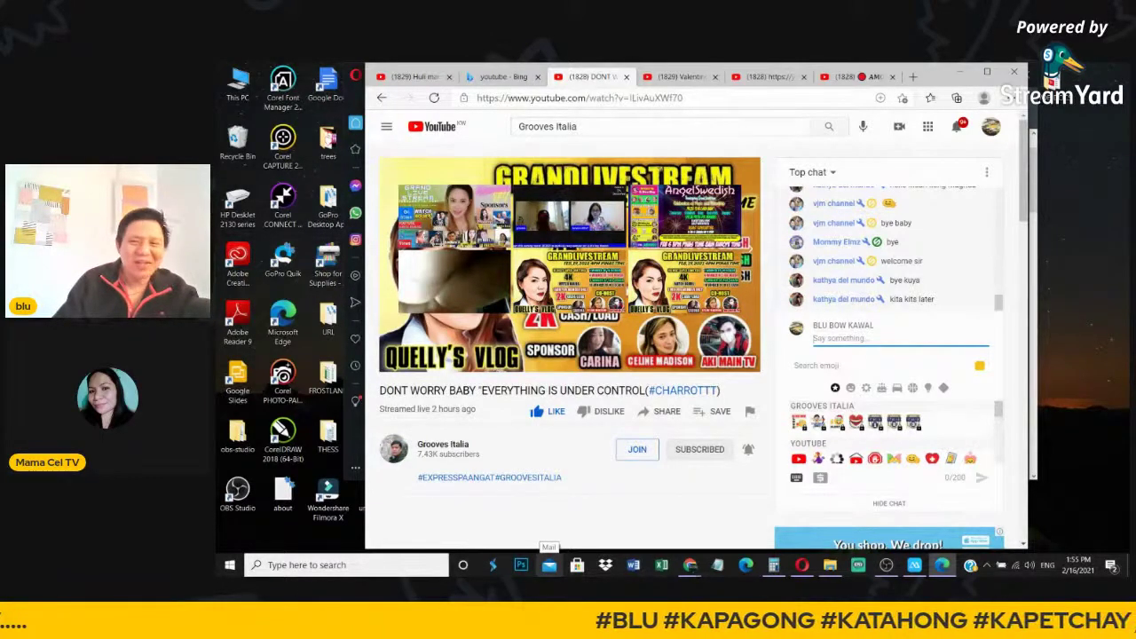
Minimize the YouTube browser window to reveal the desktop.
left_click(1071, 402)
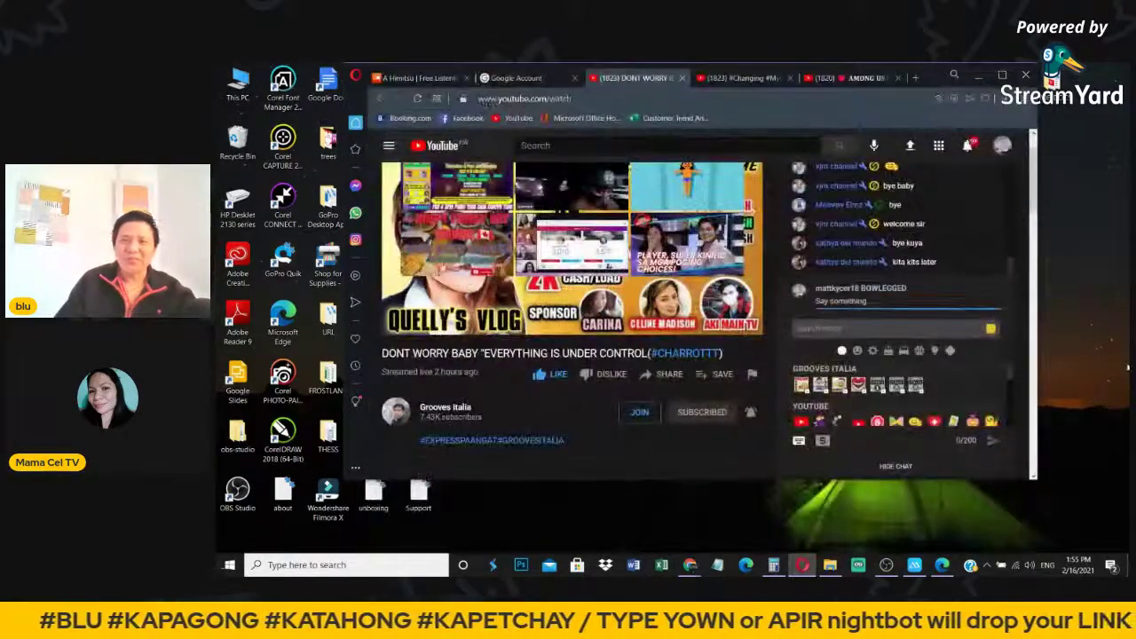
left_click(963, 79)
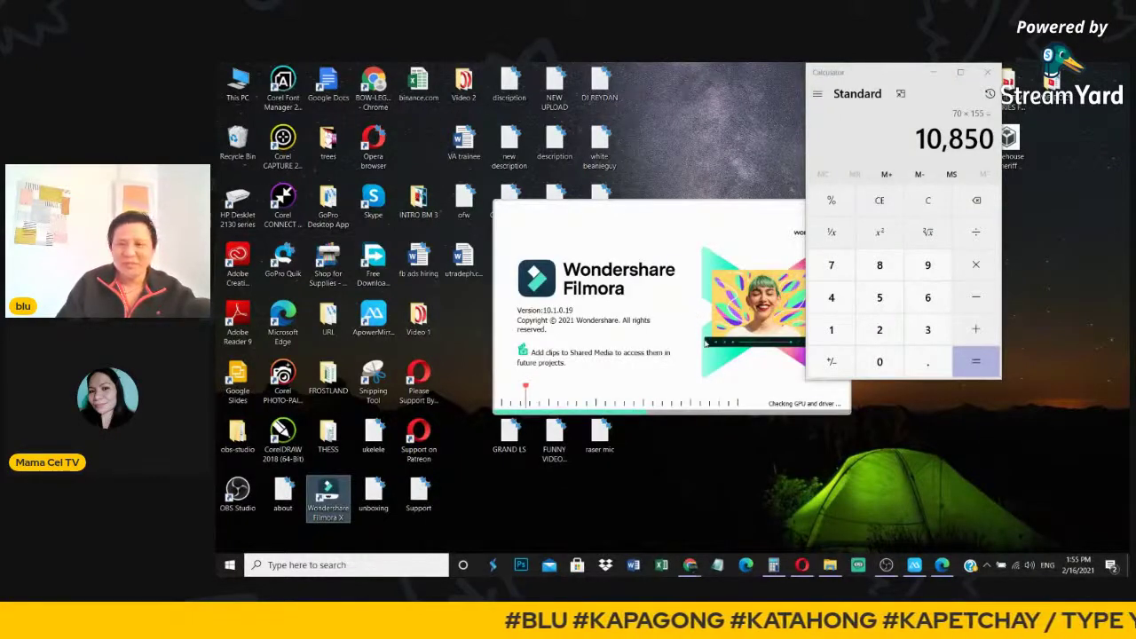
Close the Calculator and start a new 16:9 widescreen Filmora project.
left_click(987, 72)
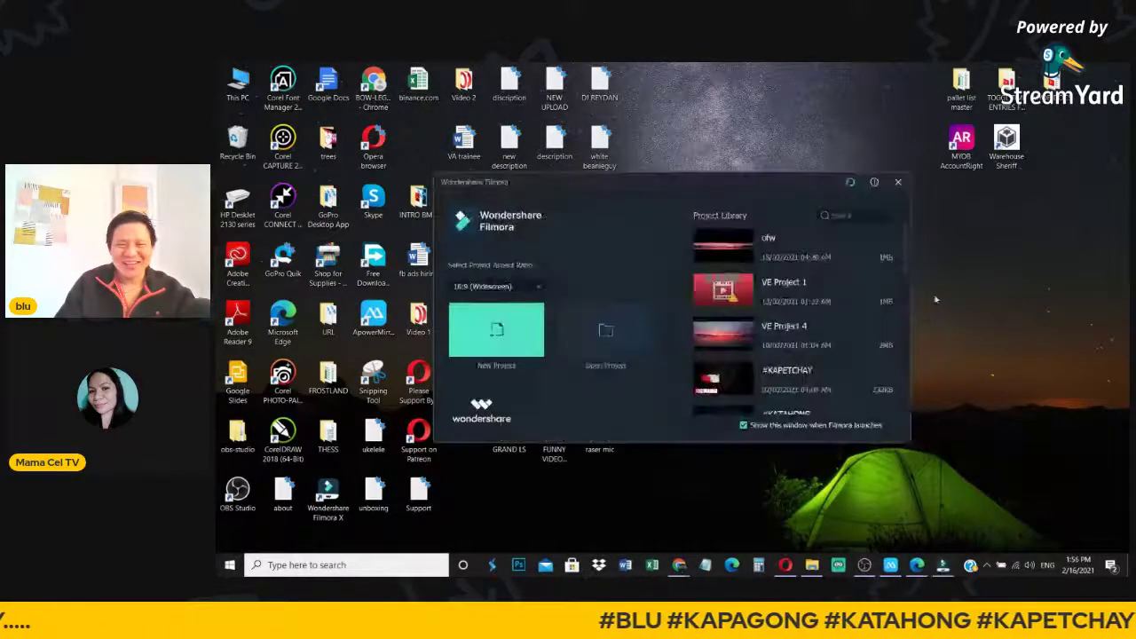
left_click(533, 346)
Start Import Media Files and browse to the BOWLEGGED HD folder on Elements (G:).
left_click(362, 120)
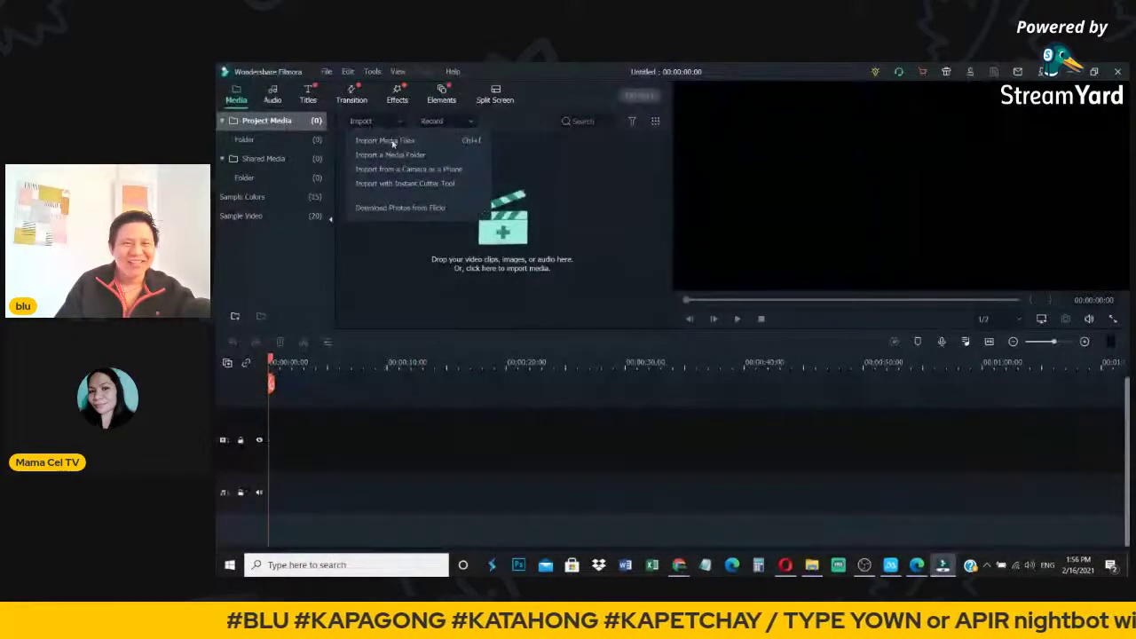
left_click(473, 278)
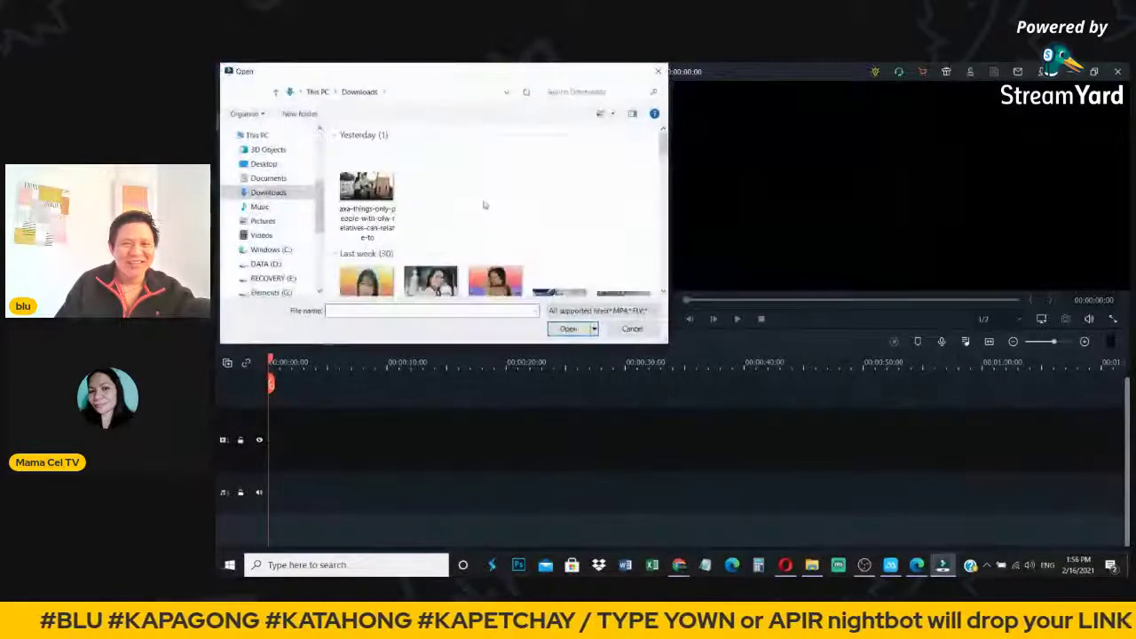
scroll(497, 213, "down", 3)
scroll(525, 215, "up", 4)
scroll(527, 216, "down", 4)
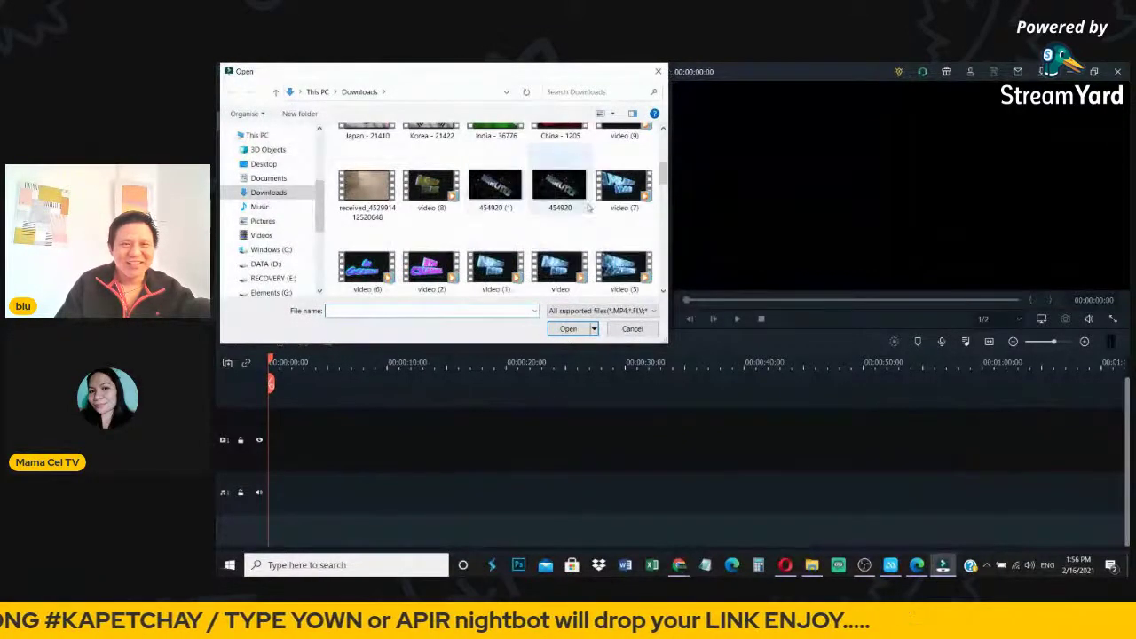
scroll(585, 214, "down", 5)
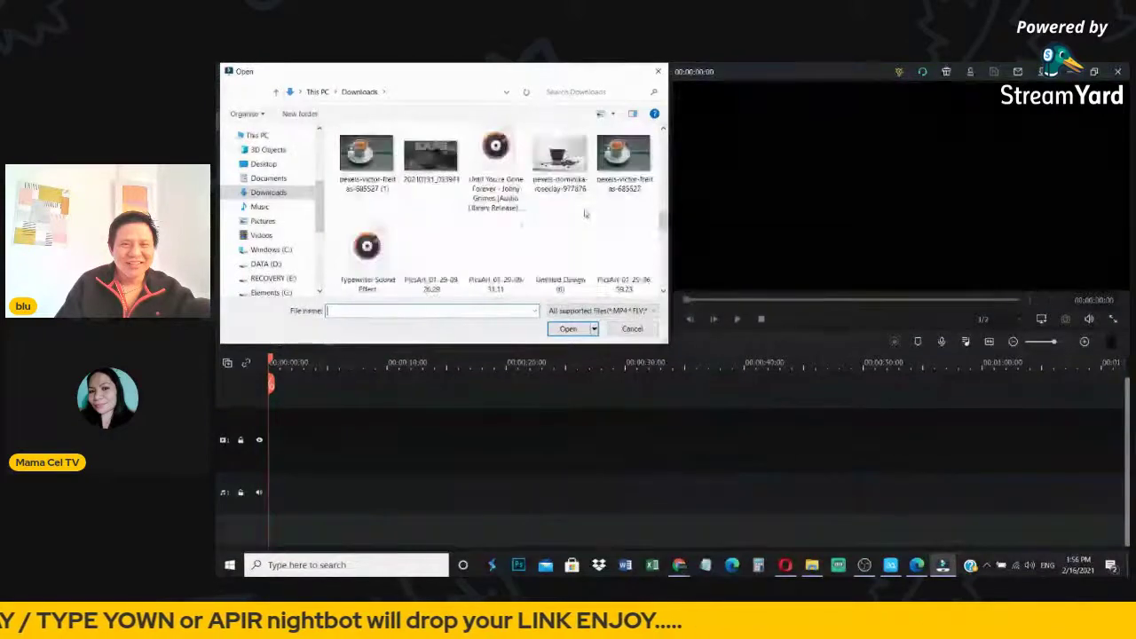
scroll(585, 220, "down", 5)
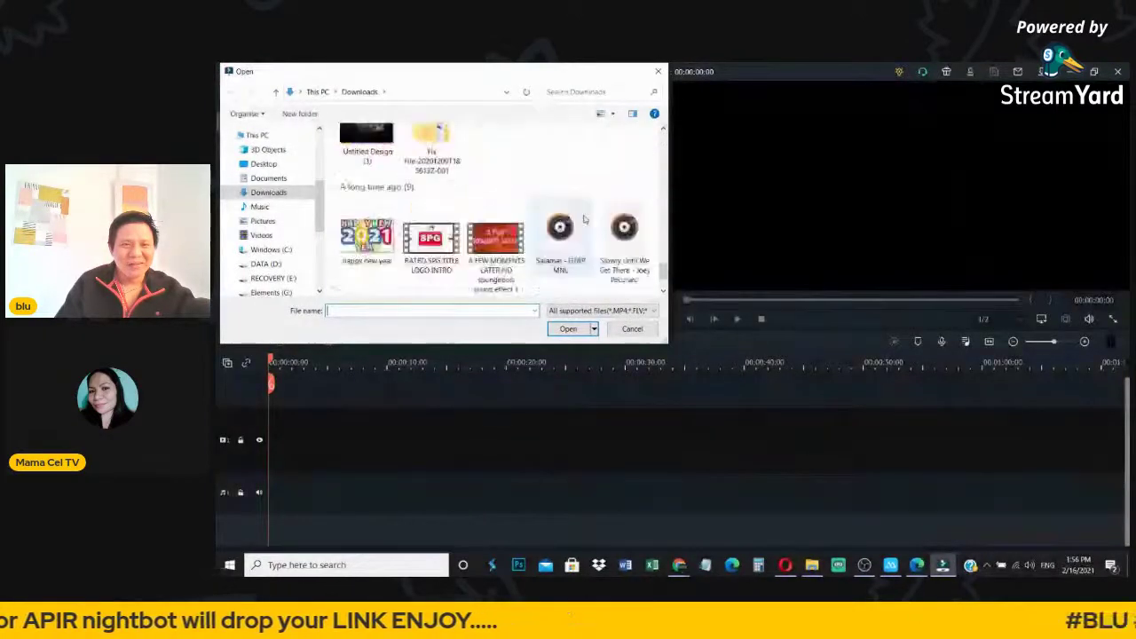
scroll(582, 216, "up", 10)
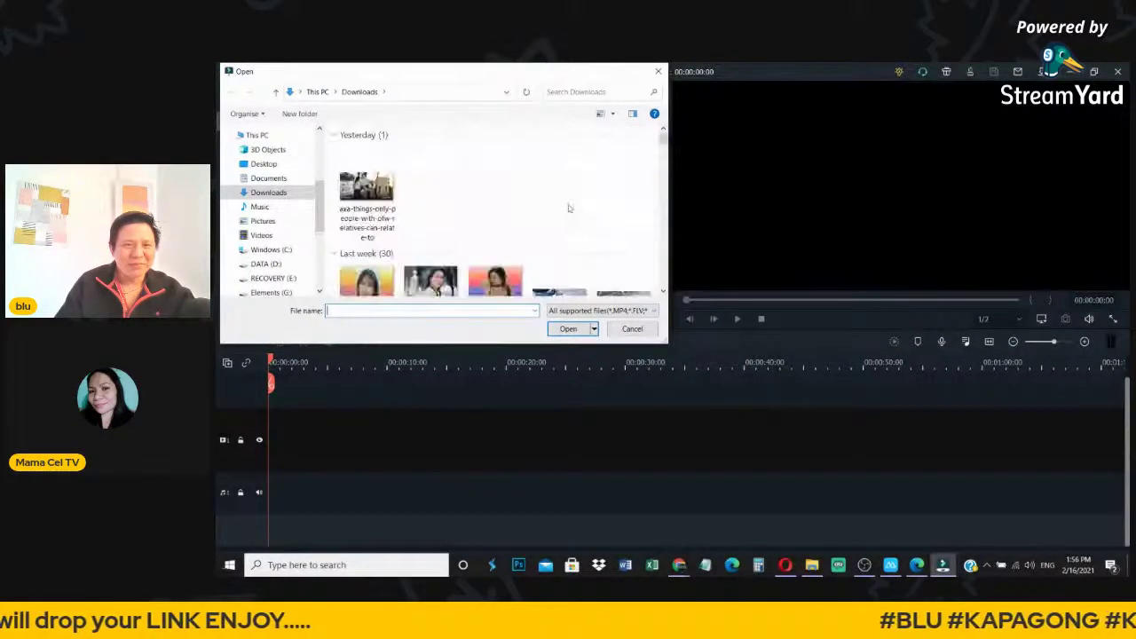
scroll(569, 209, "down", 1)
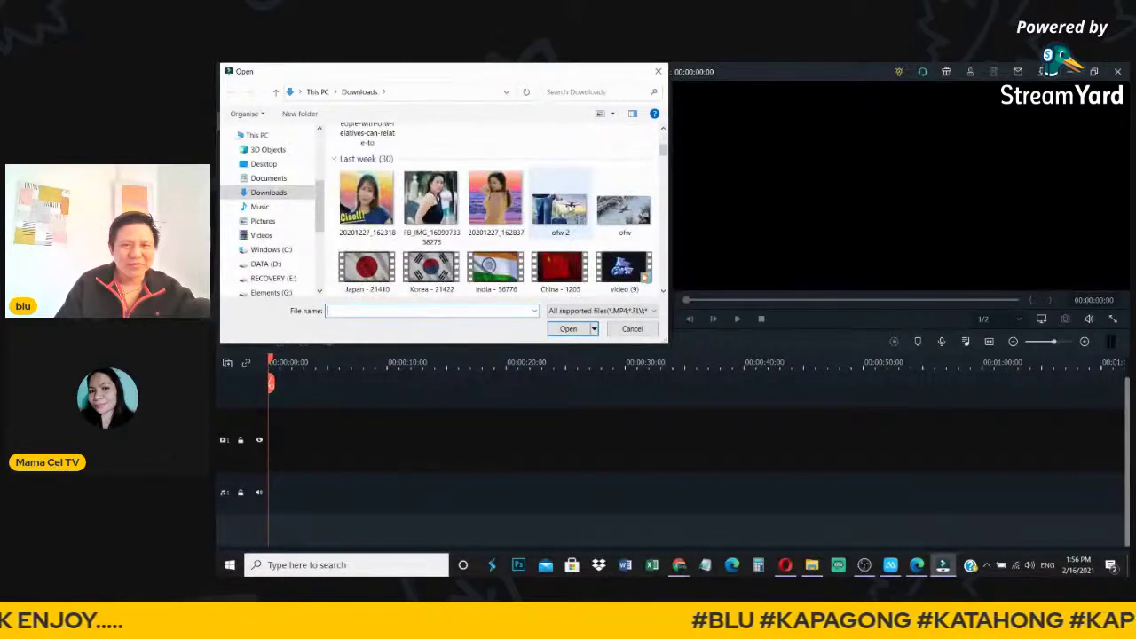
scroll(560, 209, "down", 1)
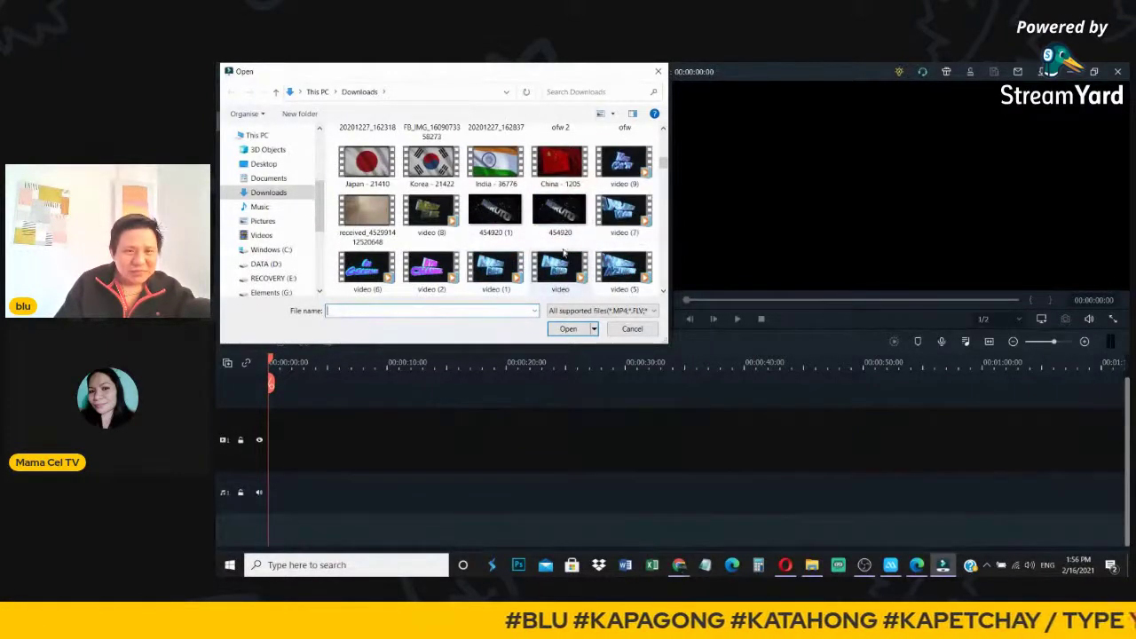
scroll(565, 254, "up", 3)
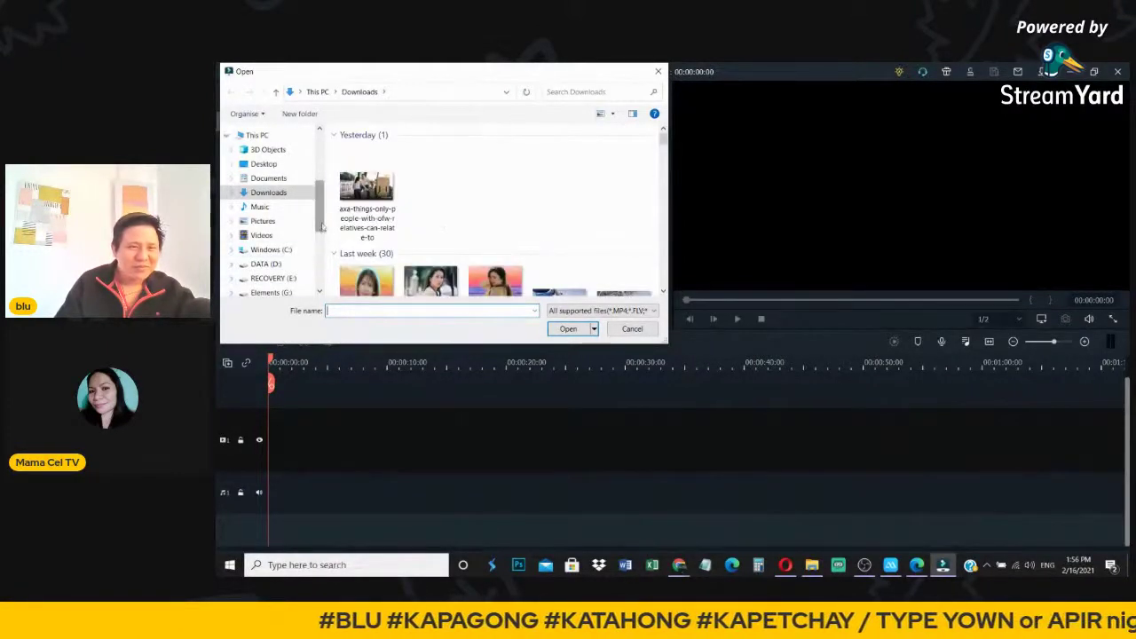
scroll(322, 228, "down", 3)
left_click(277, 235)
Import suppachat.mkv into the media library and add it to the timeline.
scroll(478, 238, "down", 10)
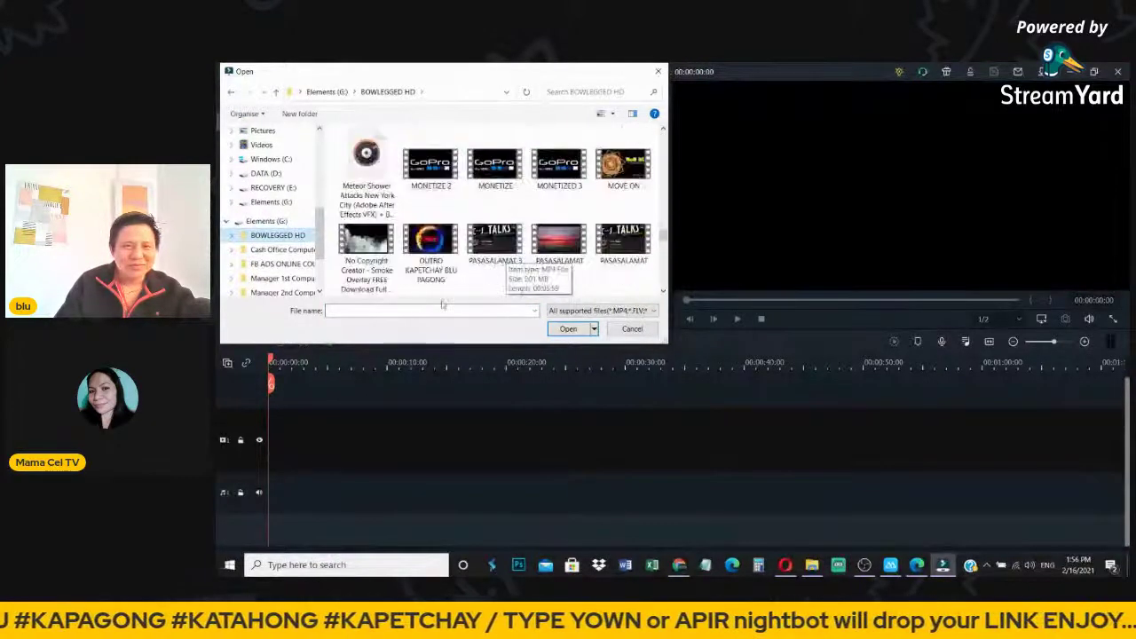
left_click(405, 311)
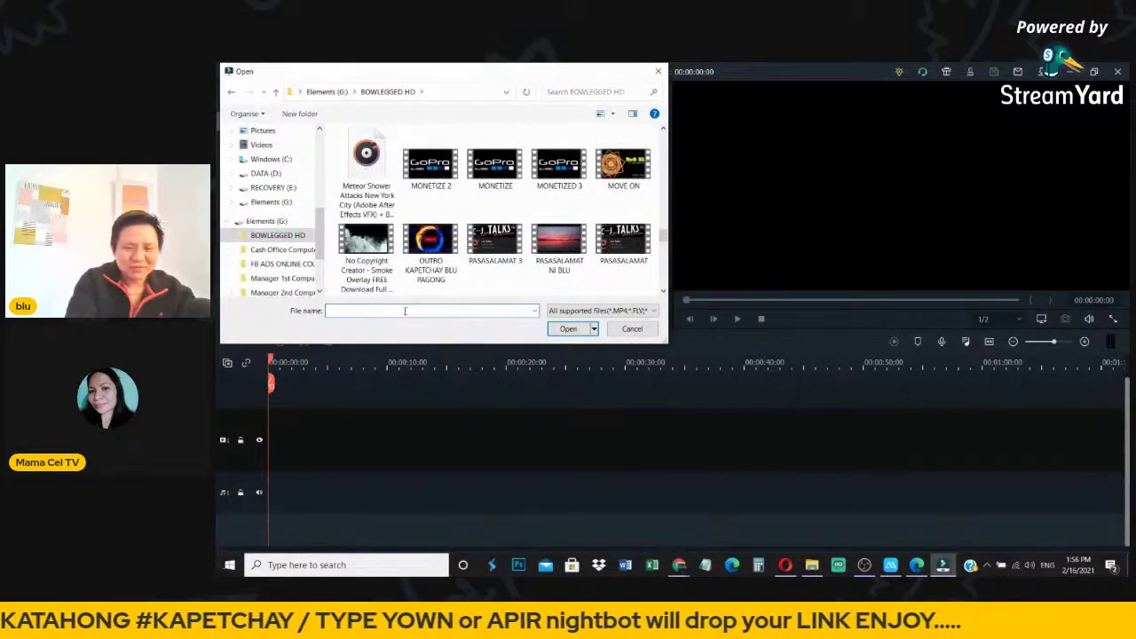
type("su")
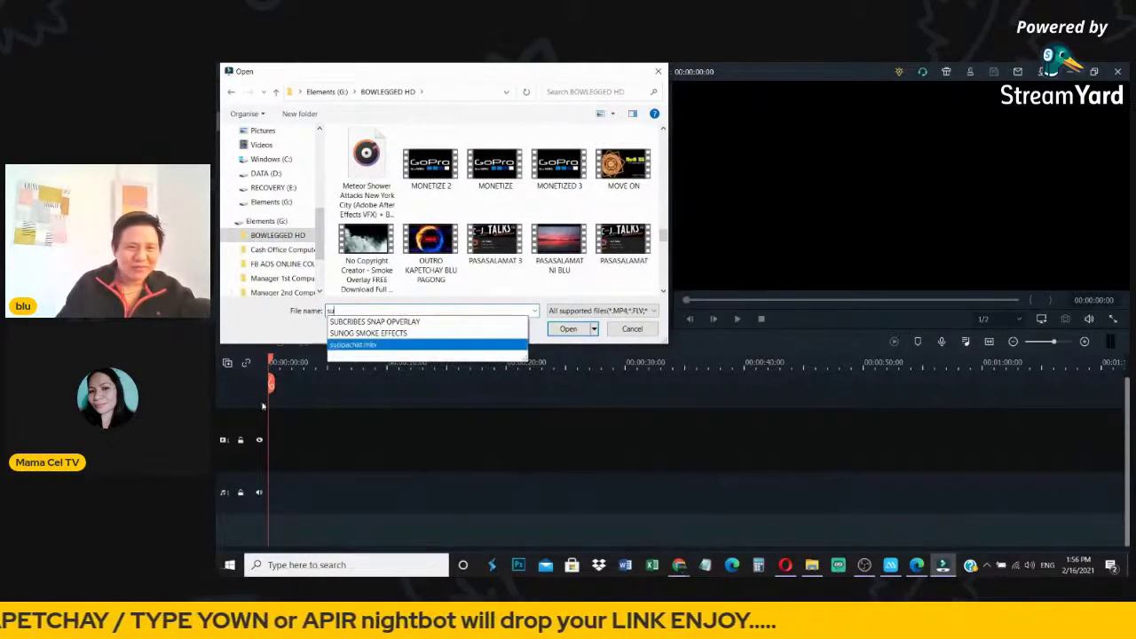
left_click(486, 344)
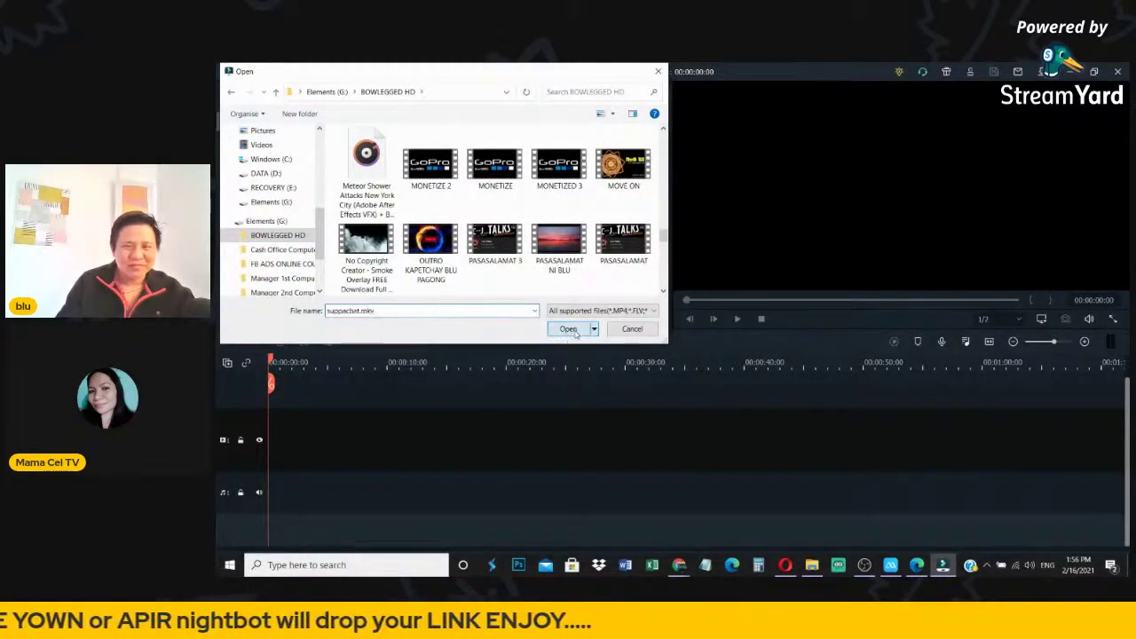
left_click(568, 329)
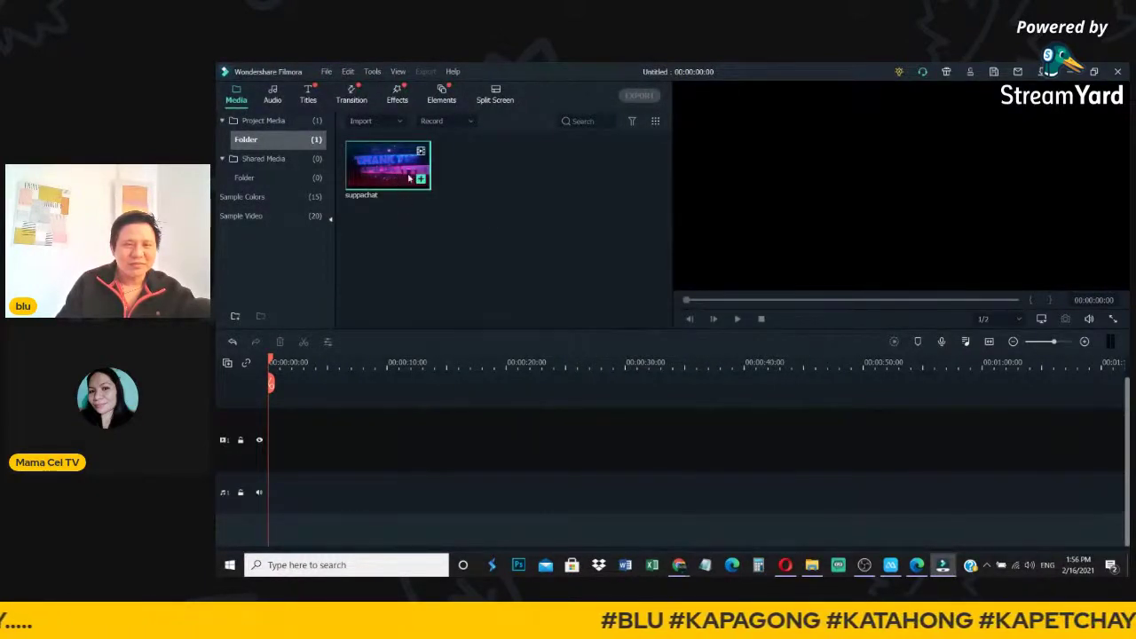
left_click(422, 180)
Match the project to the clip's 1920x1080 30fps, rewind the playhead, and show the effects library.
left_click(568, 336)
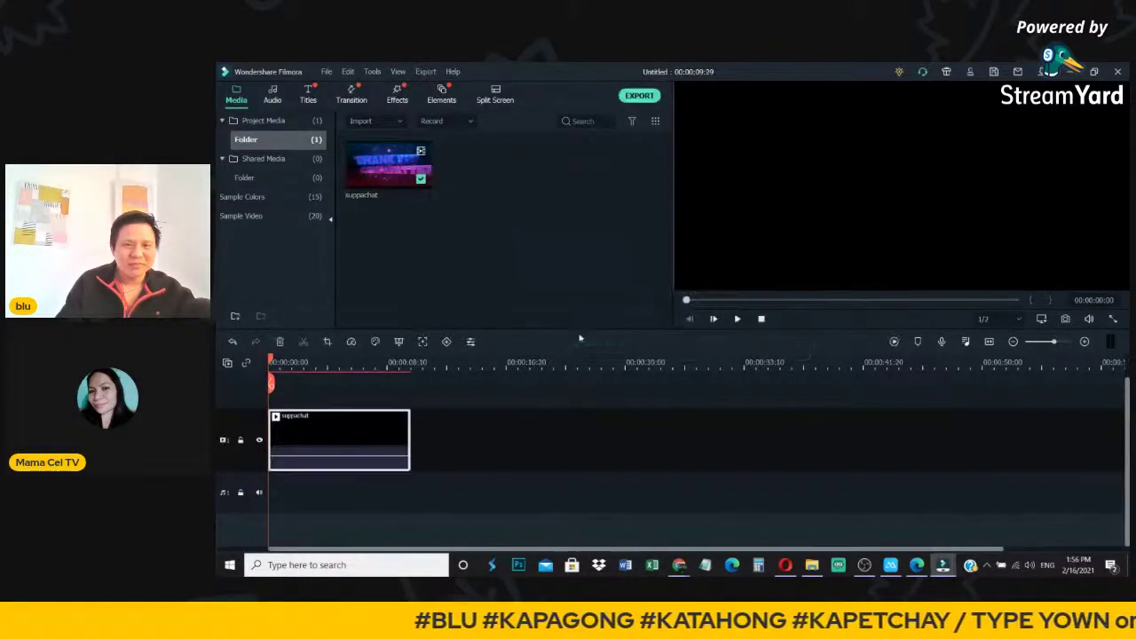
left_click_drag(409, 364, 273, 384)
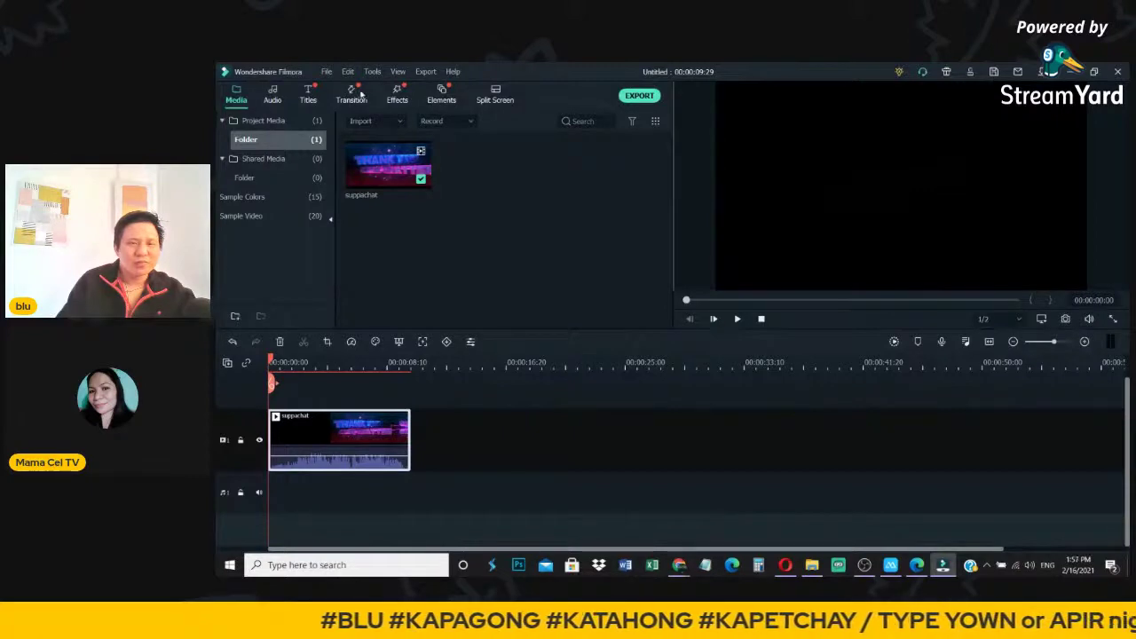
left_click(355, 94)
left_click(399, 96)
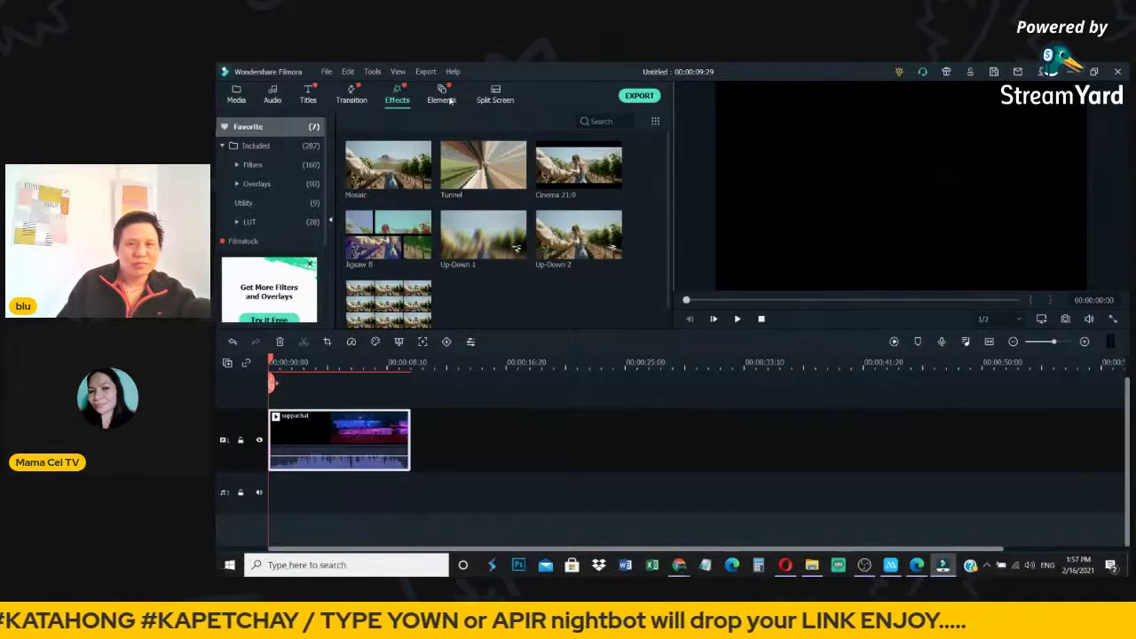
Place the Cinema 21:9 effect above the suppachat clip and stretch it to the clip's full length.
left_click_drag(553, 177, 278, 399)
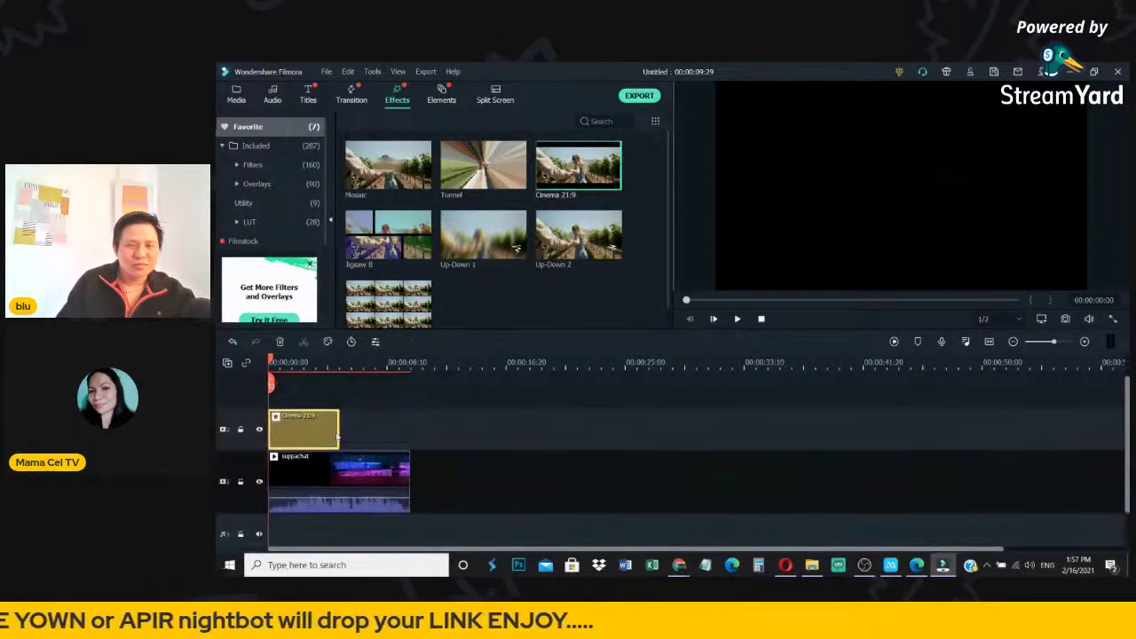
left_click_drag(337, 434, 411, 435)
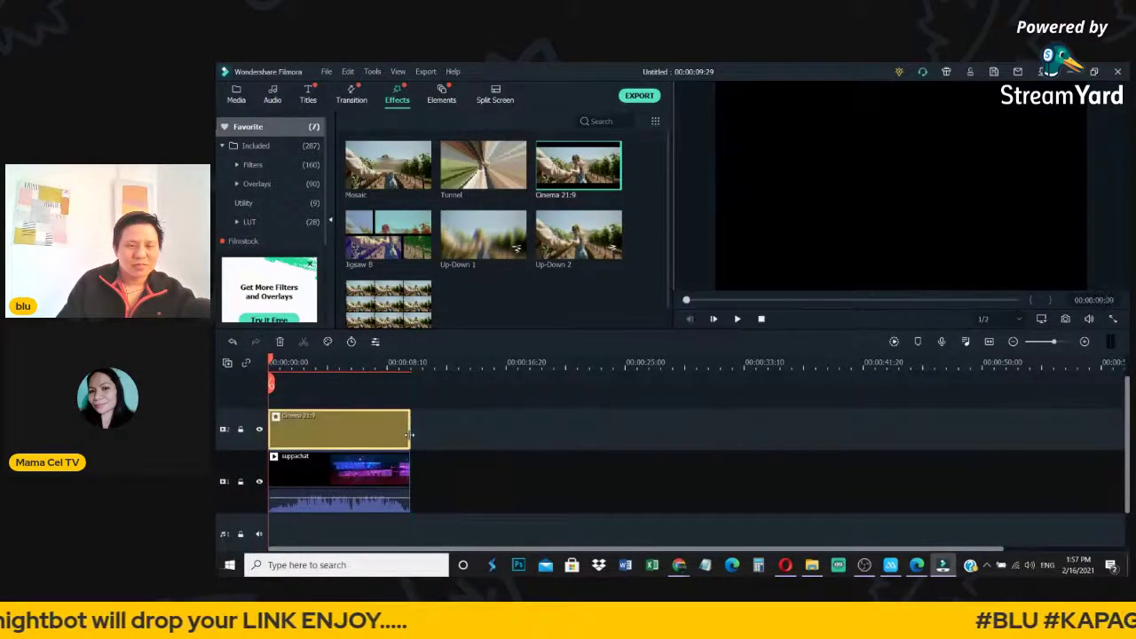
double_click(338, 474)
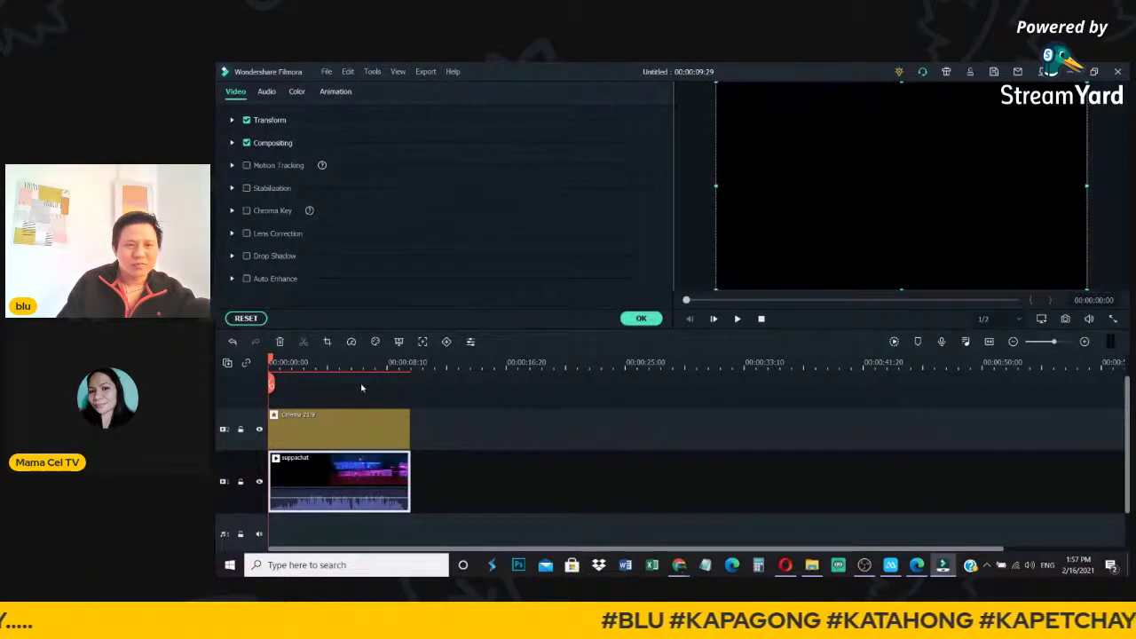
left_click(637, 321)
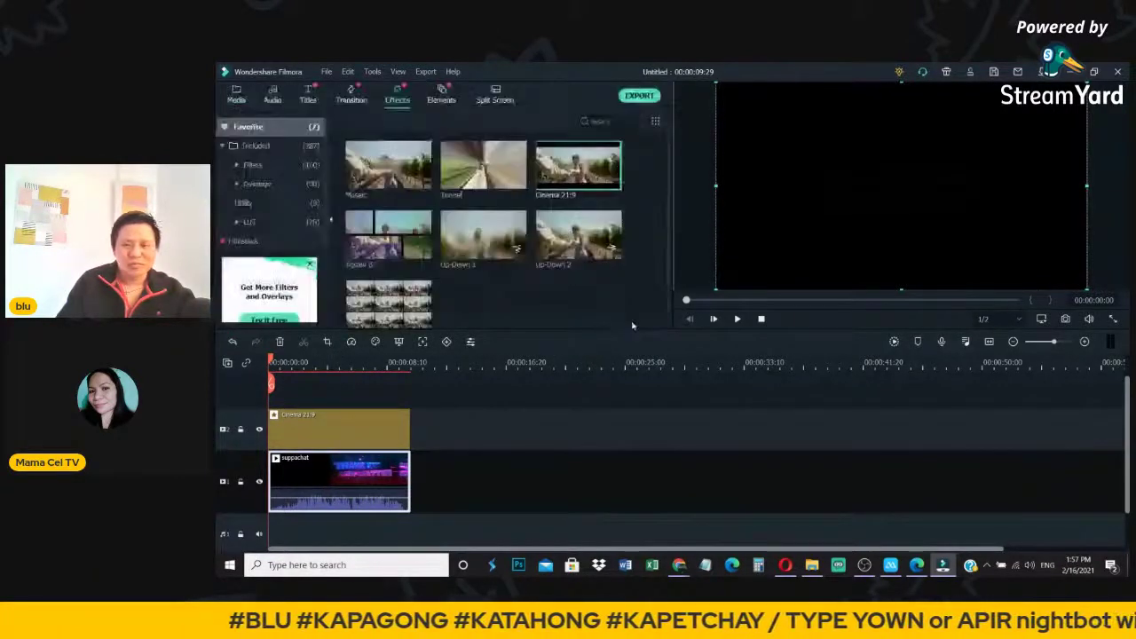
key("alt+c")
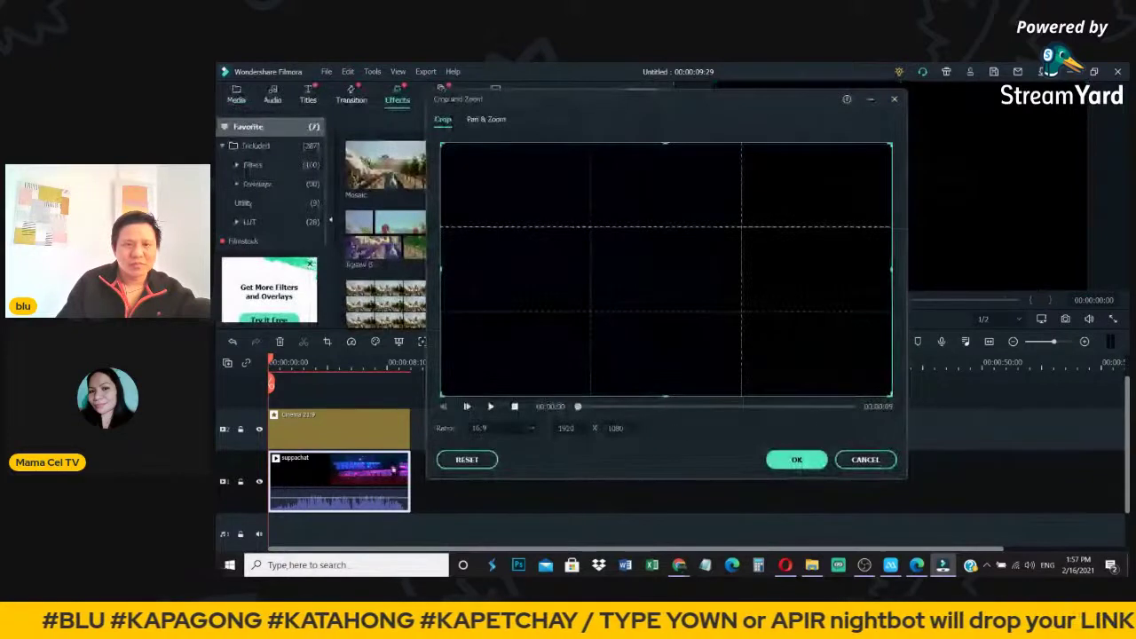
In Pan & Zoom, set a Custom ratio and reshape the Start frame into a full-width 1915 x 93 strip.
left_click(485, 119)
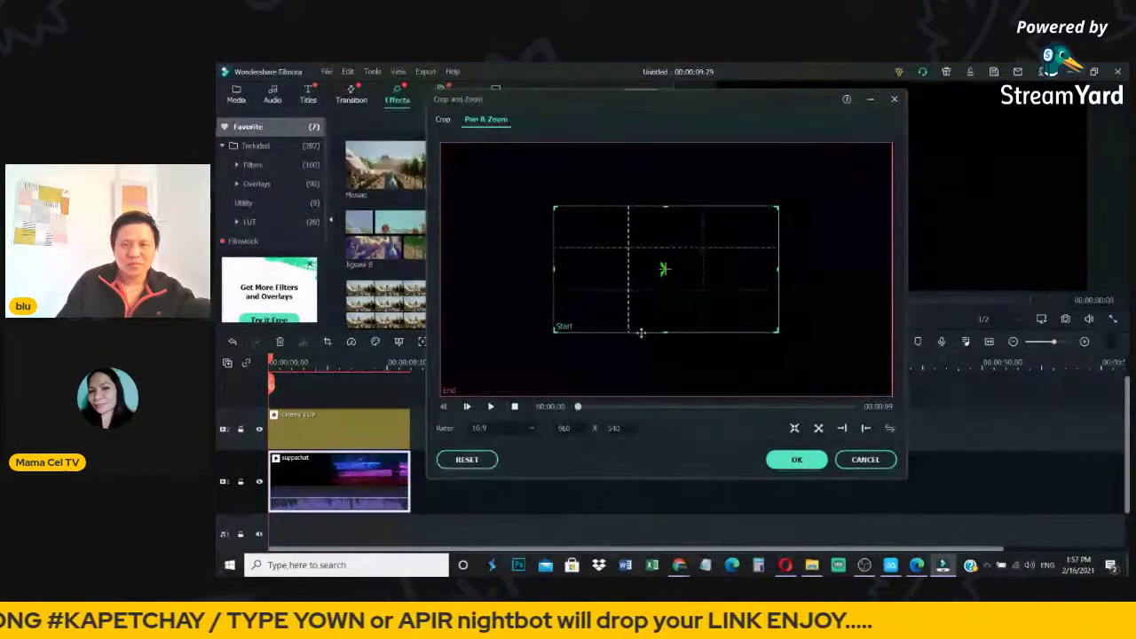
mouse_move(779, 268)
left_mouse_down()
mouse_move(874, 288)
mouse_move(761, 265)
mouse_move(776, 268)
left_mouse_up()
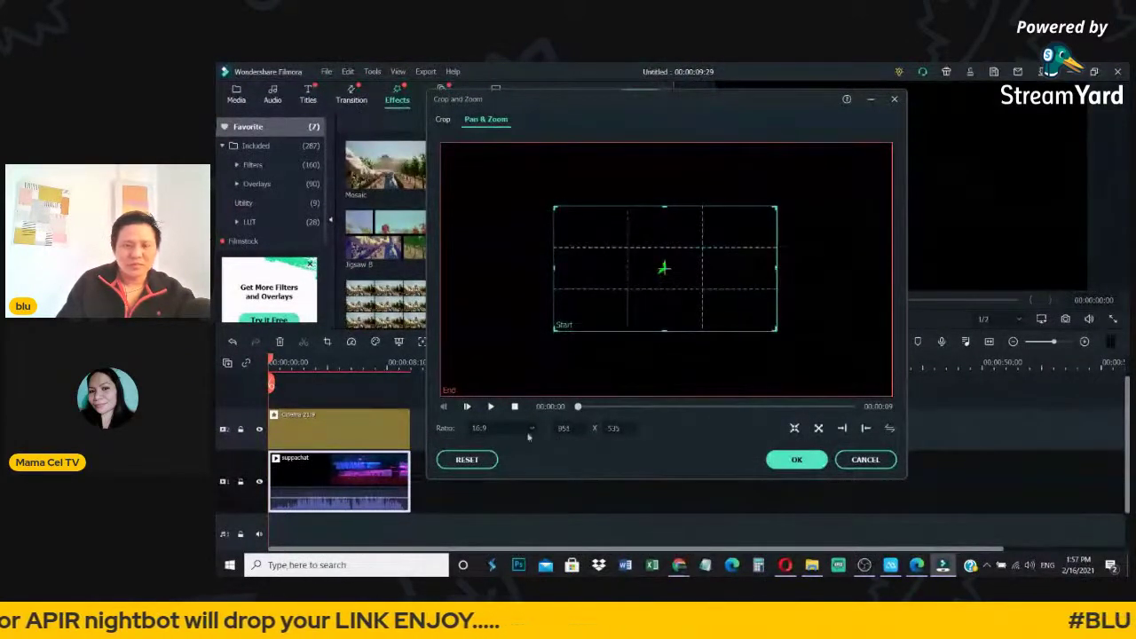
left_click(531, 430)
left_click(486, 546)
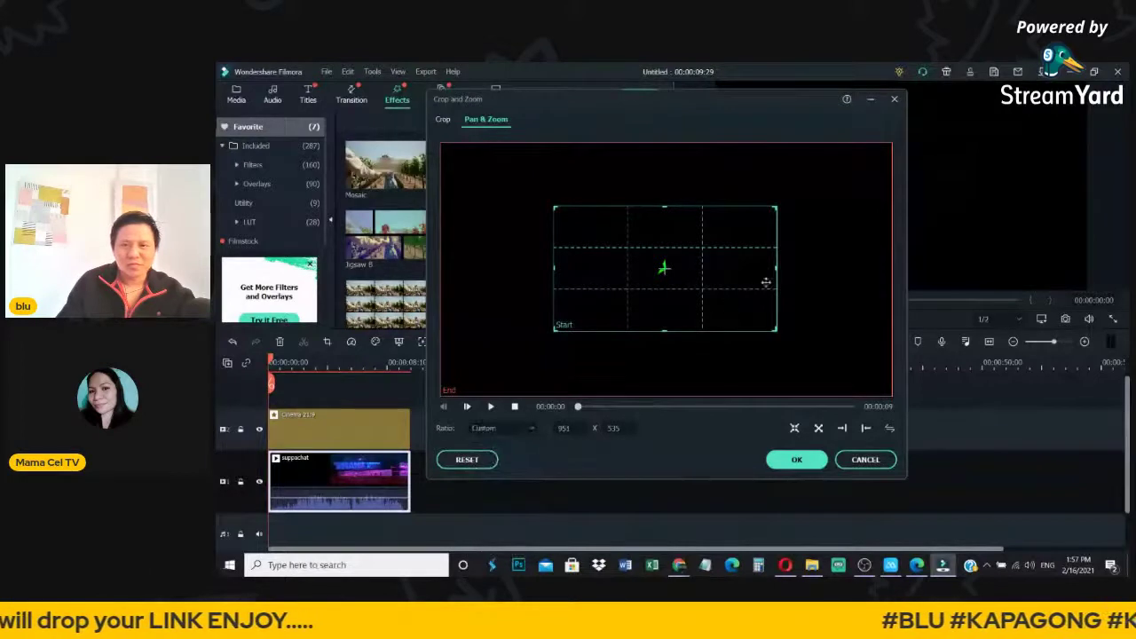
left_click_drag(776, 269, 891, 268)
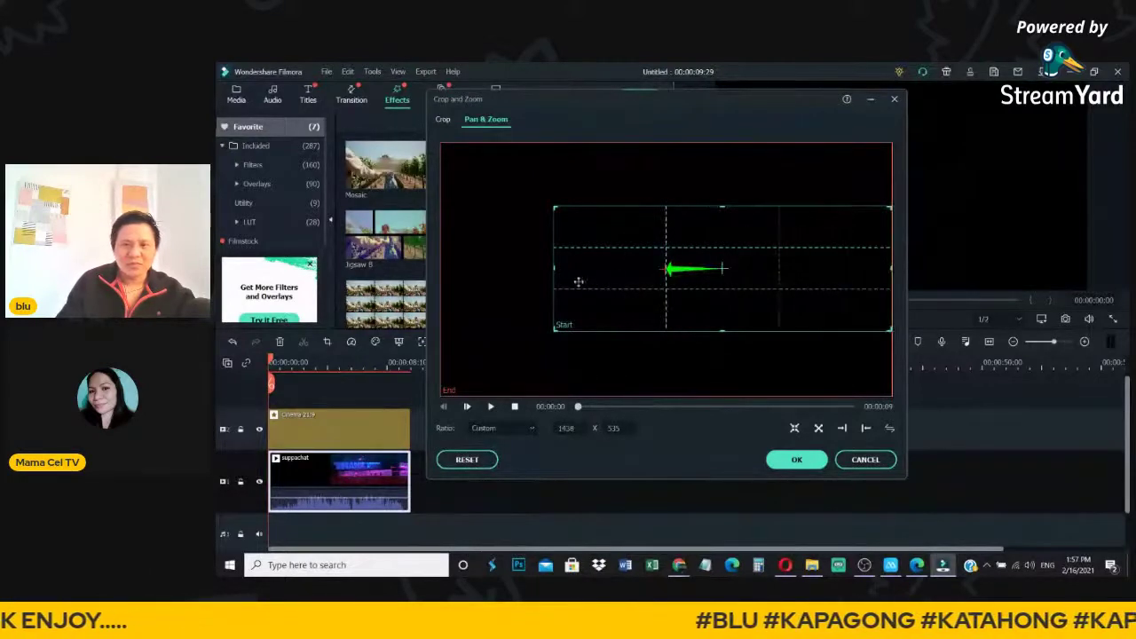
left_click_drag(556, 273, 434, 273)
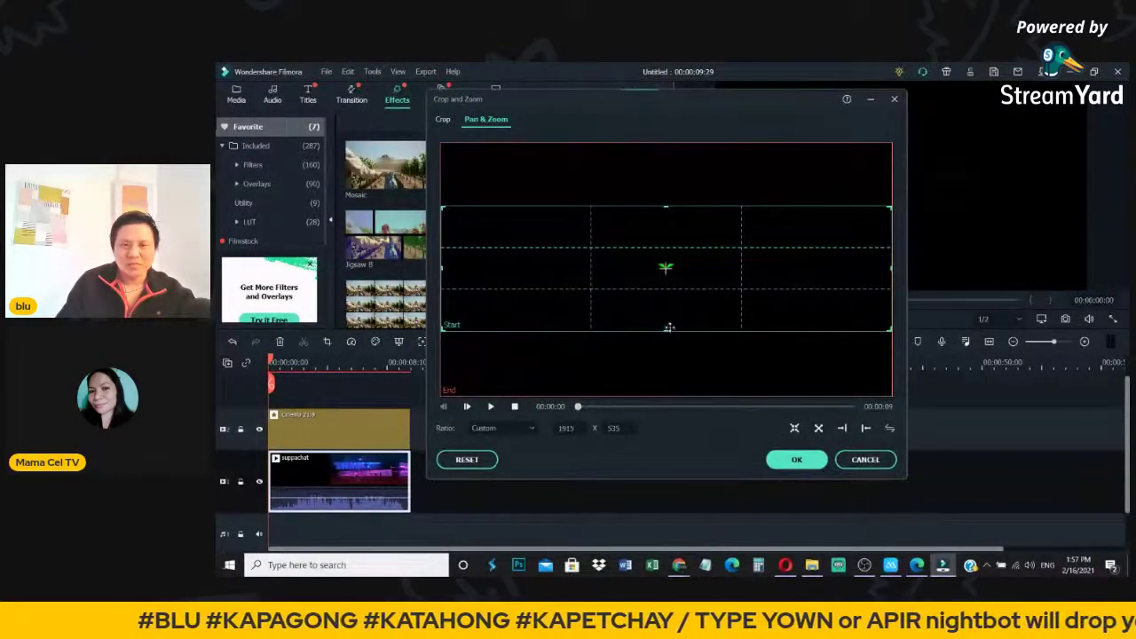
left_click_drag(666, 331, 667, 276)
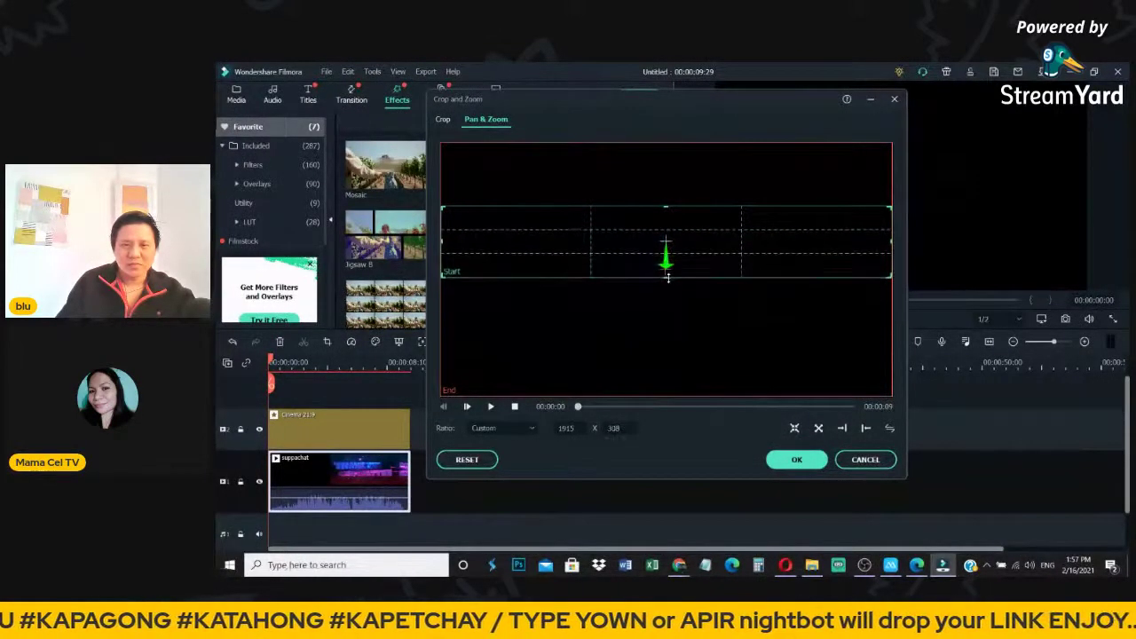
left_click(669, 213)
left_click(664, 208)
left_click_drag(665, 210, 668, 258)
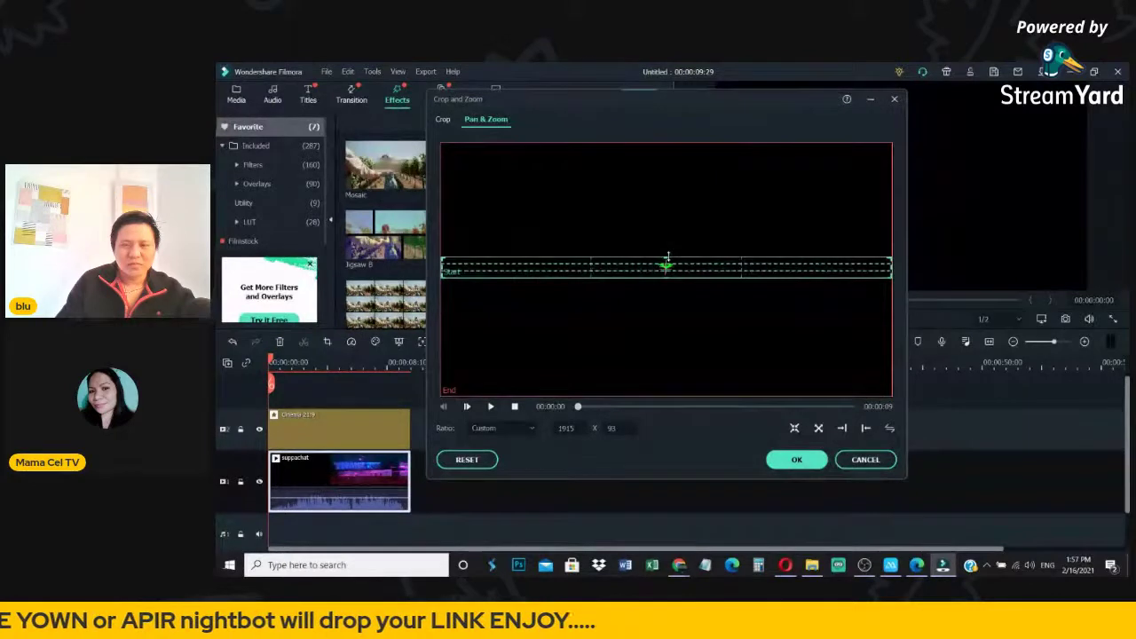
Apply the pan and zoom, then play the clip through to check the letterbox.
left_click(797, 459)
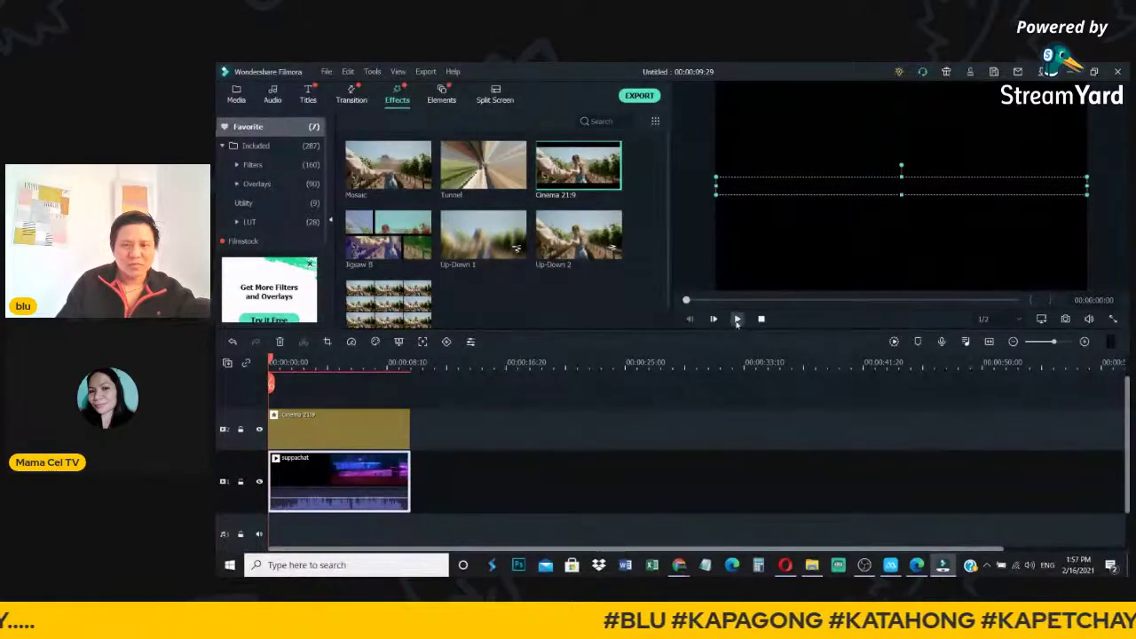
left_click(737, 319)
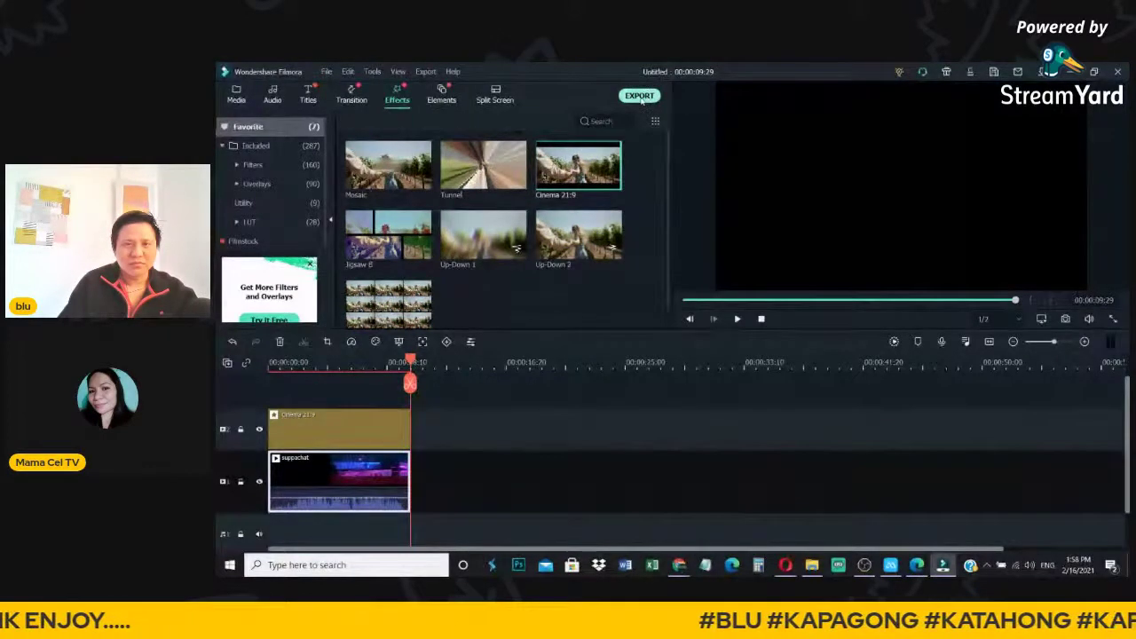
left_click(640, 97)
Export the project as suppacha1.mp4, then bring the StreamYard studio in Chrome to the front.
triple_click(675, 183)
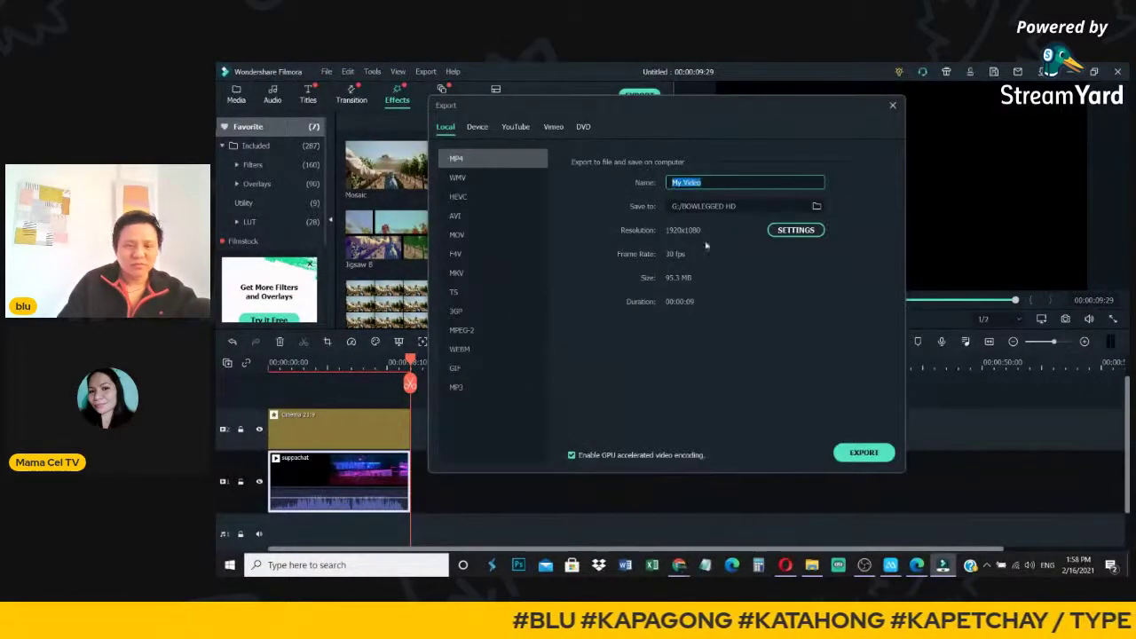
type("suppachat")
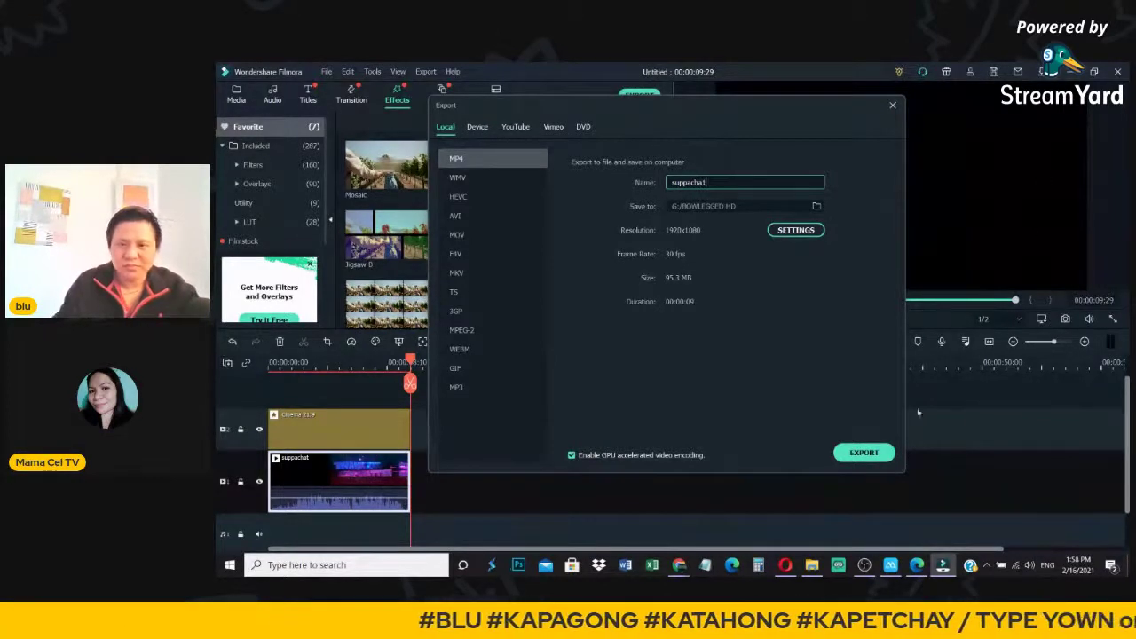
left_click(864, 453)
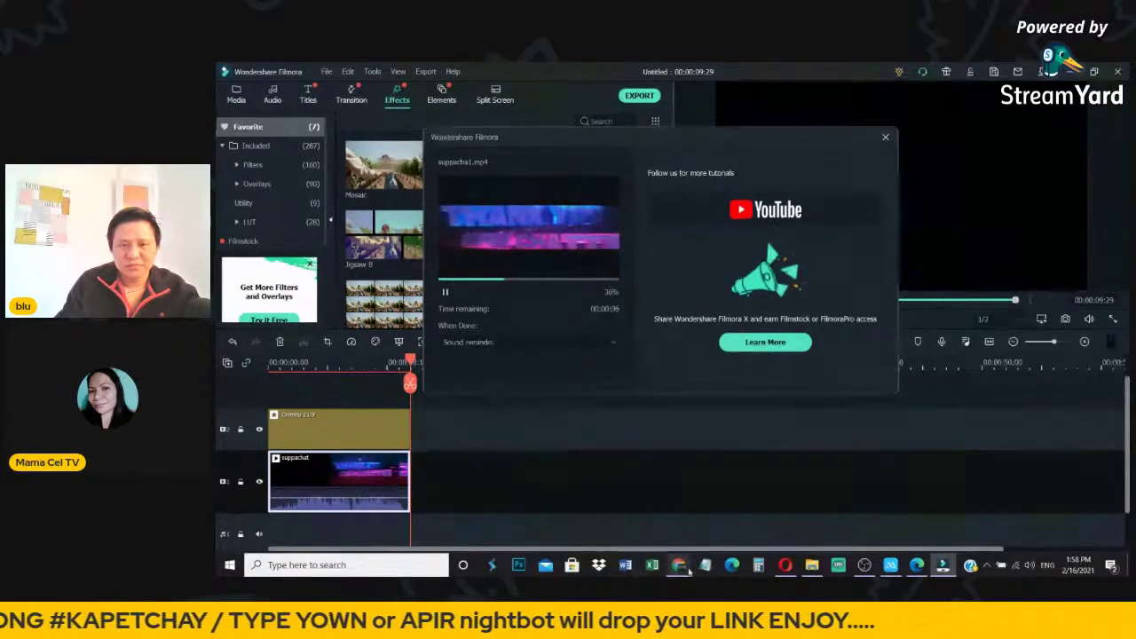
mouse_move(681, 568)
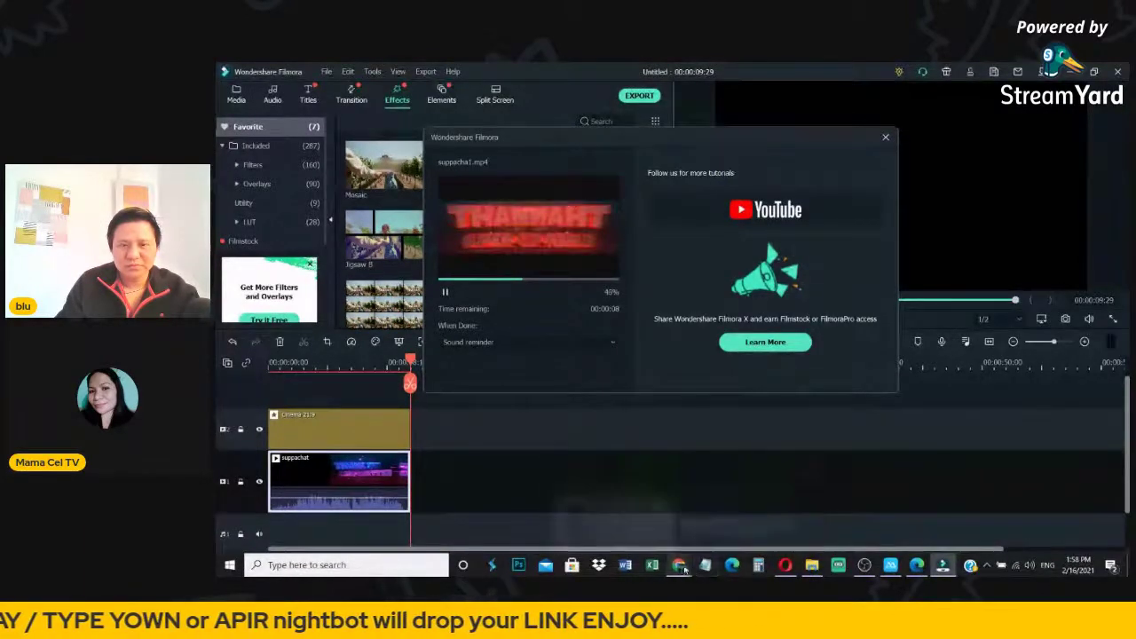
left_click(645, 522)
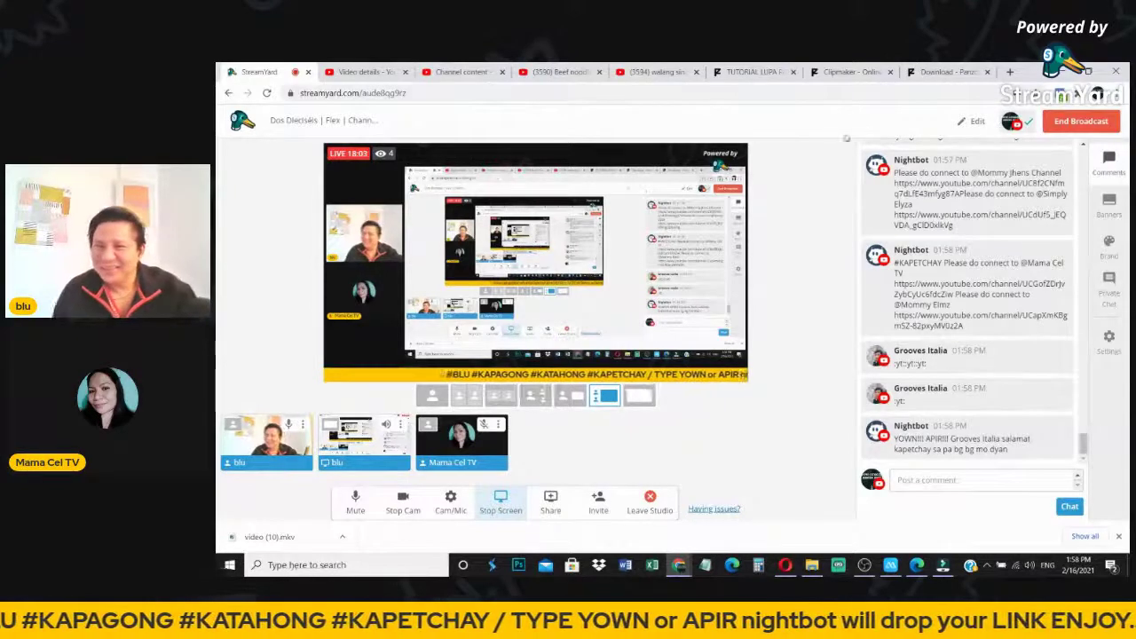
Close the DONT WORRY BABY stream tab in Opera and type a channel name into YouTube search.
left_click(787, 568)
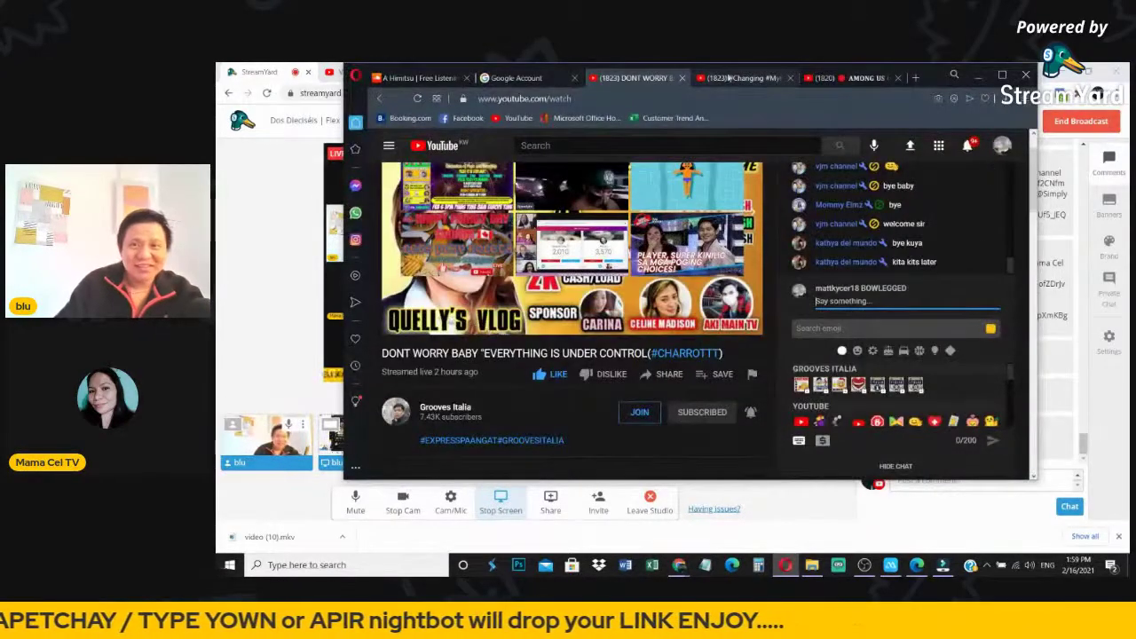
left_click(682, 78)
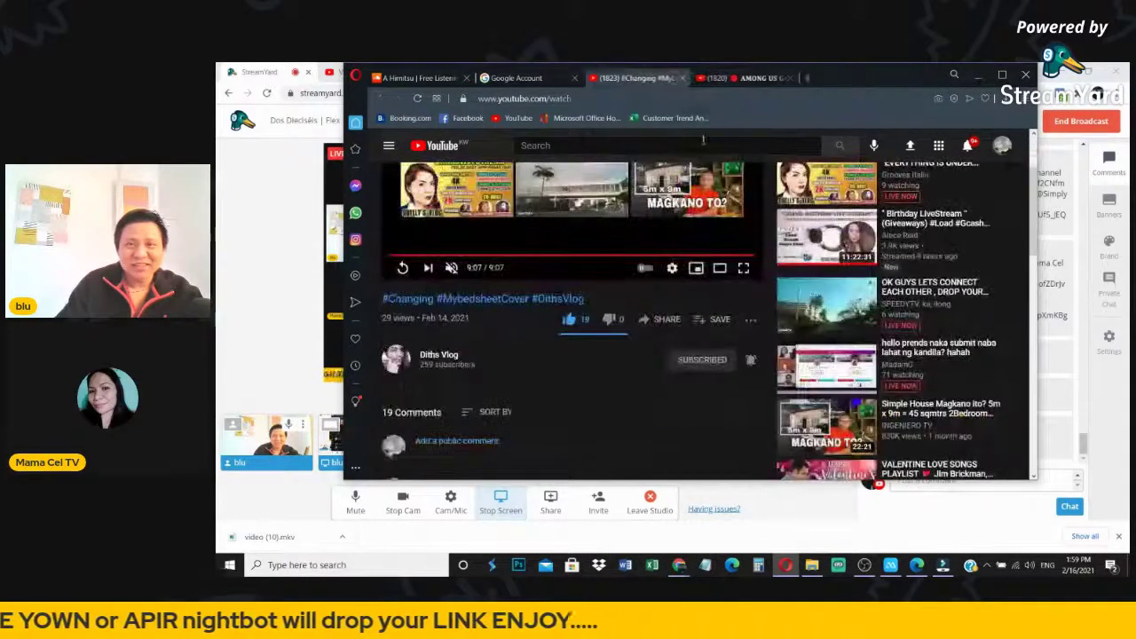
left_click(599, 136)
type("amira")
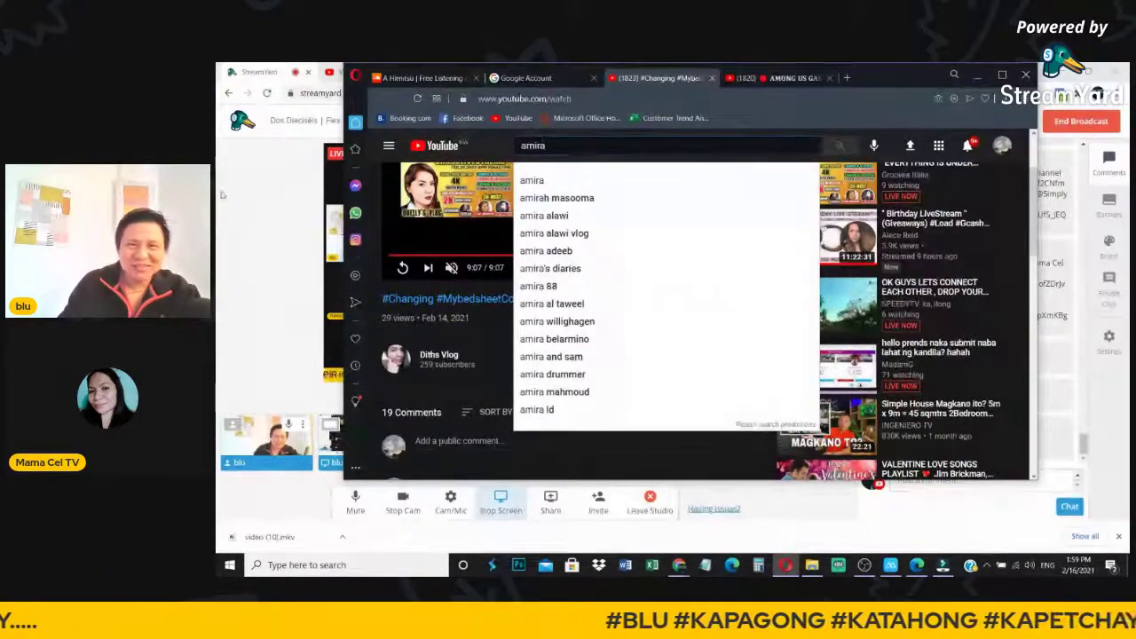
In Chrome's YouTube results tab, replace the old lyrics query with the channel name.
key("alt+Tab")
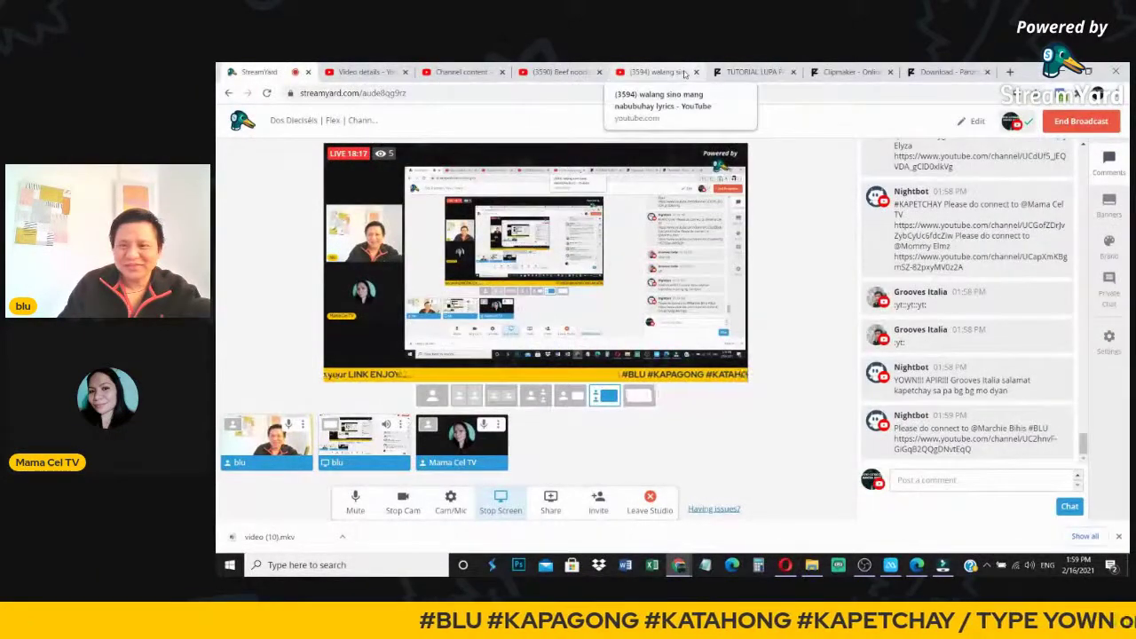
left_click(657, 72)
triple_click(663, 124)
type("amira")
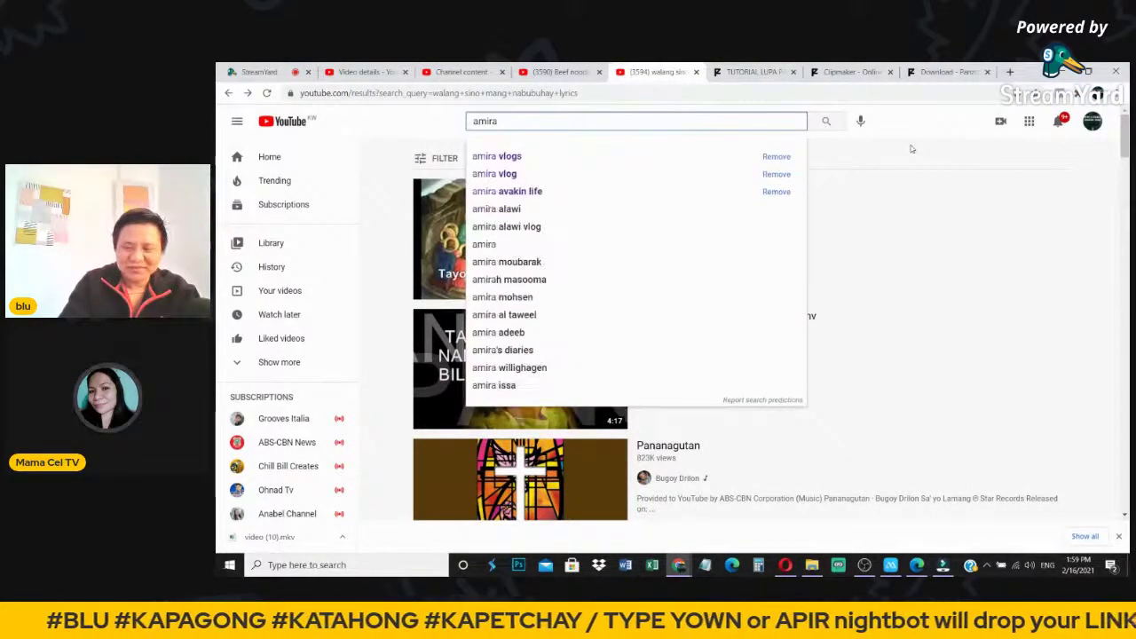
Run the vlog channel search, open the channel, and list its uploads on the Videos tab.
key("Down")
key("Return")
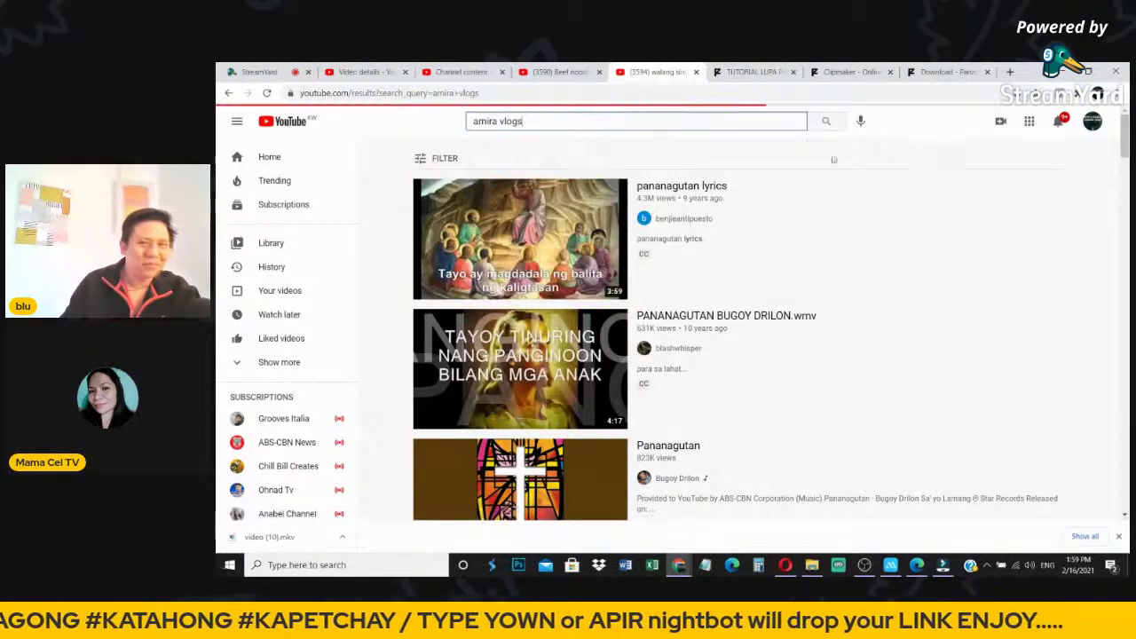
left_click(680, 222)
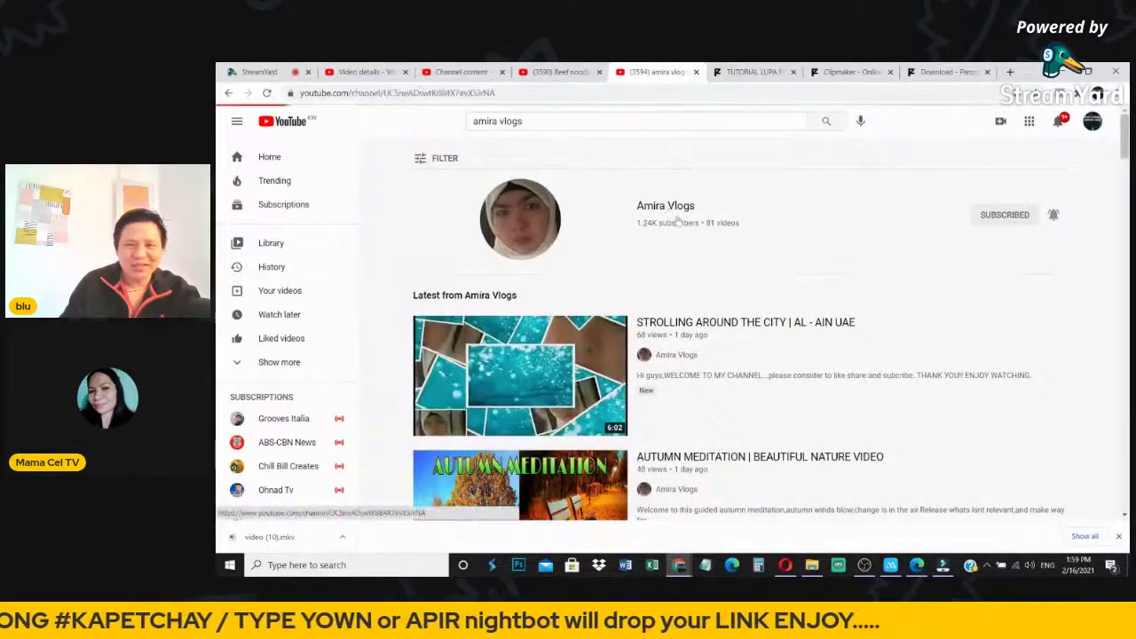
scroll(767, 242, "down", 3)
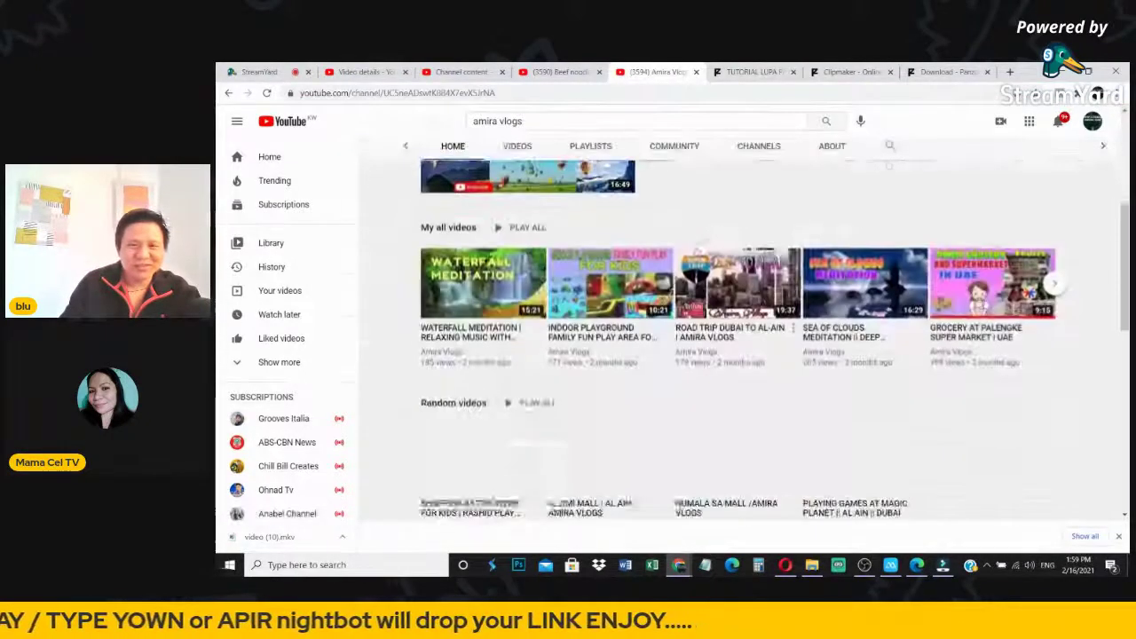
scroll(535, 267, "up", 5)
left_click(518, 336)
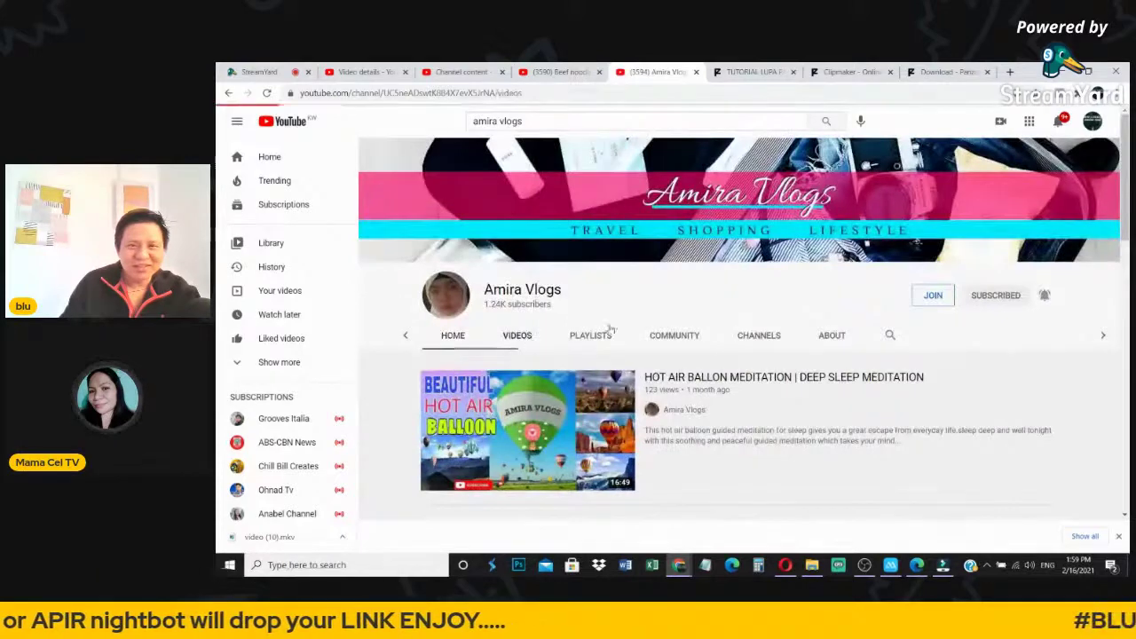
scroll(838, 286, "down", 4)
scroll(494, 187, "up", 5)
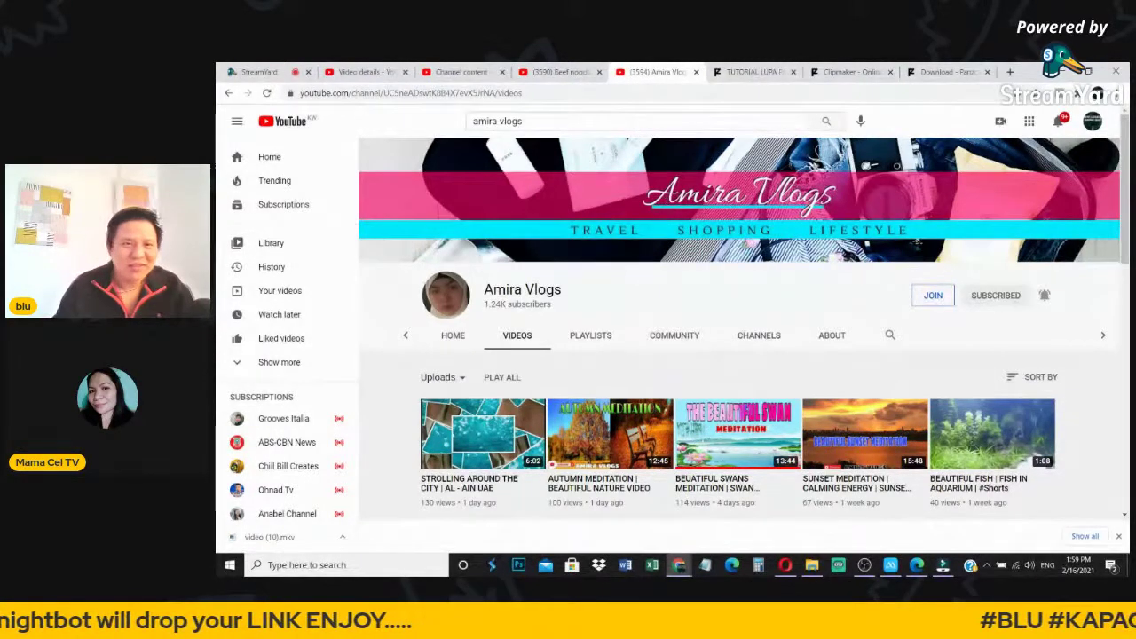
Search YouTube for Grooves Italia and open the channel's full video list.
left_click(538, 121)
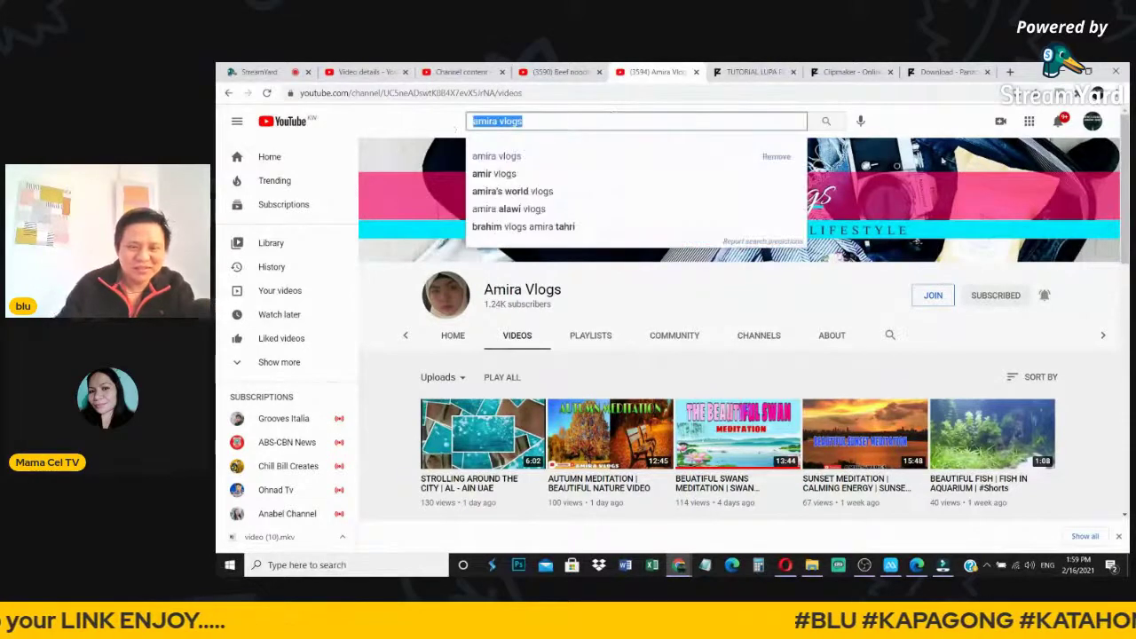
type("gro")
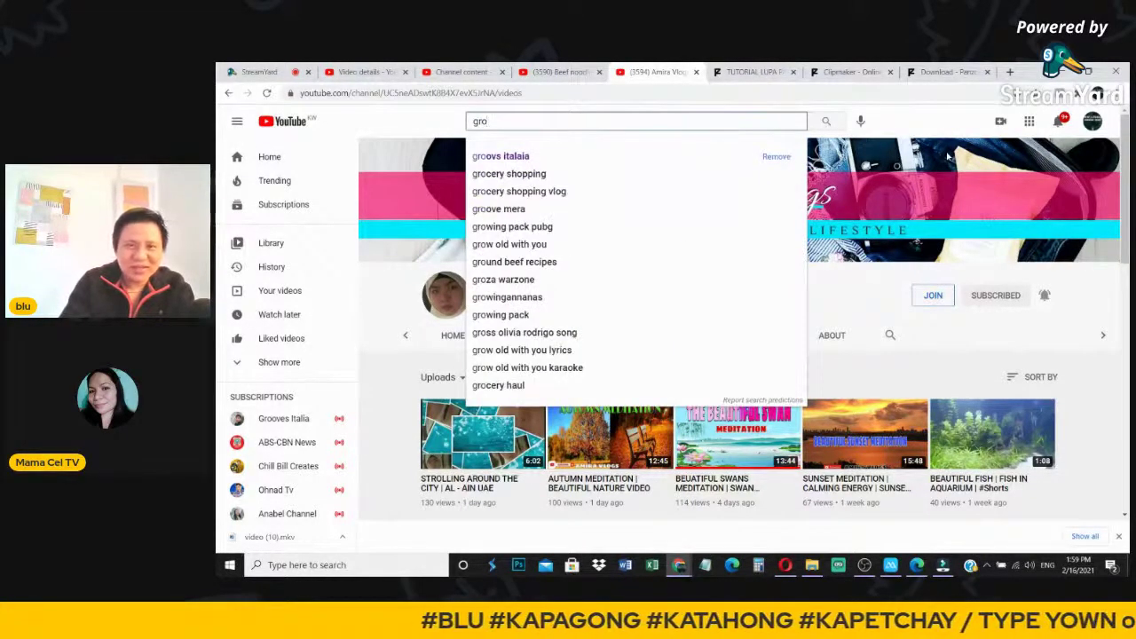
key("Down")
key("Return")
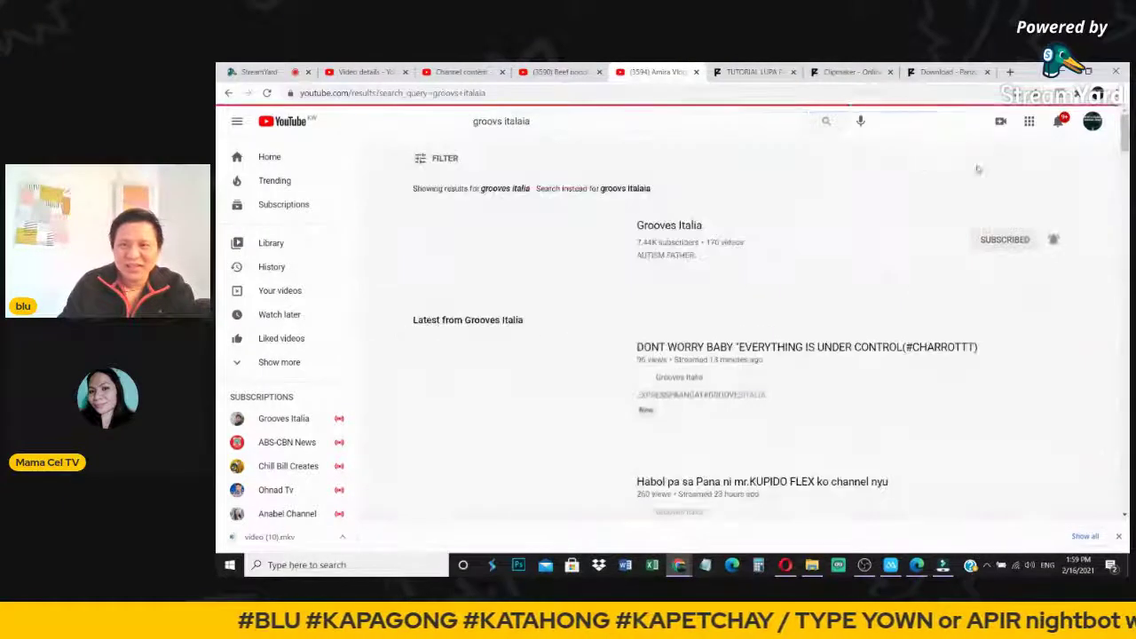
left_click(670, 227)
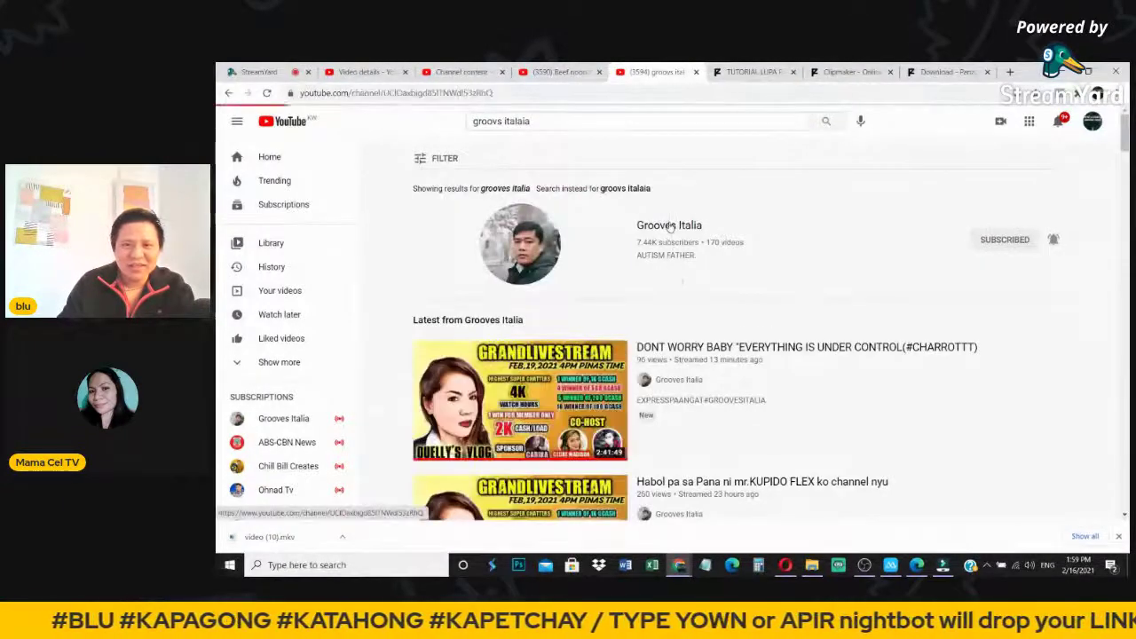
scroll(533, 231, "down", 2)
left_click(517, 153)
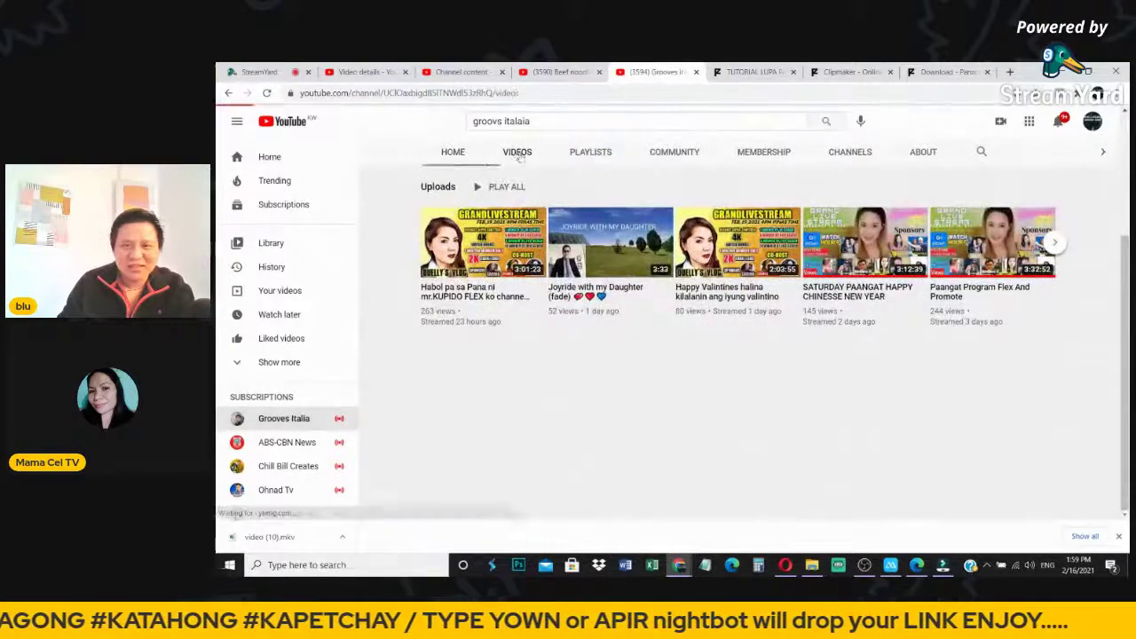
Open MUKBANG SIOPAO #14 in a new tab and copy its premiere video URL.
scroll(744, 286, "down", 5)
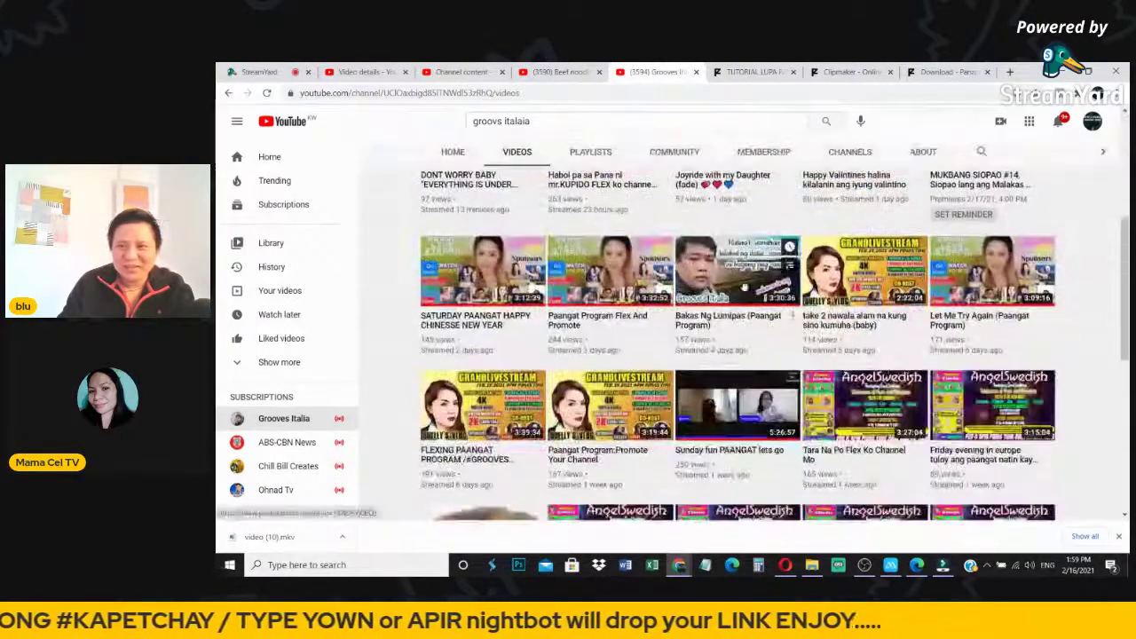
scroll(744, 286, "up", 2)
right_click(952, 257)
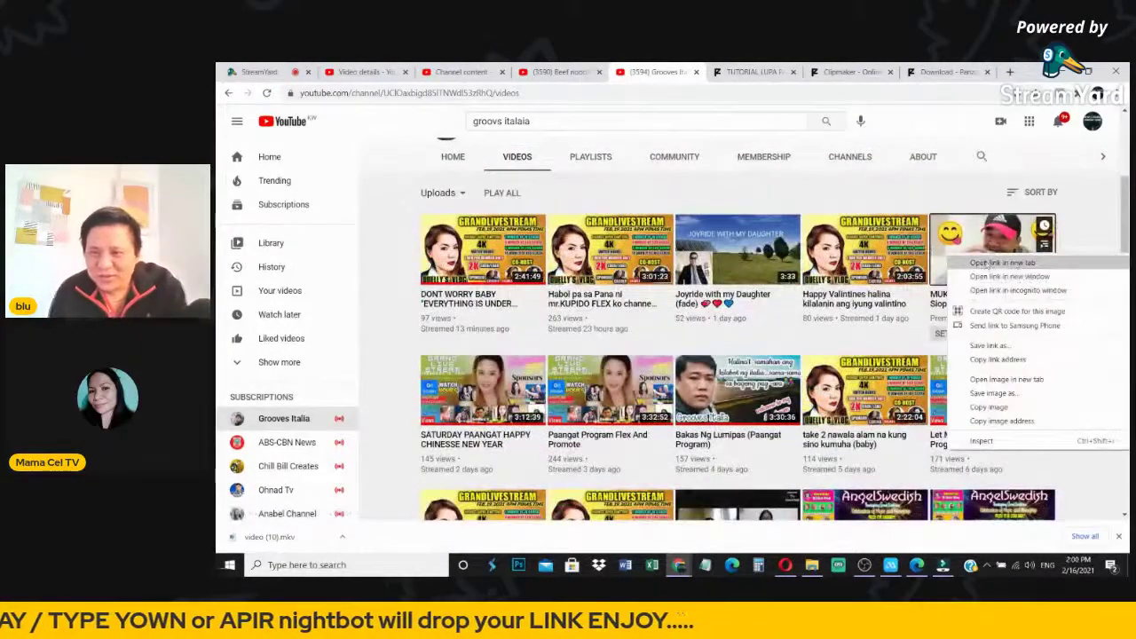
left_click(1019, 264)
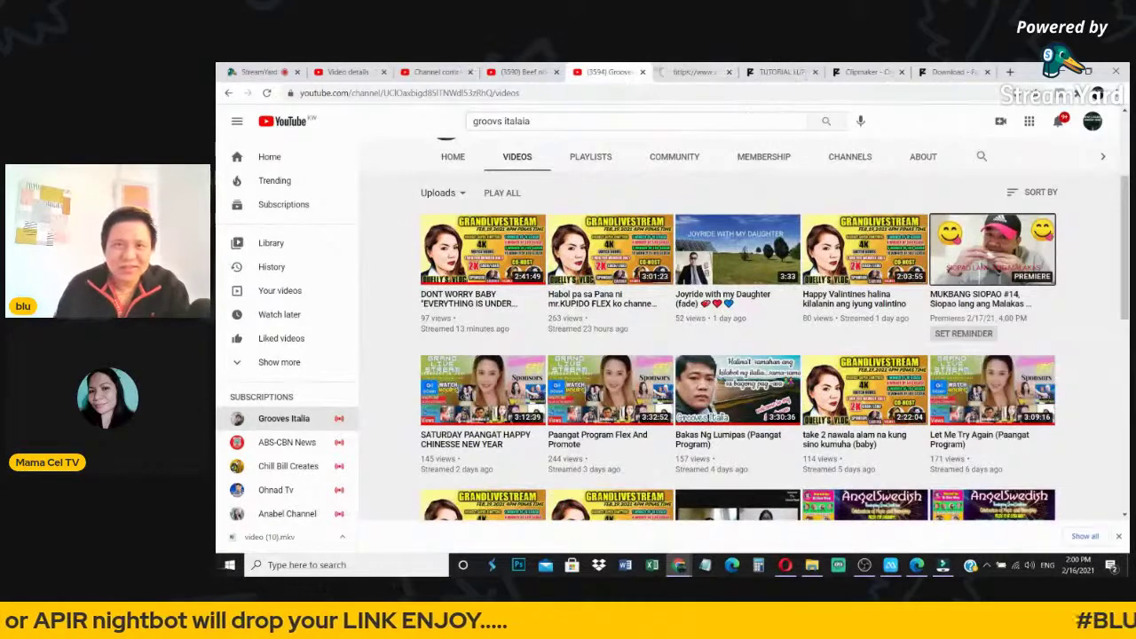
left_click(700, 72)
right_click(576, 273)
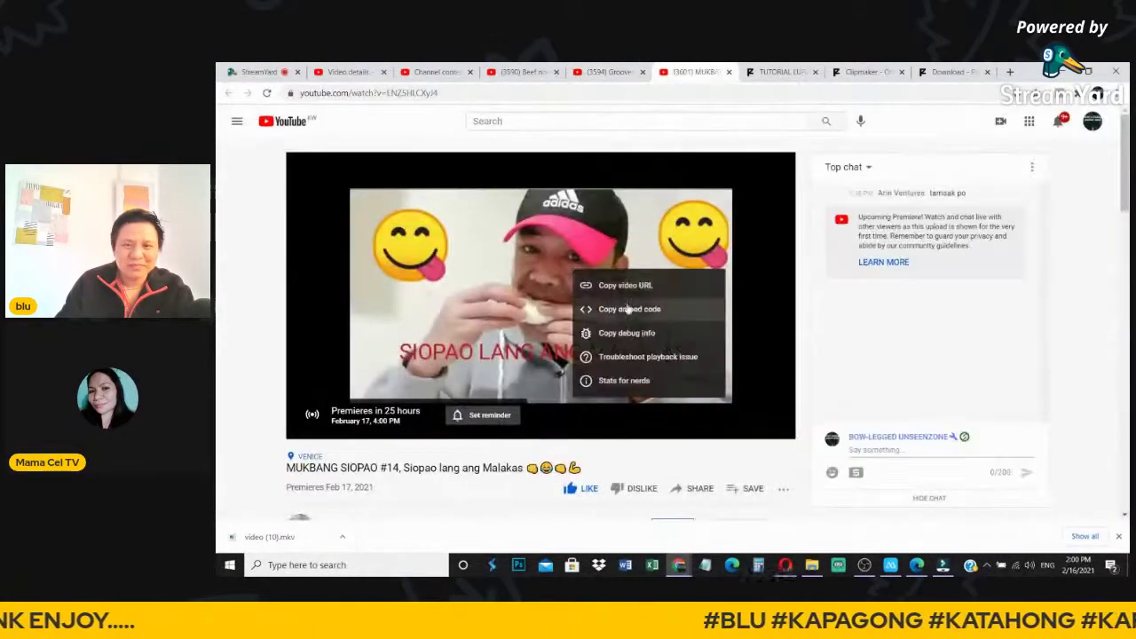
left_click(265, 110)
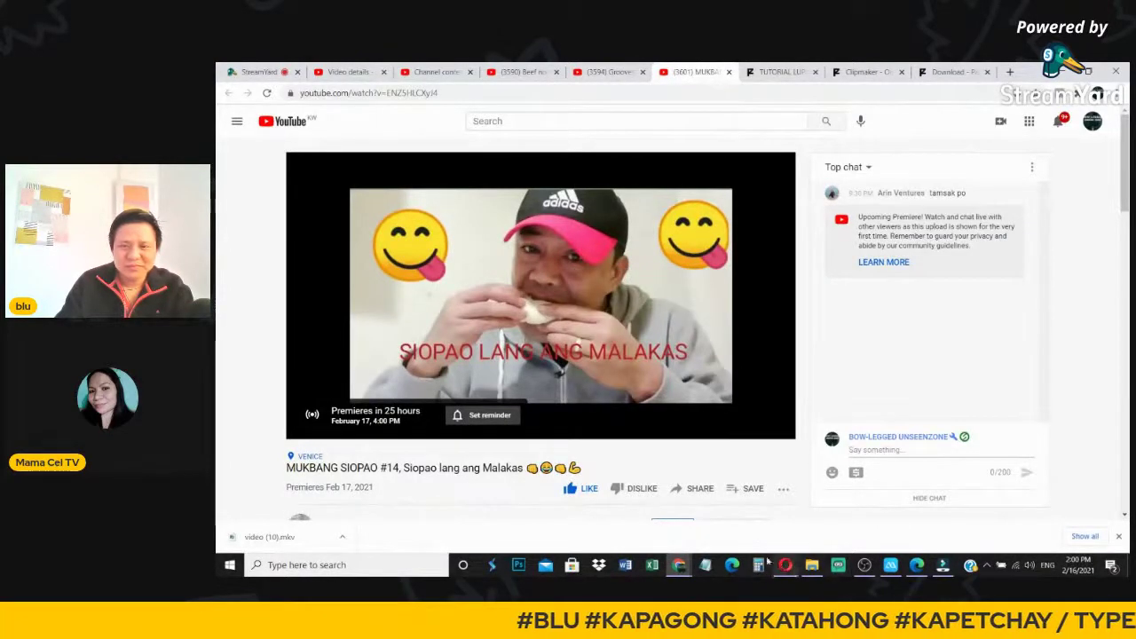
left_click(785, 565)
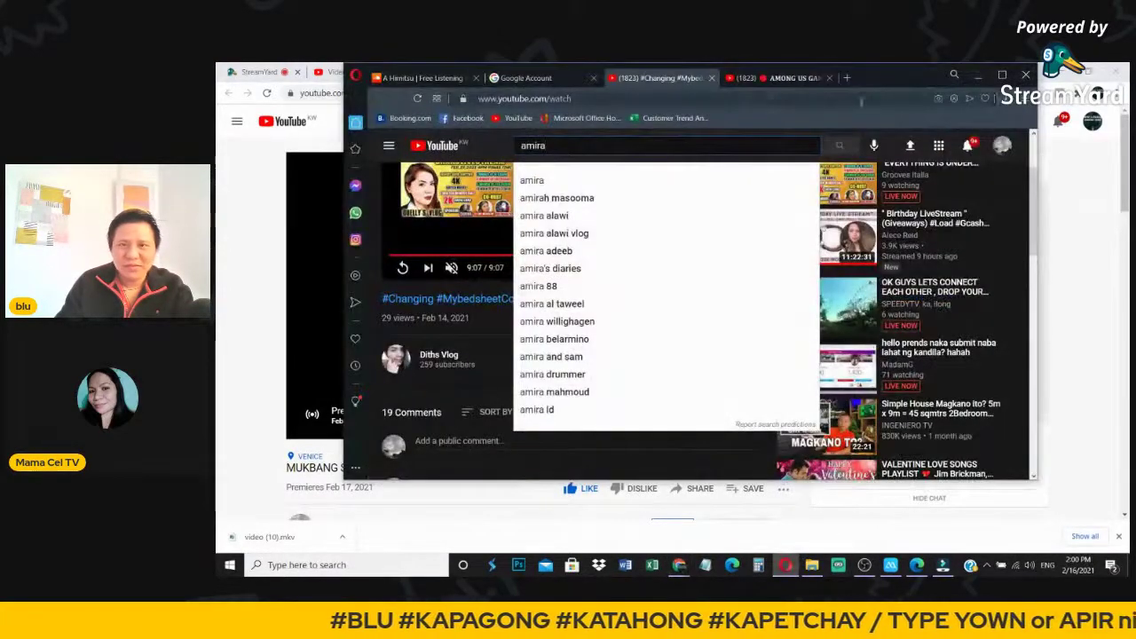
Go to YouTube Home and open the Dos Dieciséis live stream's chat box.
left_click(389, 146)
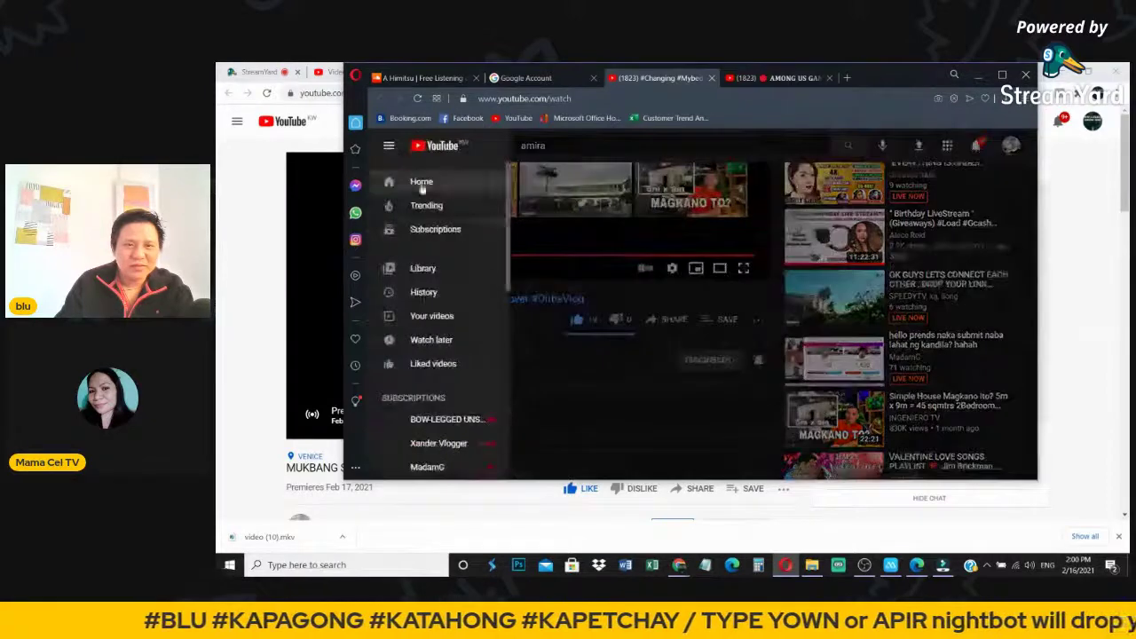
left_click(426, 183)
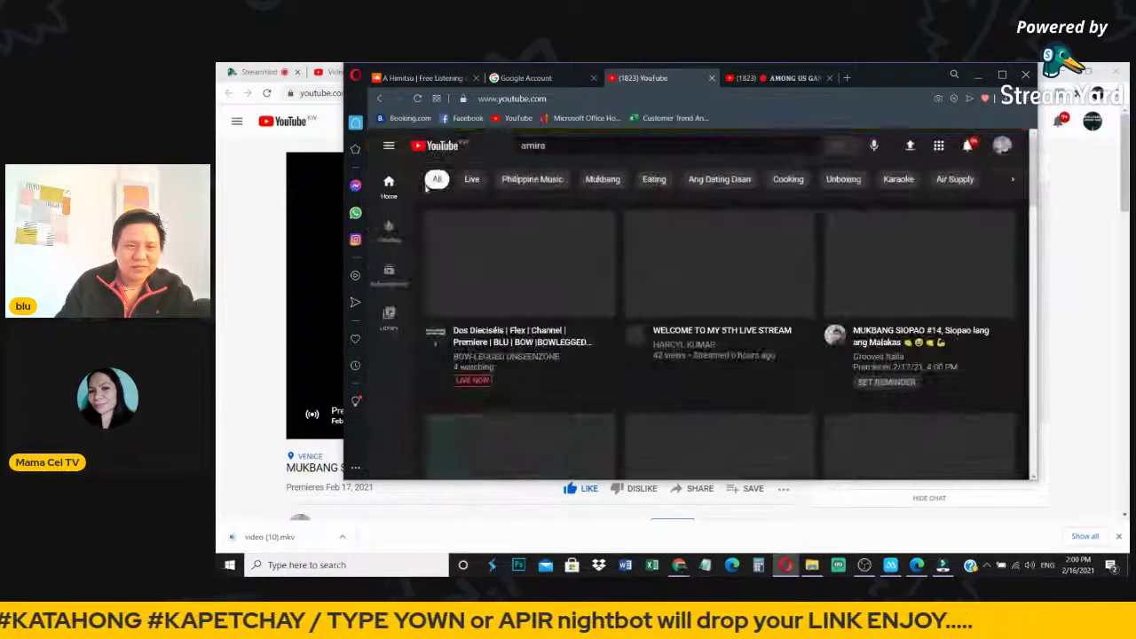
left_click(757, 328)
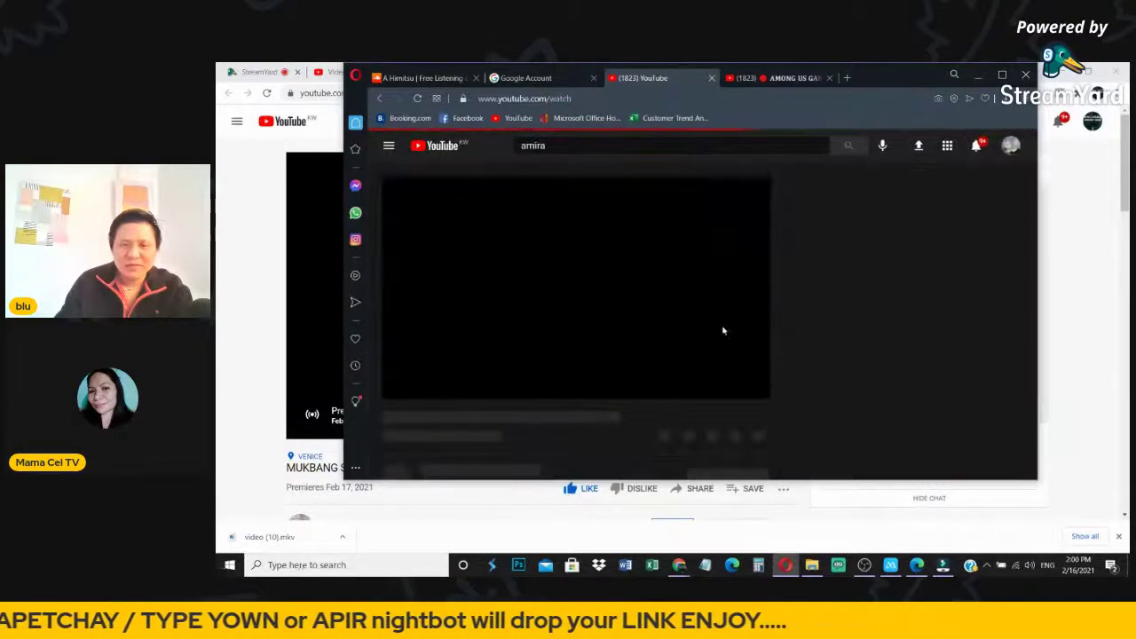
scroll(695, 328, "down", 5)
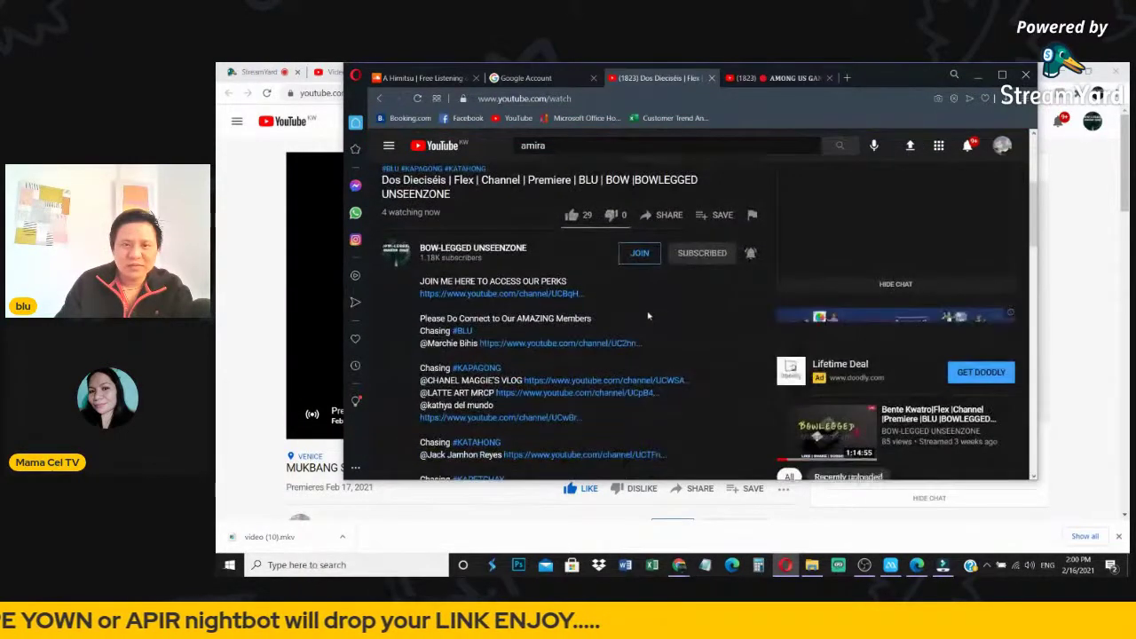
scroll(608, 317, "up", 2)
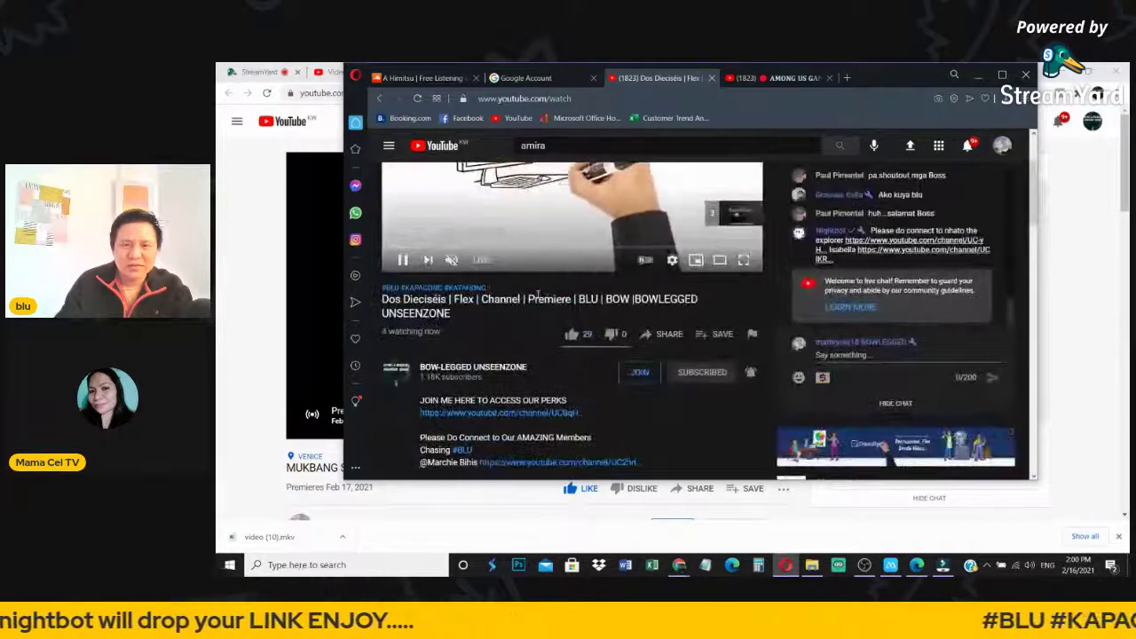
scroll(576, 302, "down", 1)
scroll(575, 302, "down", 1)
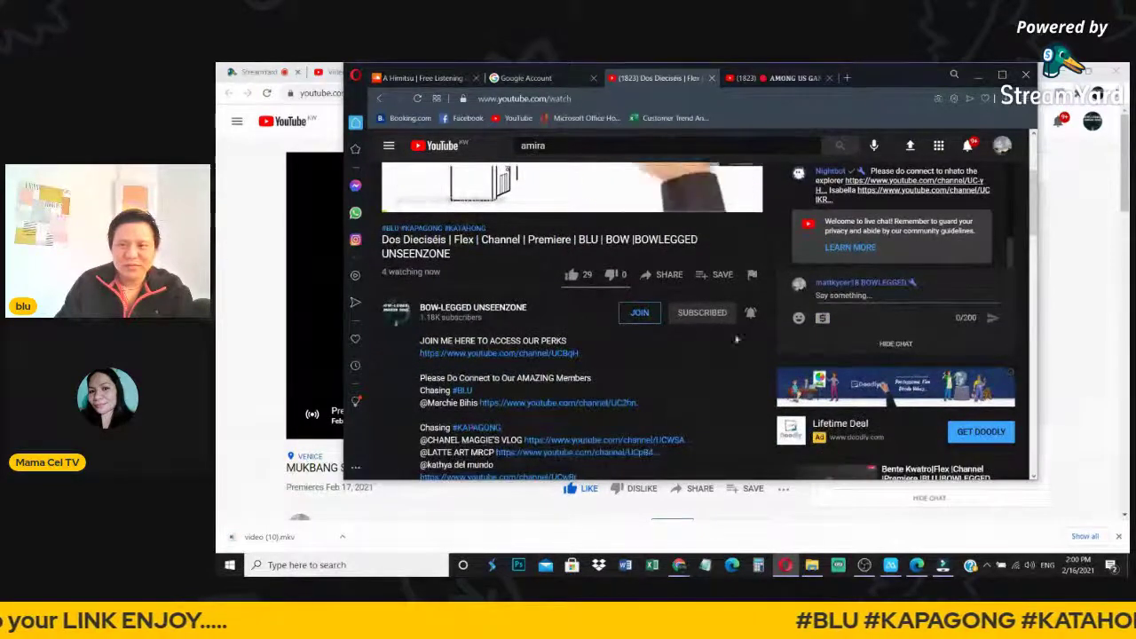
left_click(838, 299)
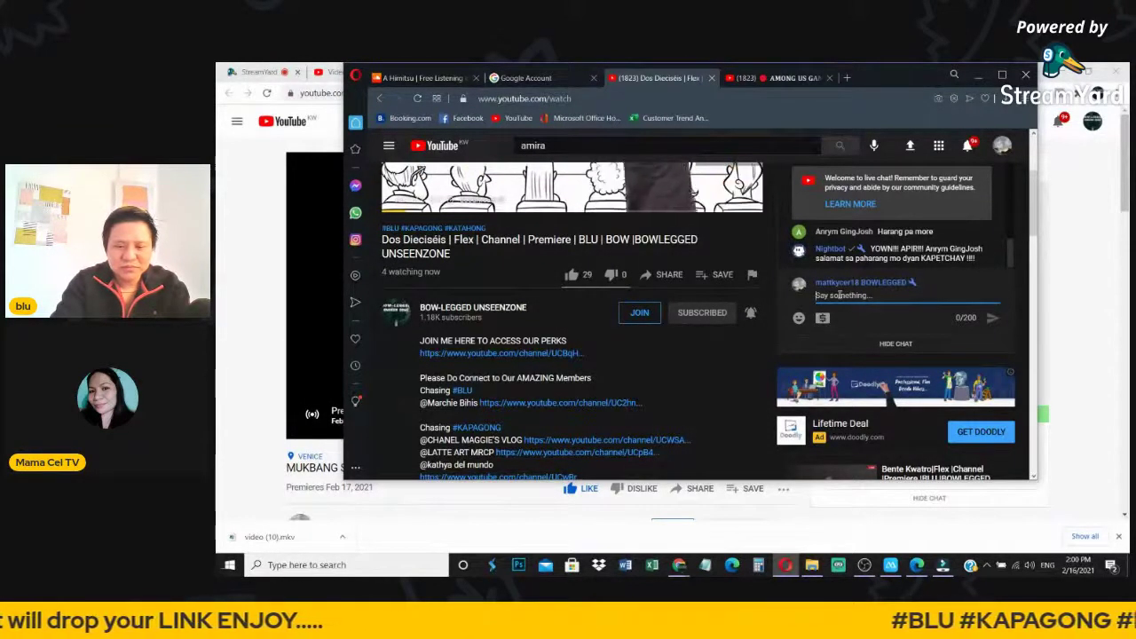
Write 'atambay po pasuyo idol' tagging Grooves Italia, paste the premiere link, add 'premiere'.
type("atamlak")
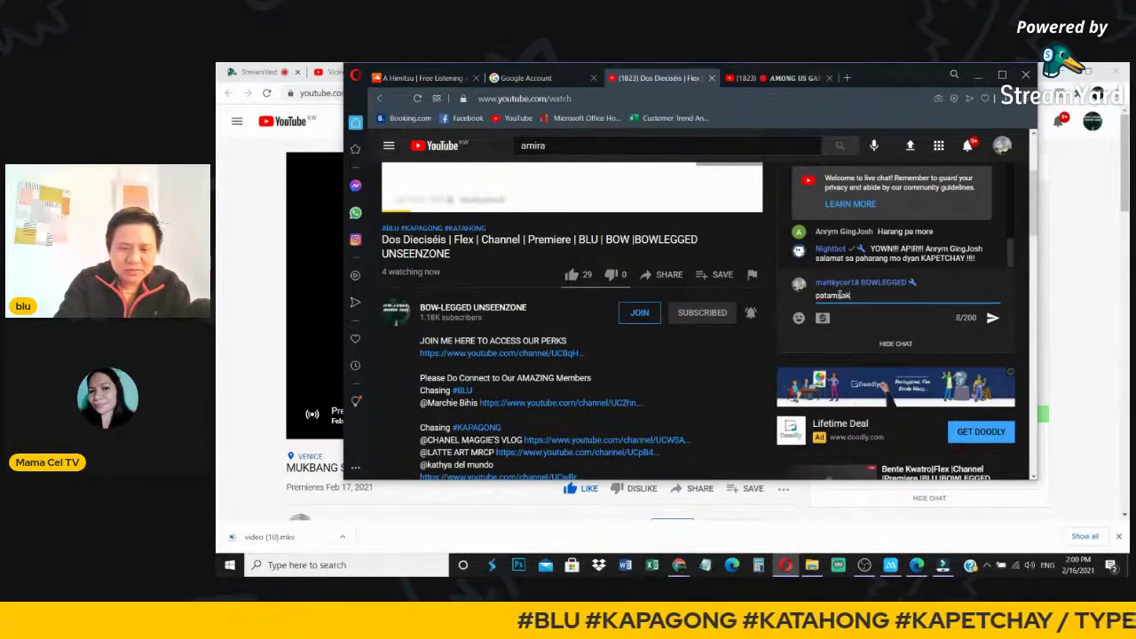
type("bay po pasu")
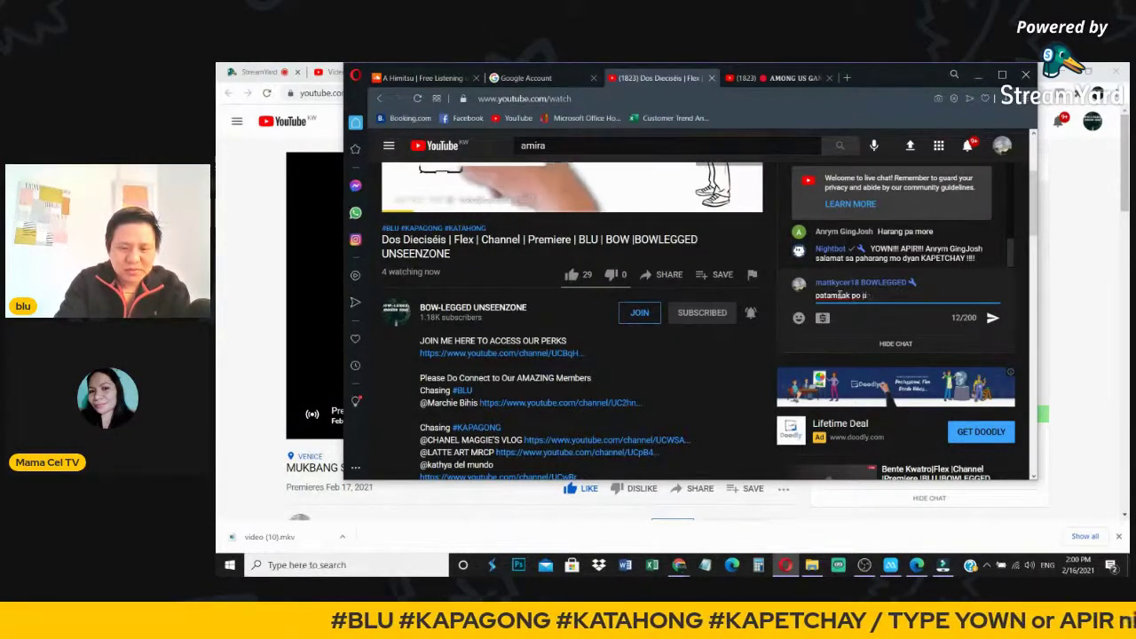
type("yo ")
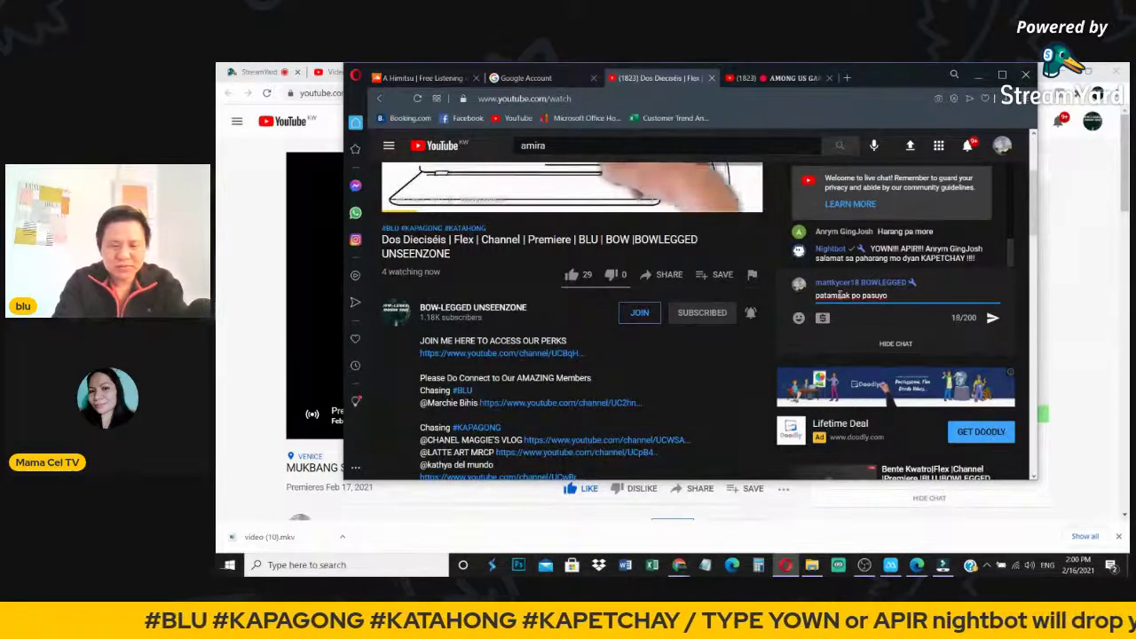
type("idol @")
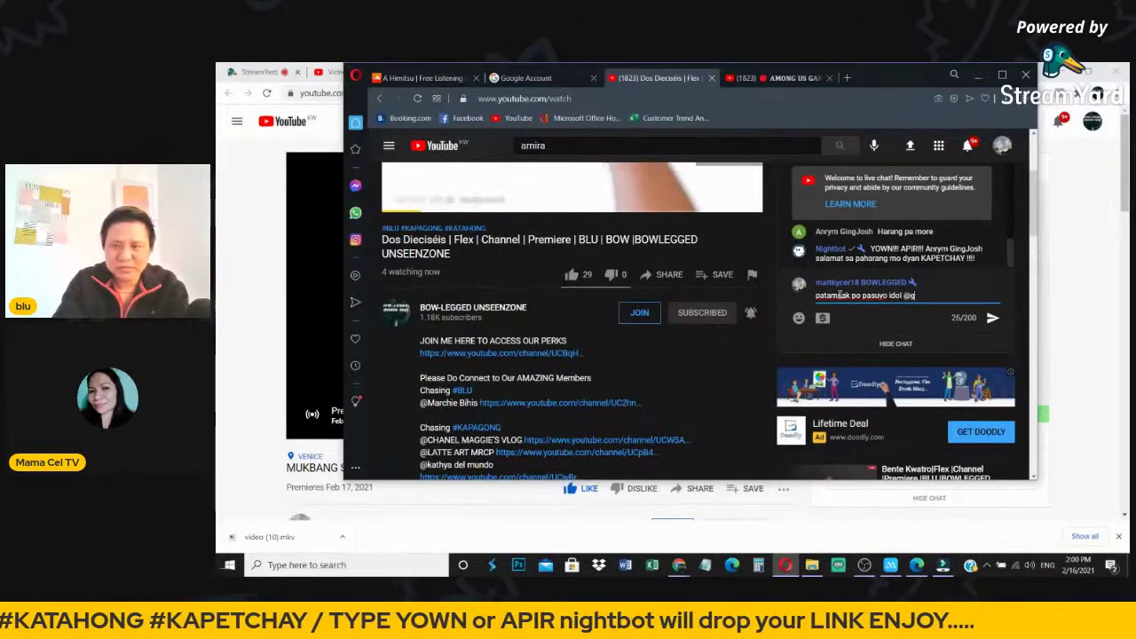
type("gr")
key("Tab")
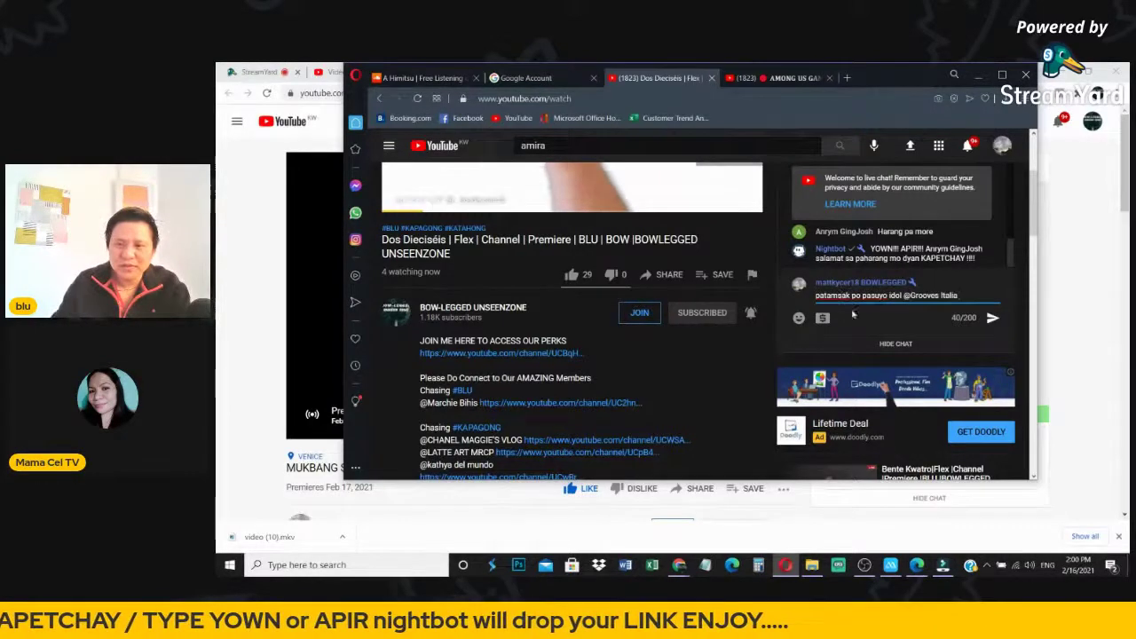
right_click(969, 302)
left_click(1004, 373)
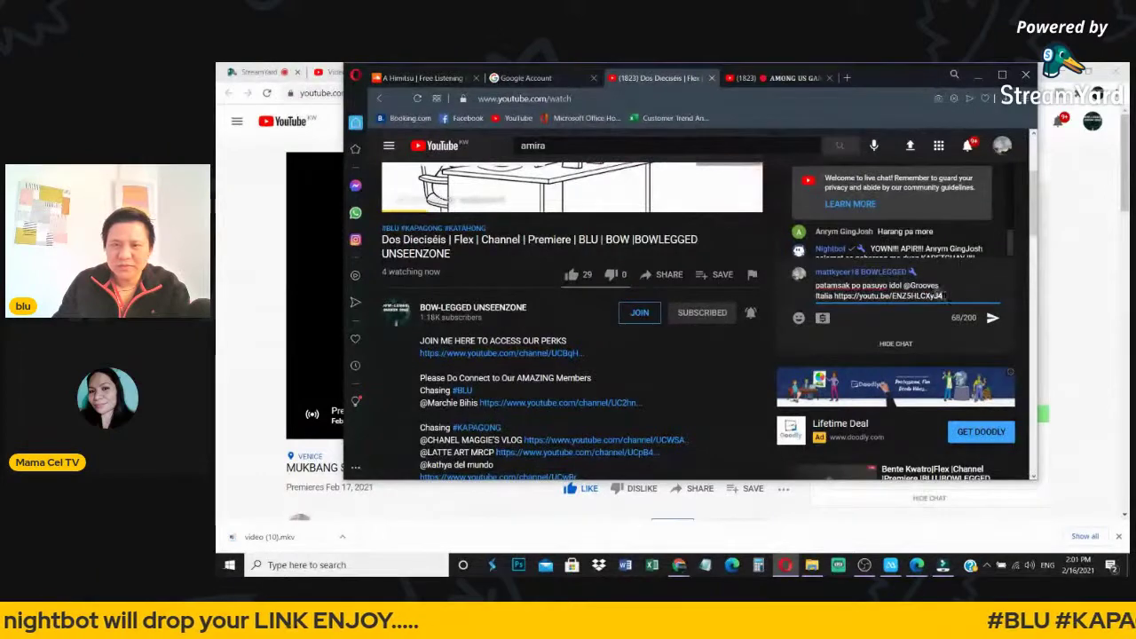
left_click_drag(943, 296, 817, 286)
right_click(852, 289)
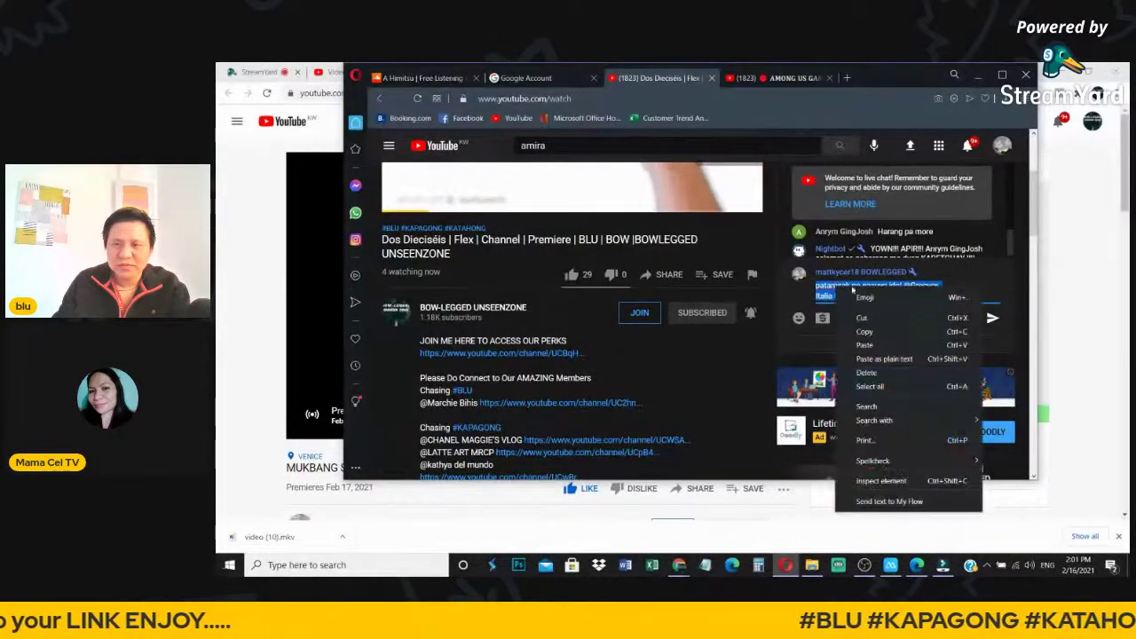
left_click(968, 282)
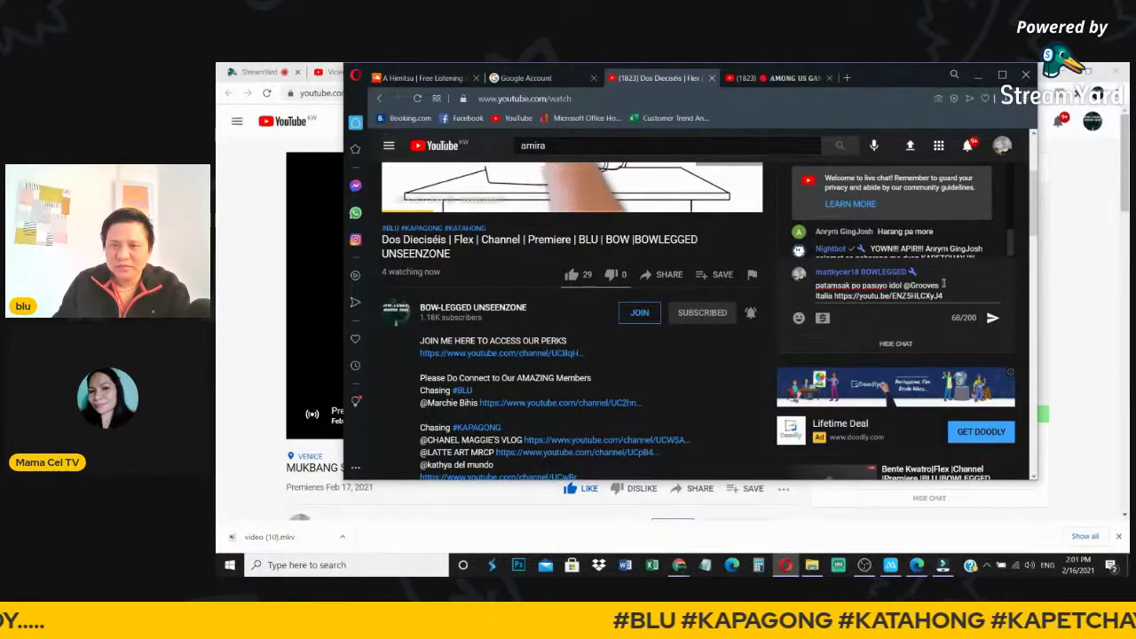
left_click(835, 296)
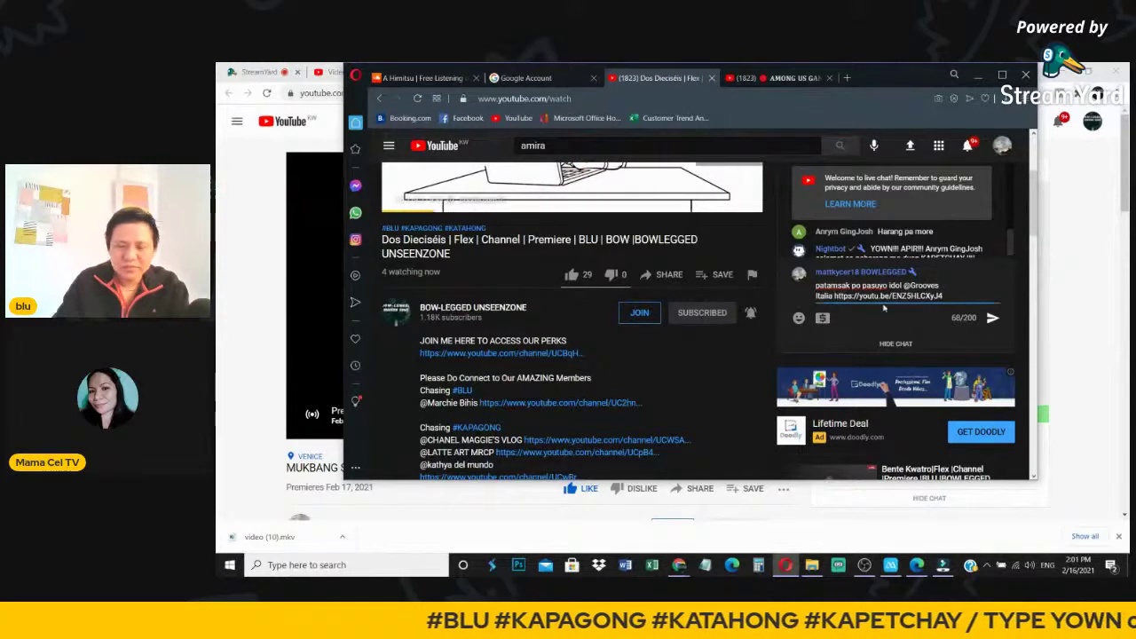
type("premiere")
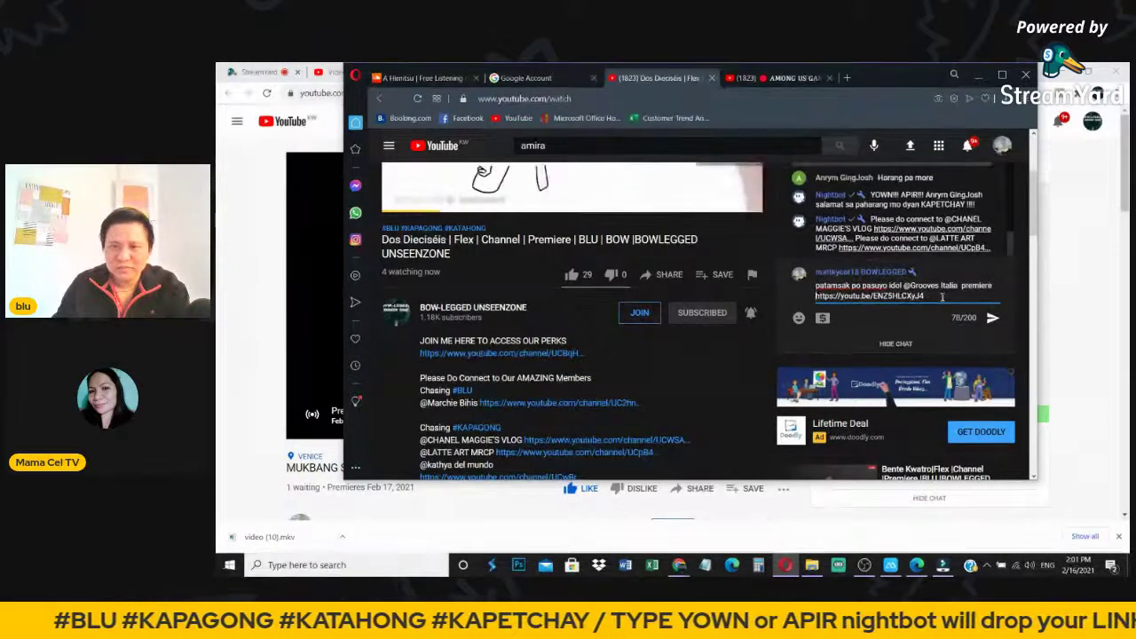
Copy the whole chat message and open a blank Notepad.
left_click_drag(928, 297, 800, 293)
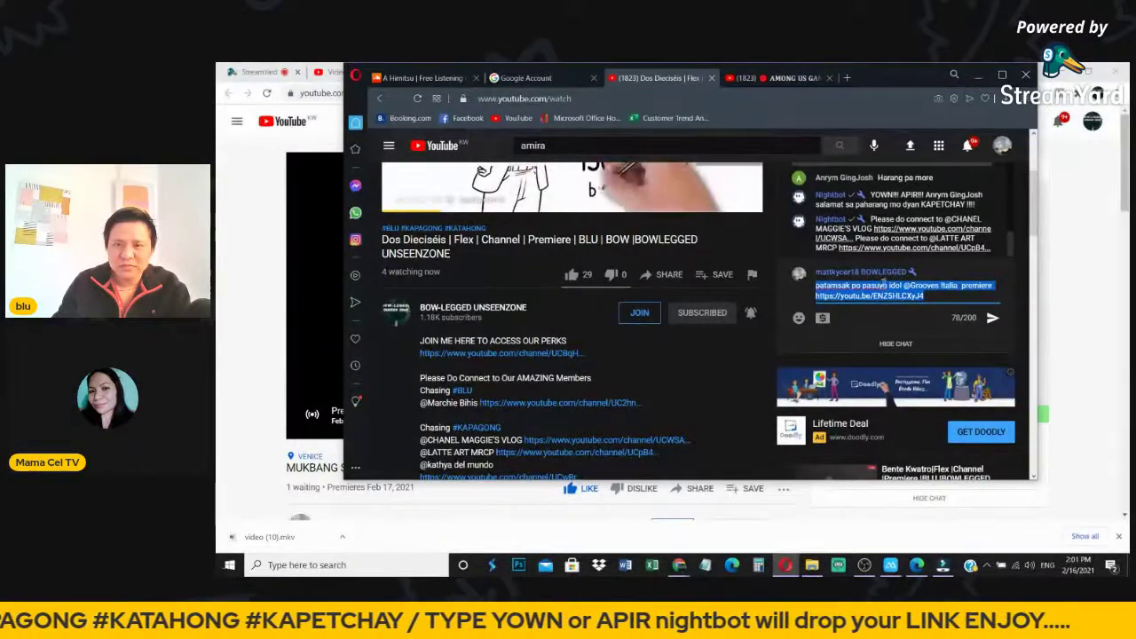
right_click(885, 291)
left_click(923, 331)
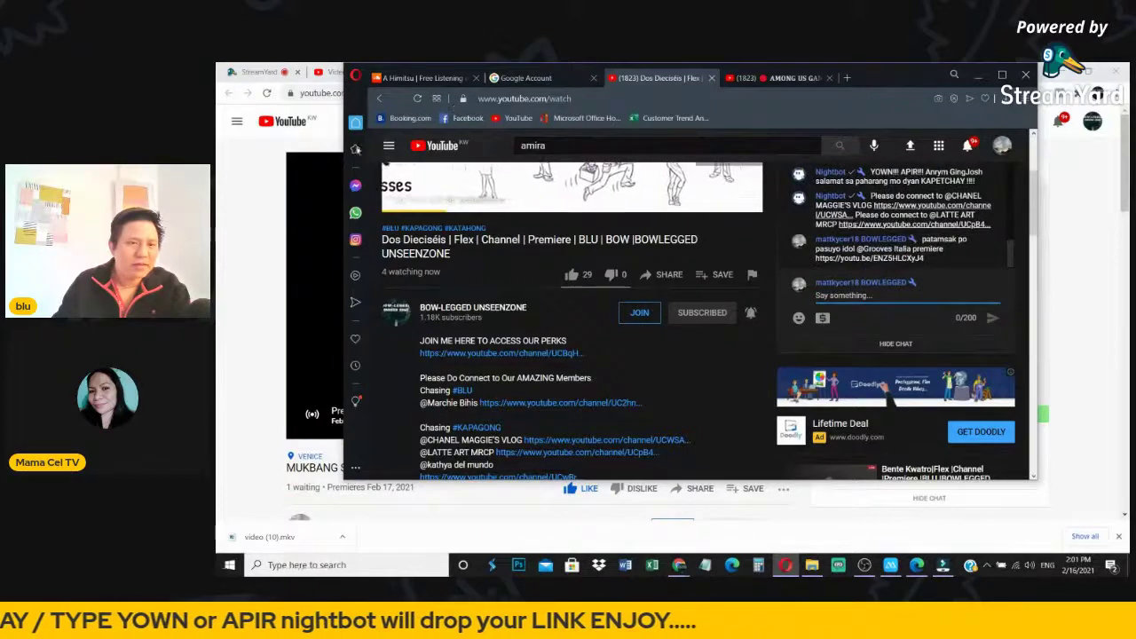
left_click(625, 537)
left_click(705, 564)
Paste the copied chat message into Notepad, then bring the browser back in front.
right_click(582, 148)
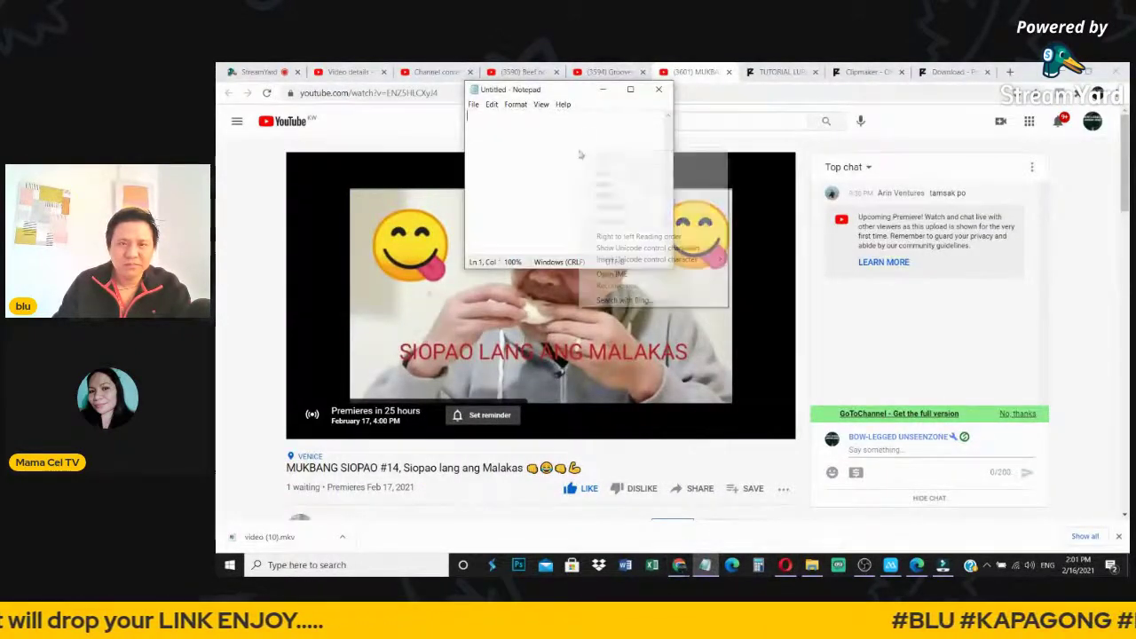
left_click(614, 199)
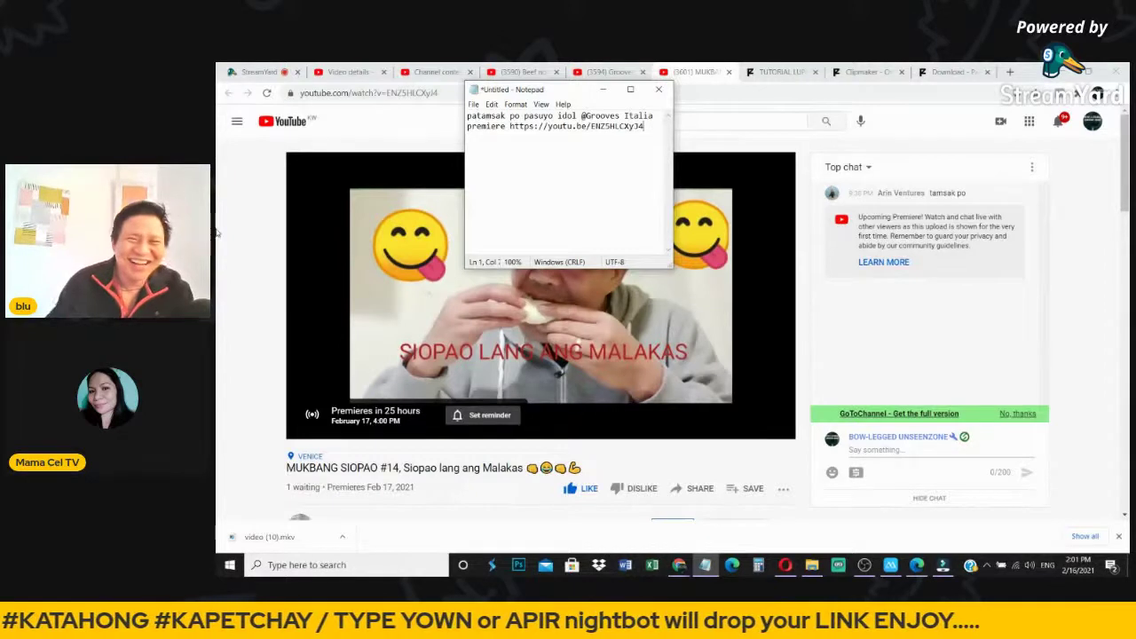
left_click(429, 265)
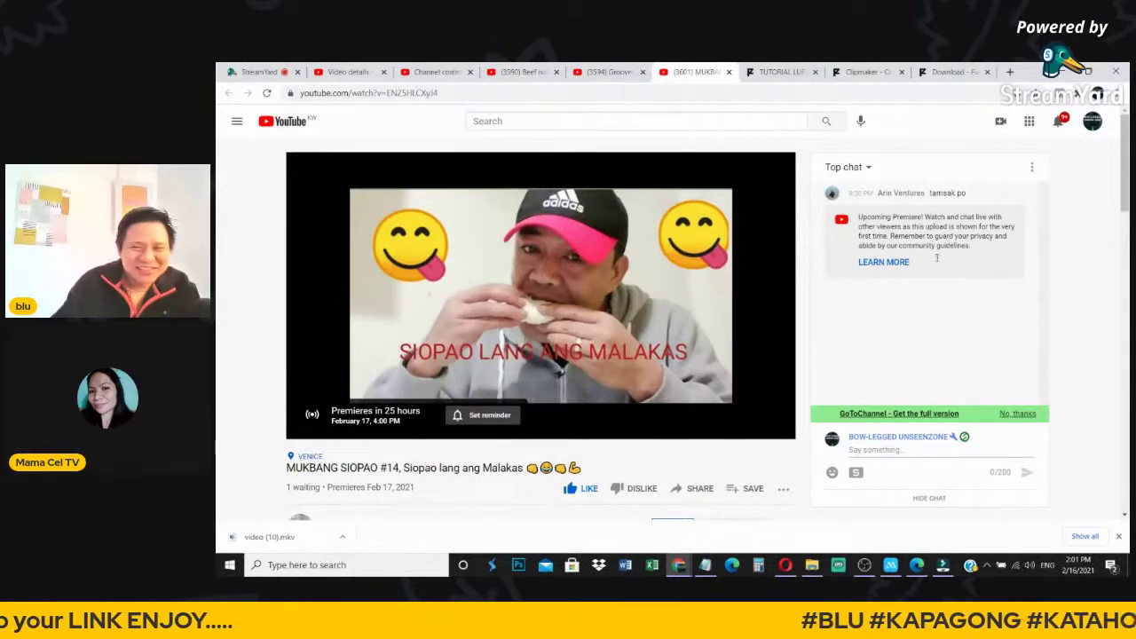
Scroll the MUKBANG SIOPAO premiere page, then switch to the StreamYard tab with Ctrl+1.
scroll(626, 338, "down", 1)
scroll(627, 347, "down", 3)
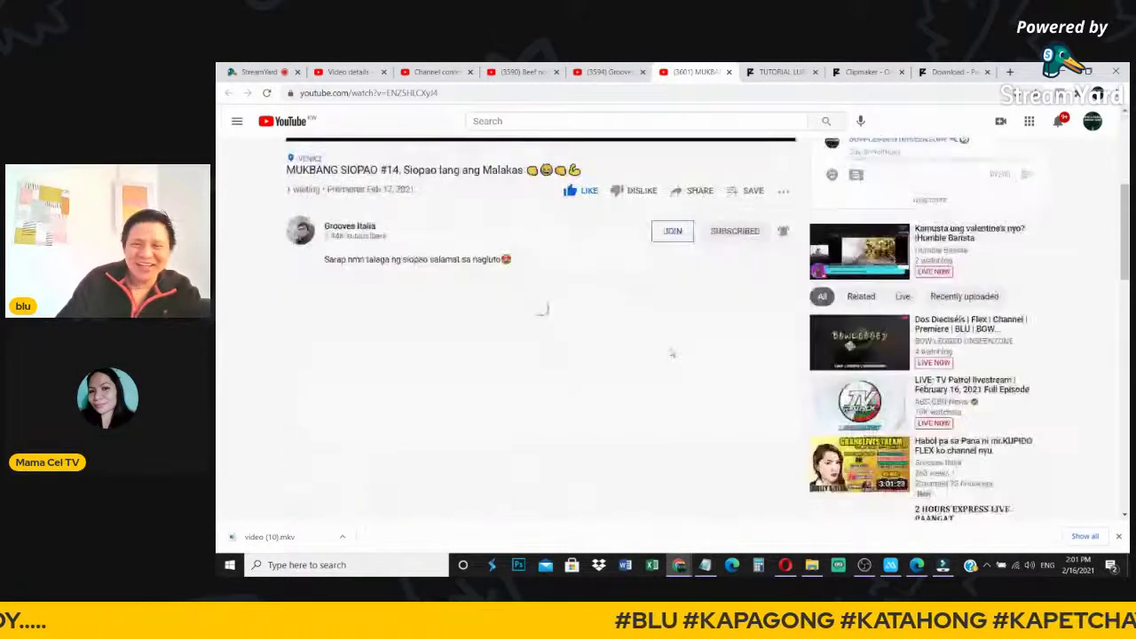
scroll(672, 353, "up", 1)
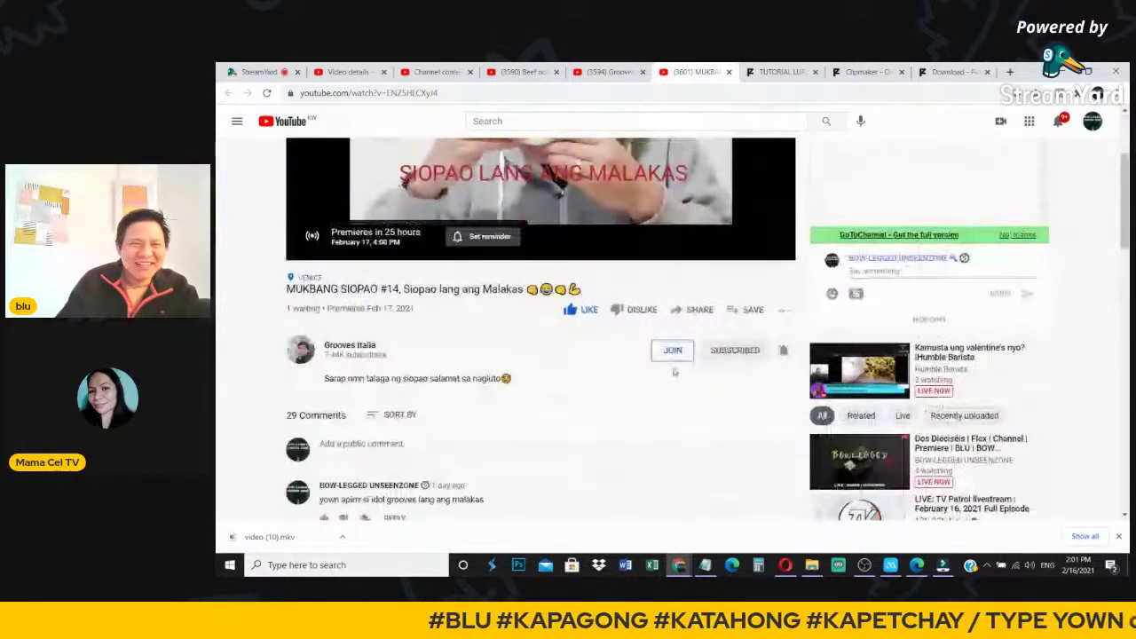
scroll(675, 373, "up", 2)
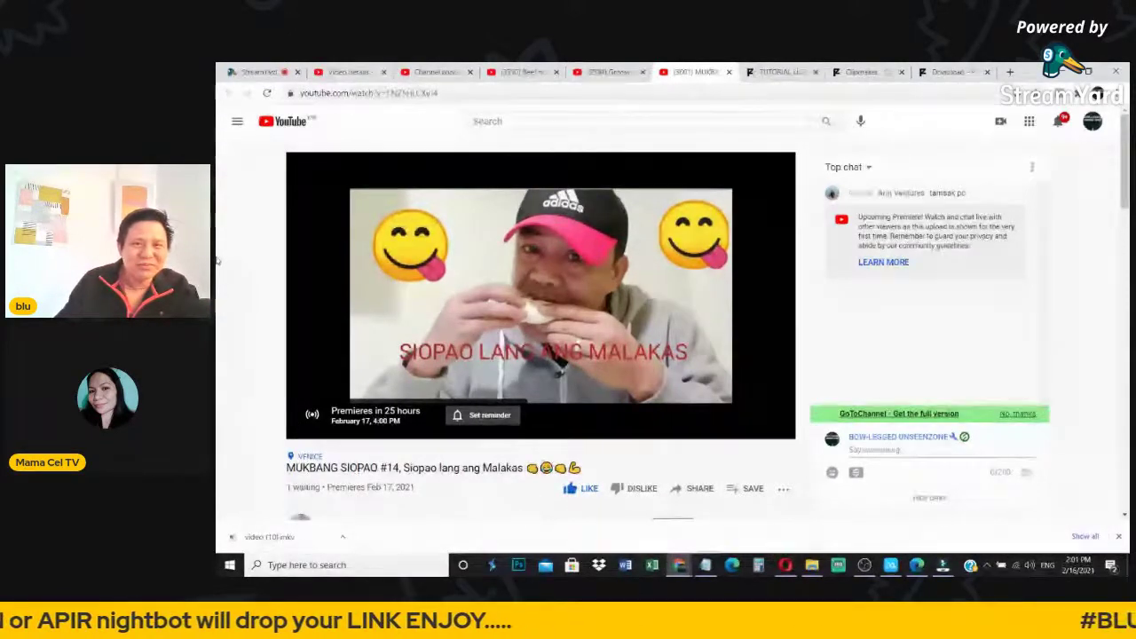
key("ctrl+1")
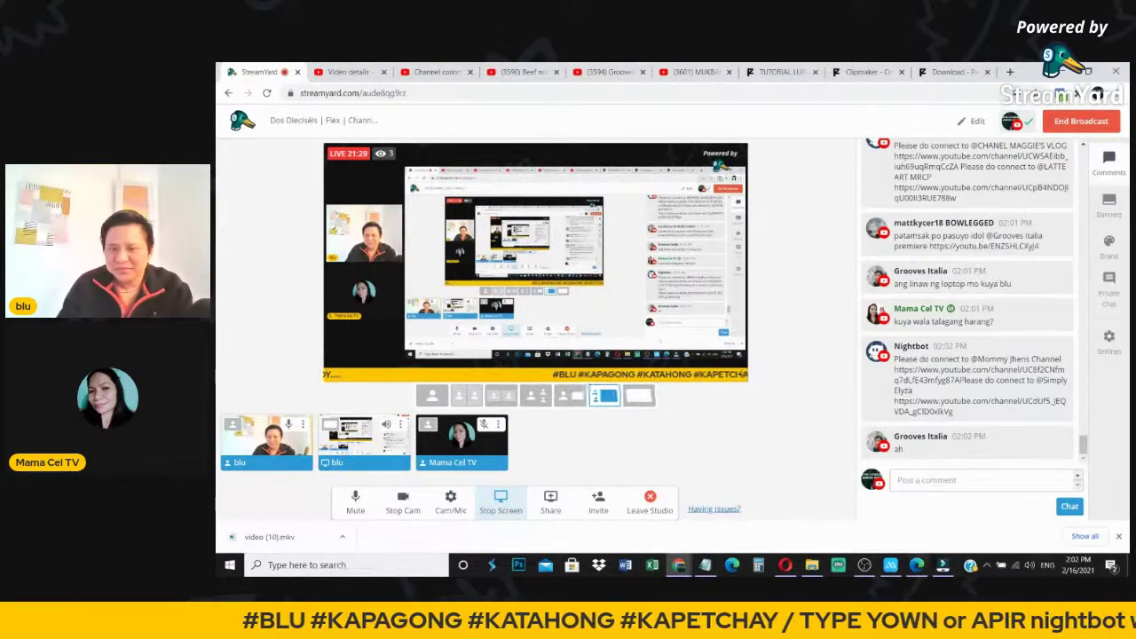
Open StreamYard's Brand settings and start adding a new Video clip.
mouse_move(786, 573)
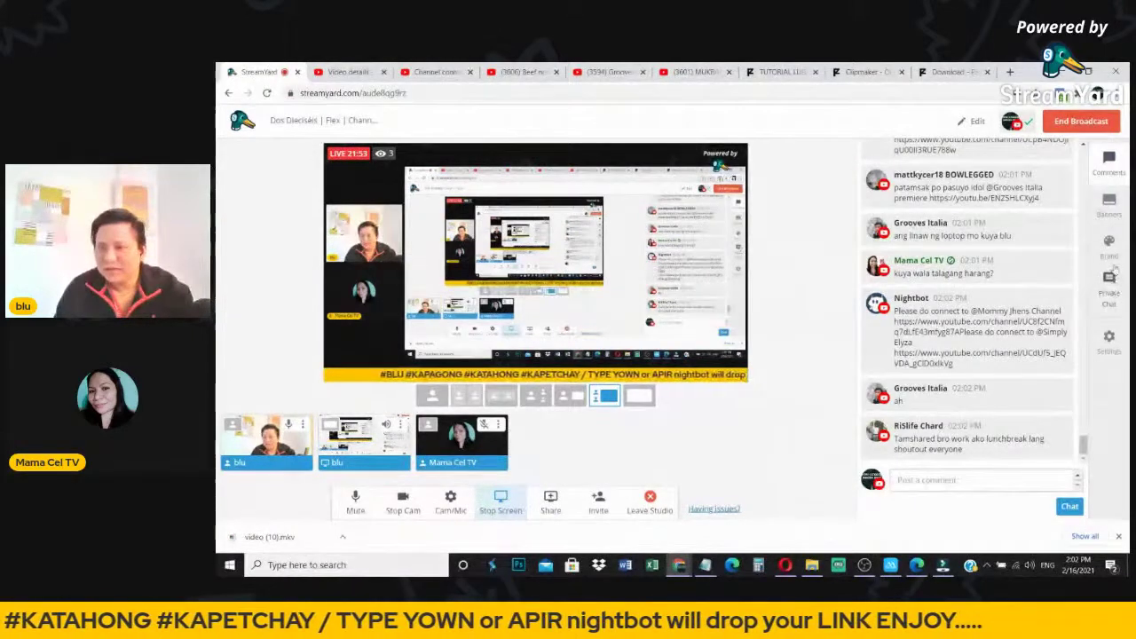
left_click(1110, 250)
left_click(906, 376)
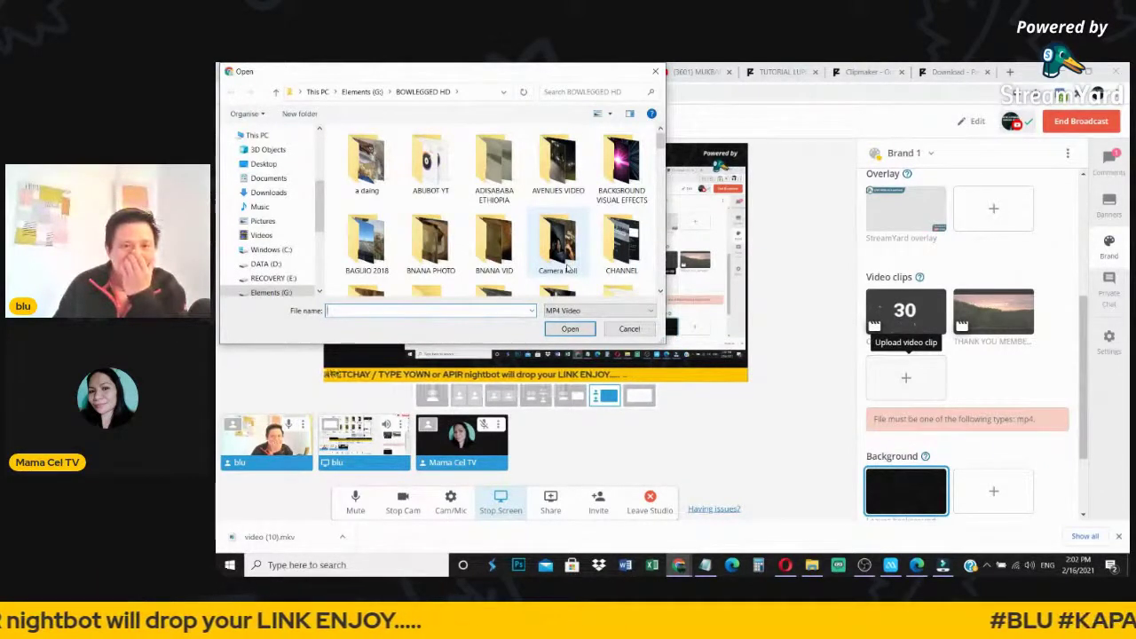
Browse the BOWLEGGED HD folder and check the exported clip's file name in Filmora.
scroll(321, 226, "down", 1)
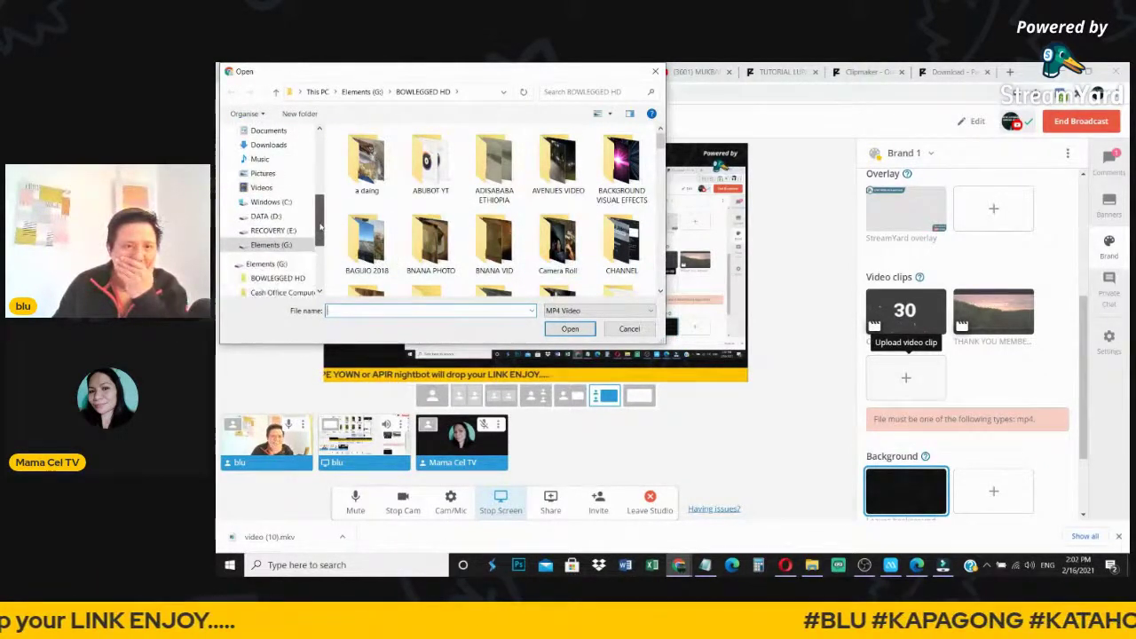
scroll(322, 226, "down", 1)
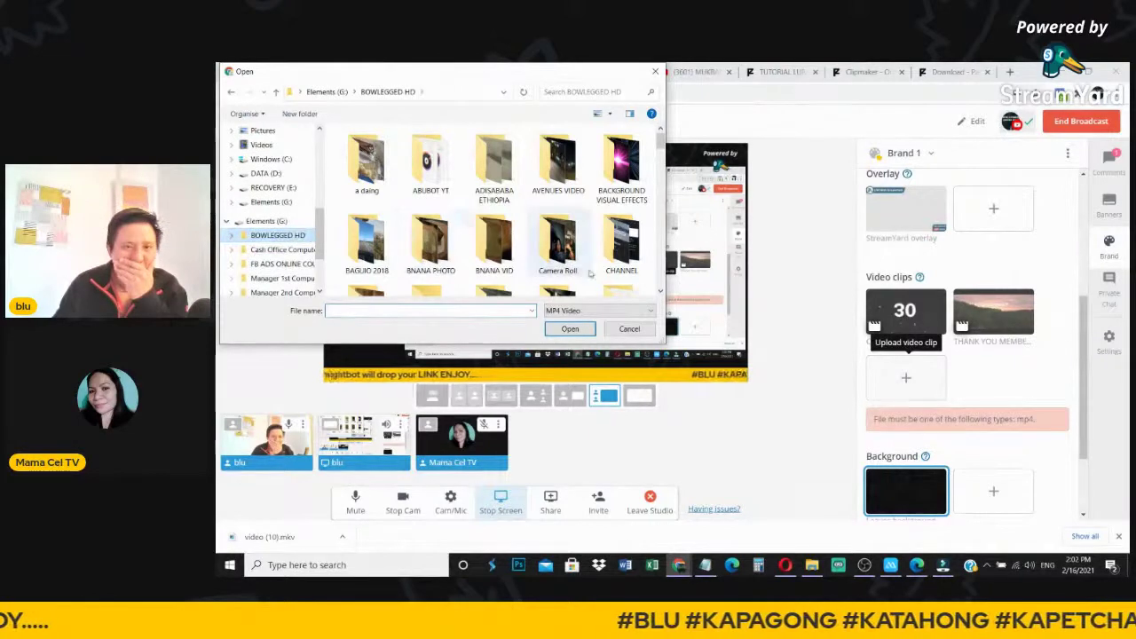
scroll(593, 266, "down", 4)
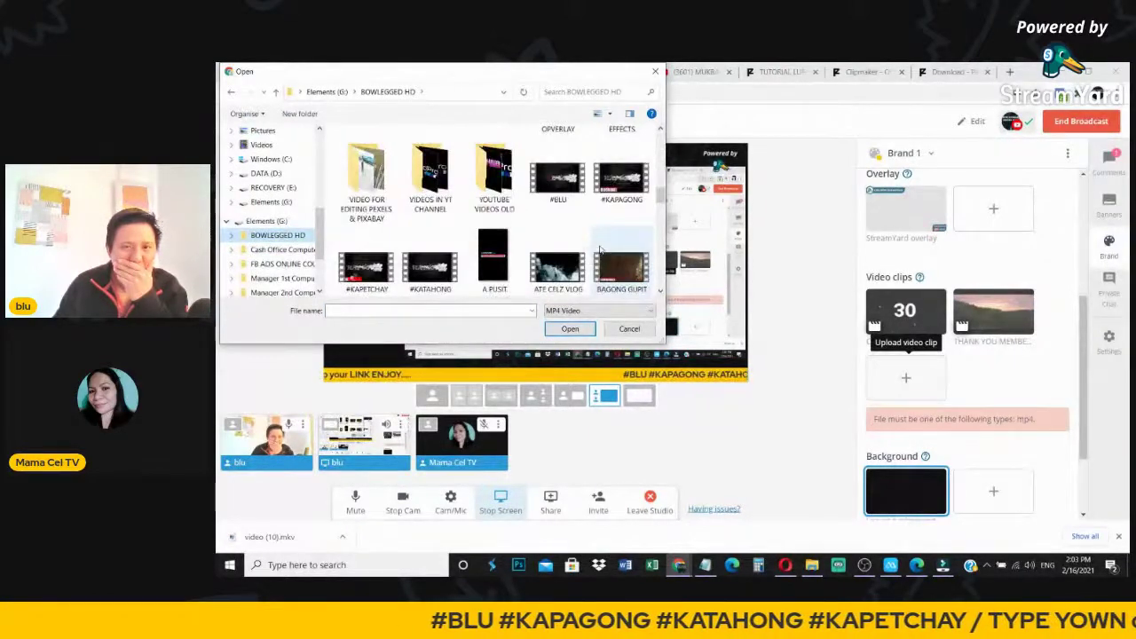
scroll(602, 251, "down", 3)
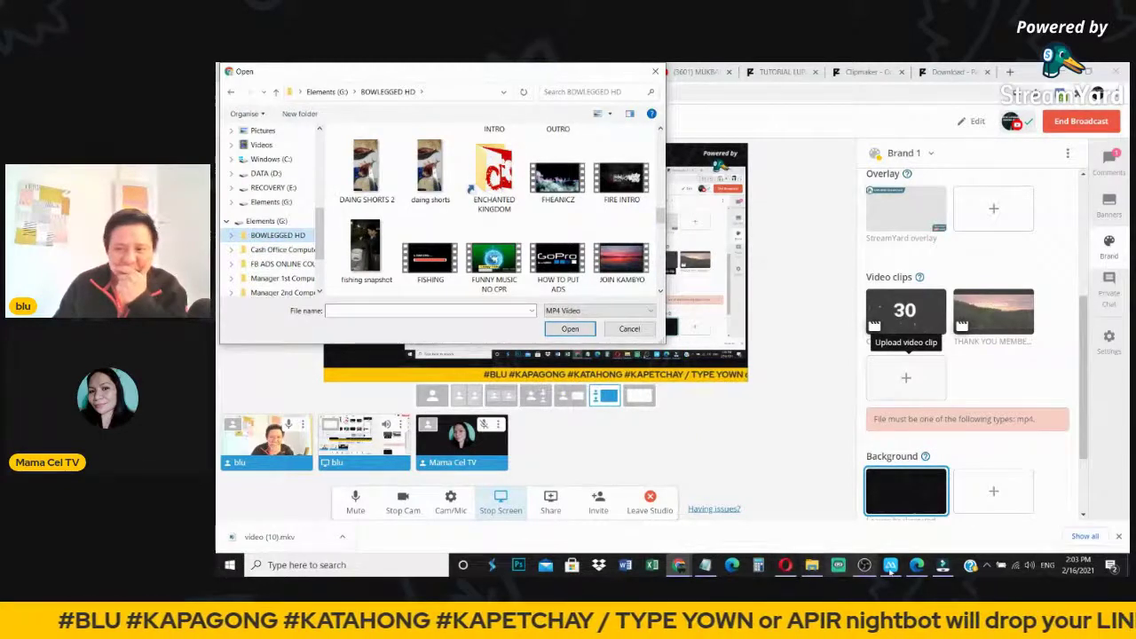
left_click(944, 564)
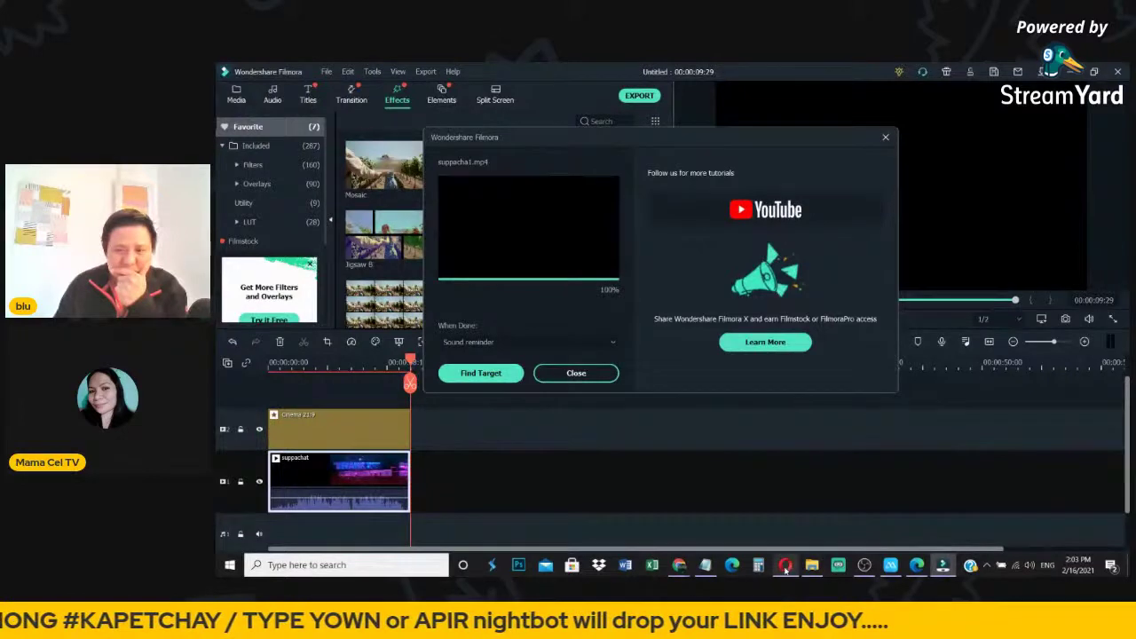
mouse_move(680, 566)
left_click(612, 519)
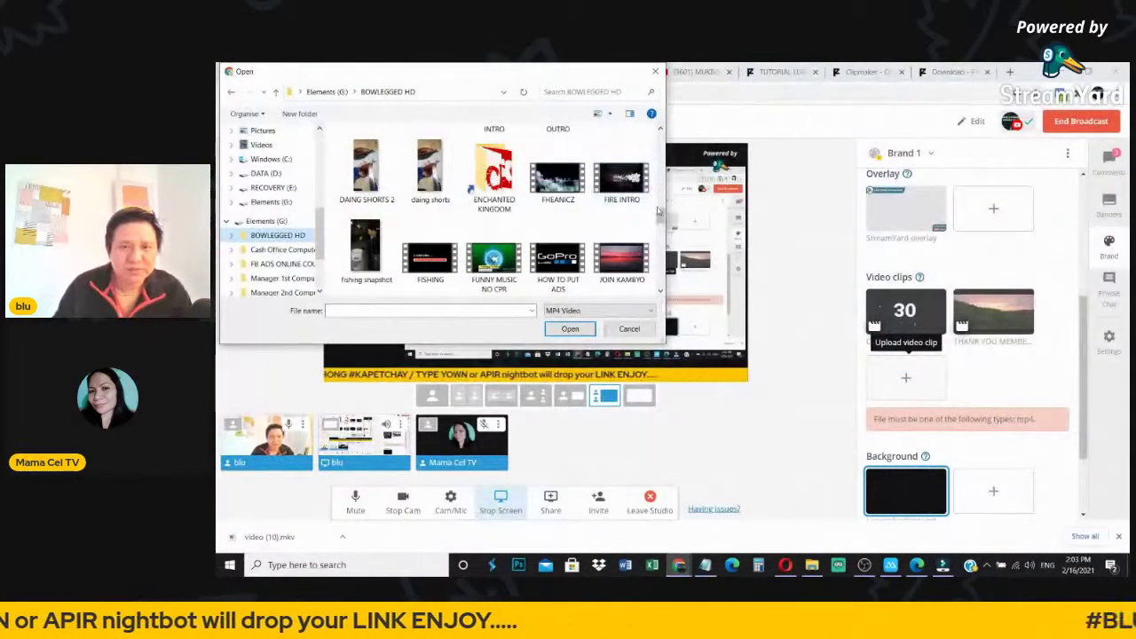
Choose suppacha1.mp4 in the file chooser and upload it to Video clips.
scroll(660, 215, "down", 3)
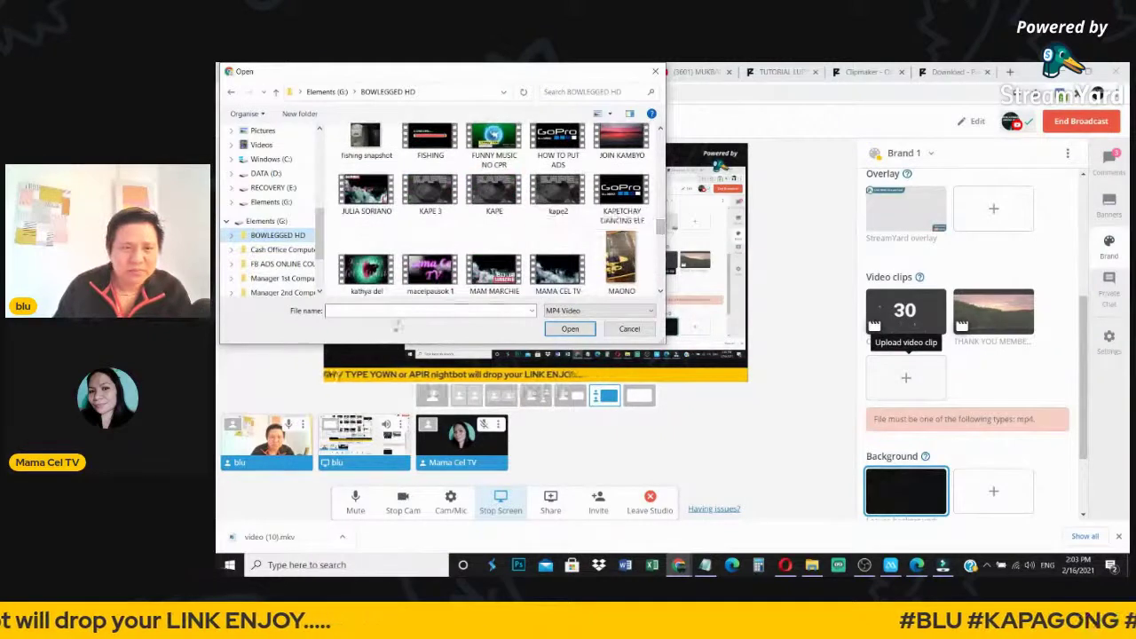
type("su")
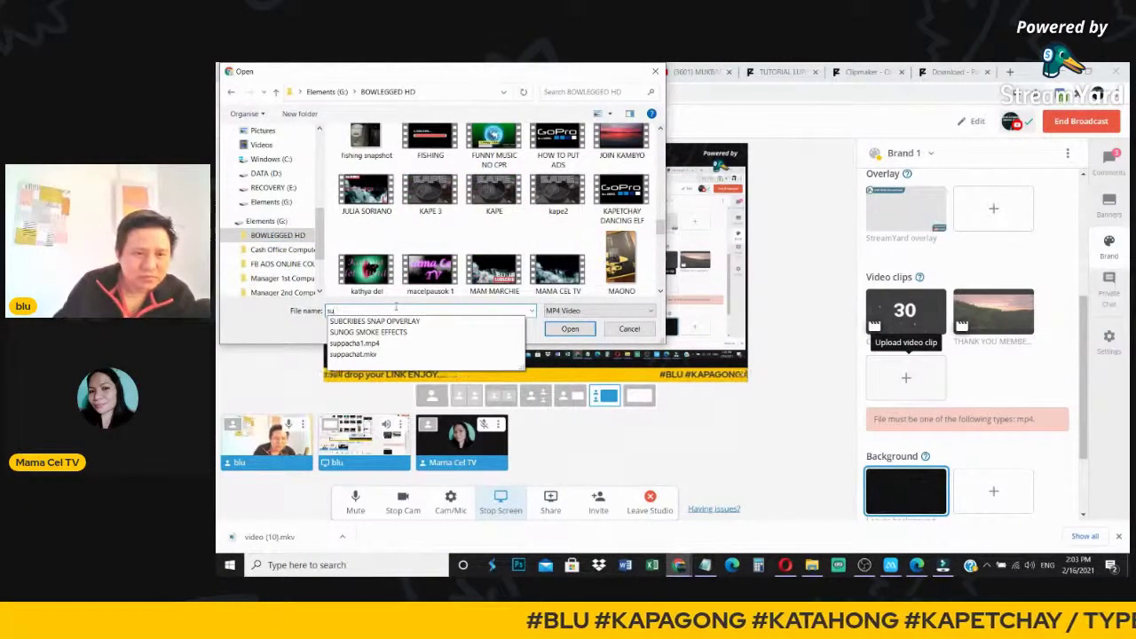
left_click(373, 343)
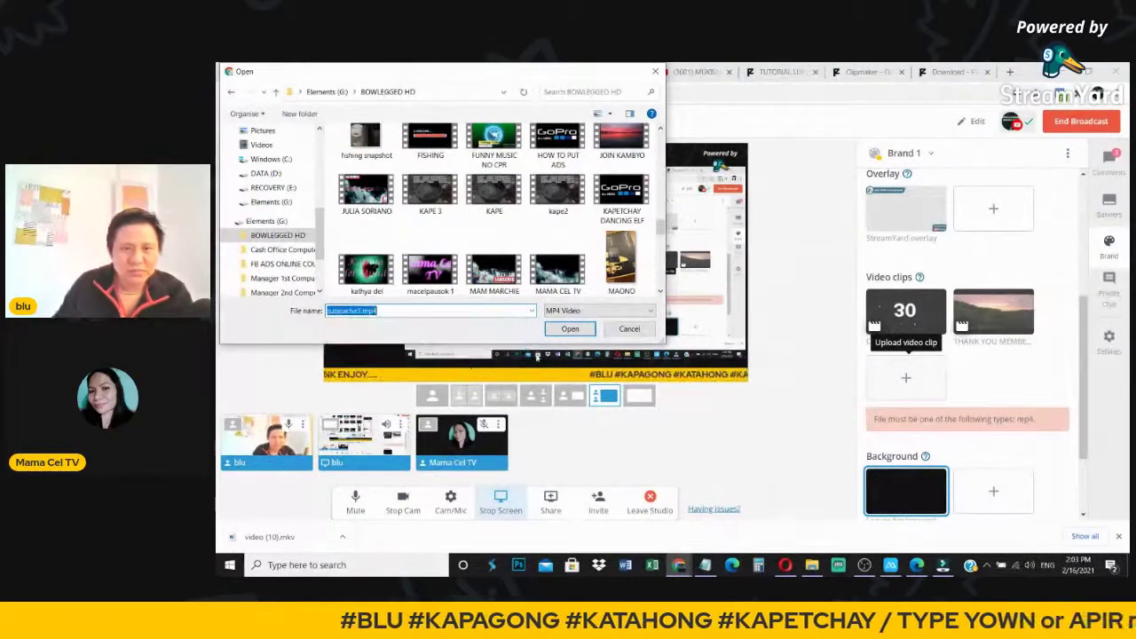
left_click(570, 329)
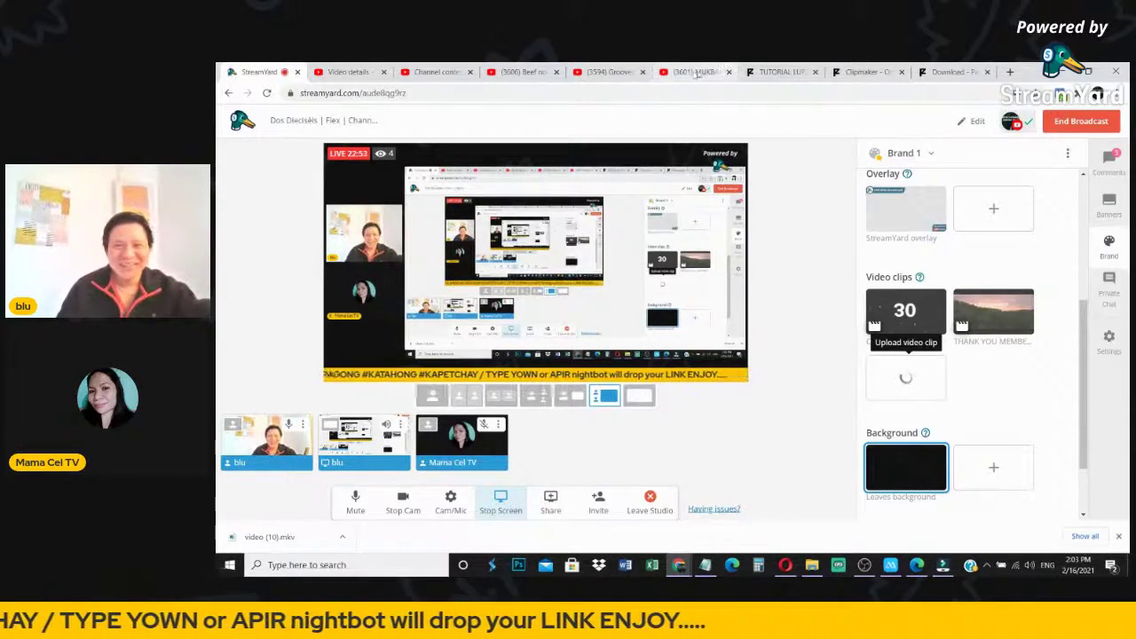
Switch to the Grooves Italia YouTube channel's Videos tab while the clip uploads.
left_click(608, 72)
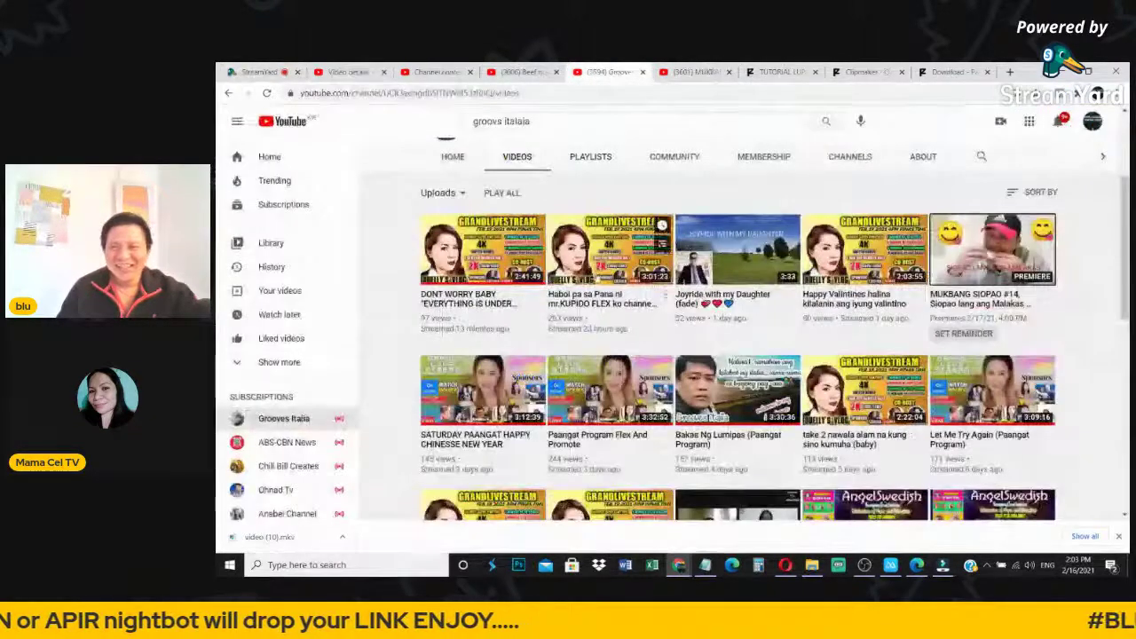
Scroll the channel's Videos page and briefly check the OBS streaming window.
scroll(604, 334, "down", 2)
scroll(622, 346, "up", 4)
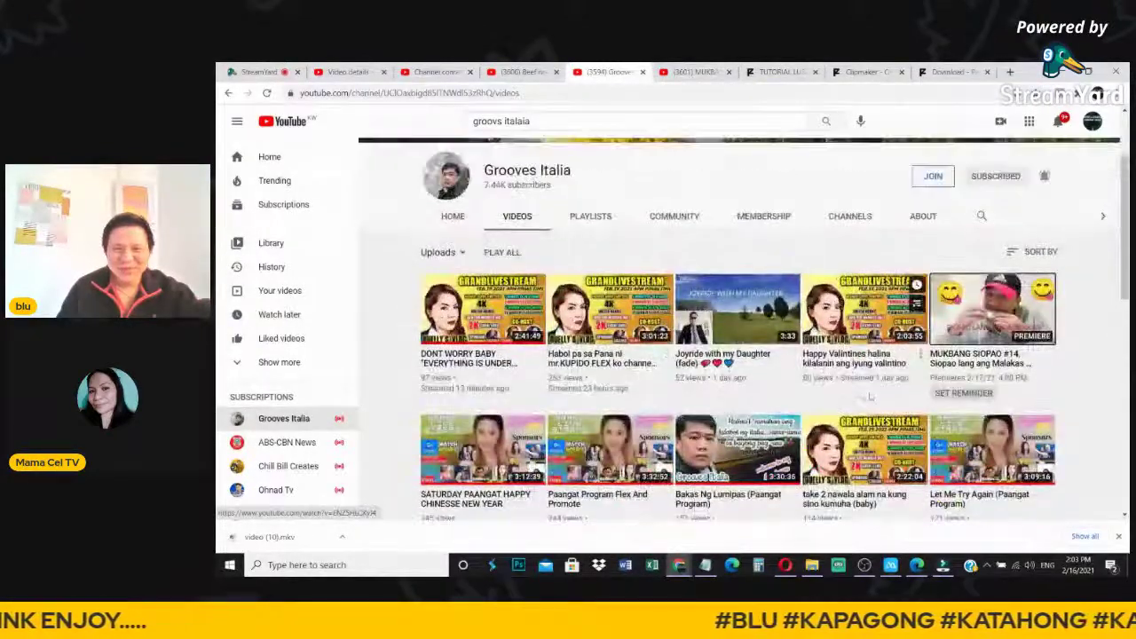
scroll(852, 377, "down", 2)
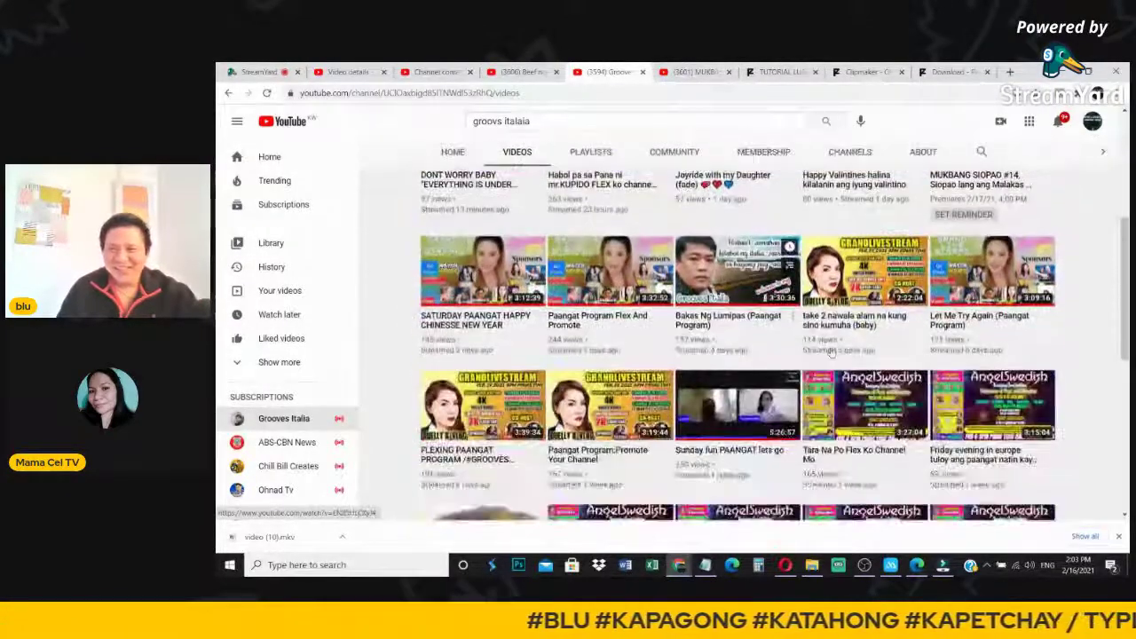
scroll(672, 281, "down", 2)
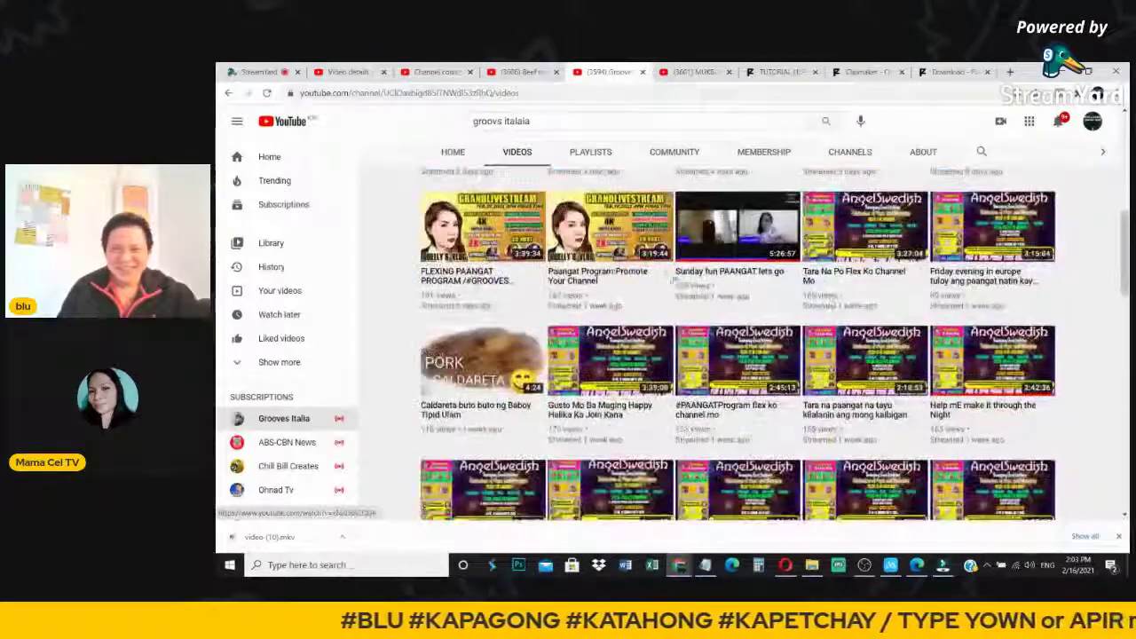
left_click(865, 564)
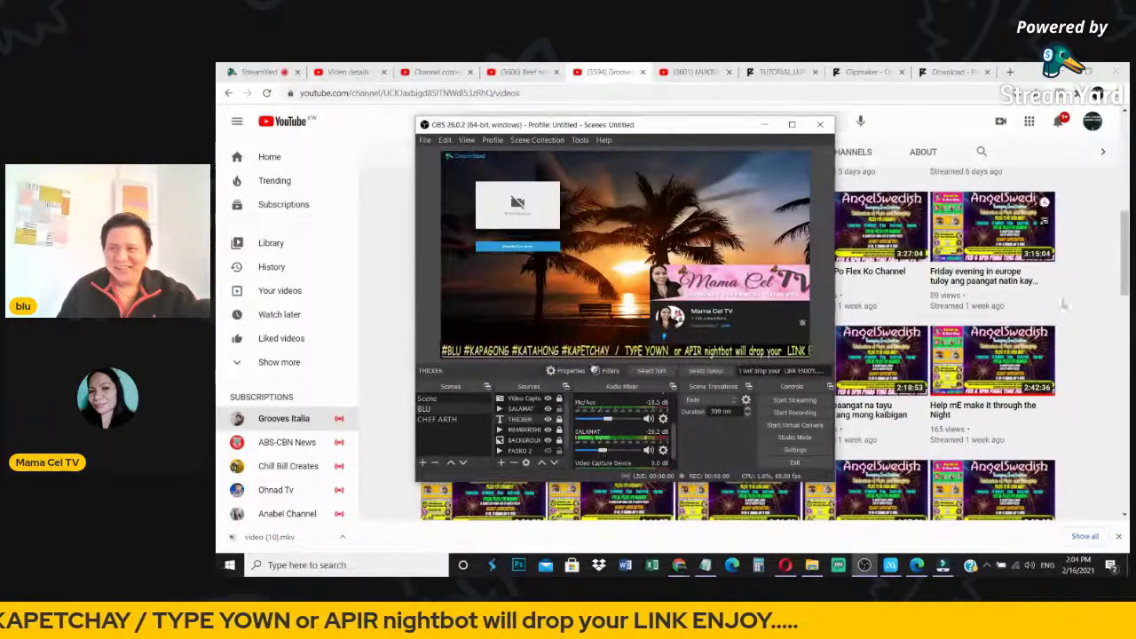
left_click(879, 227)
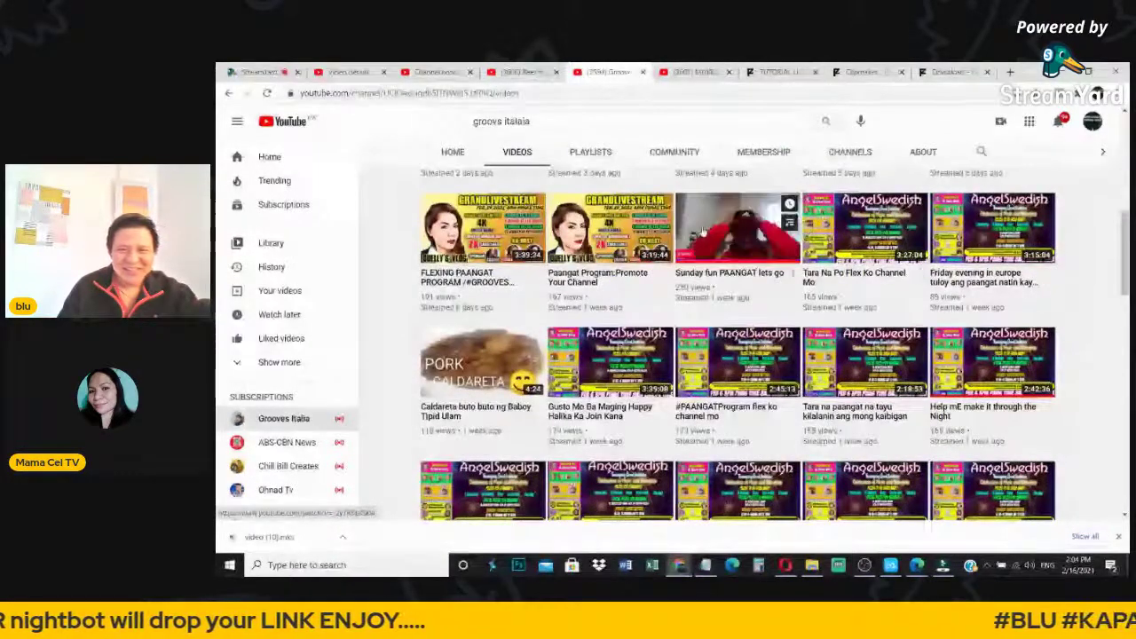
Scroll down the channel's uploads and open the 'Gikumot - Kumot Dance Challenge' video.
scroll(711, 233, "down", 1)
scroll(703, 233, "up", 4)
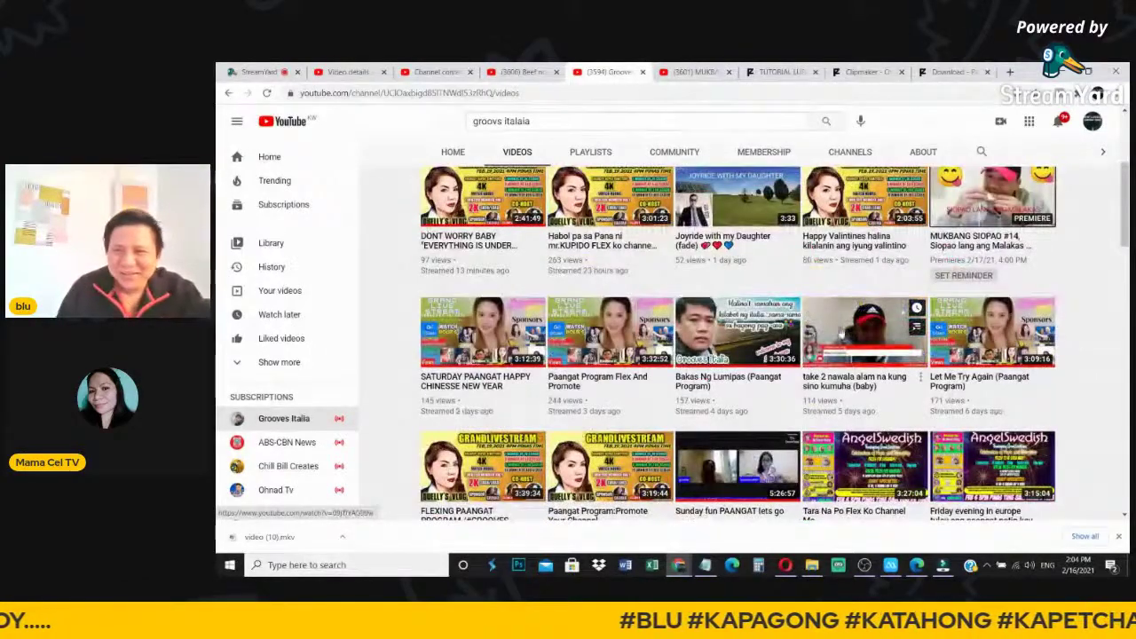
scroll(843, 338, "up", 2)
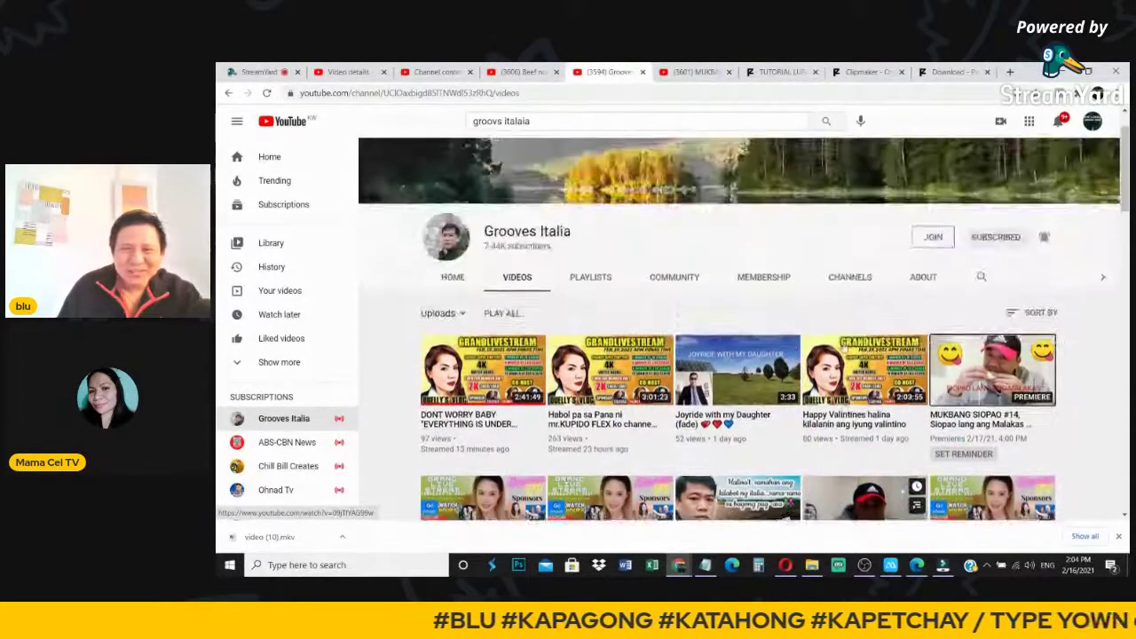
scroll(843, 351, "down", 5)
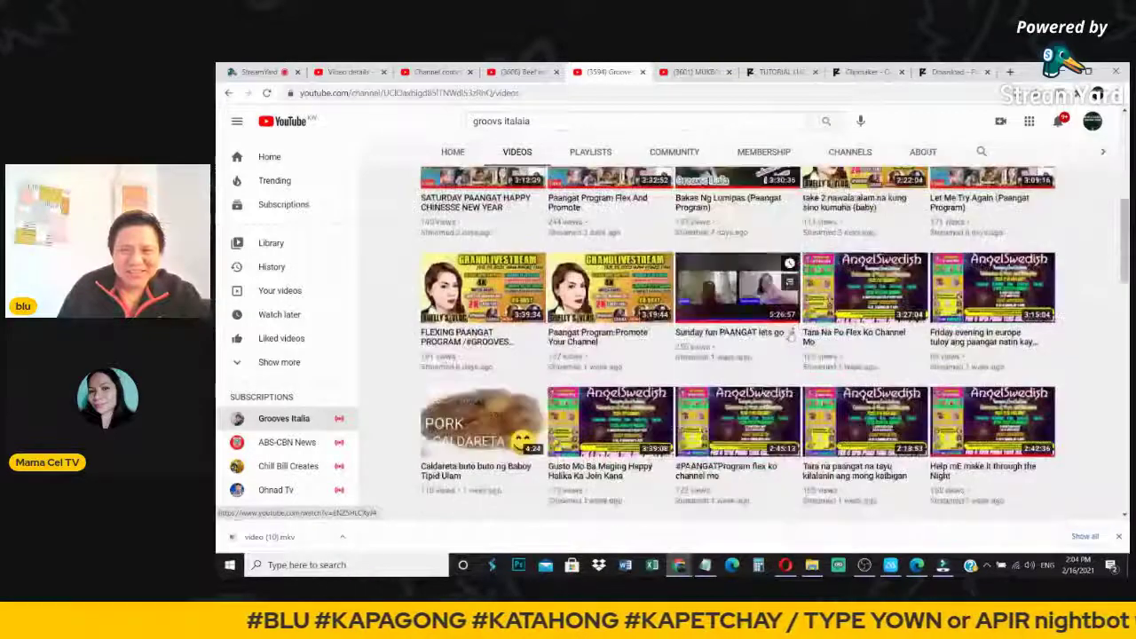
scroll(789, 336, "down", 1)
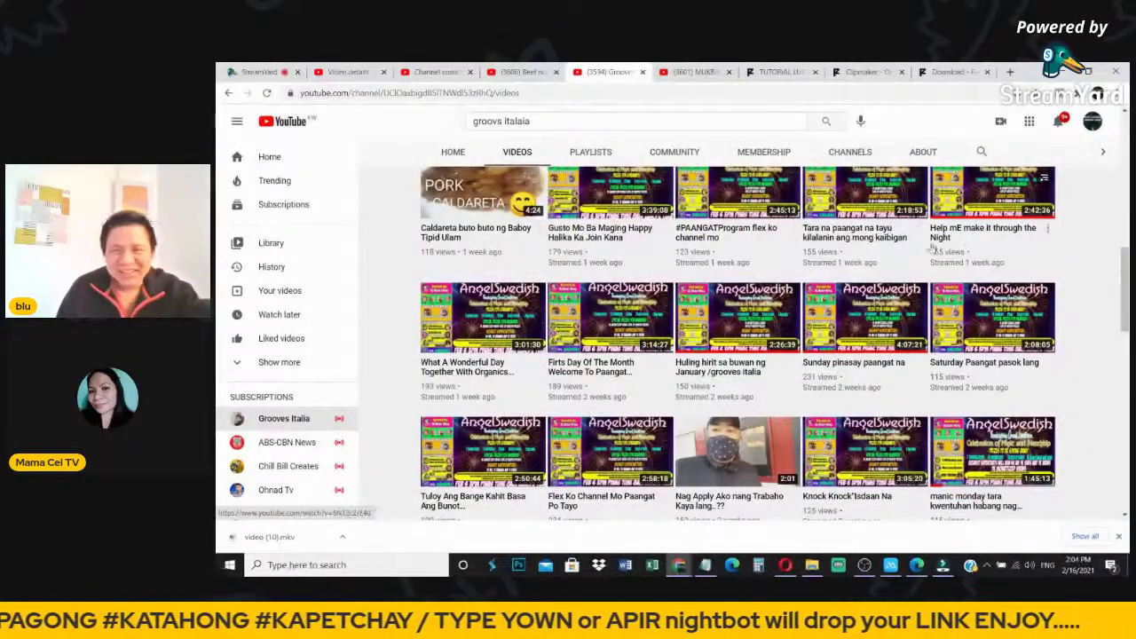
scroll(723, 297, "down", 3)
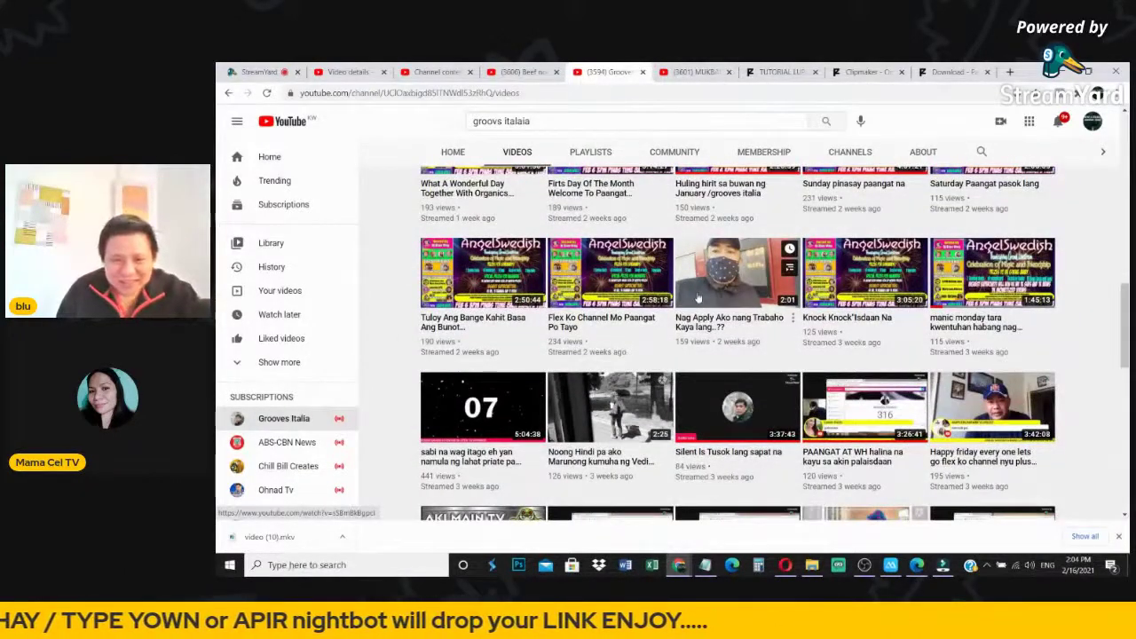
scroll(699, 299, "down", 2)
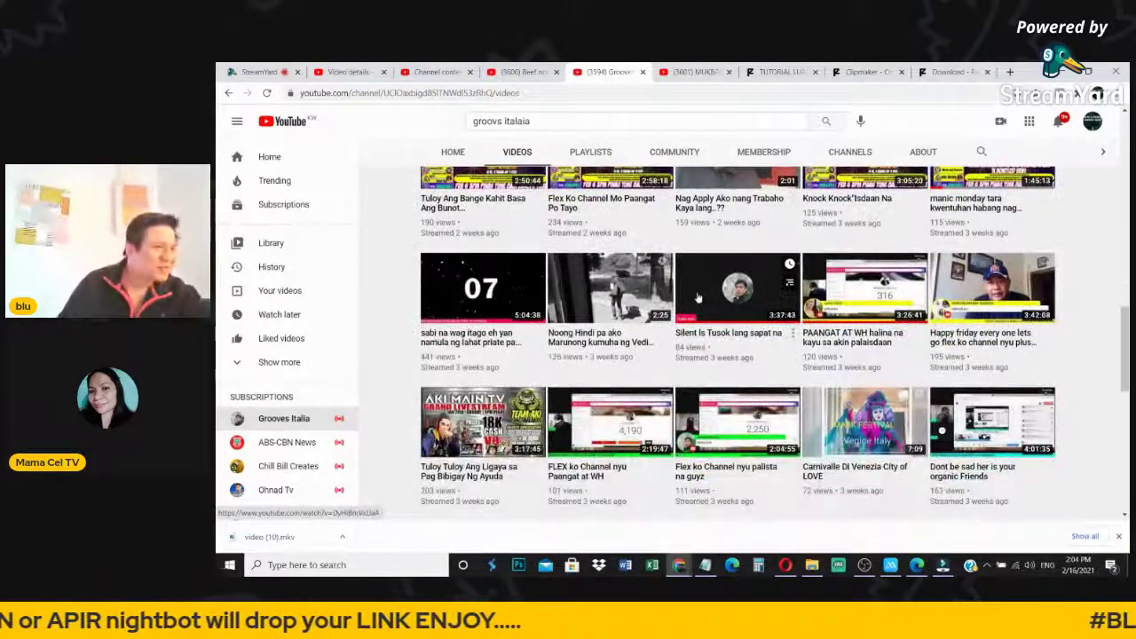
scroll(698, 300, "down", 1)
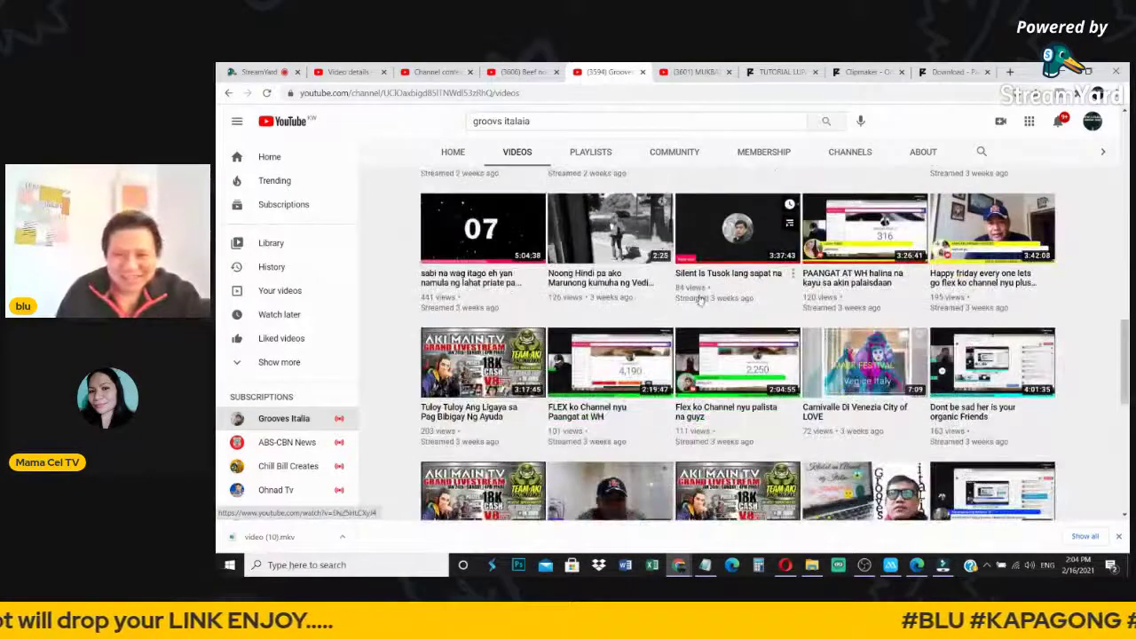
scroll(709, 303, "down", 2)
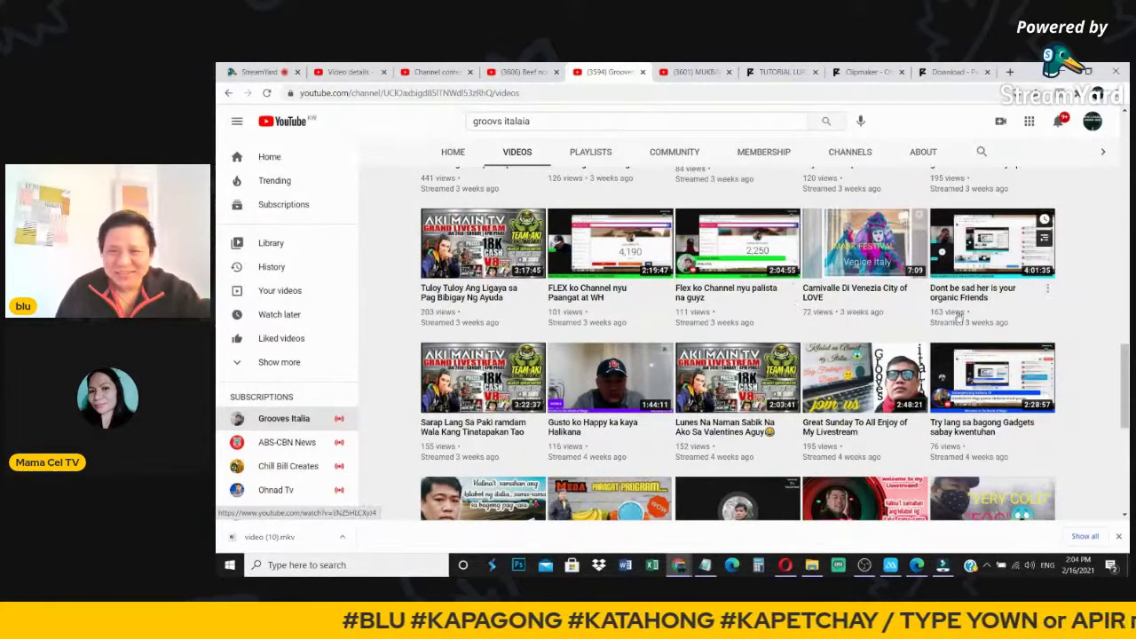
scroll(958, 317, "down", 2)
scroll(957, 319, "down", 2)
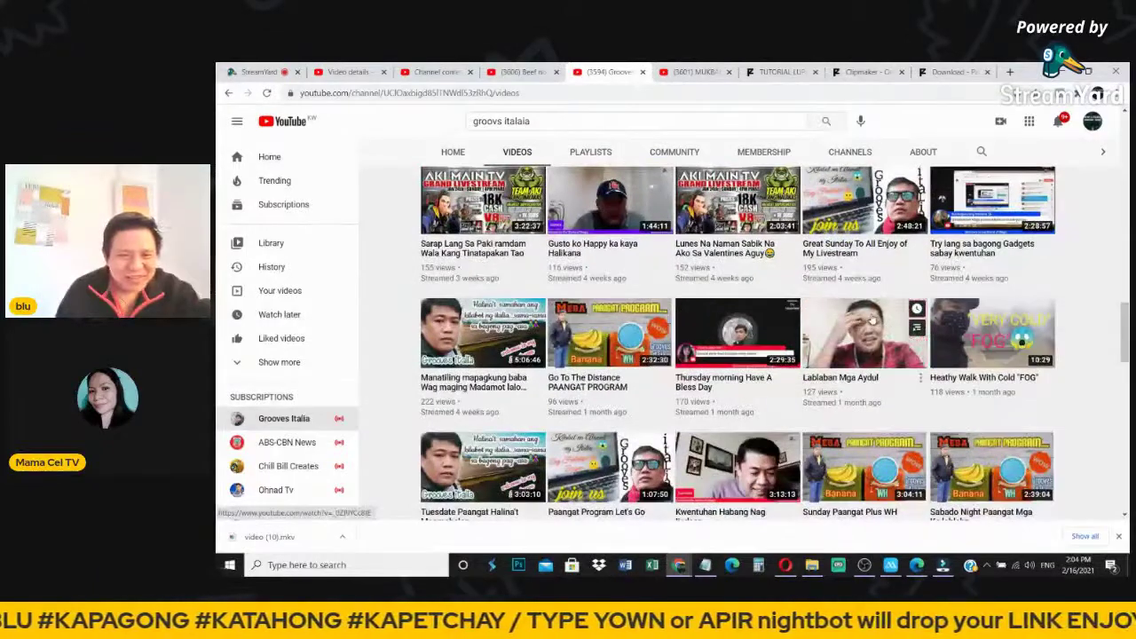
scroll(872, 321, "down", 3)
scroll(872, 320, "down", 1)
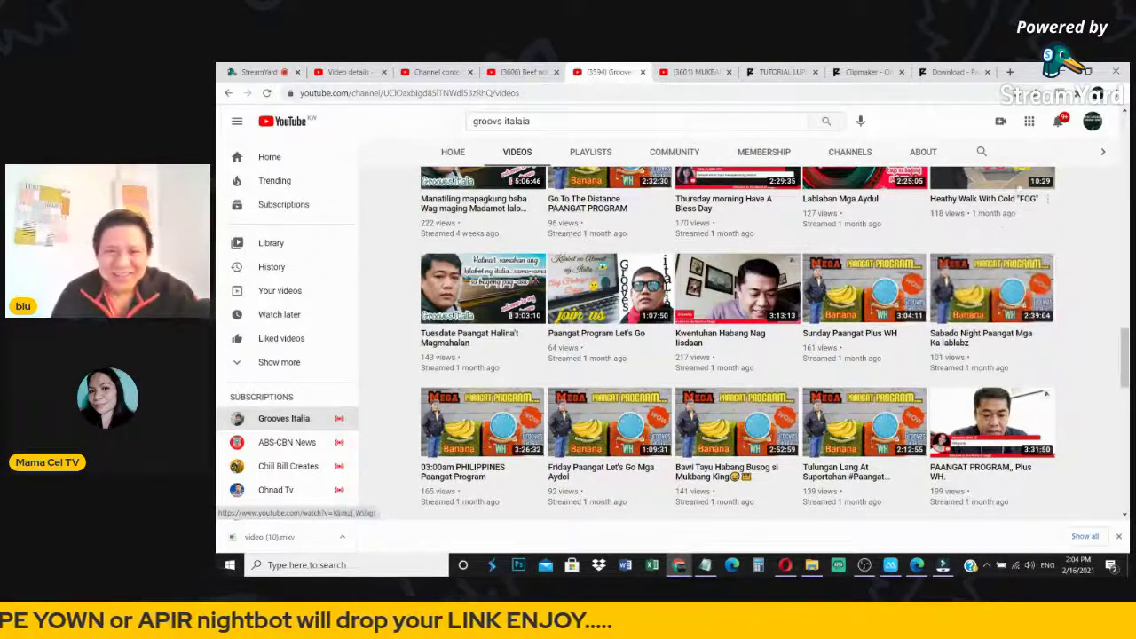
scroll(888, 231, "down", 1)
scroll(882, 239, "down", 2)
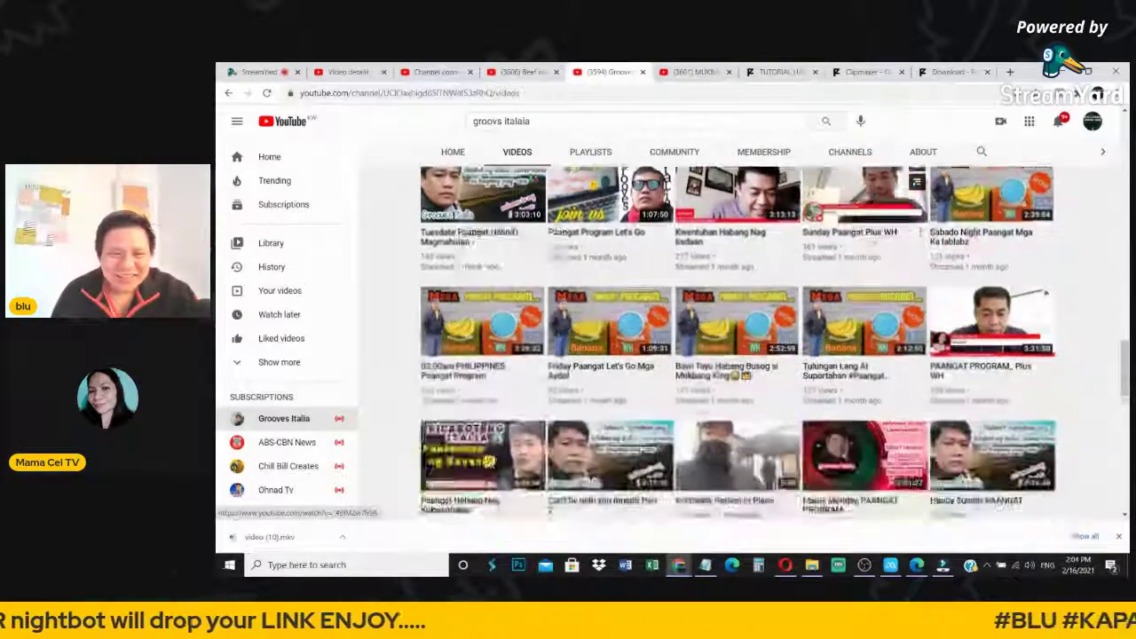
scroll(719, 293, "down", 2)
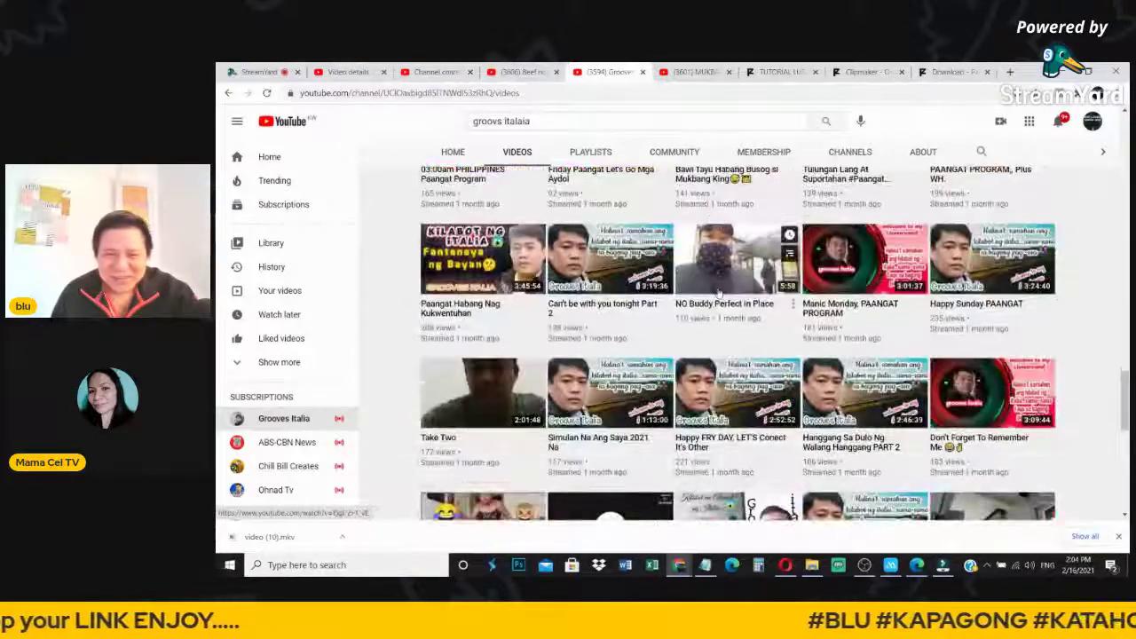
scroll(718, 293, "down", 2)
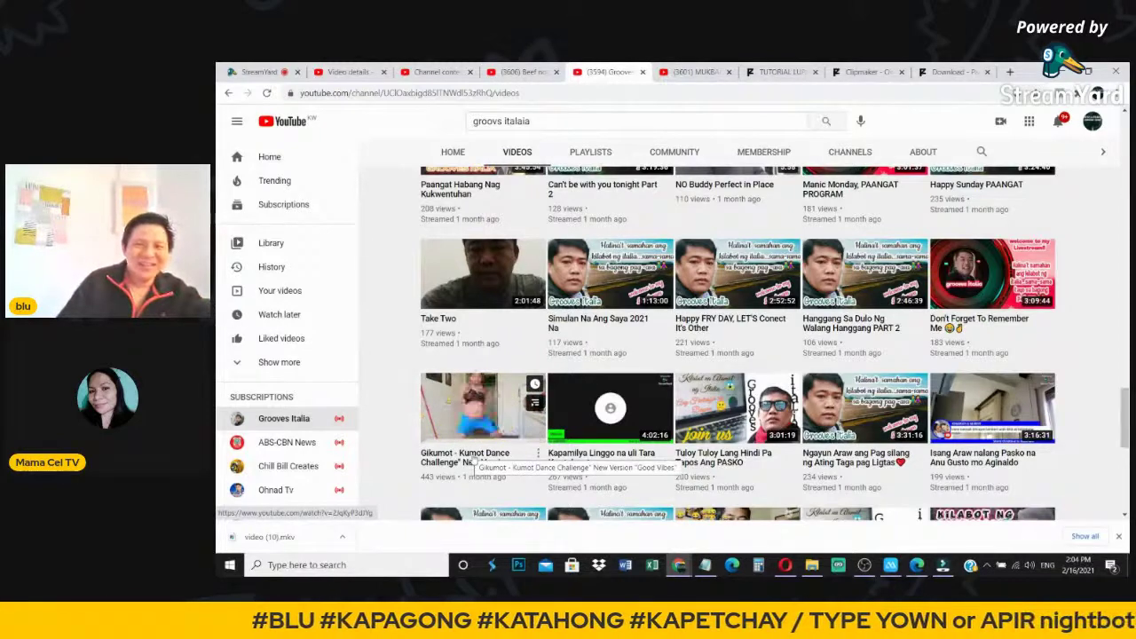
left_click(473, 458)
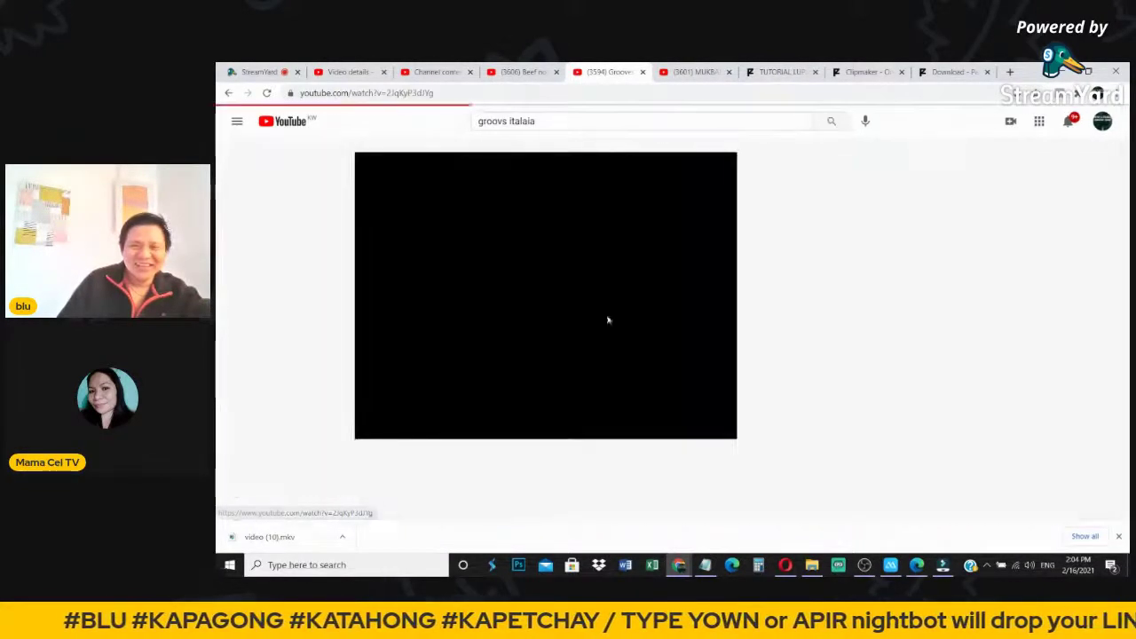
Browse the Gikumot video's page, then return to the StreamYard studio tab.
scroll(541, 310, "down", 4)
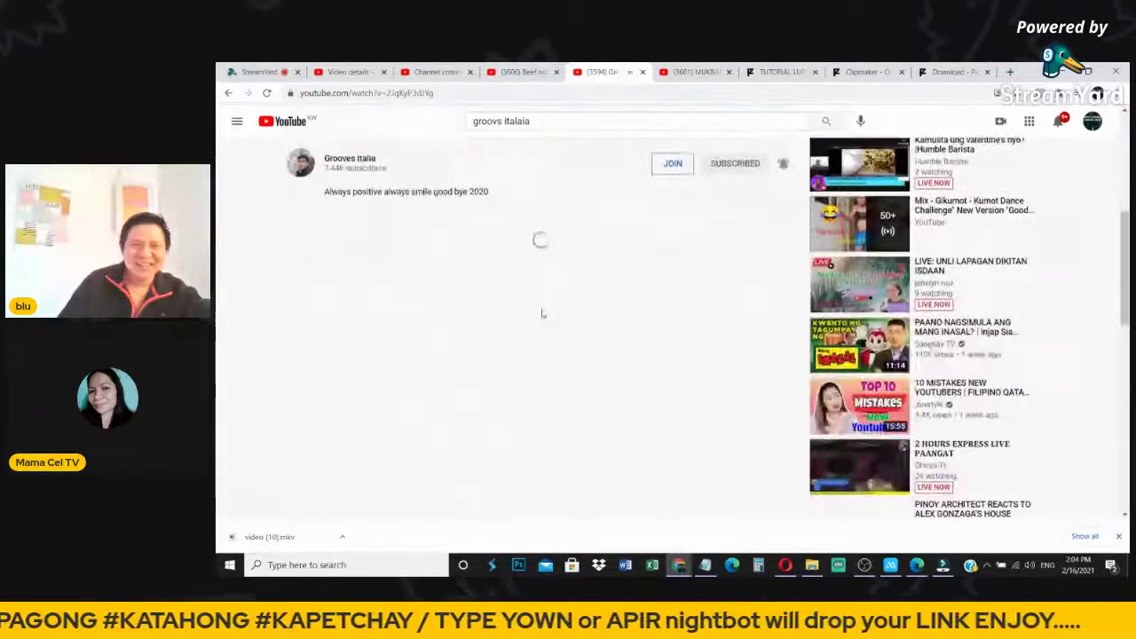
scroll(545, 315, "up", 3)
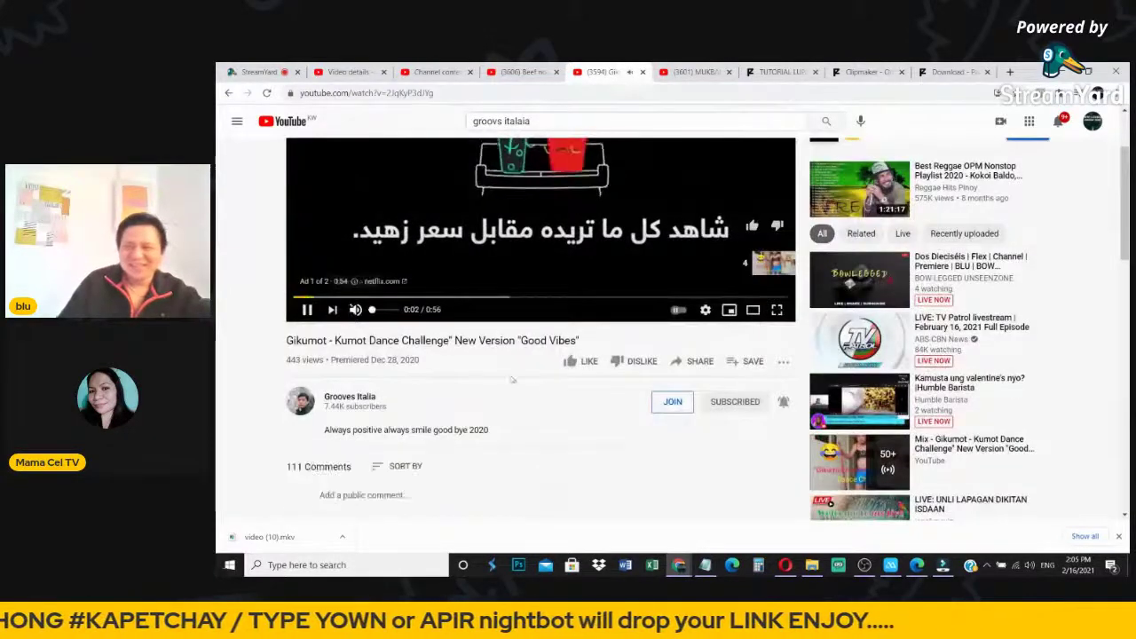
scroll(631, 389, "down", 4)
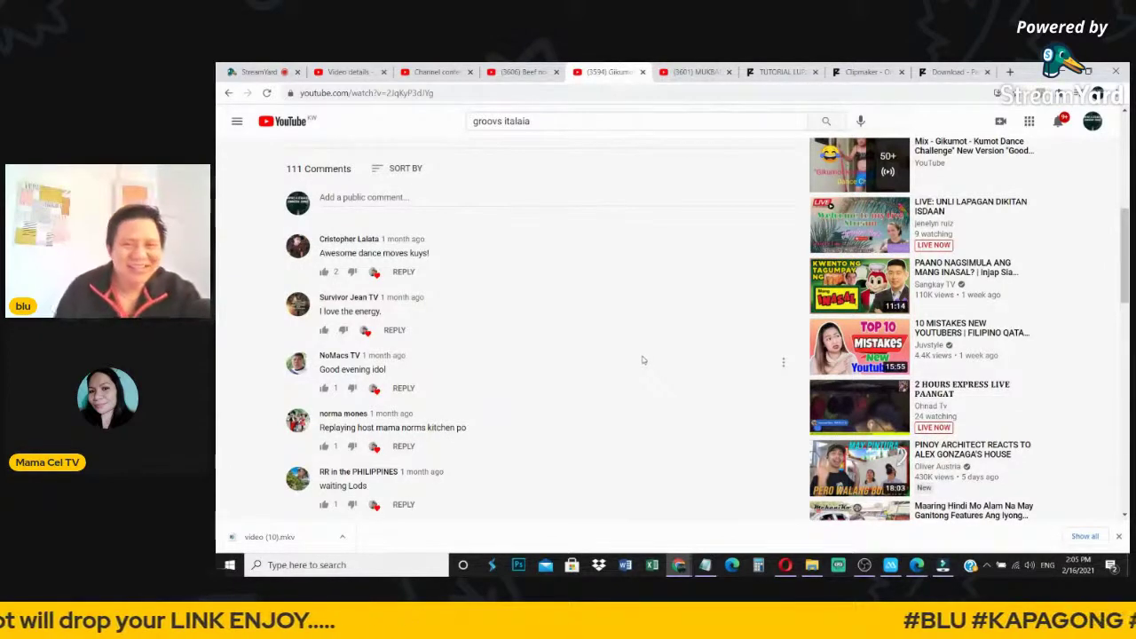
scroll(643, 359, "up", 2)
scroll(644, 365, "down", 3)
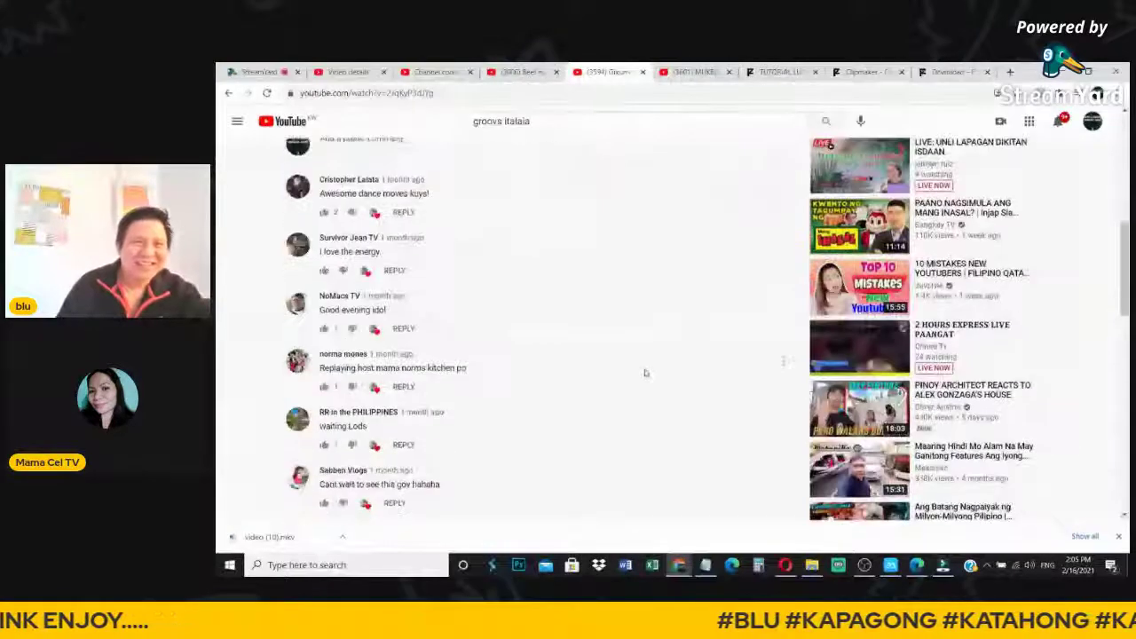
left_click(260, 71)
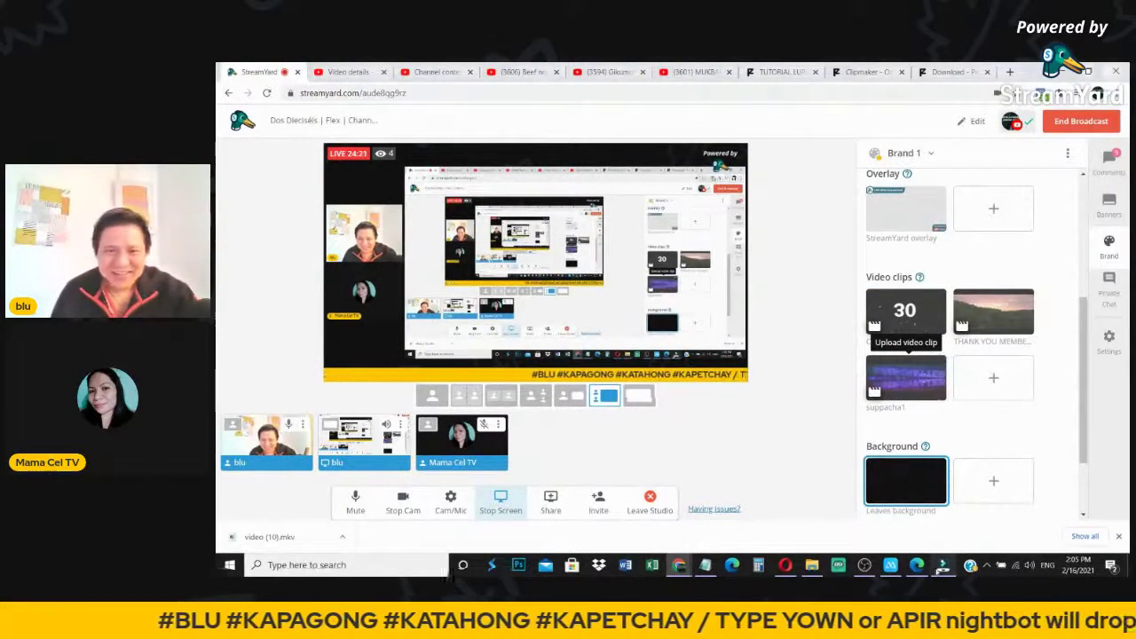
Close Filmora's suppacha1.mp4 export-complete notice and render a preview of the timeline.
left_click(943, 565)
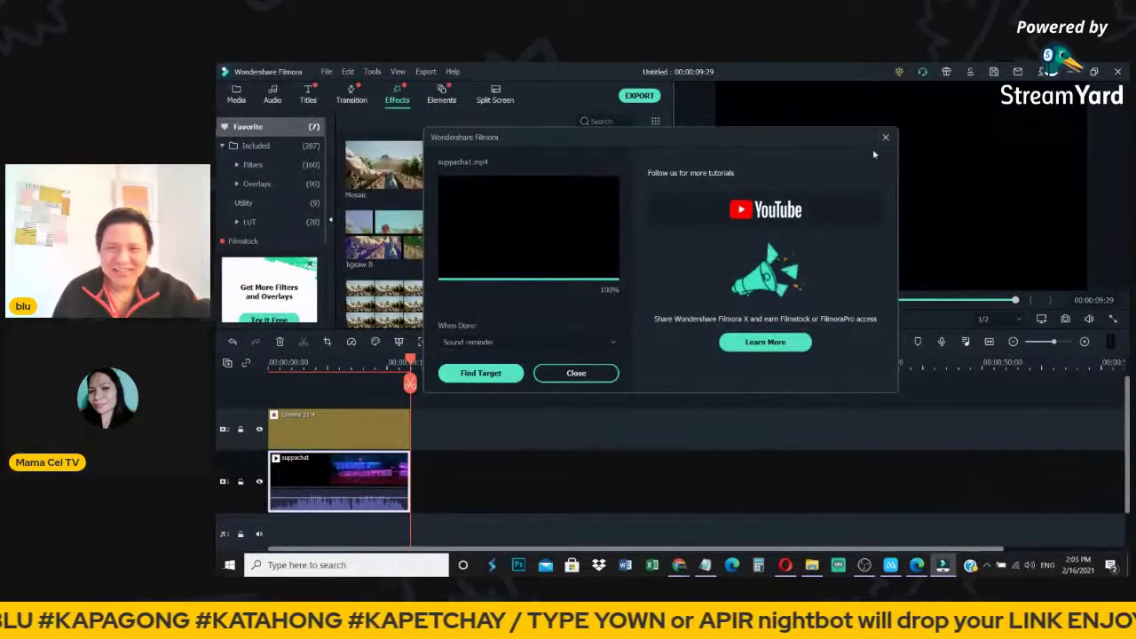
left_click(886, 140)
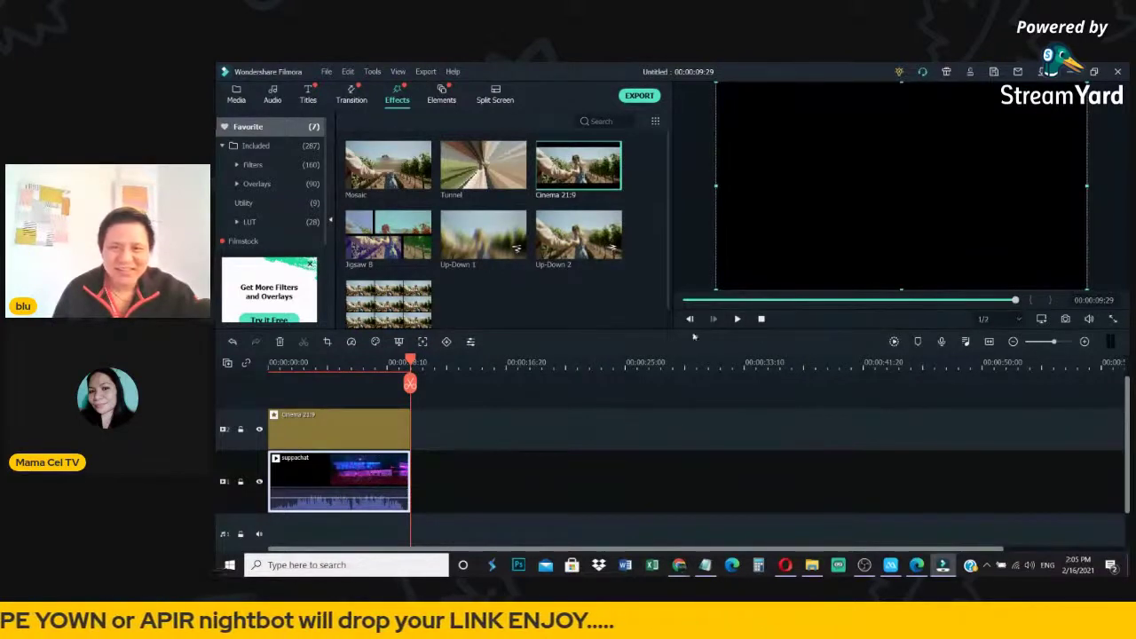
left_click(893, 344)
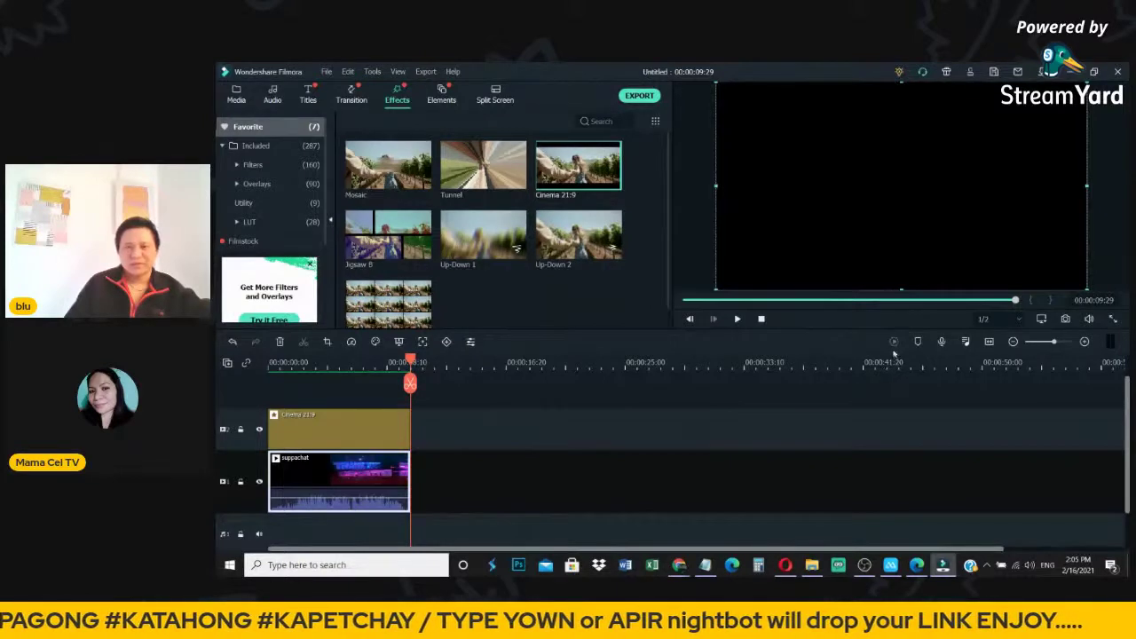
Play the suppachat clip with its Cinema 21:9 letterbox, stop it, and return to StreamYard.
left_click(761, 319)
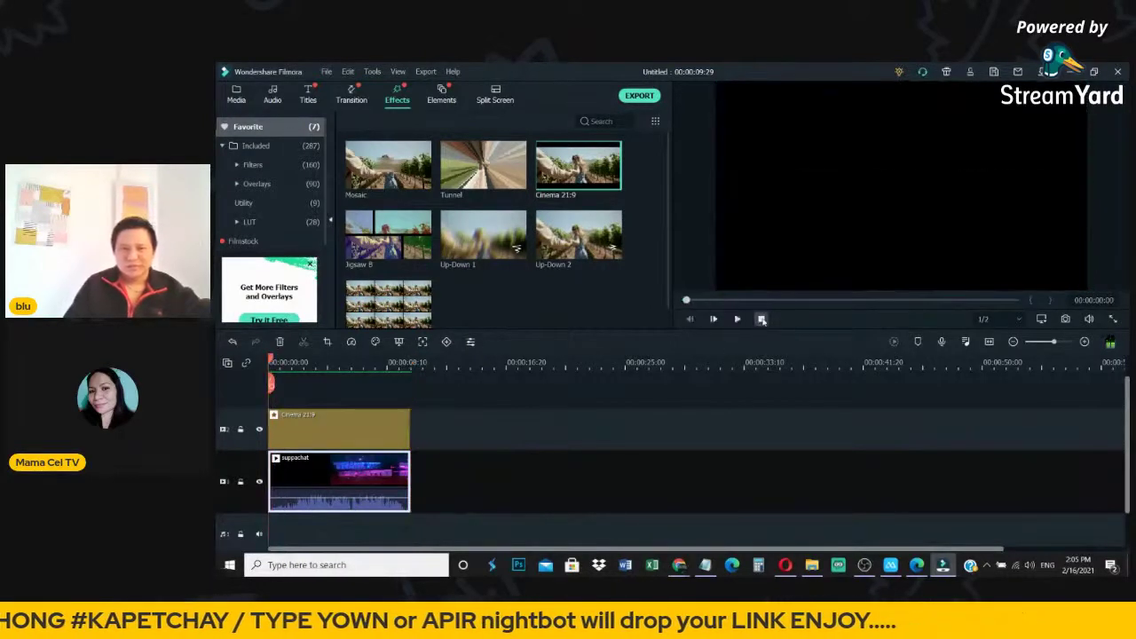
left_click(738, 319)
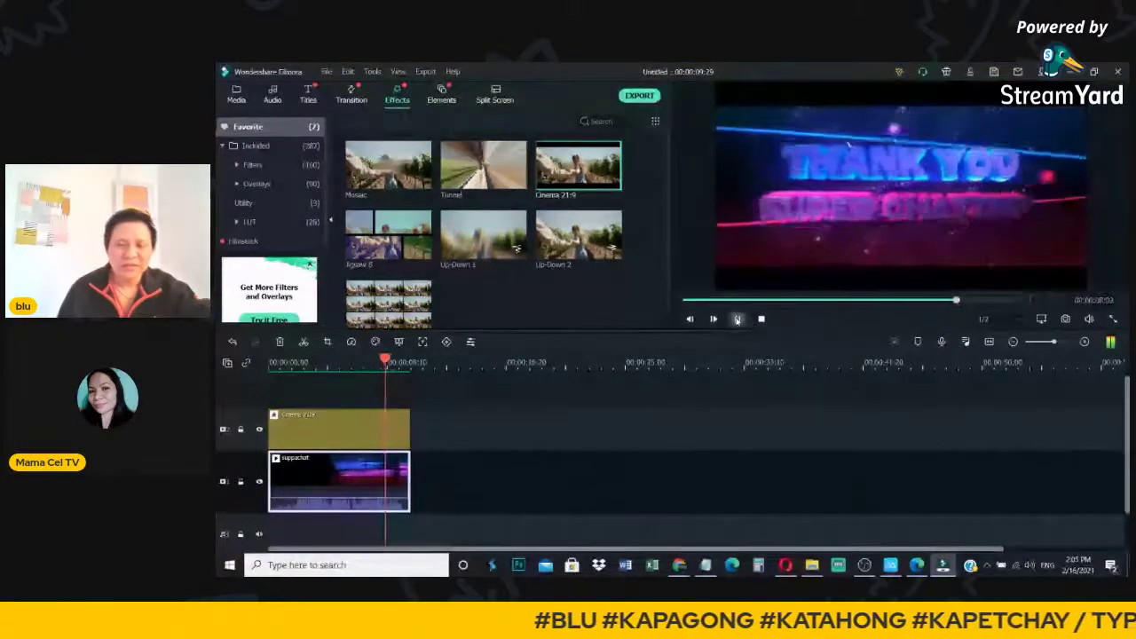
left_click(737, 318)
mouse_move(679, 567)
left_click(616, 506)
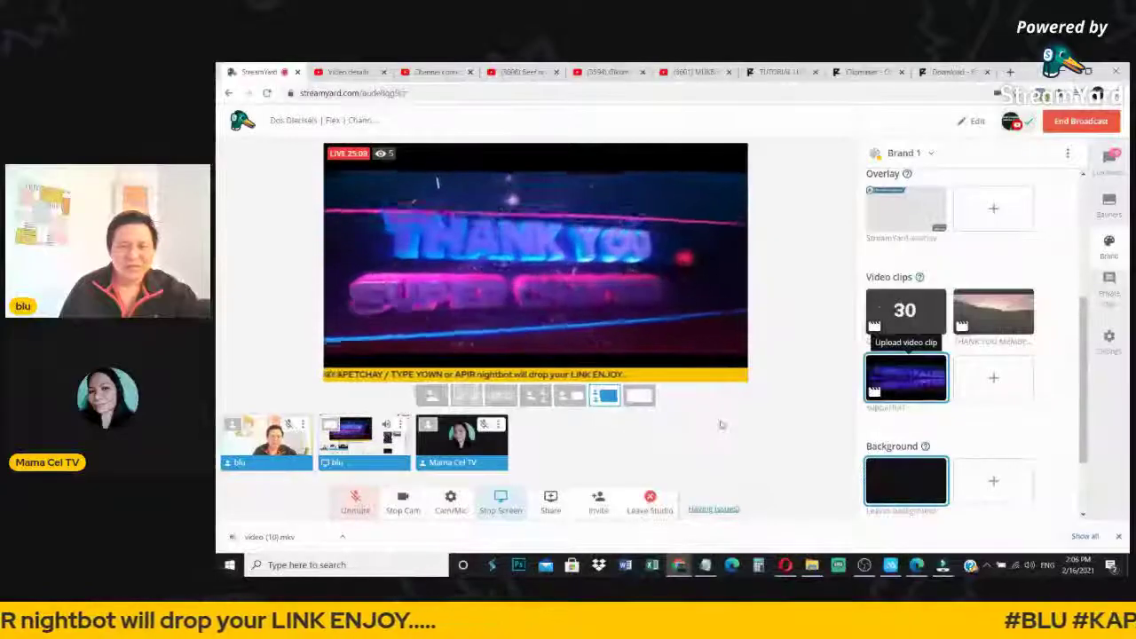
Unmute the microphone once the suppacha1 clip finishes playing on the broadcast.
left_click(356, 501)
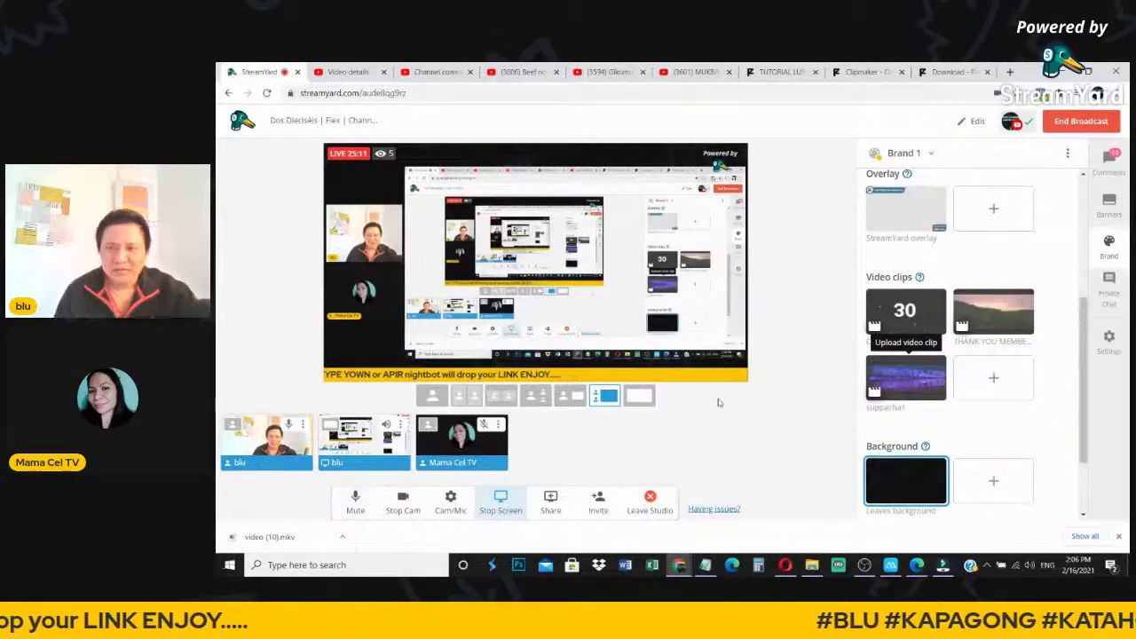
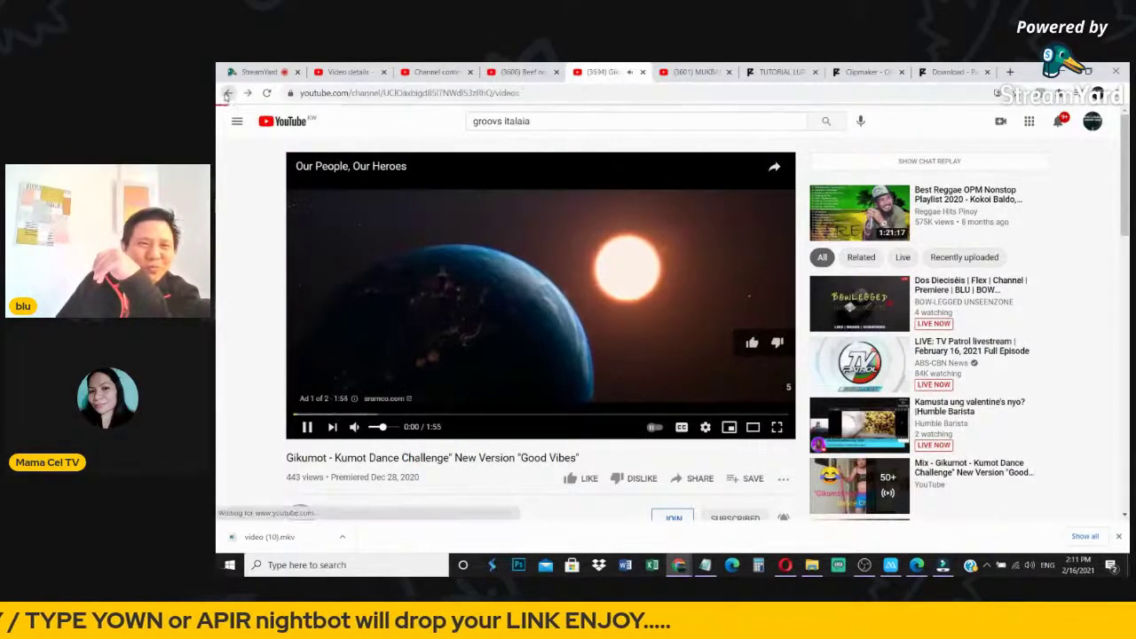
Open the Grooves Italia channel's Videos tab, then return to the StreamYard studio.
left_click(302, 513)
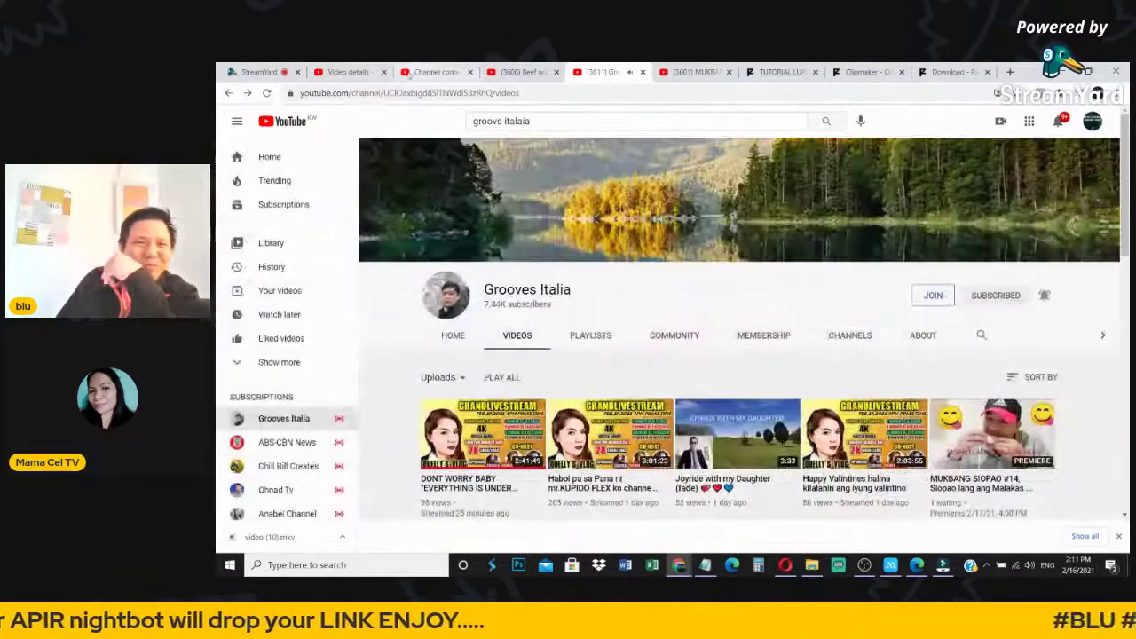
left_click(259, 71)
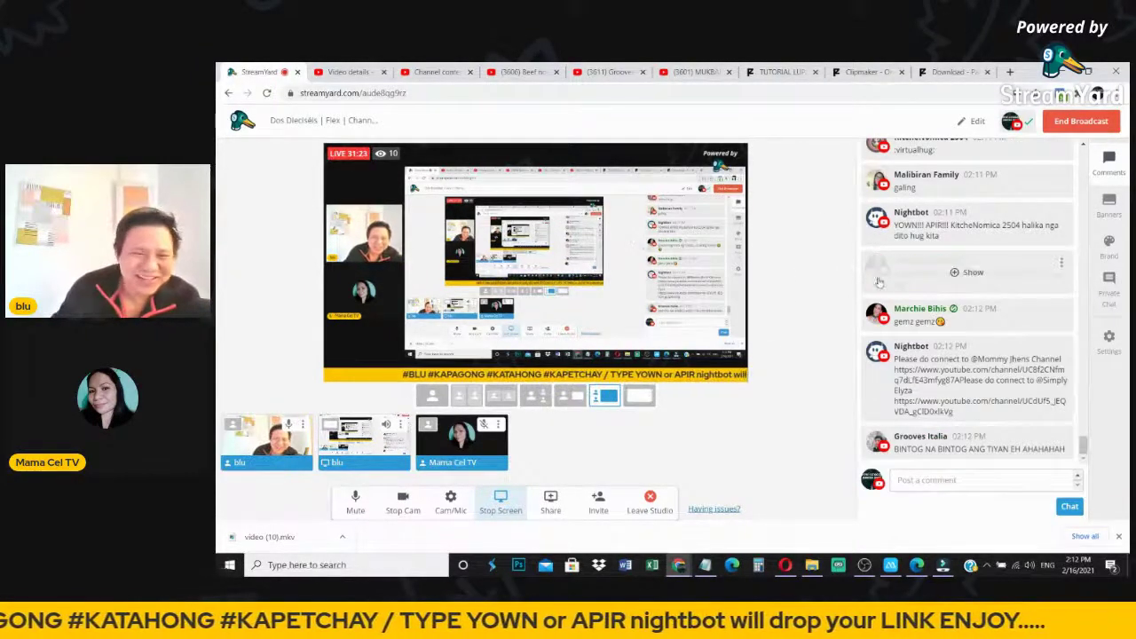
Hide the Nightbot link comment, reveal a hidden comment, then switch to Panzoid's download page.
left_click(884, 227)
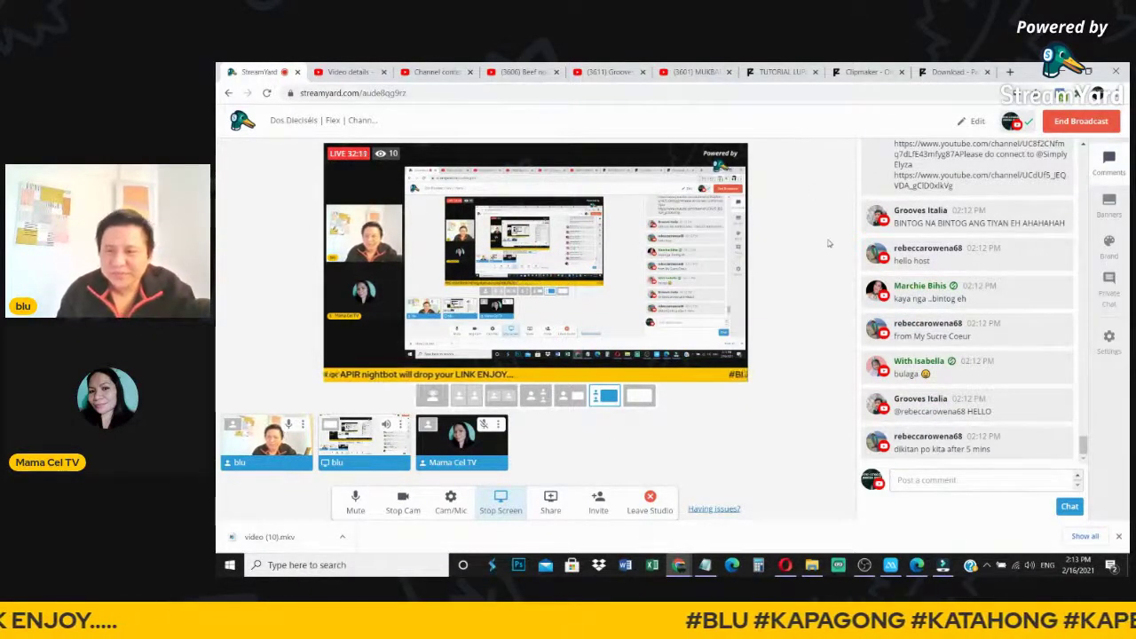
scroll(959, 275, "up", 3)
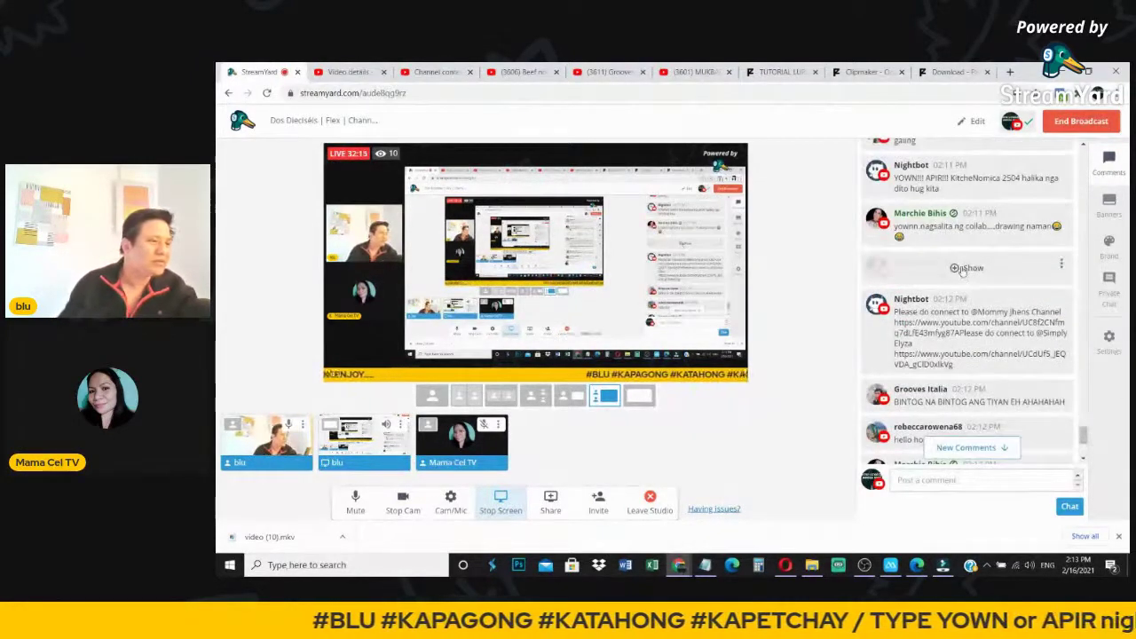
left_click(966, 268)
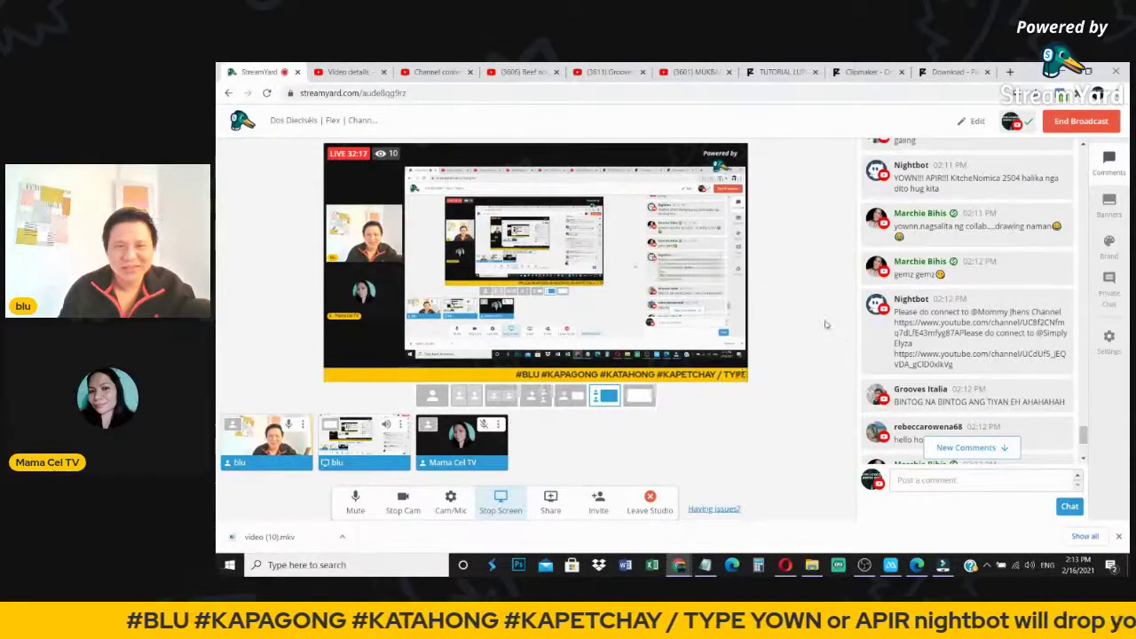
scroll(959, 311, "down", 5)
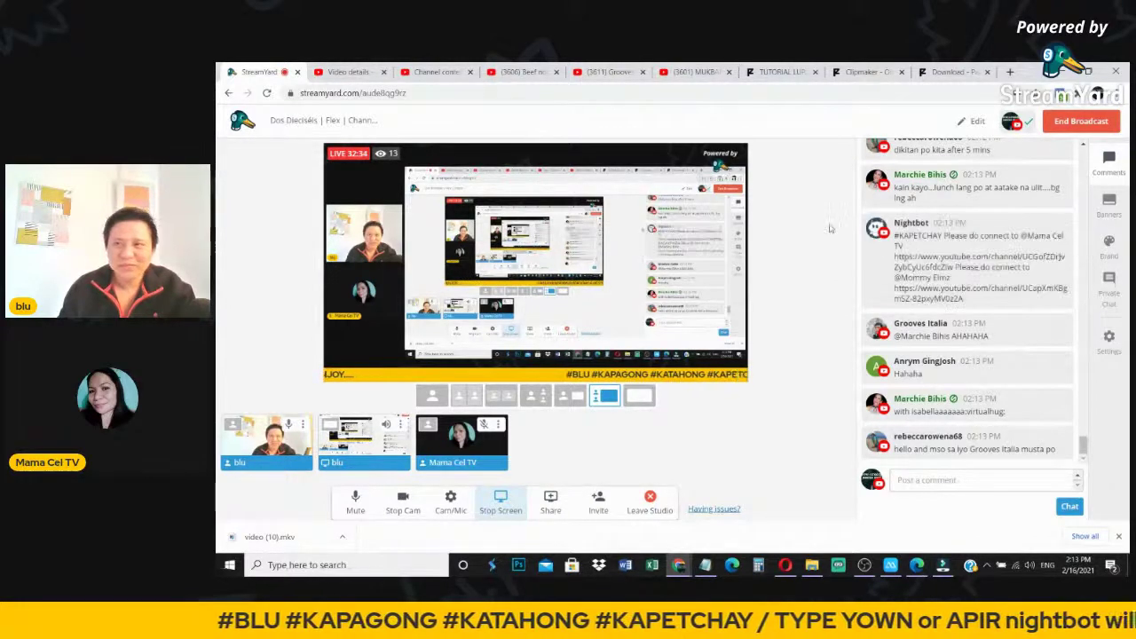
left_click(955, 72)
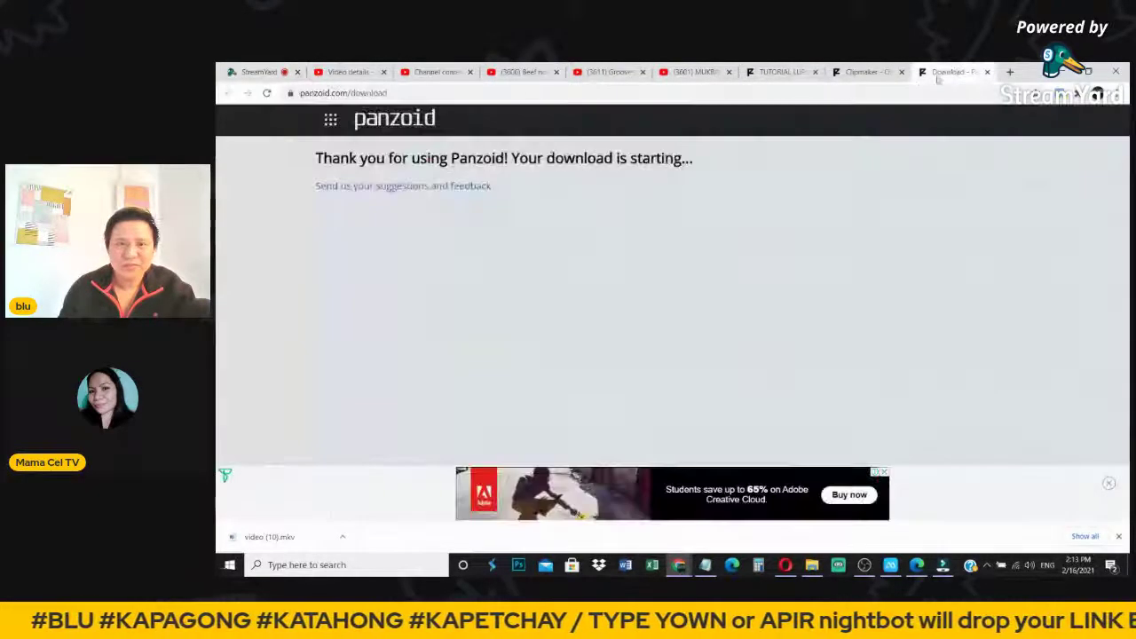
Leave the finished Clipmaker render for the Panzoid home page and scroll through it.
left_click(866, 72)
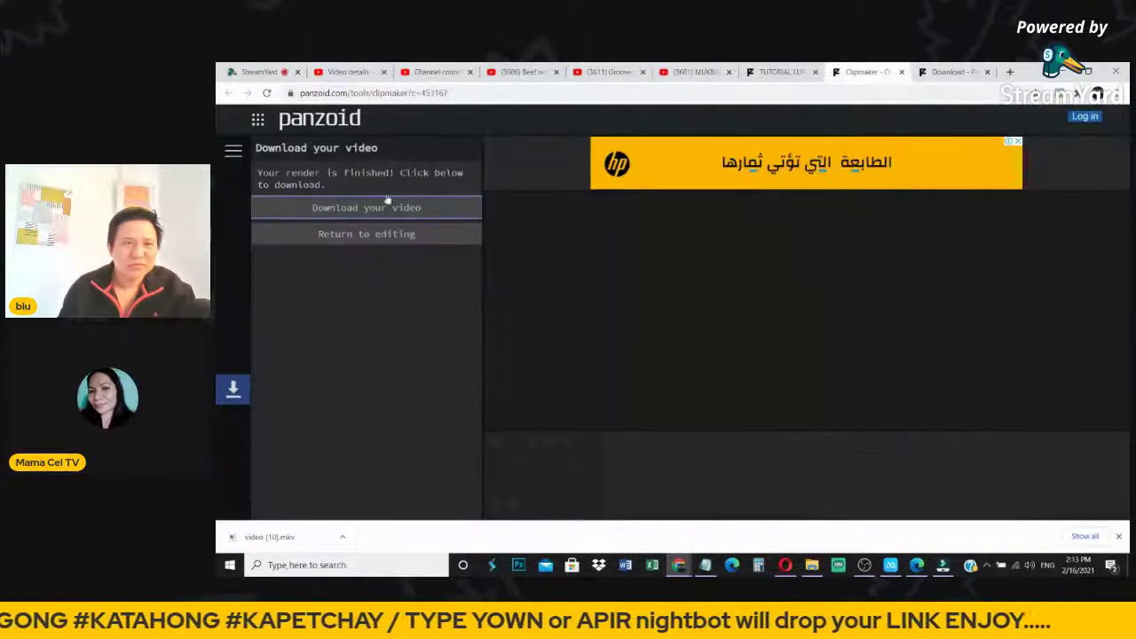
left_click(258, 119)
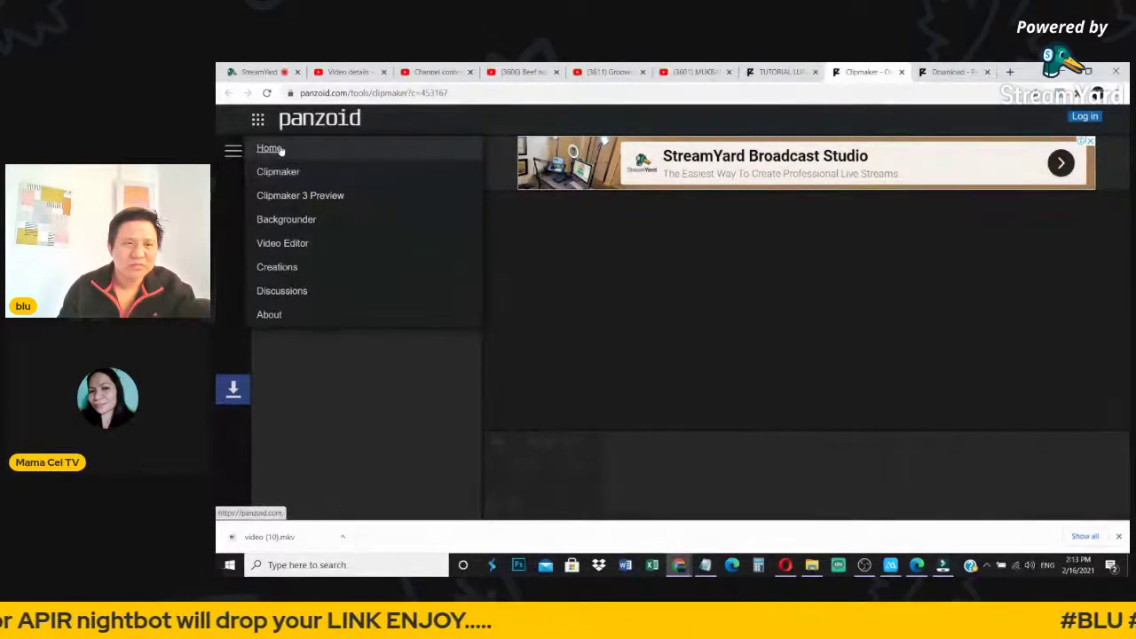
left_click(271, 149)
left_click(728, 160)
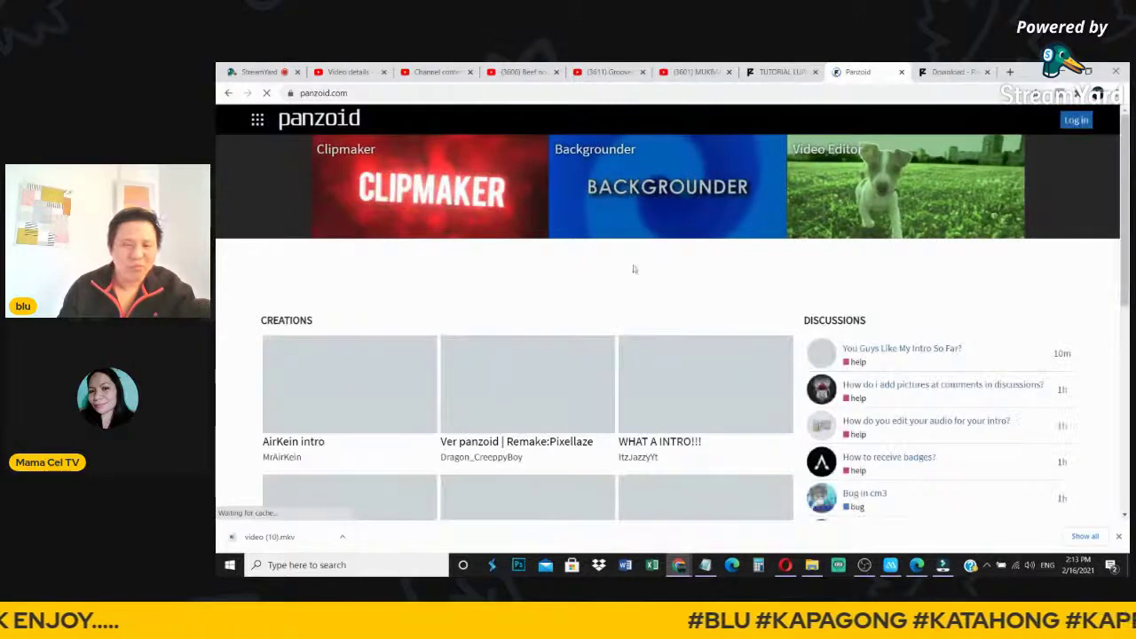
scroll(587, 299, "down", 5)
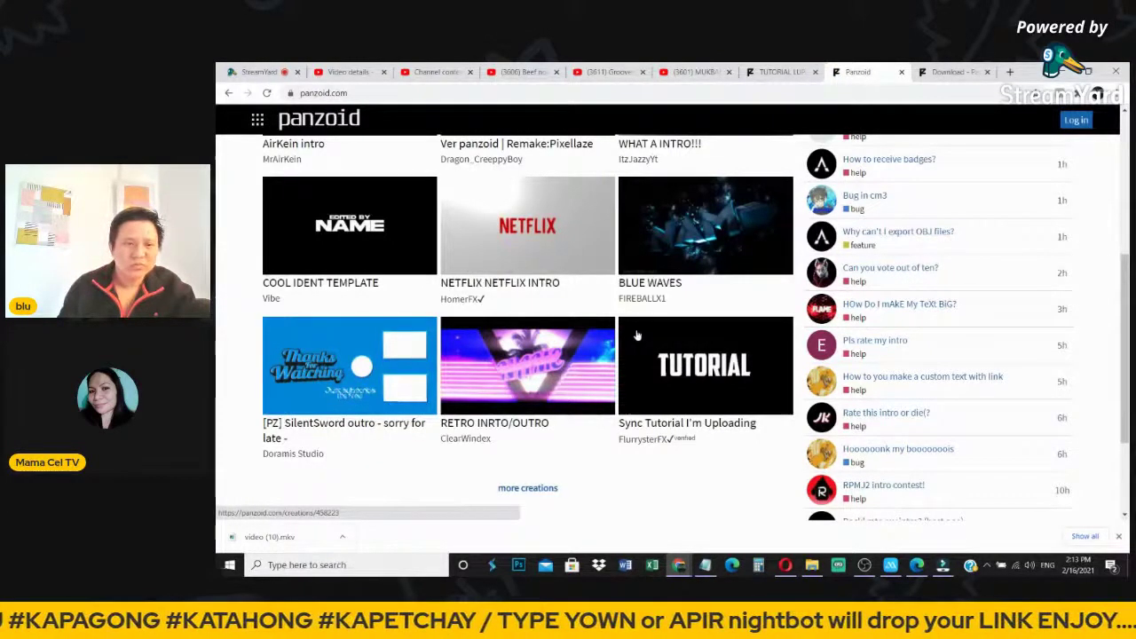
scroll(637, 335, "down", 2)
scroll(577, 342, "up", 4)
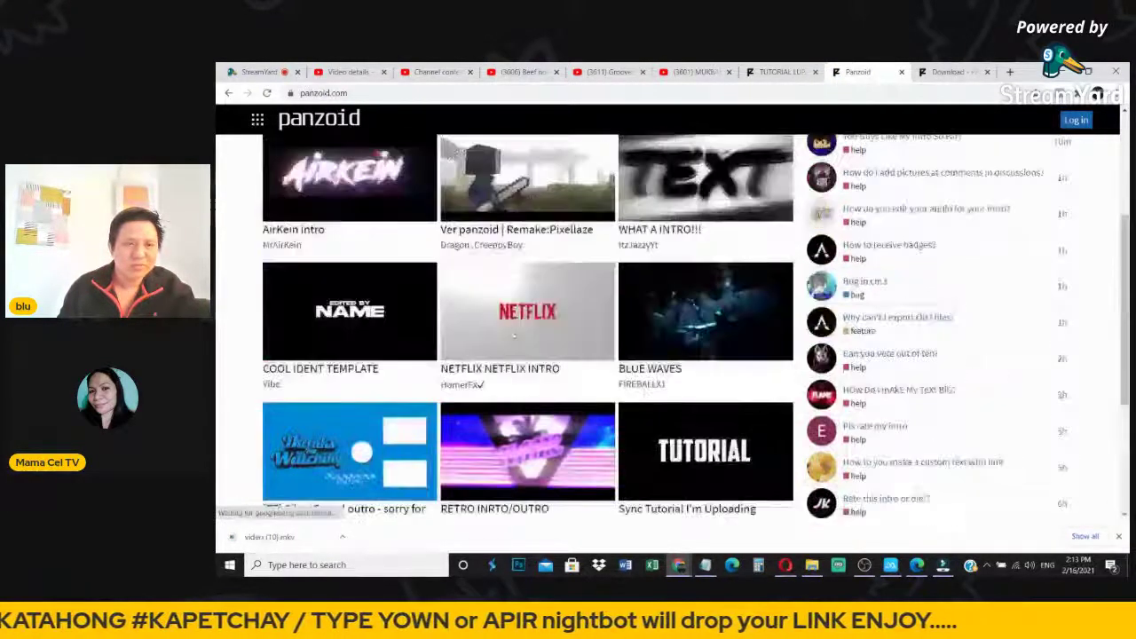
scroll(515, 346, "up", 1)
scroll(515, 346, "up", 2)
Reload the Panzoid home page and browse its community creations and discussions.
left_click(257, 119)
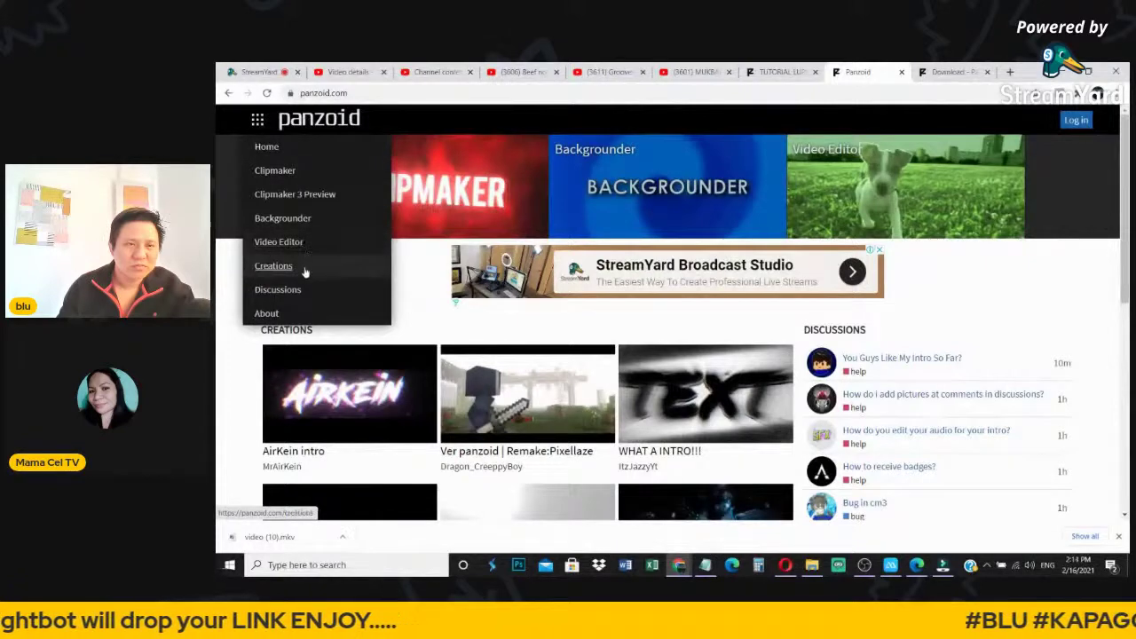
left_click(286, 148)
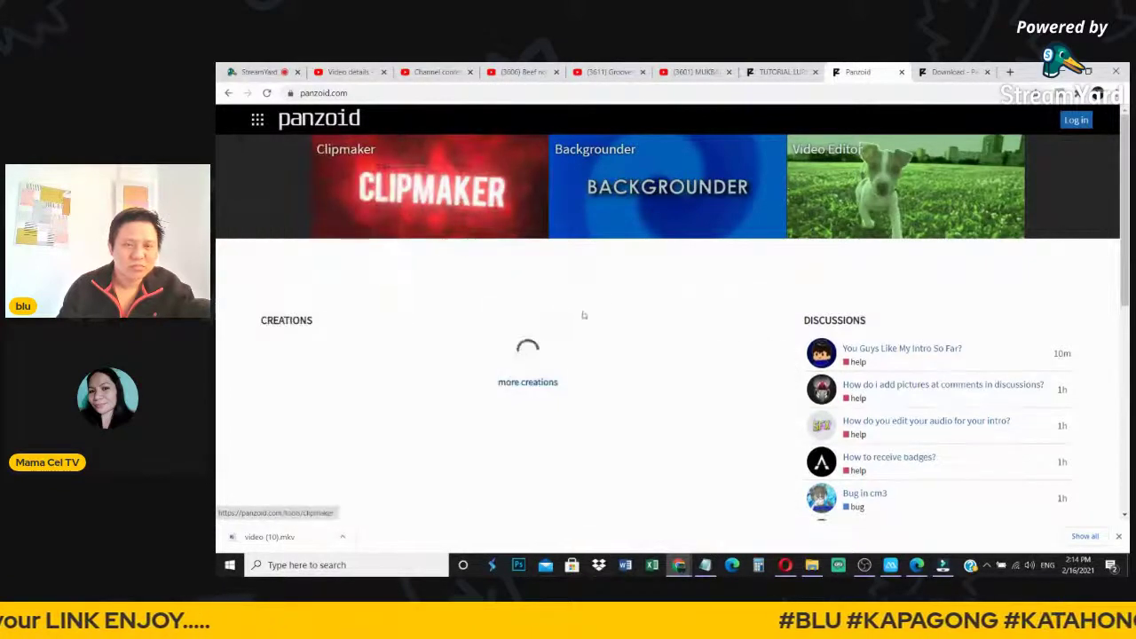
scroll(620, 292, "down", 2)
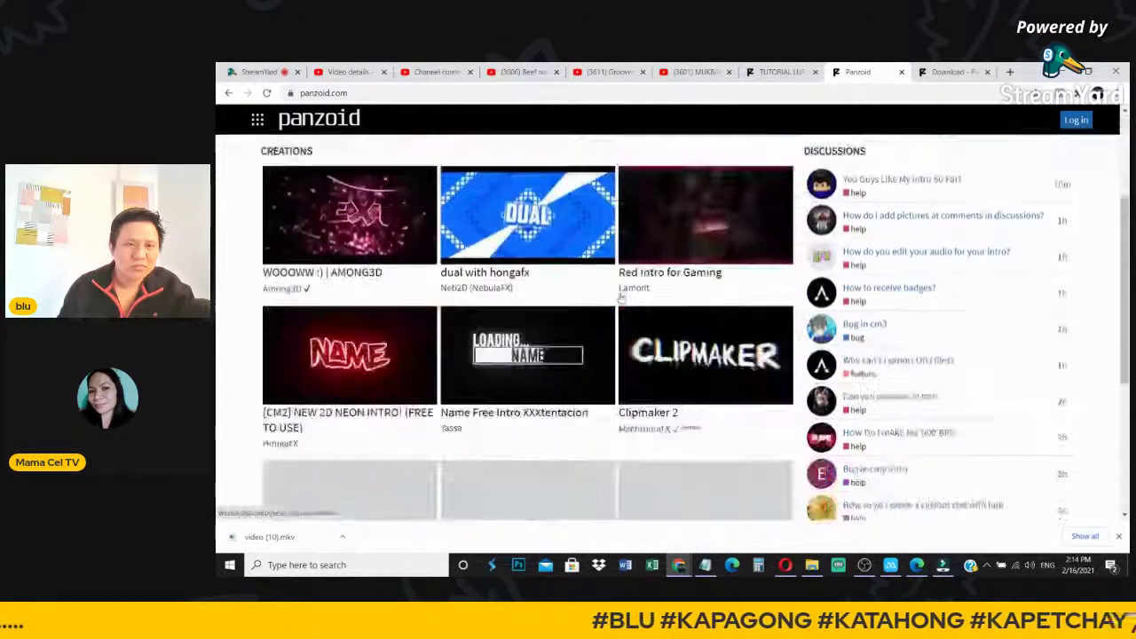
scroll(561, 264, "down", 2)
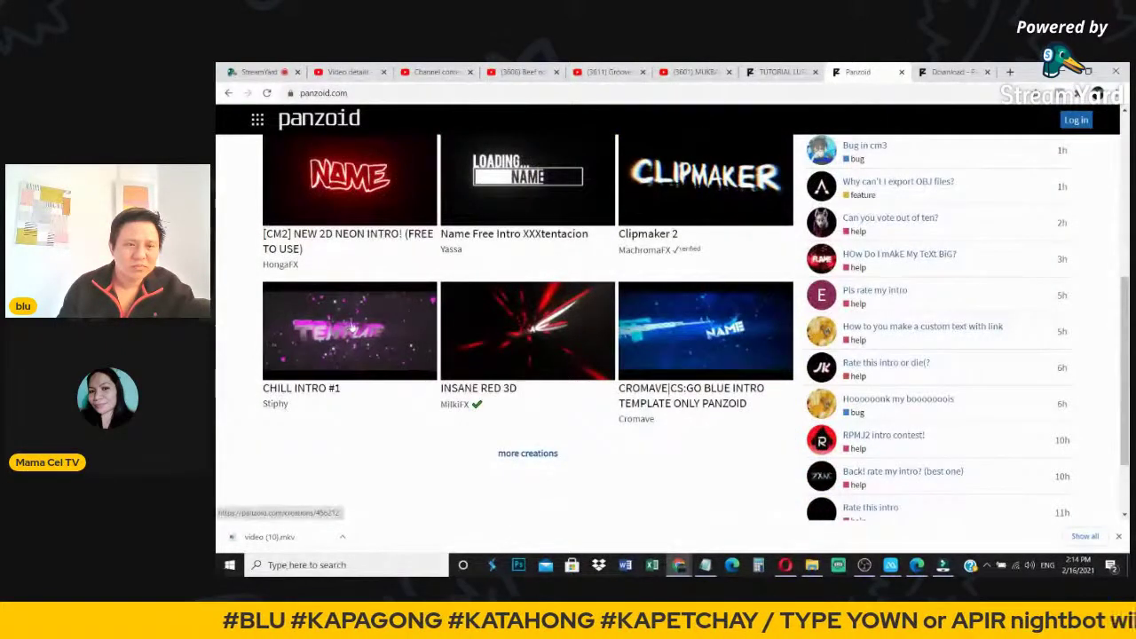
scroll(377, 326, "down", 1)
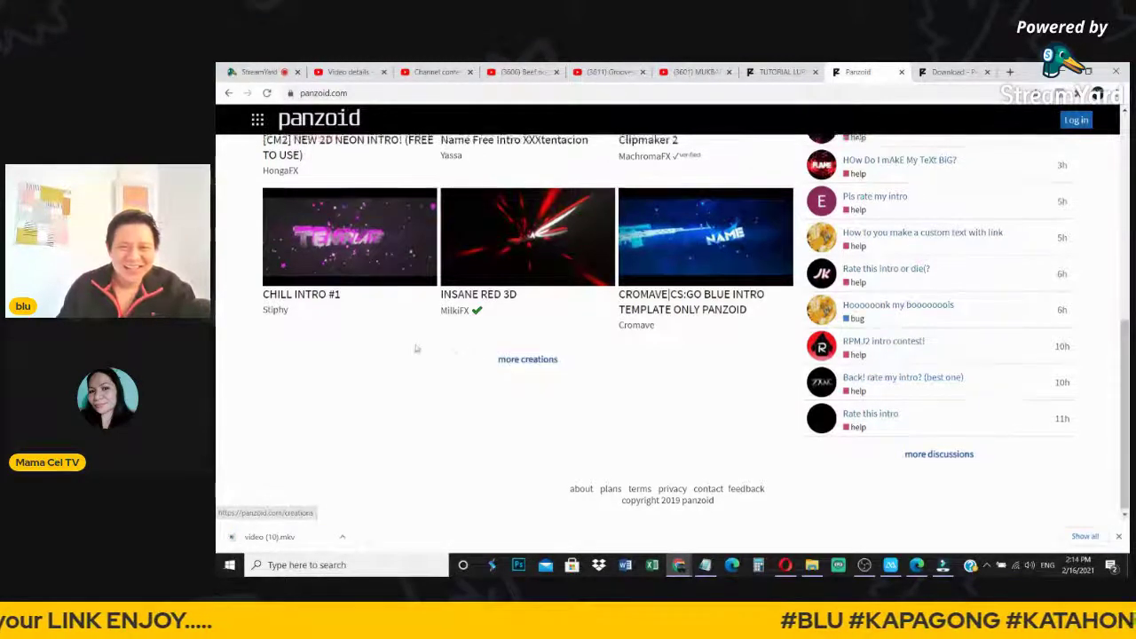
scroll(421, 349, "up", 2)
scroll(421, 349, "up", 3)
scroll(502, 340, "down", 3)
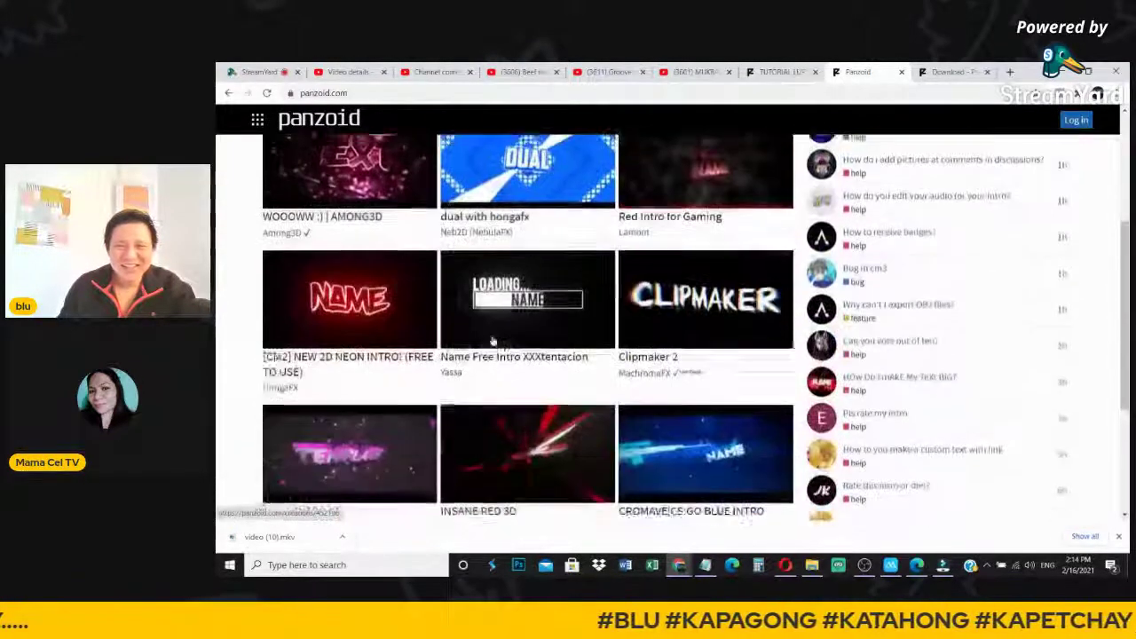
scroll(502, 340, "up", 3)
scroll(522, 344, "down", 3)
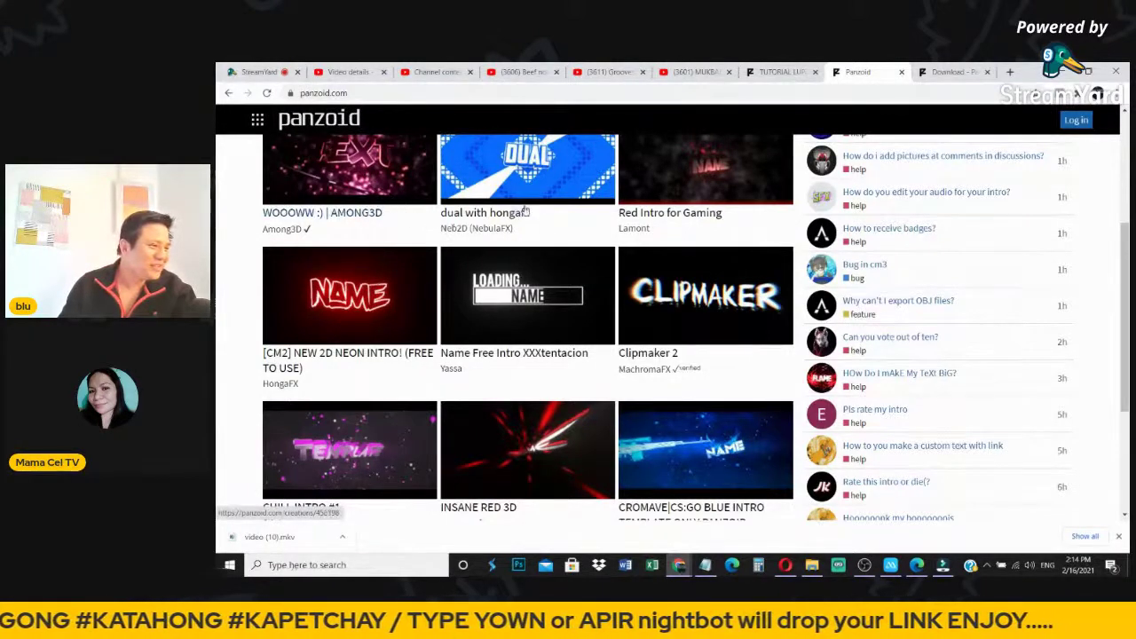
scroll(533, 231, "down", 3)
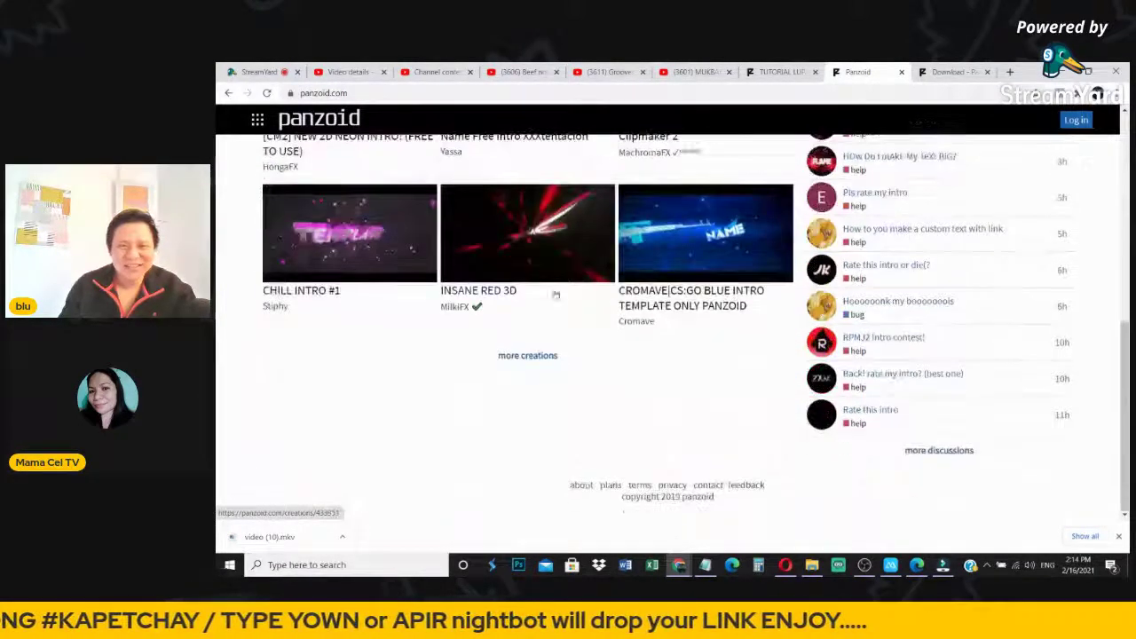
scroll(584, 279, "up", 3)
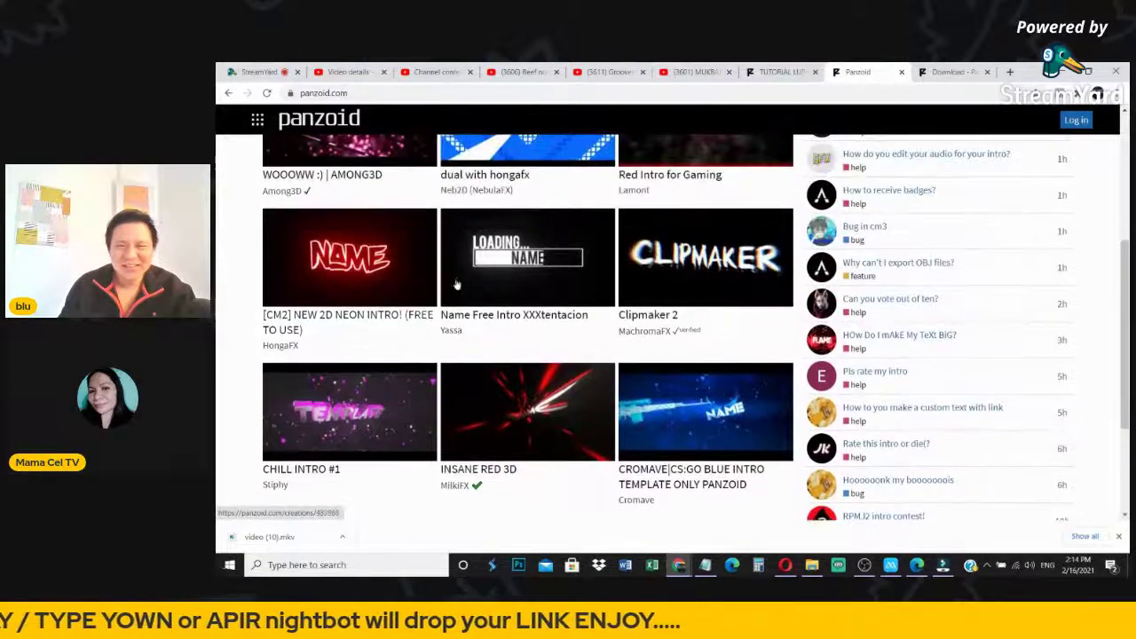
scroll(598, 266, "down", 3)
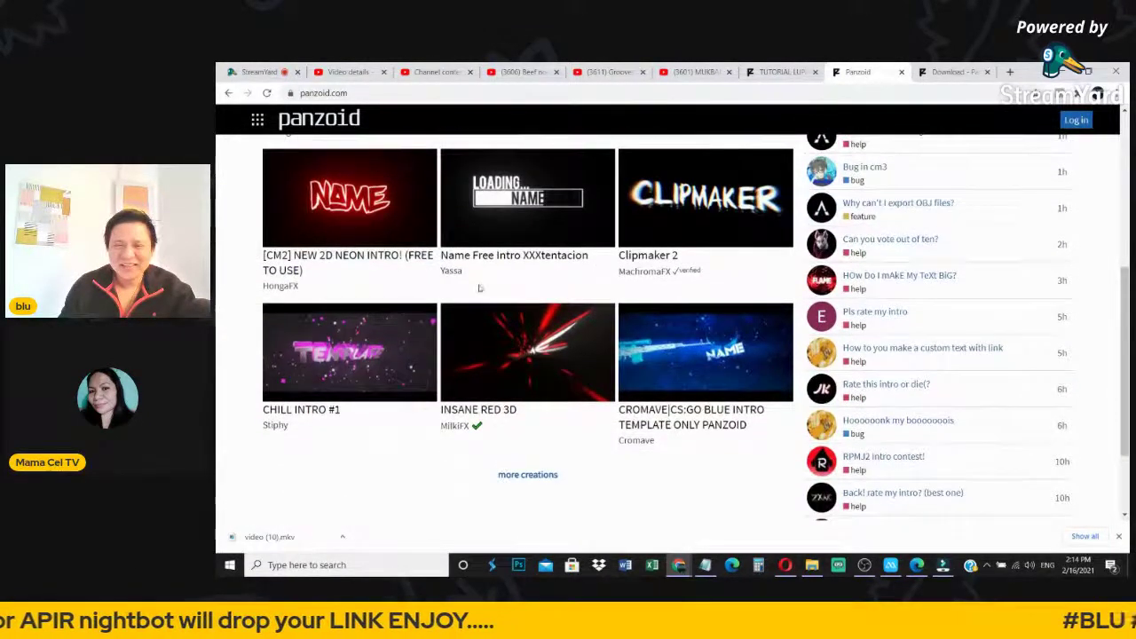
scroll(660, 307, "up", 10)
Check the download page, return home, and open the 'more creations' gallery.
left_click(923, 72)
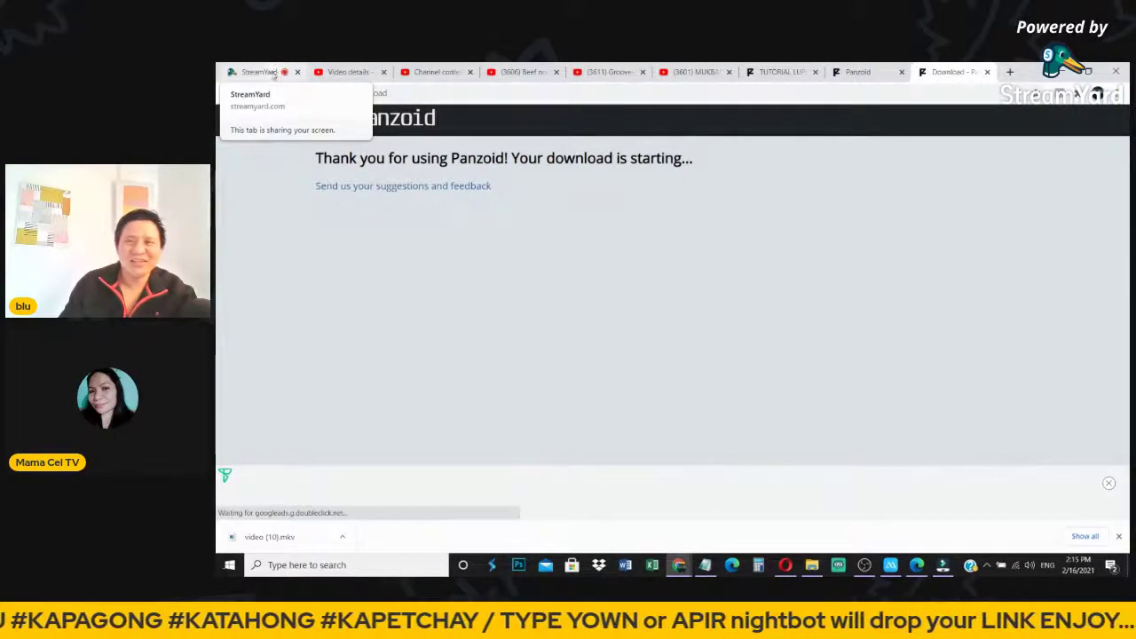
left_click(877, 75)
scroll(504, 345, "down", 3)
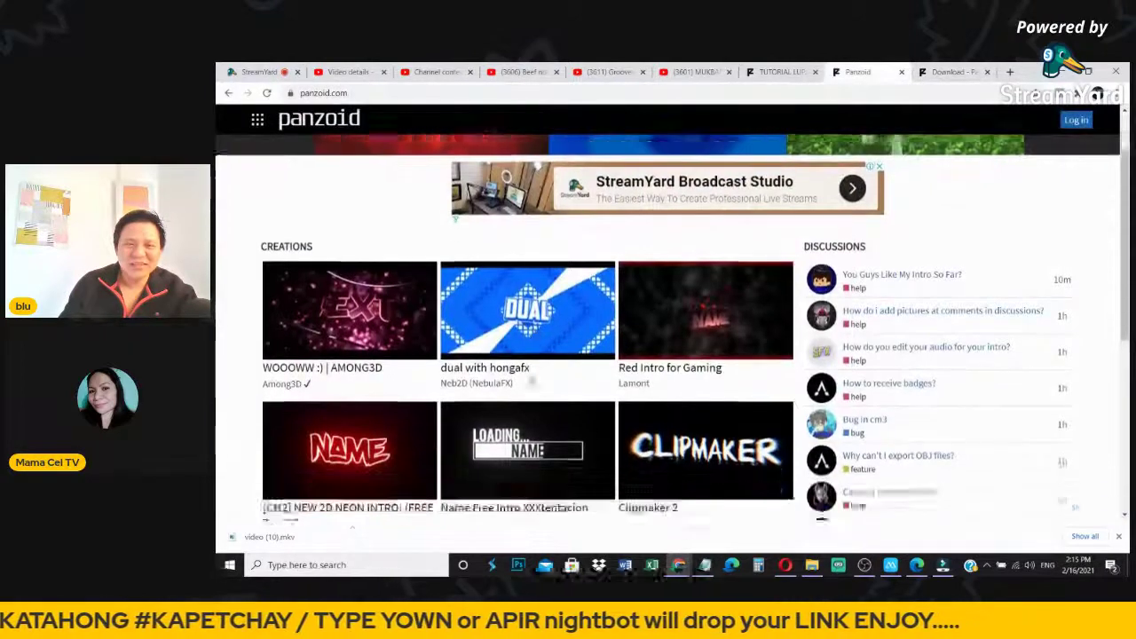
scroll(503, 371, "down", 3)
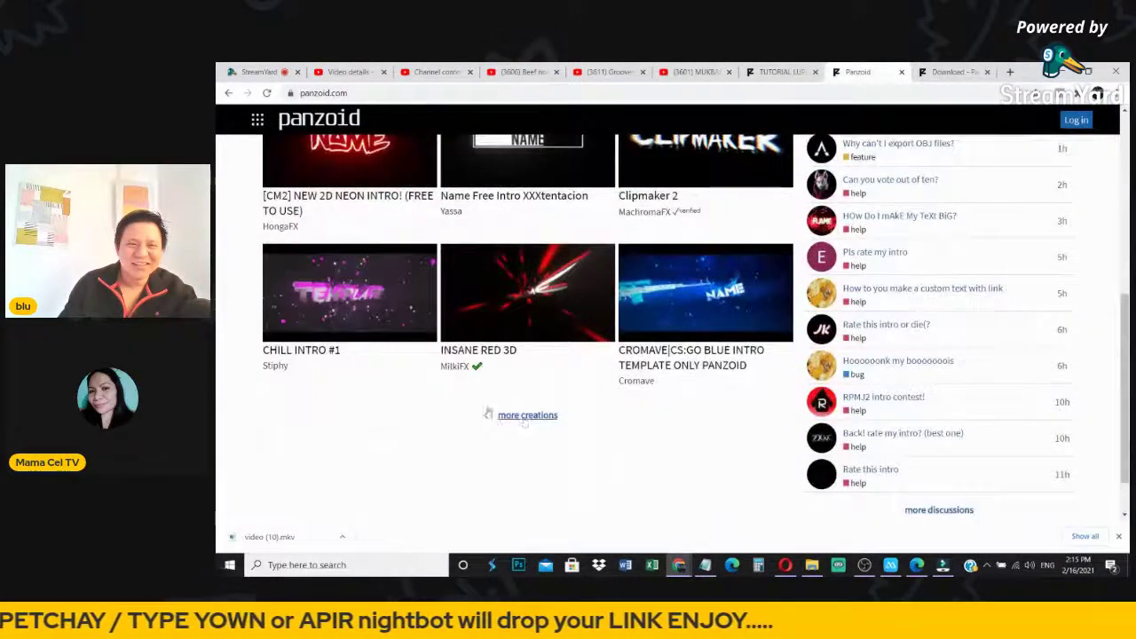
left_click(527, 413)
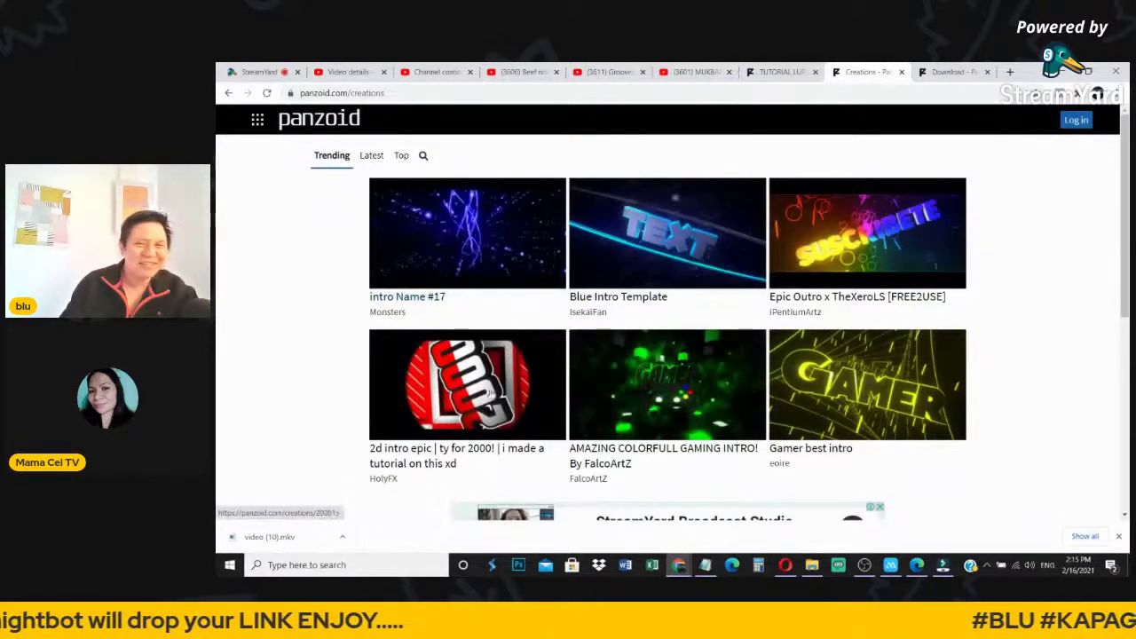
Open the 'Have a look!!' creation from the gallery in Clipmaker.
scroll(724, 341, "down", 5)
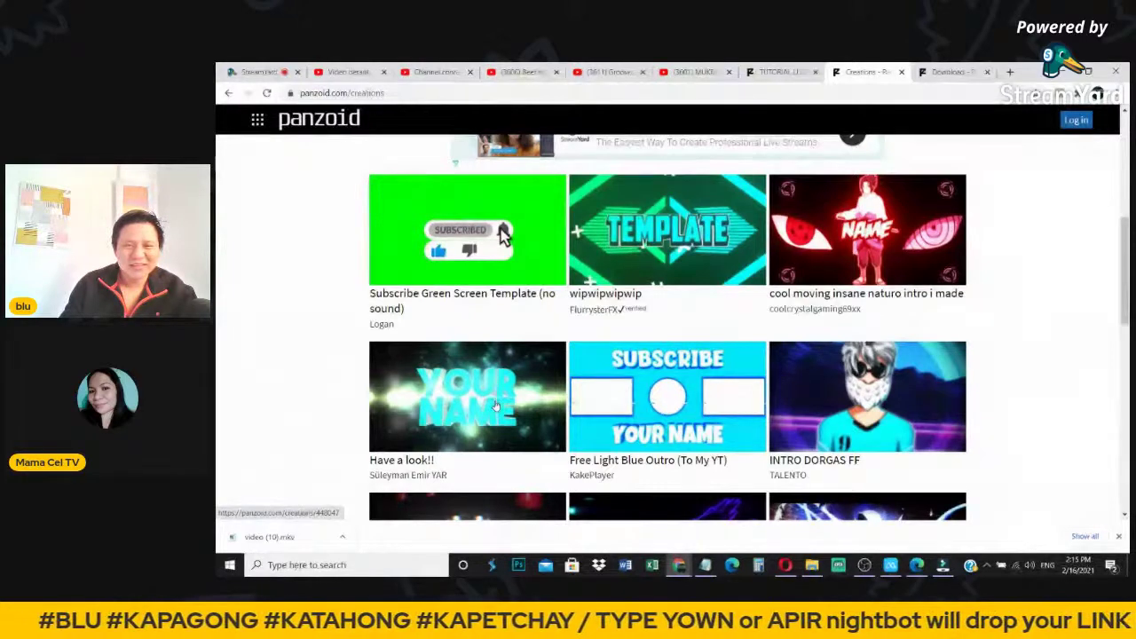
left_click(497, 405)
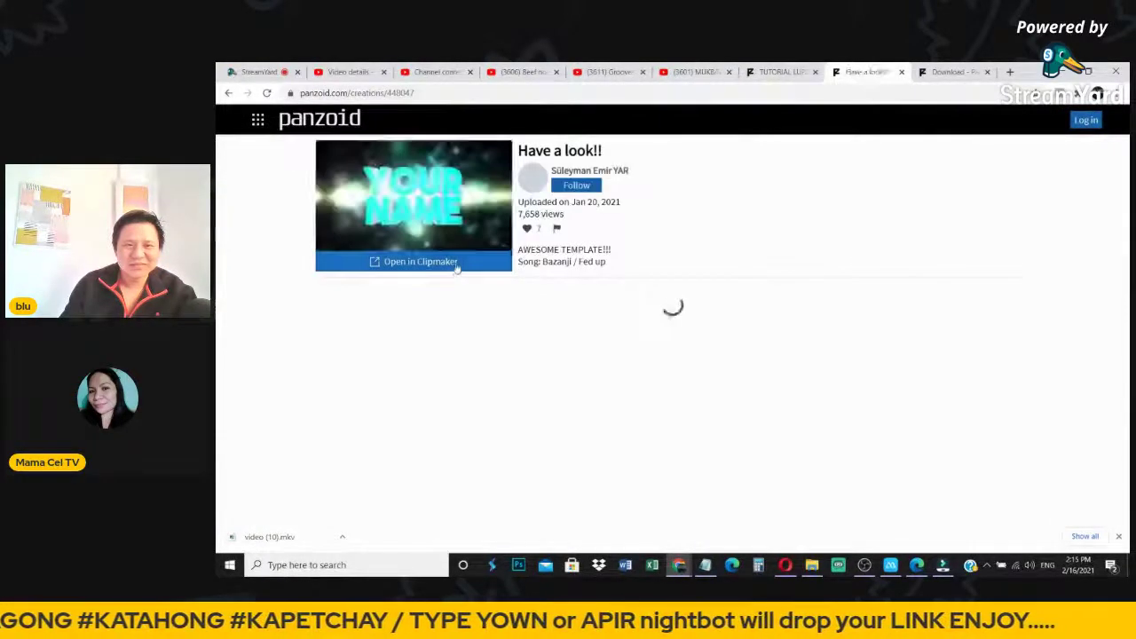
left_click(450, 261)
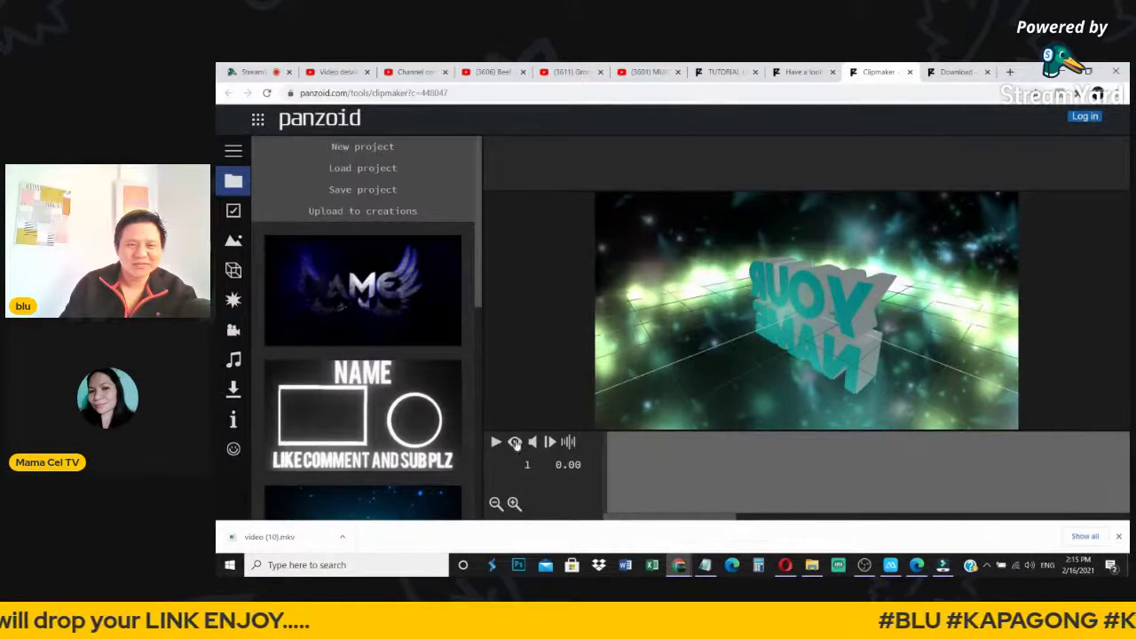
Preview the intro, pause at 1.57 s, and list the 'Your' and 'Name' 3D objects.
left_click(515, 443)
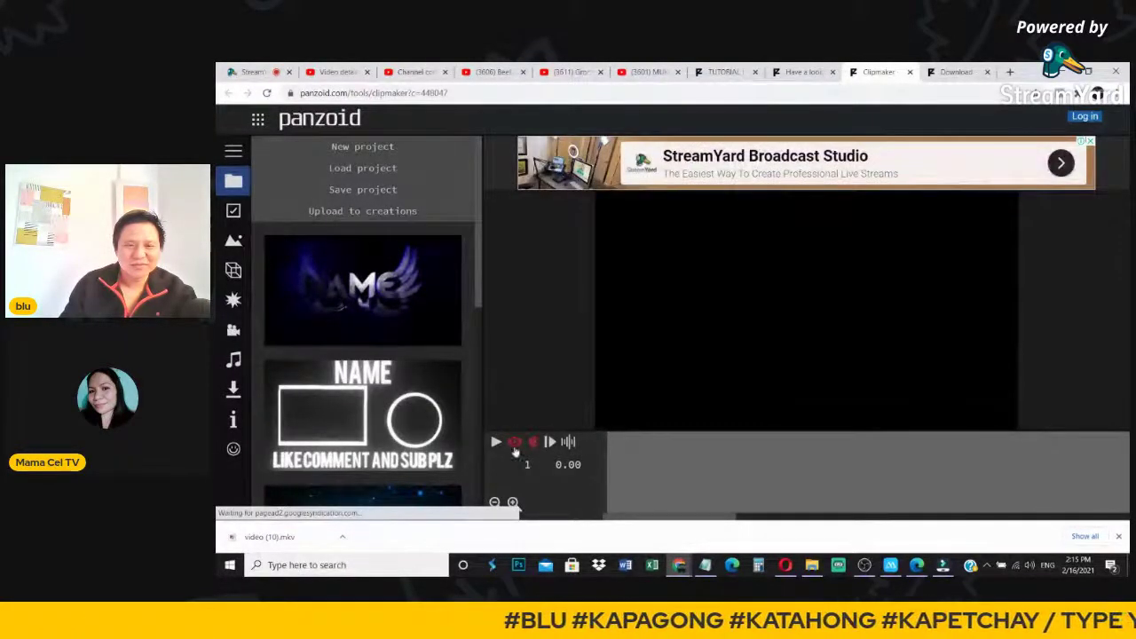
left_click(496, 442)
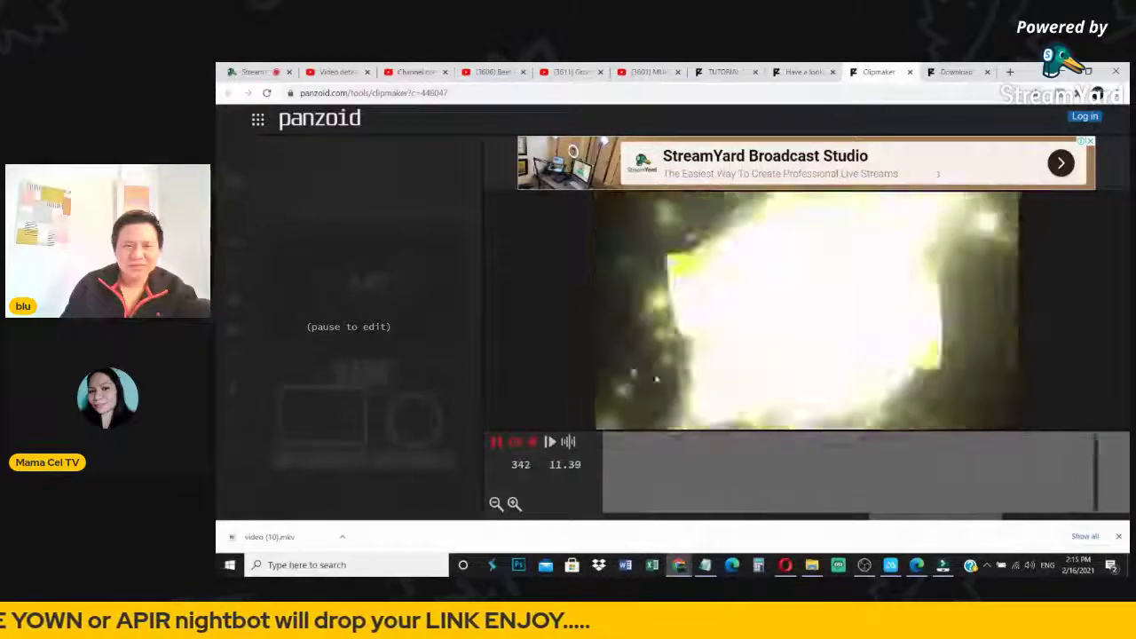
left_click(497, 446)
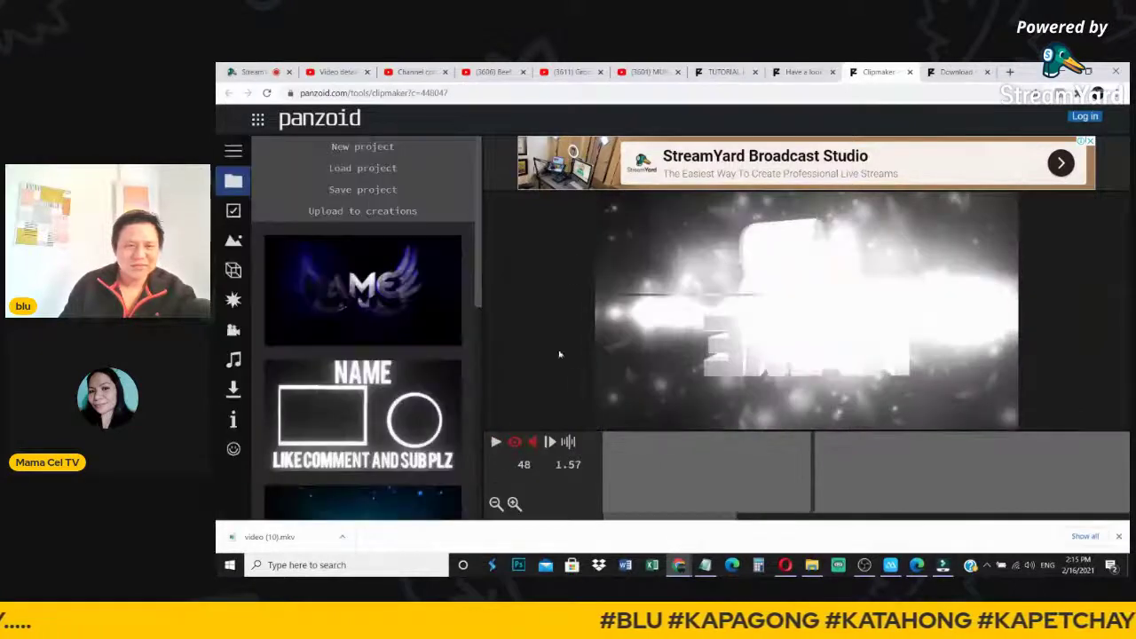
left_click(233, 269)
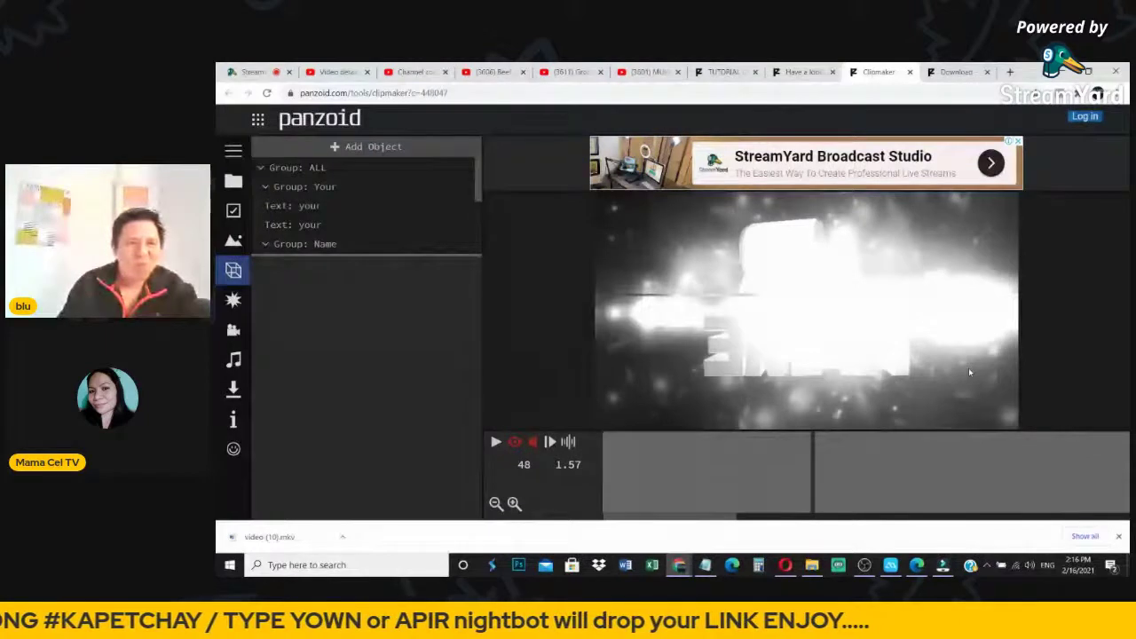
Select the first 'your' 3D text and start retyping it, then go to StreamYard.
left_click(341, 206)
double_click(295, 297)
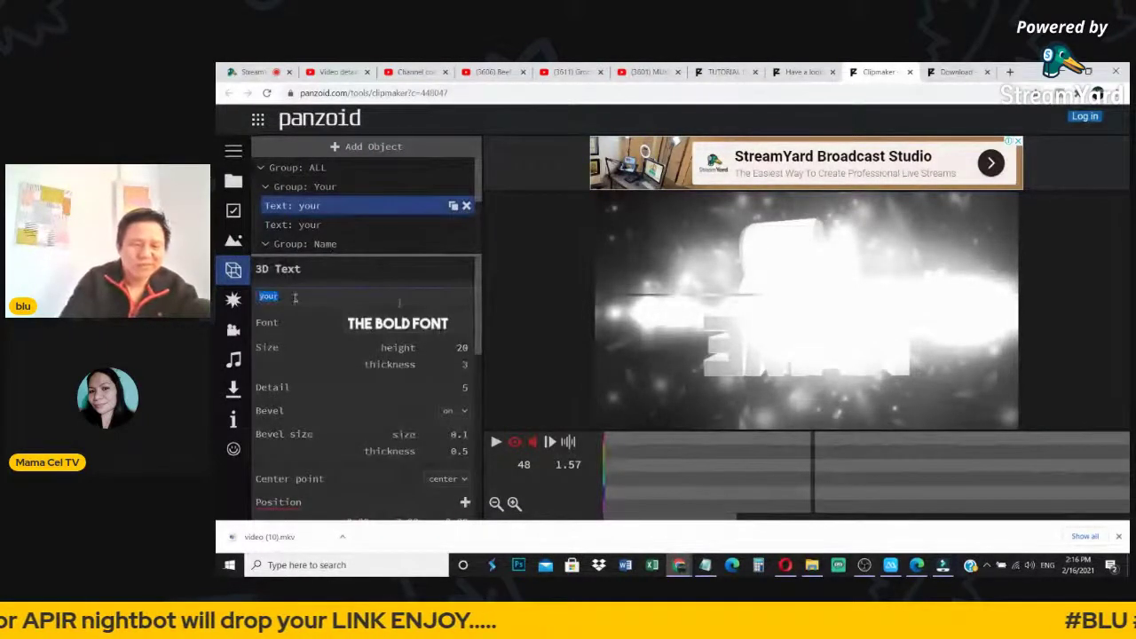
type("mi")
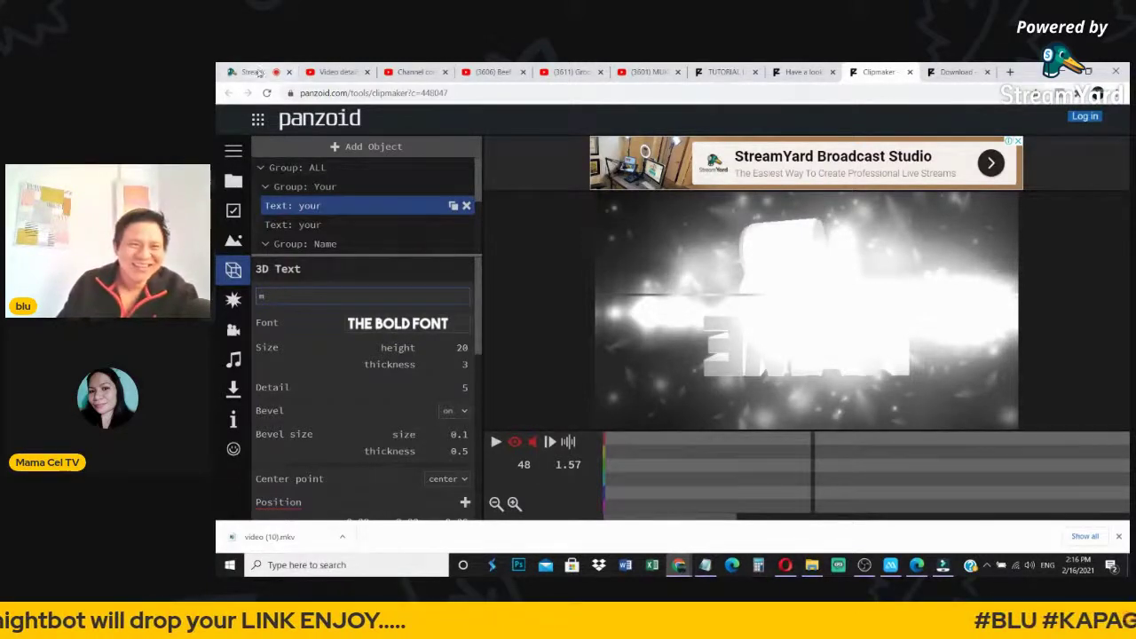
left_click(252, 71)
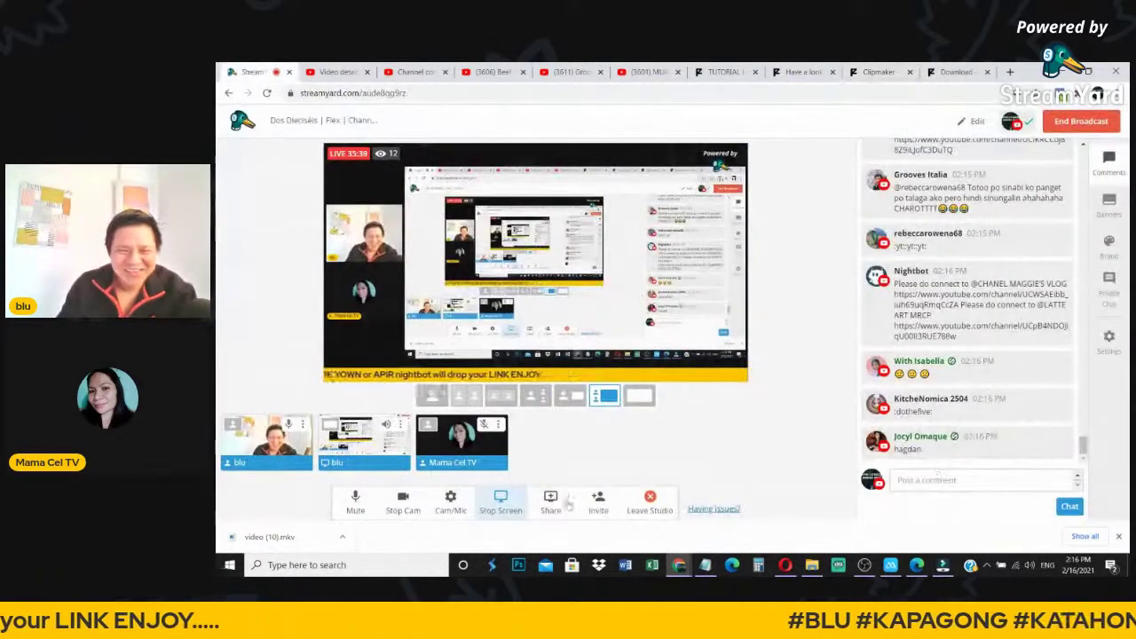
Copy the StreamYard guest invite link and post it in the live chat.
left_click(598, 503)
left_click(673, 363)
left_click(798, 214)
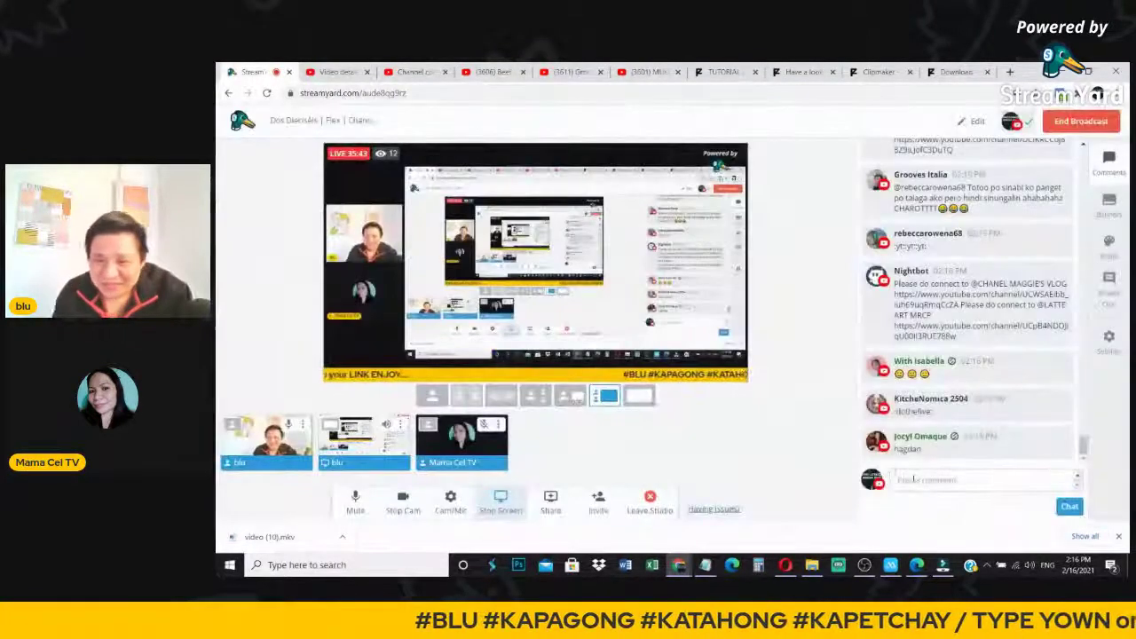
right_click(1008, 480)
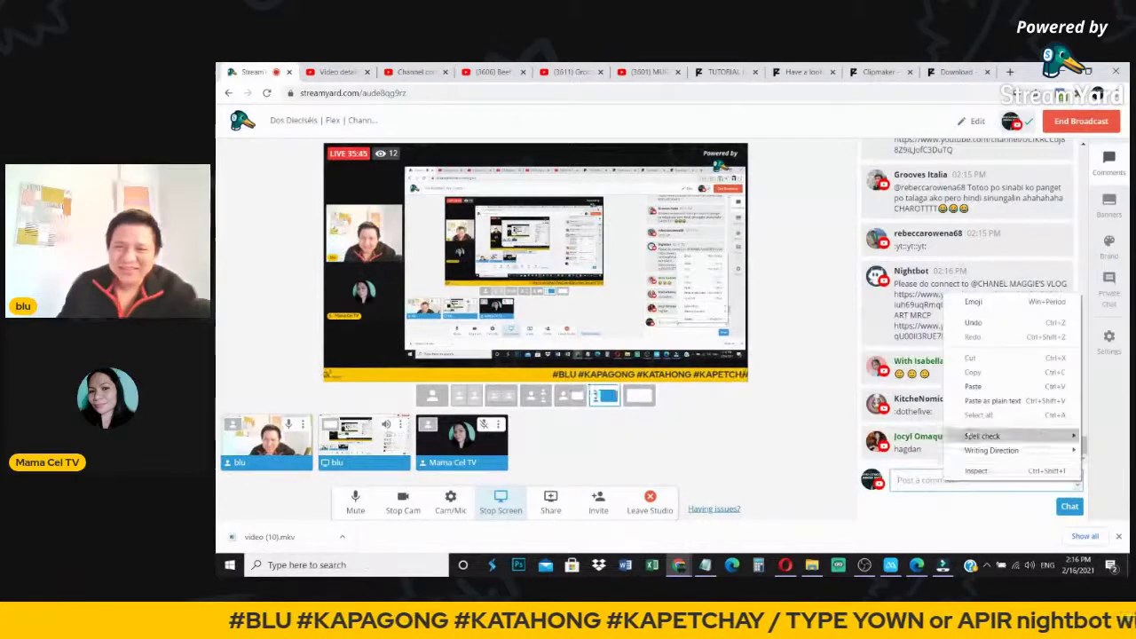
left_click(1039, 386)
left_click(1069, 506)
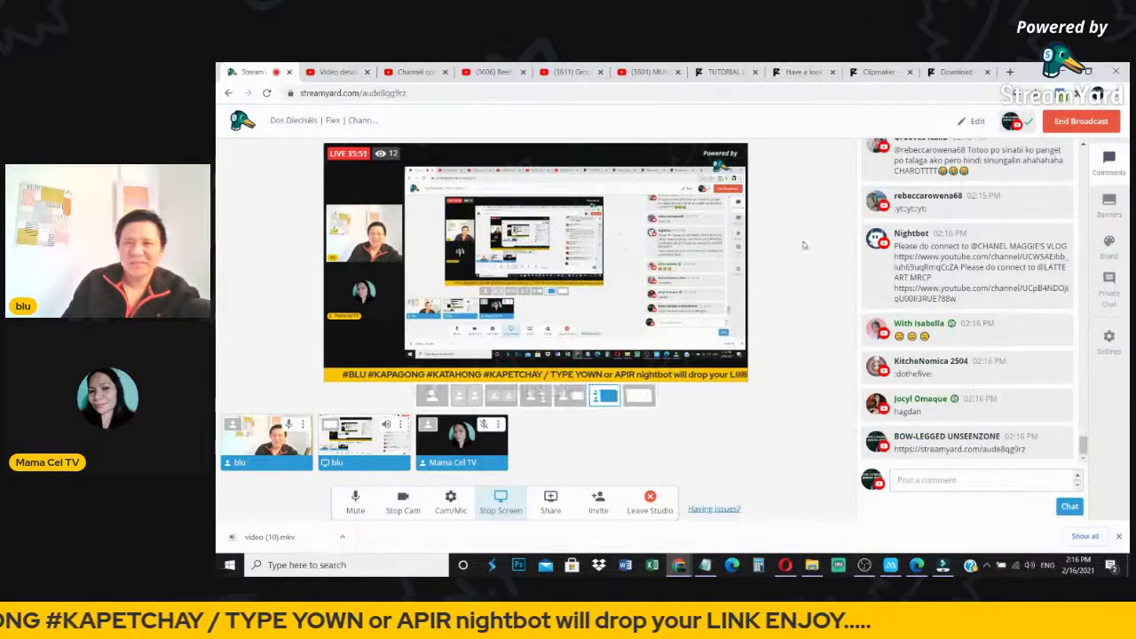
left_click(957, 71)
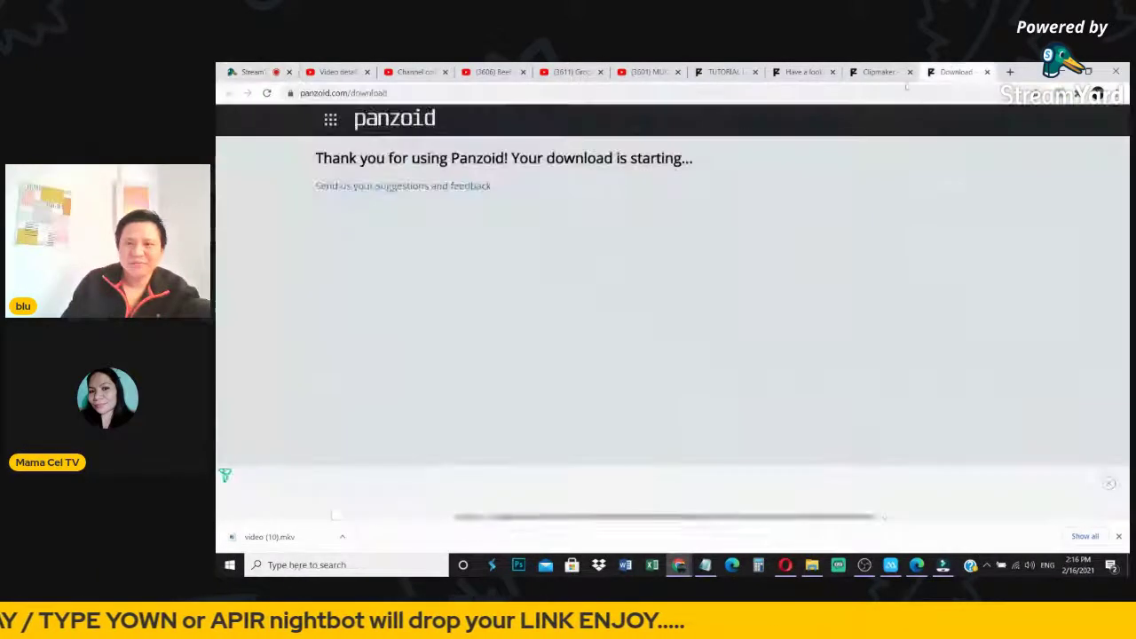
Change both 'your' 3D text layers to read 'Malibiran'.
left_click(878, 72)
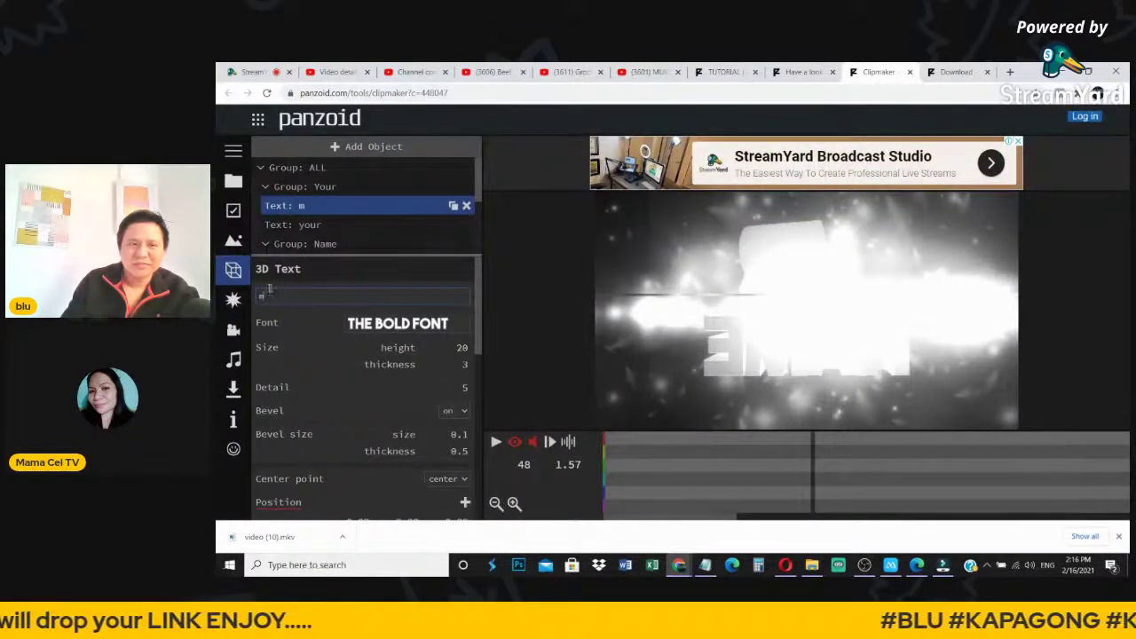
type("alibiran")
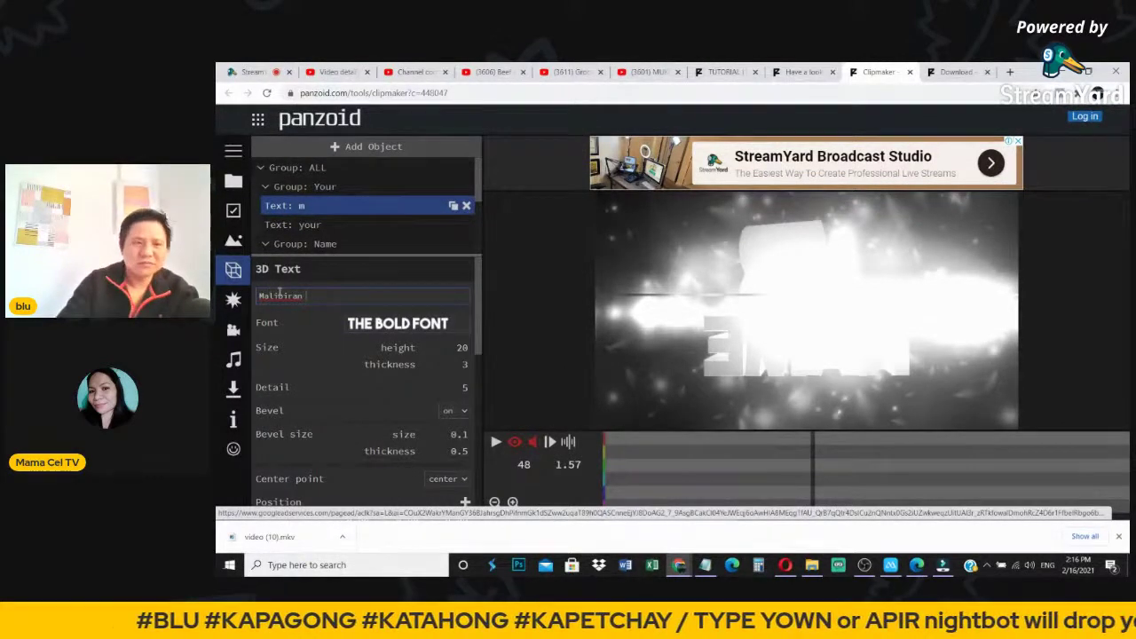
left_click(339, 224)
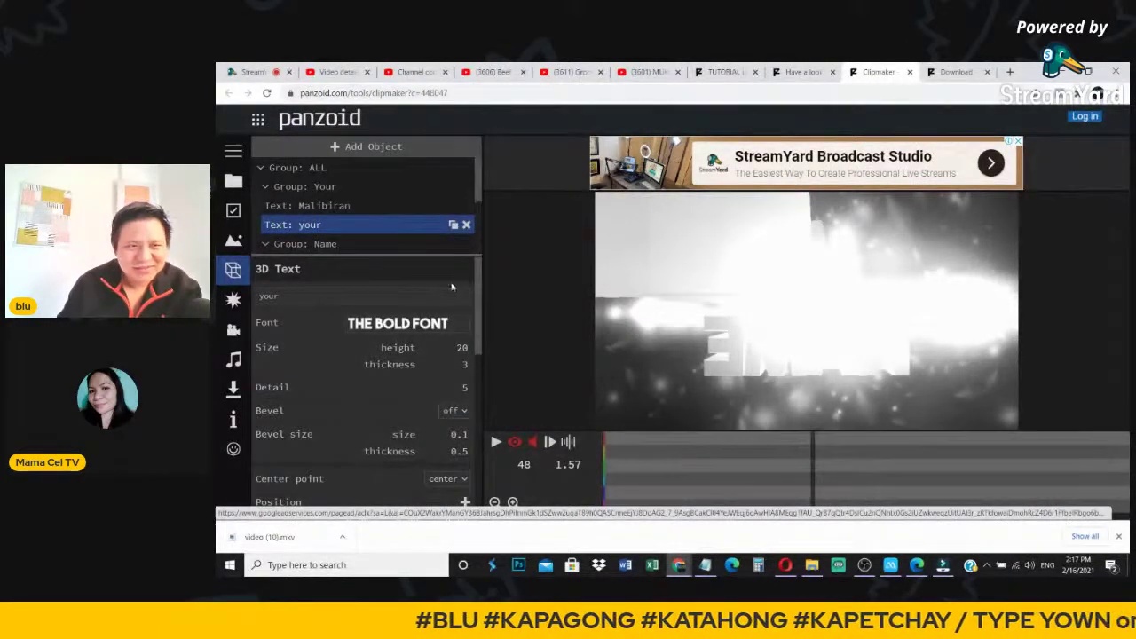
left_click(339, 234)
left_click(333, 231)
double_click(302, 302)
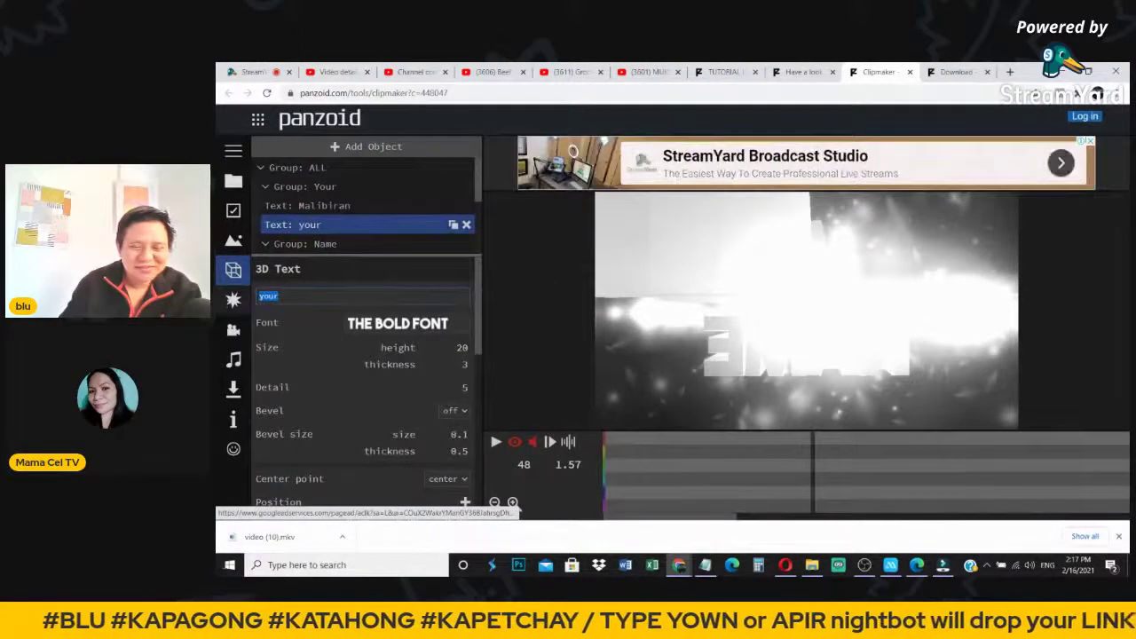
type("malibira")
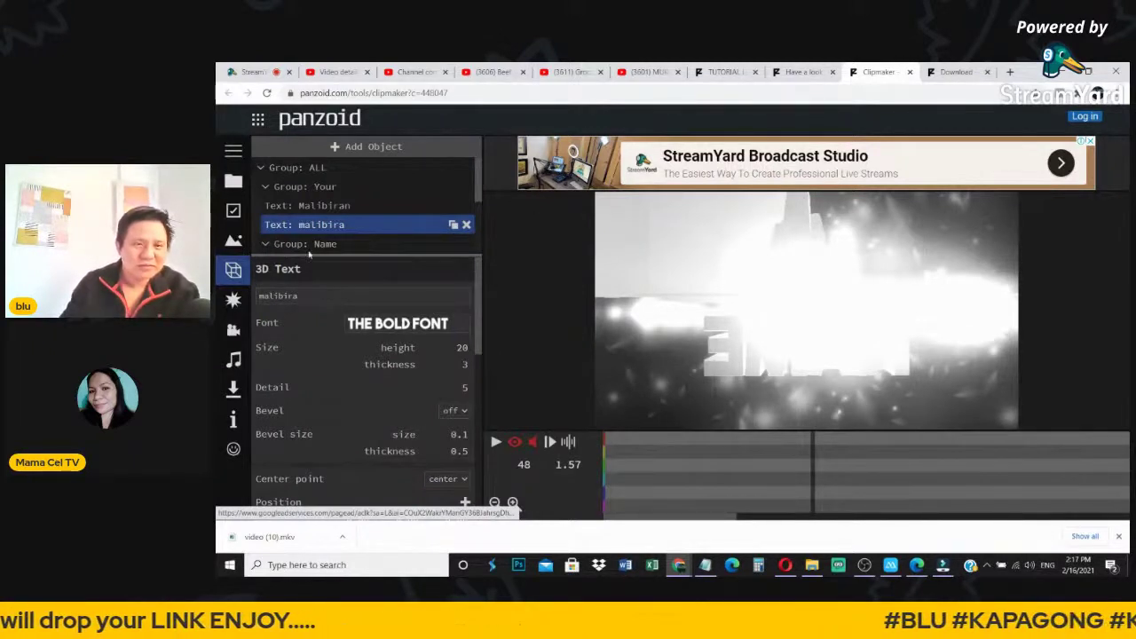
left_click_drag(308, 290, 254, 306)
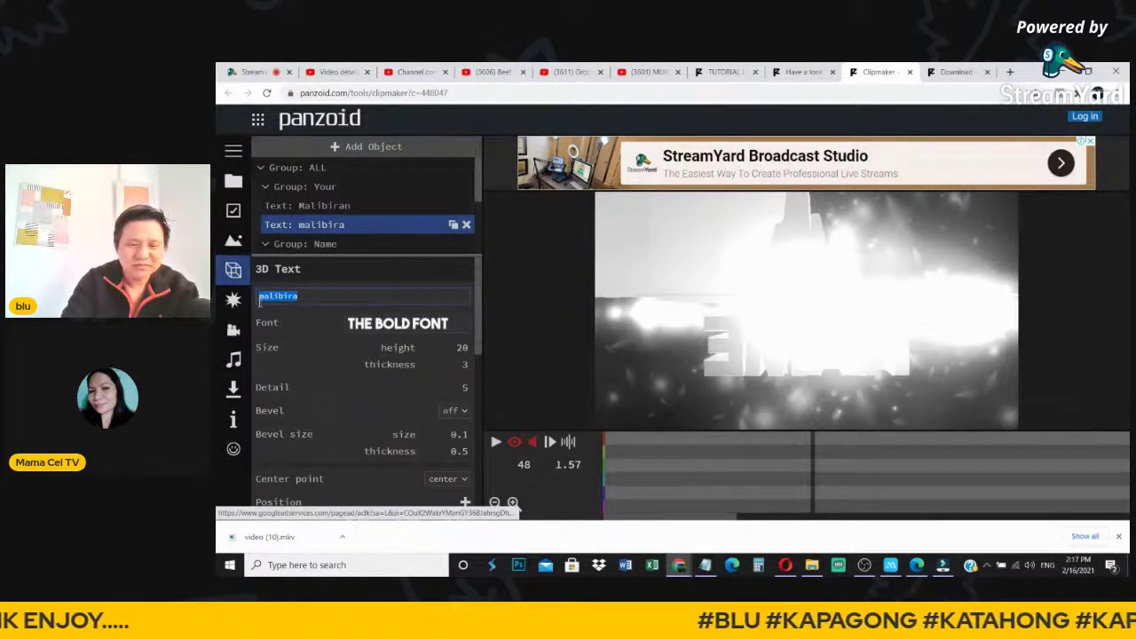
type("Malibiran")
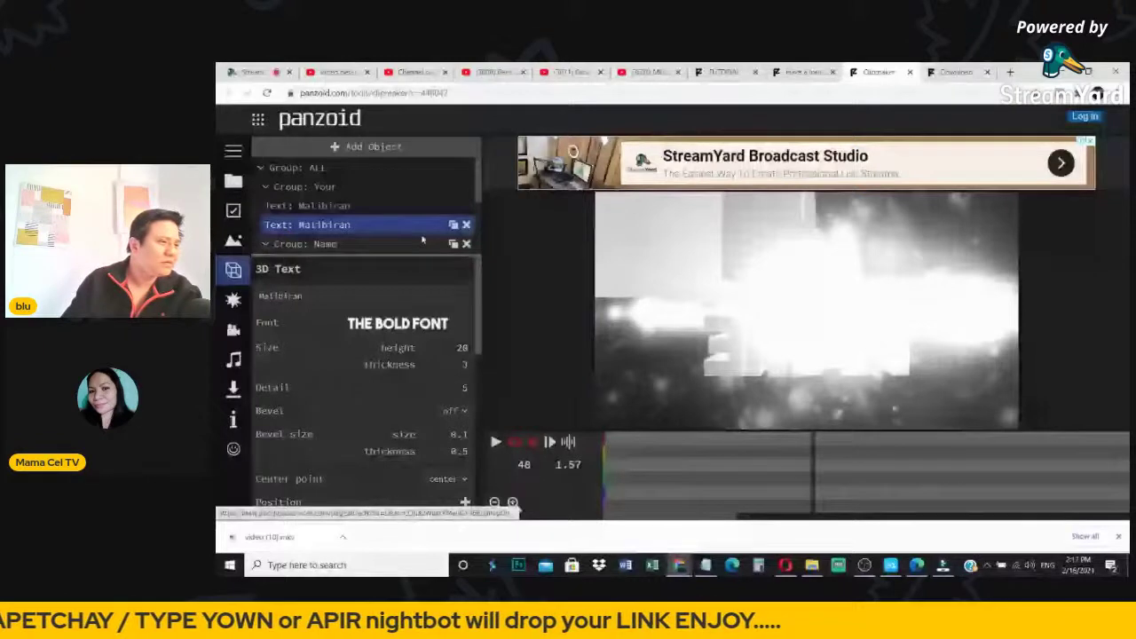
Open the first 'name' text layer and select its word, then switch to StreamYard.
left_click(423, 242)
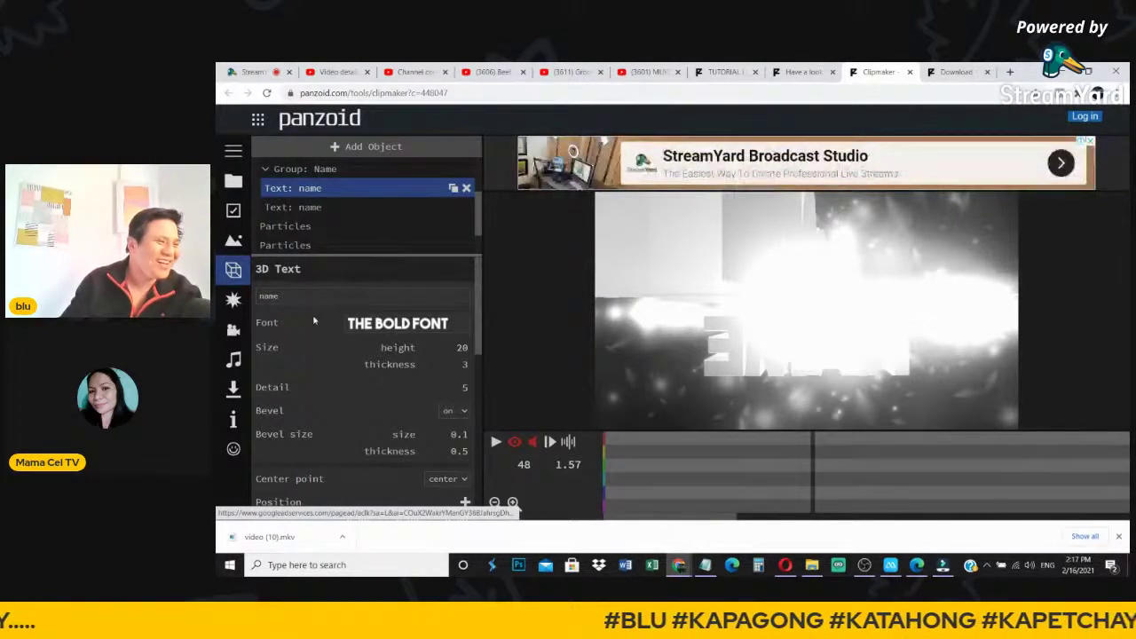
double_click(268, 296)
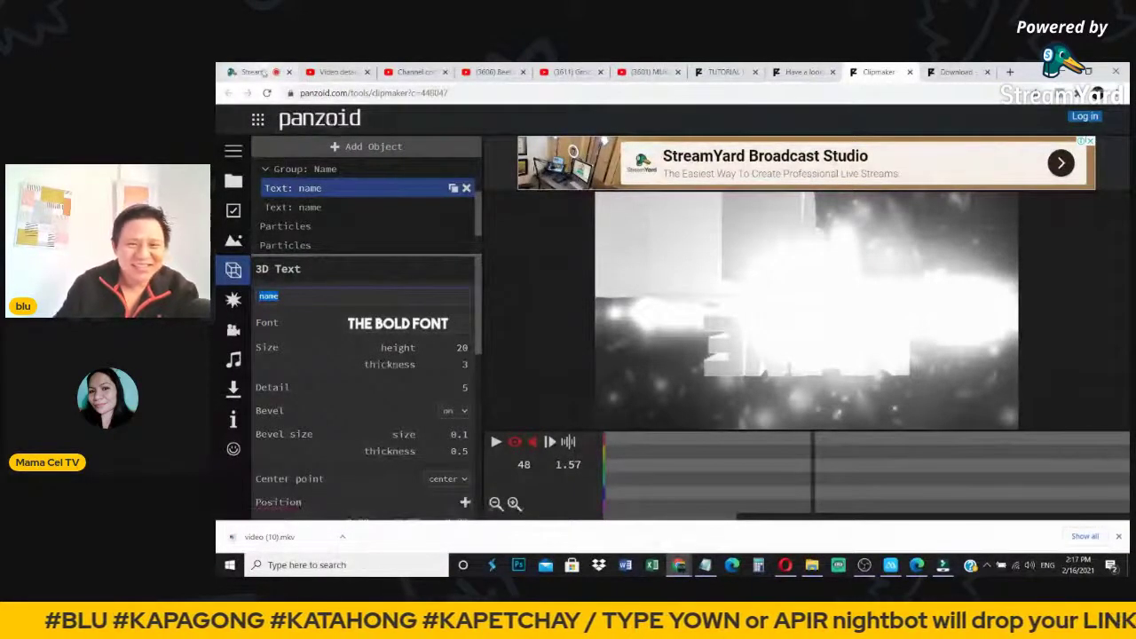
key("ctrl+1")
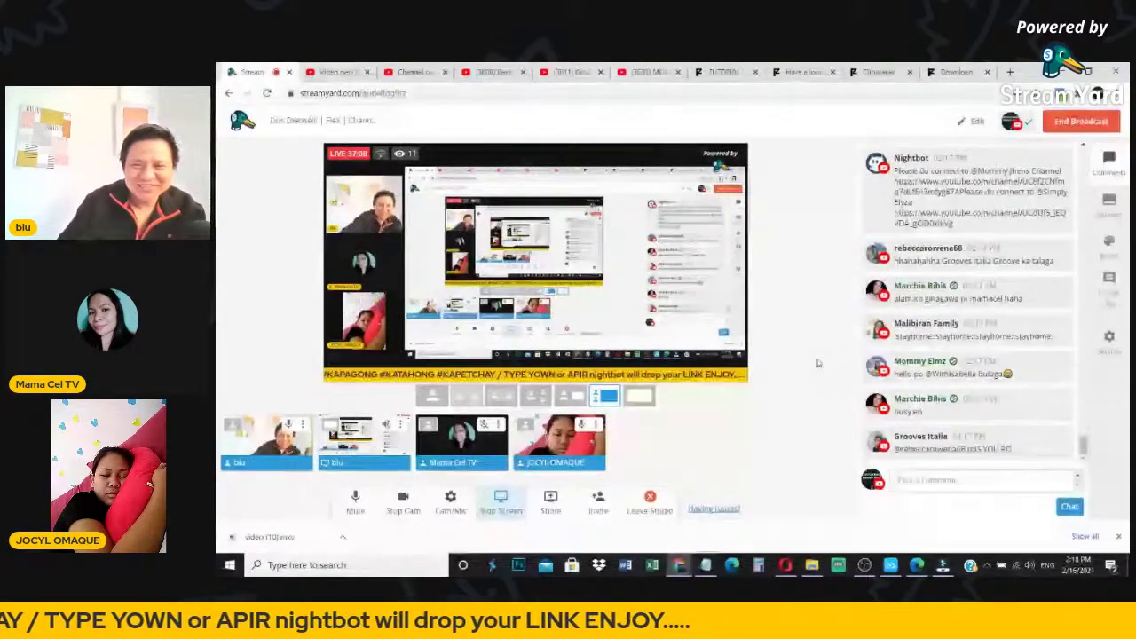
Read the incoming StreamYard chat comments, then switch to Panzoid's download page.
mouse_move(865, 388)
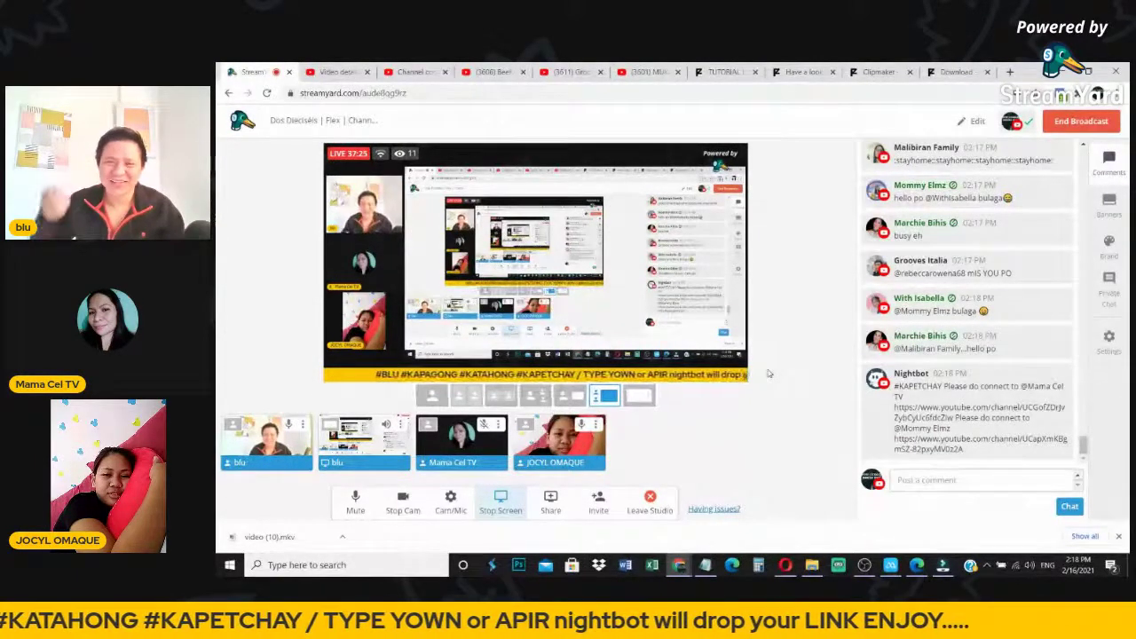
mouse_move(899, 235)
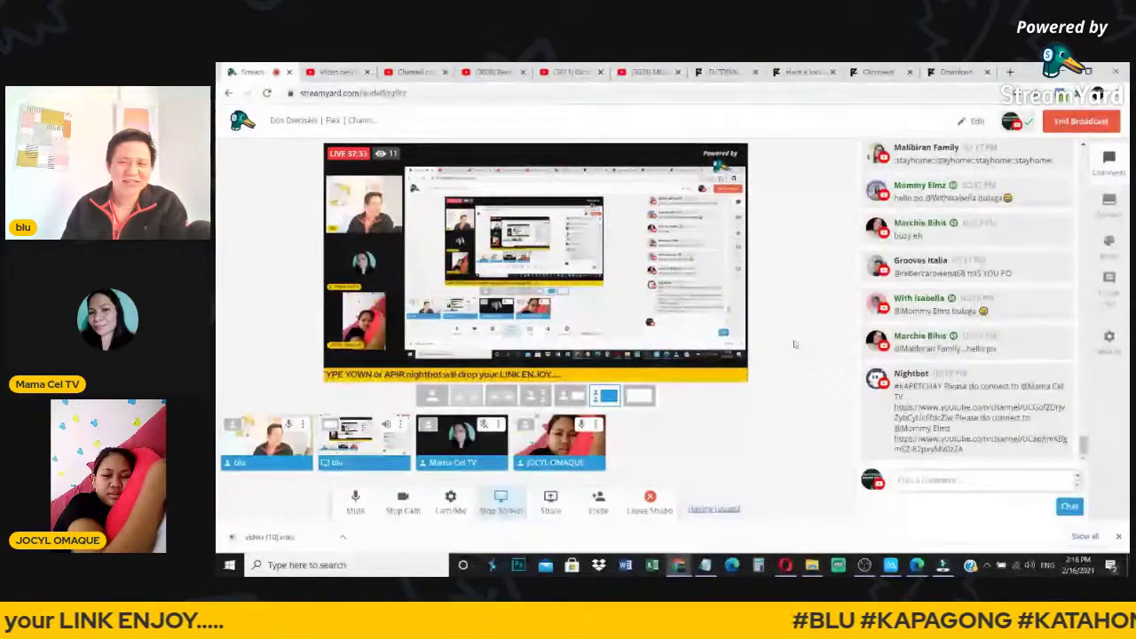
left_click(955, 72)
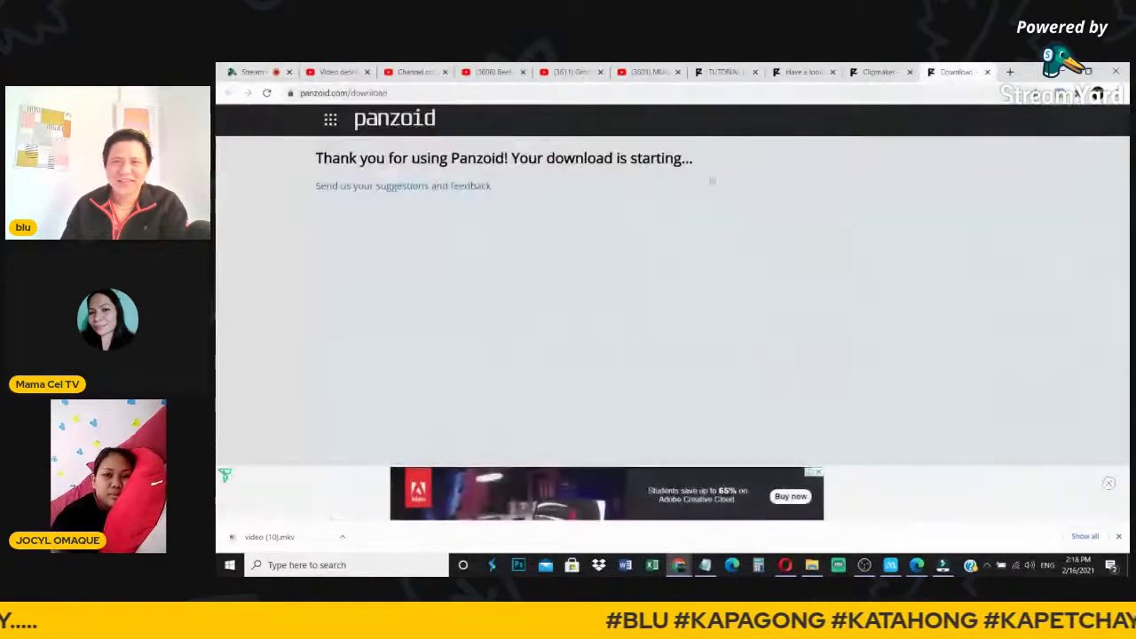
Return to the Clipmaker editor tab to edit the first 'name' text.
left_click(879, 71)
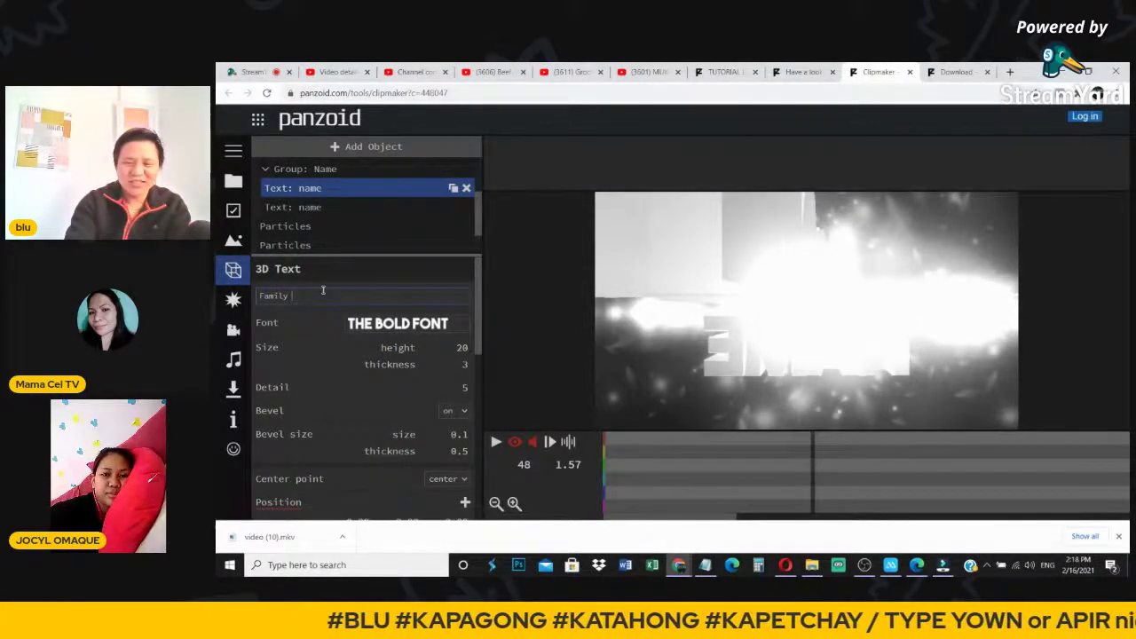
Change the second 'Text: name' 3D text to 'Family' and play the intro preview.
left_click(293, 207)
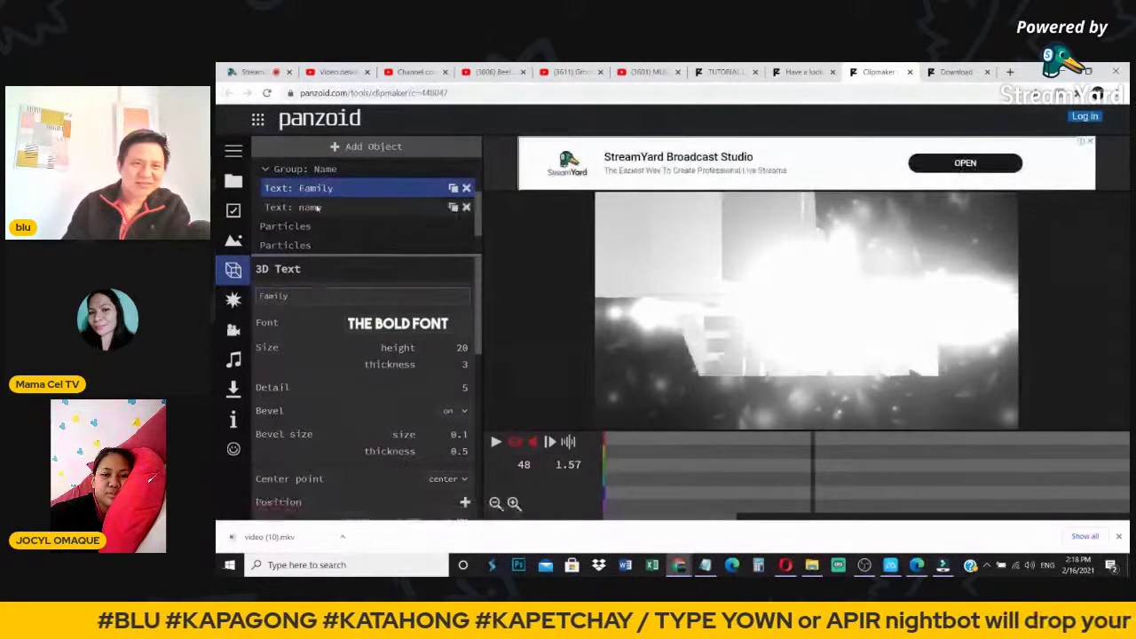
left_click(305, 296)
type("Family")
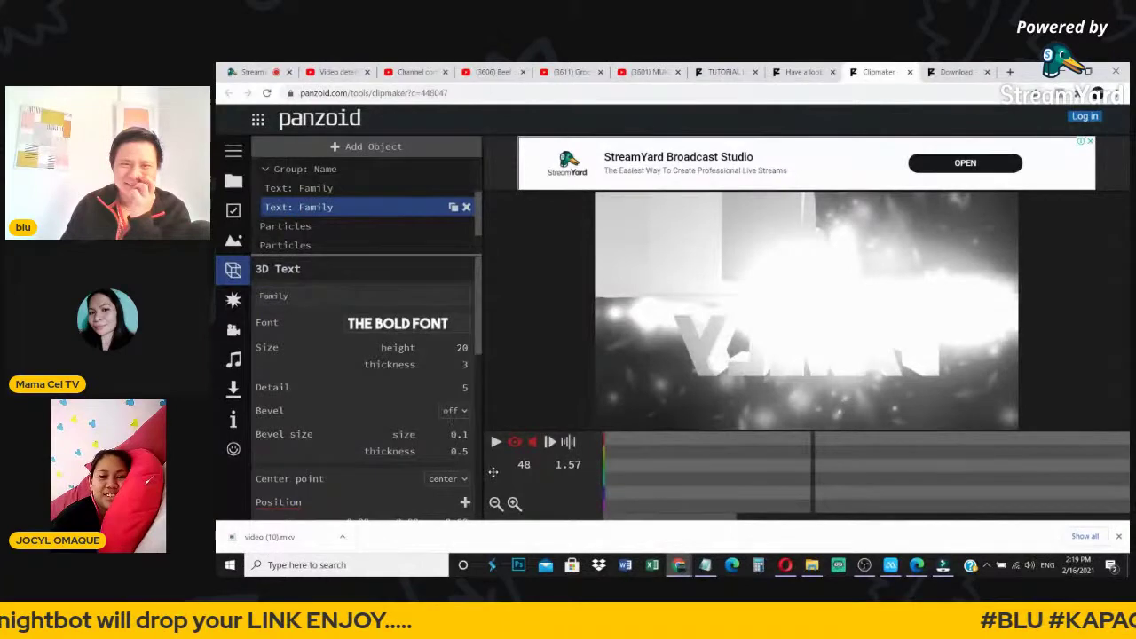
left_click(497, 442)
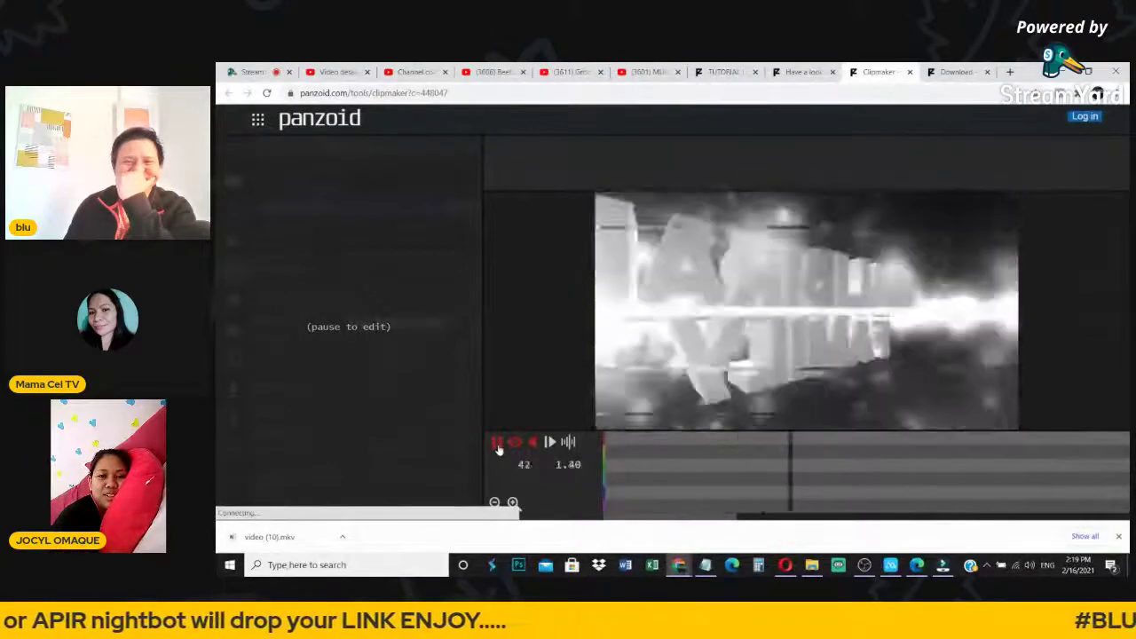
Set the second Malibiran 3D text's font to Permanent Marker.
left_click(498, 444)
left_click(455, 335)
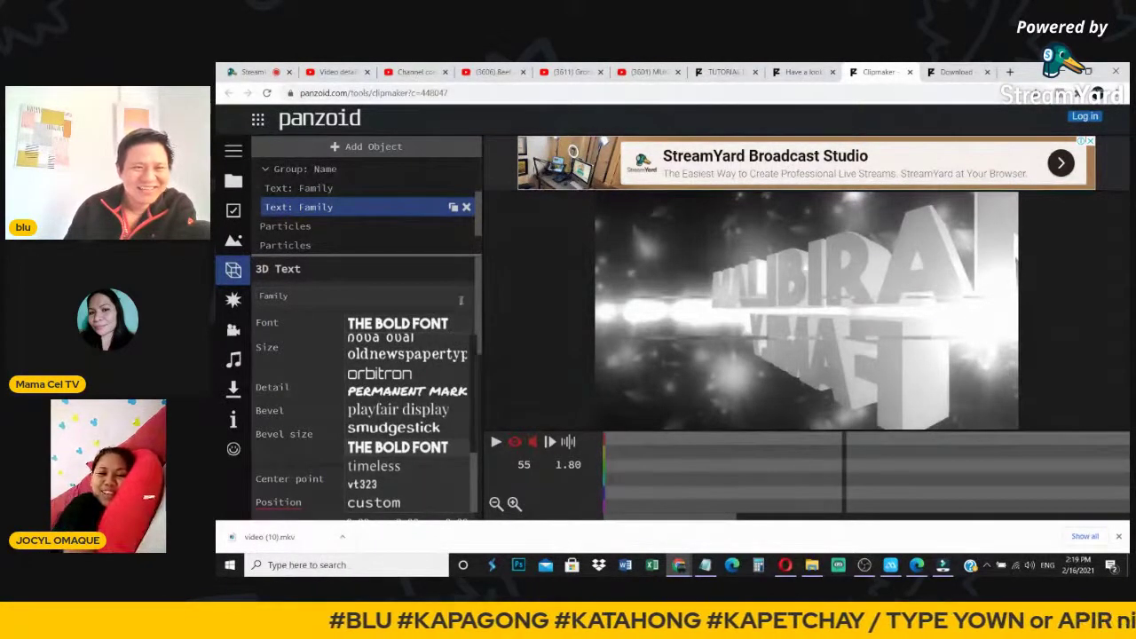
left_click_drag(482, 206, 479, 164)
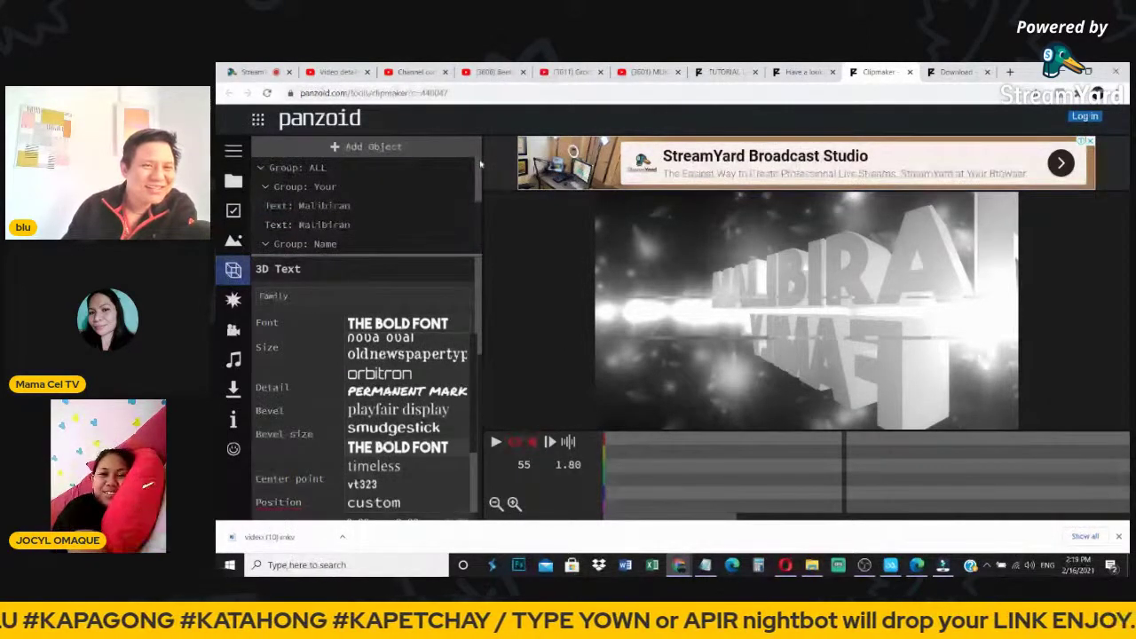
left_click(340, 205)
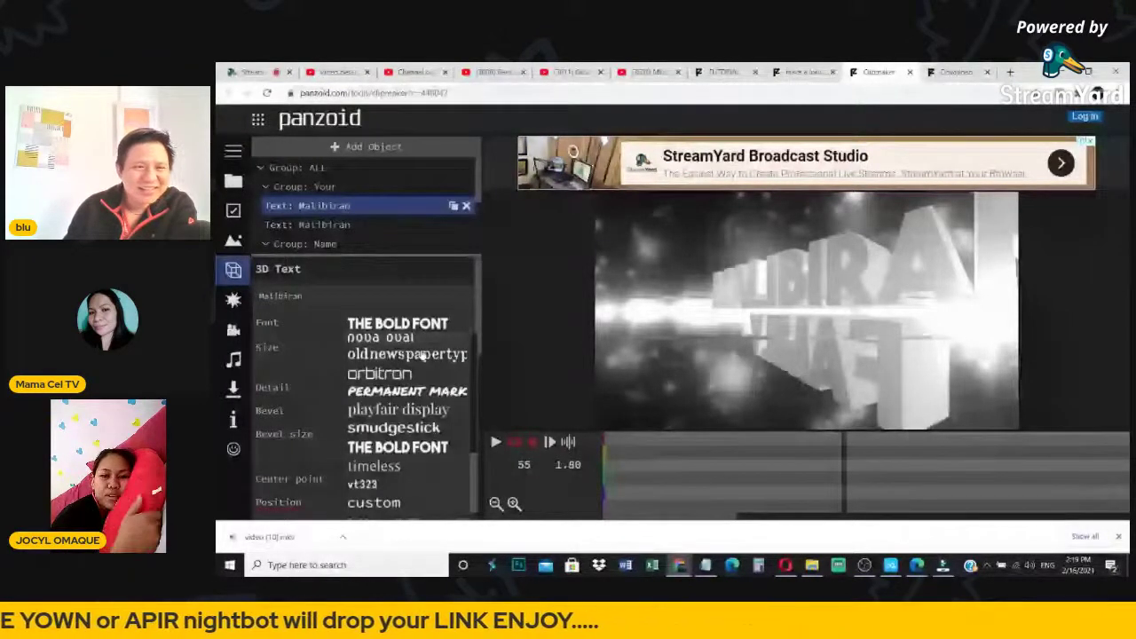
left_click(340, 225)
left_click(417, 323)
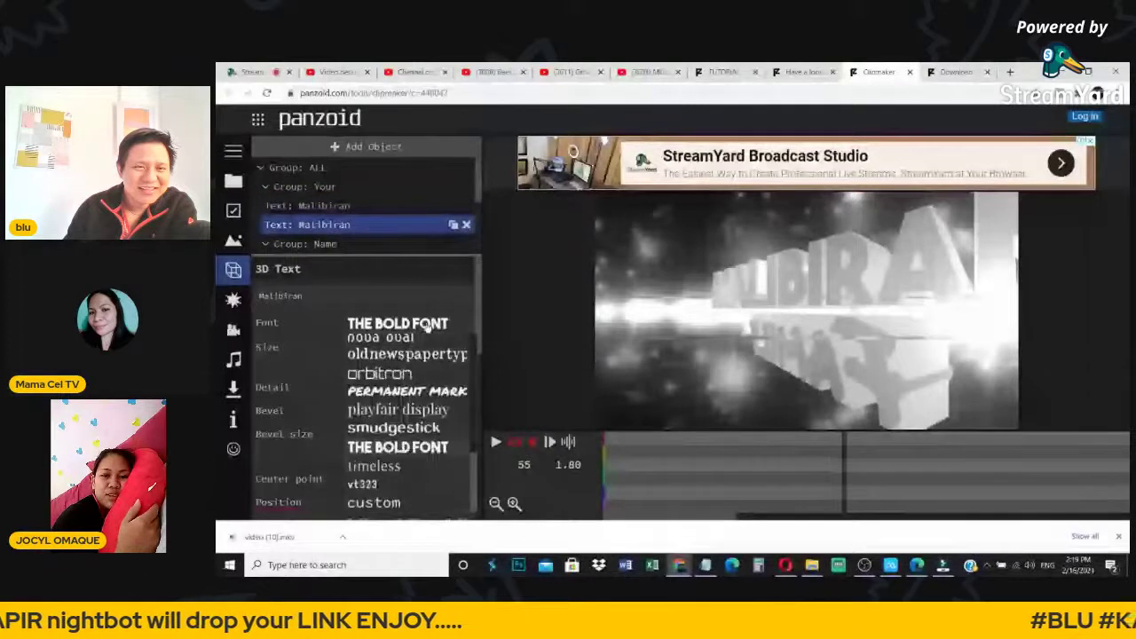
left_click(441, 388)
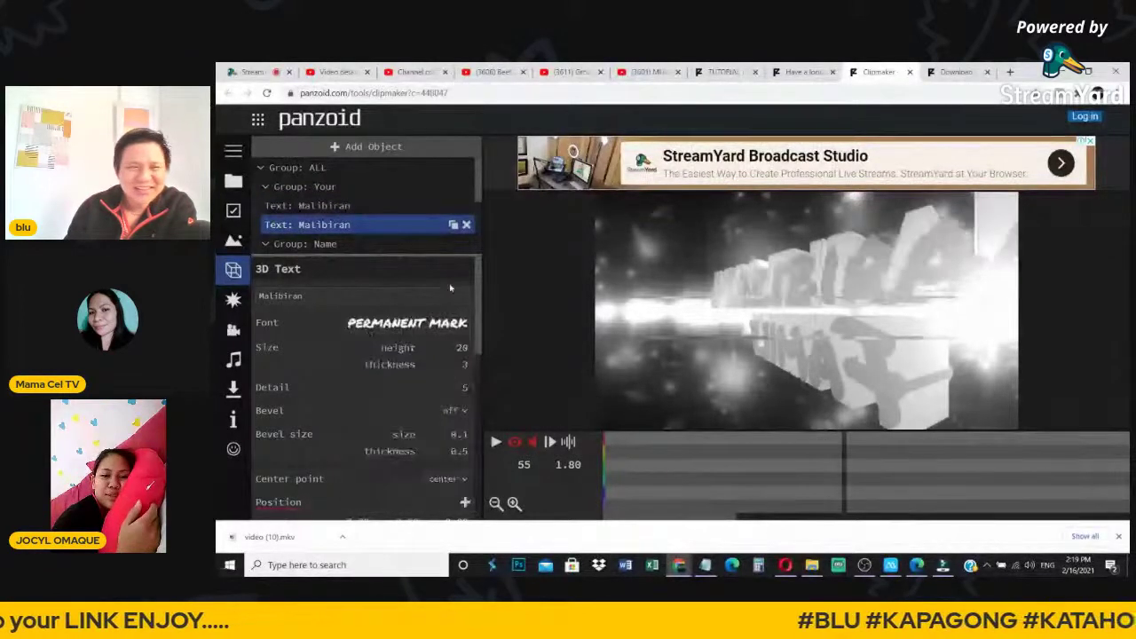
Set the Family 3D text's font to Permanent Marker and preview the new fonts.
scroll(478, 200, "down", 2)
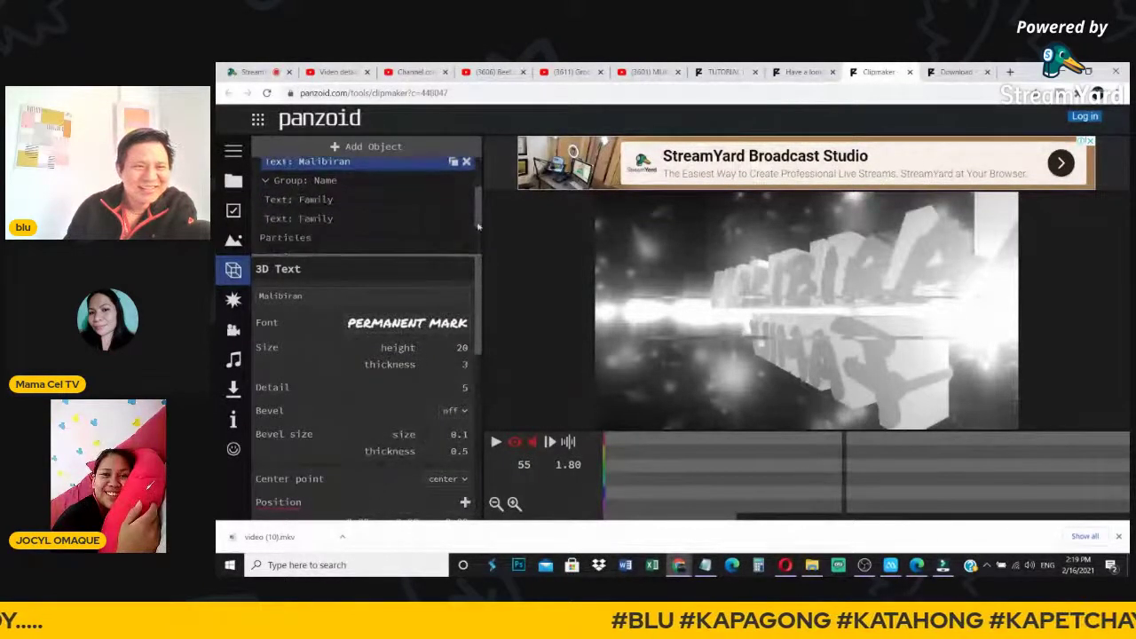
left_click(330, 201)
left_click(415, 333)
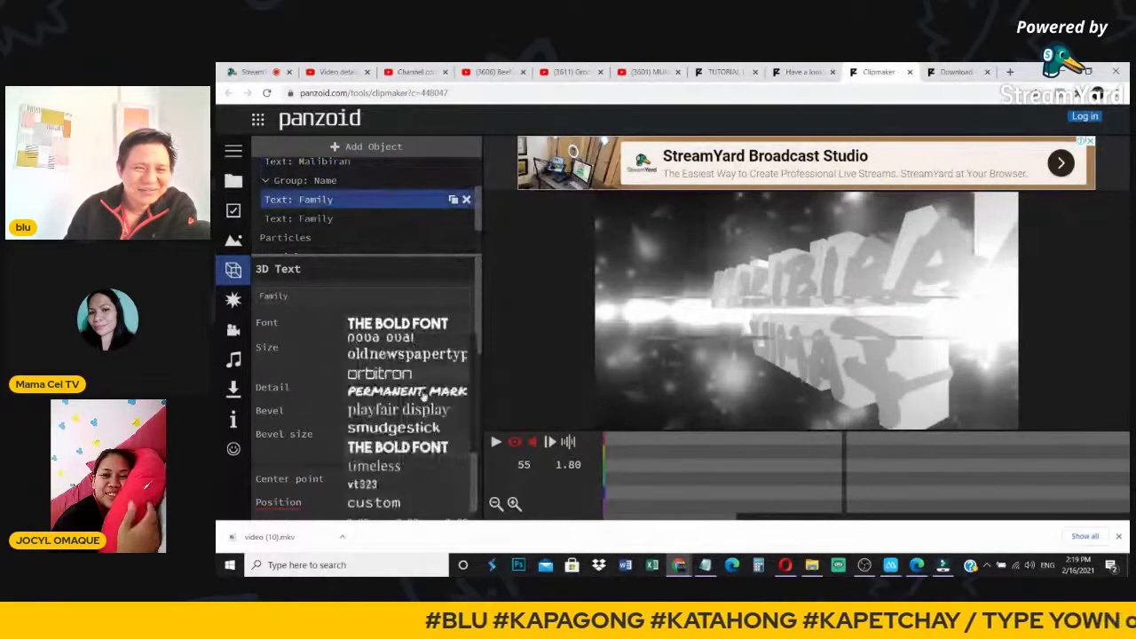
left_click(425, 388)
scroll(364, 208, "down", 2)
left_click(363, 203)
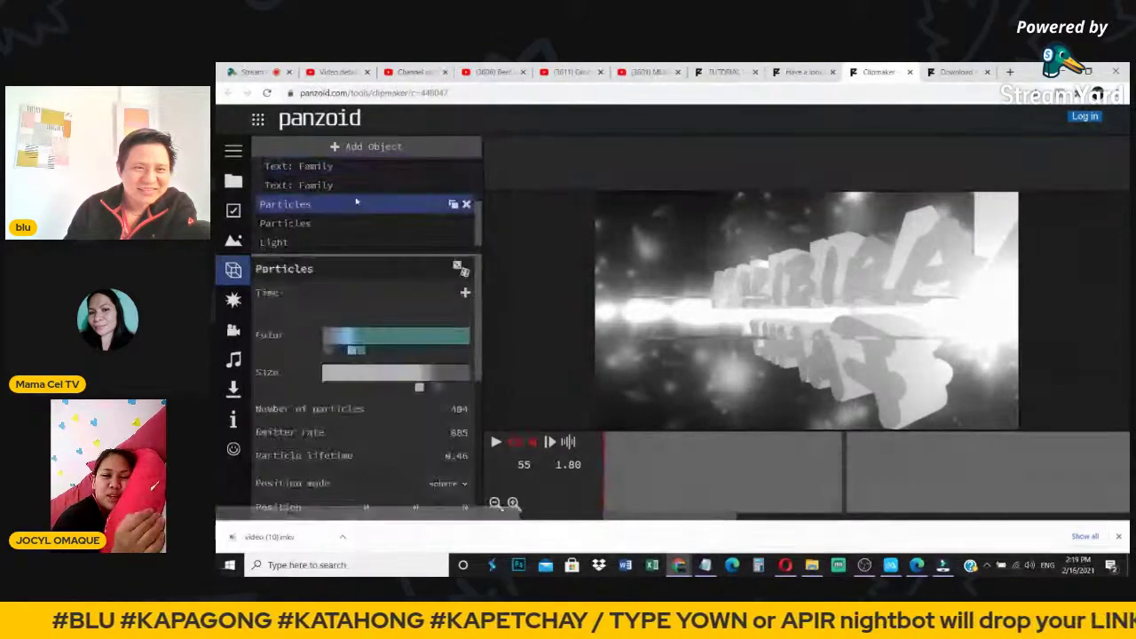
left_click(364, 184)
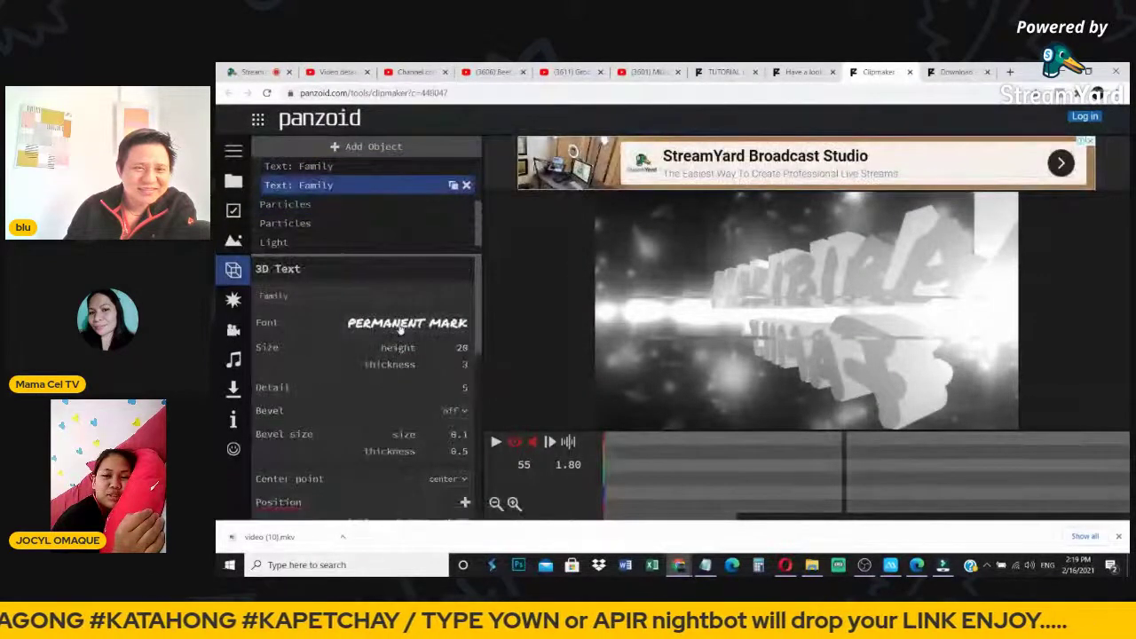
left_click(400, 329)
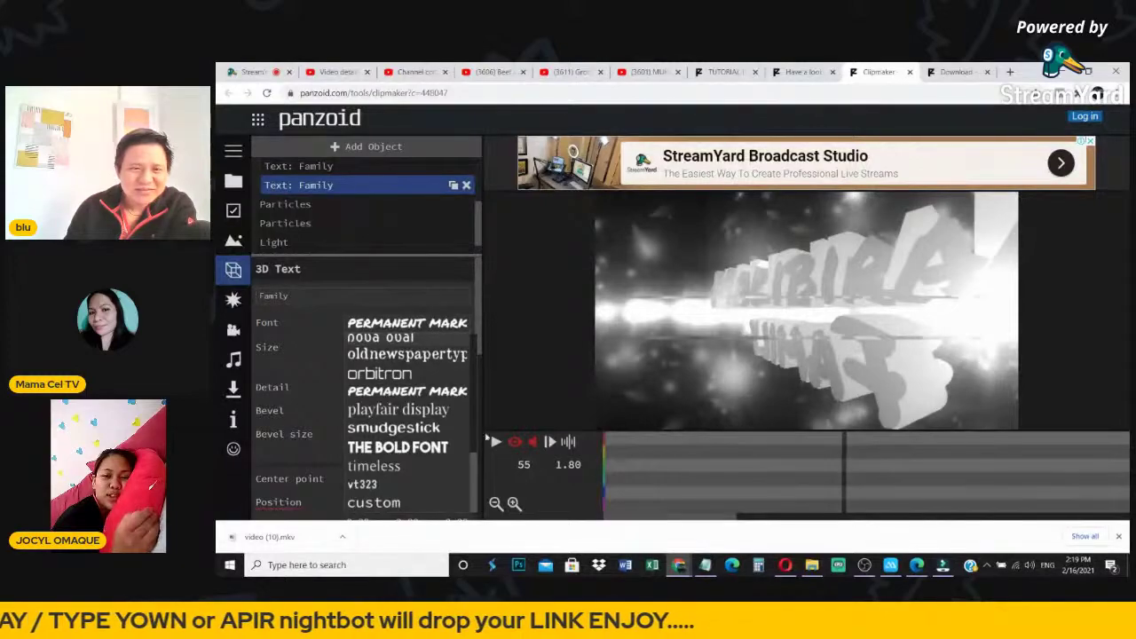
left_click(495, 441)
left_click(495, 442)
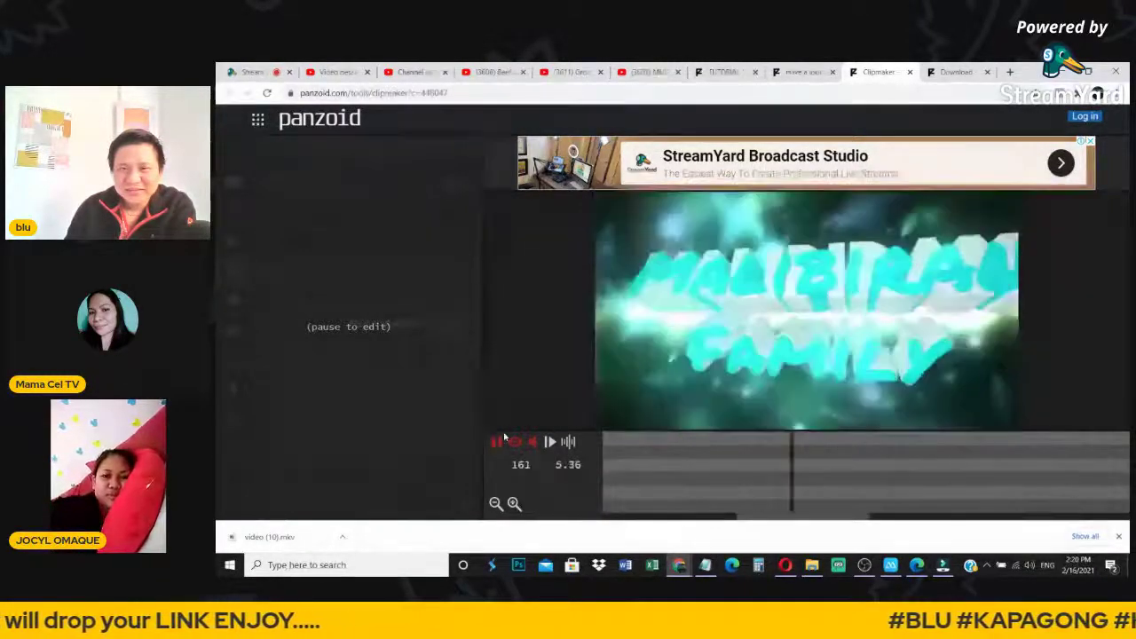
Give the first Malibiran 3D text Permanent Marker as well and replay the intro.
left_click(500, 443)
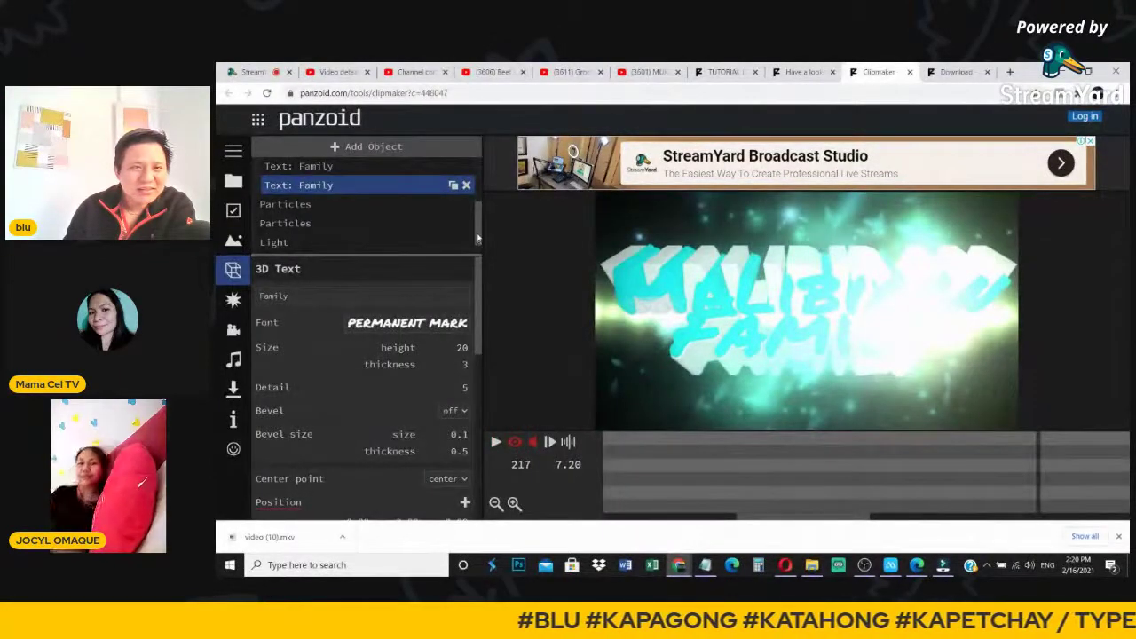
scroll(478, 238, "up", 3)
left_click(362, 204)
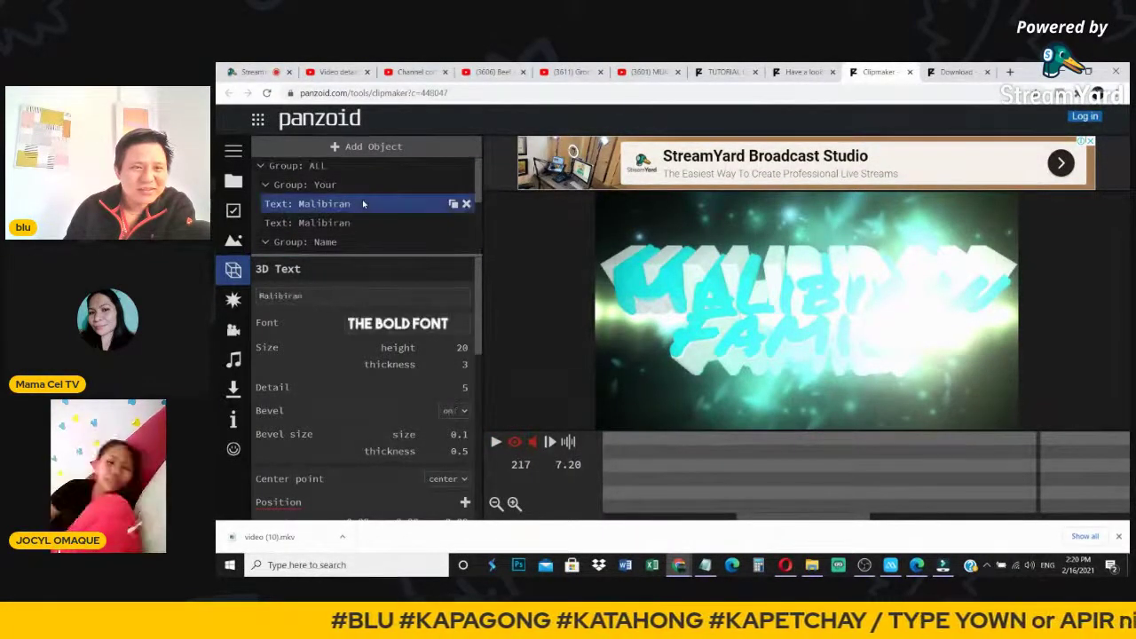
left_click(391, 325)
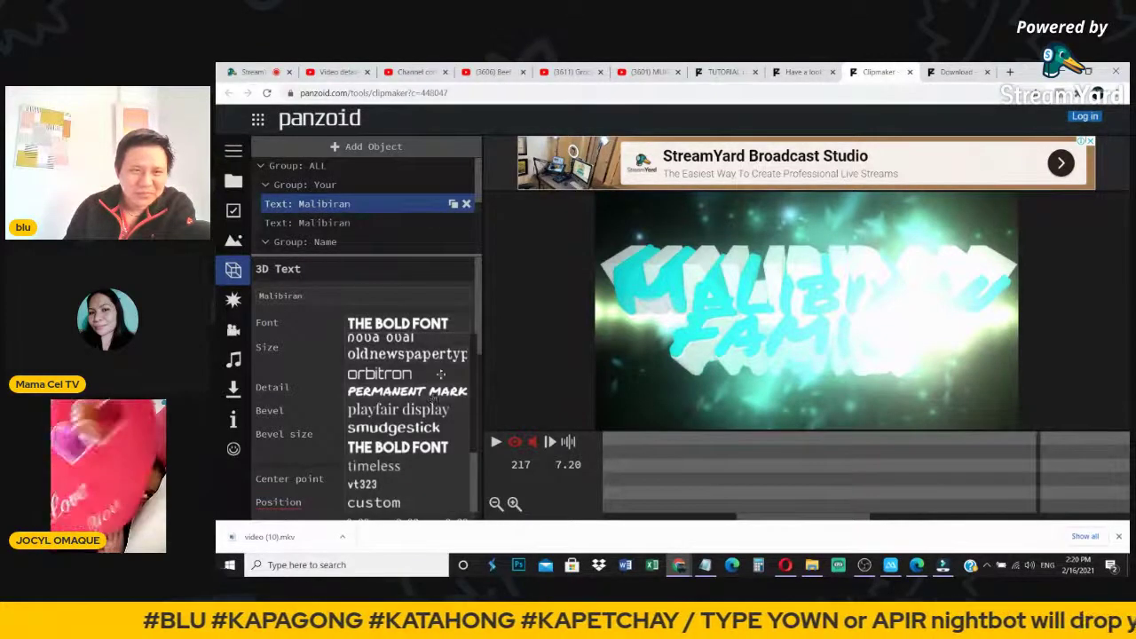
left_click(439, 388)
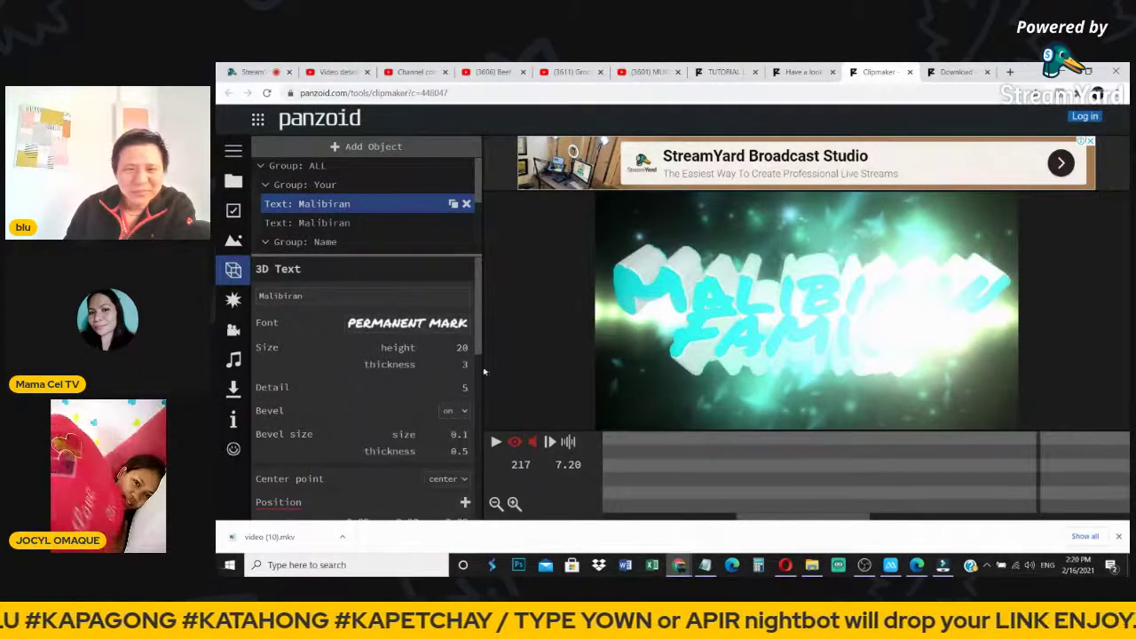
left_click(496, 444)
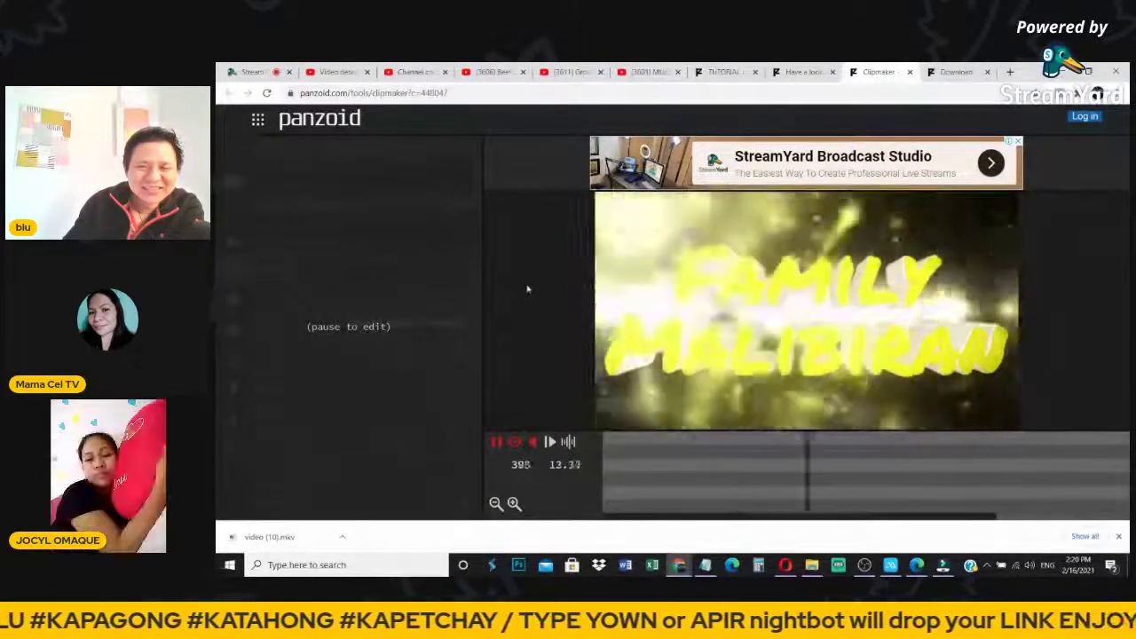
Pause the preview at the clip's final frame, 14.97 s (frame 450).
left_click(496, 447)
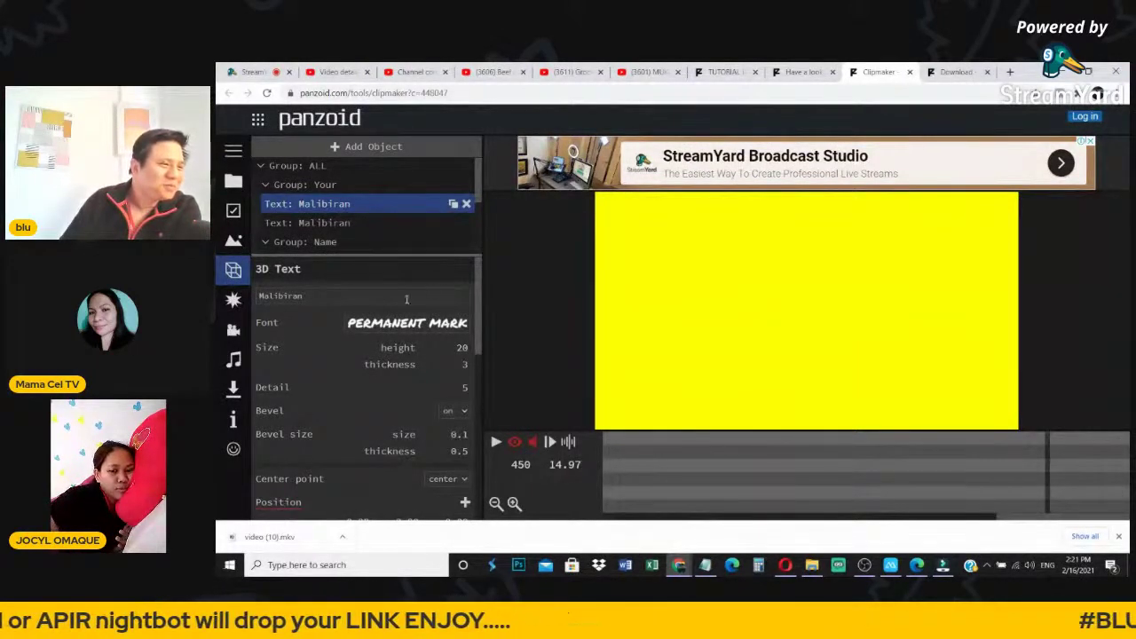
Replay the intro, pausing twice to end at 12.87 s, then go to the StreamYard studio.
left_click(496, 443)
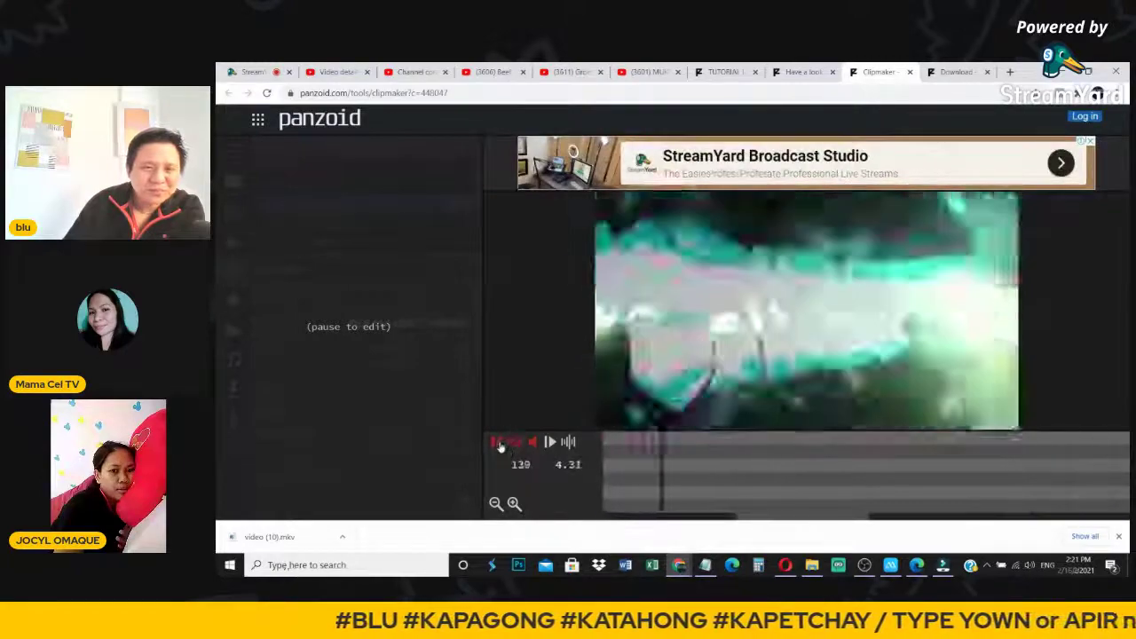
key("space")
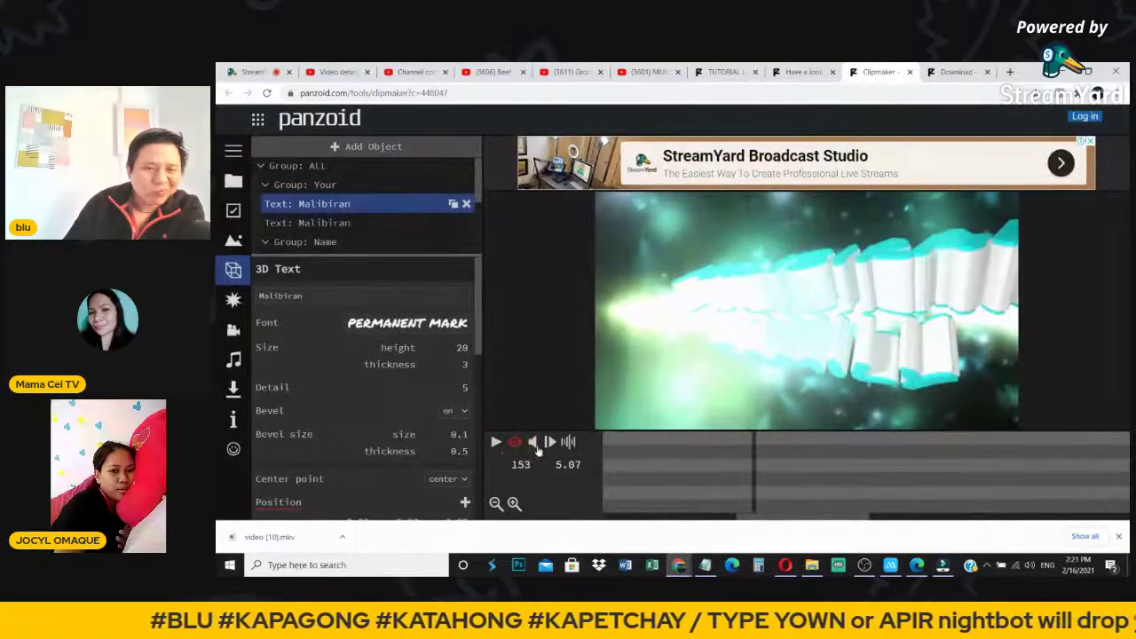
left_click(496, 443)
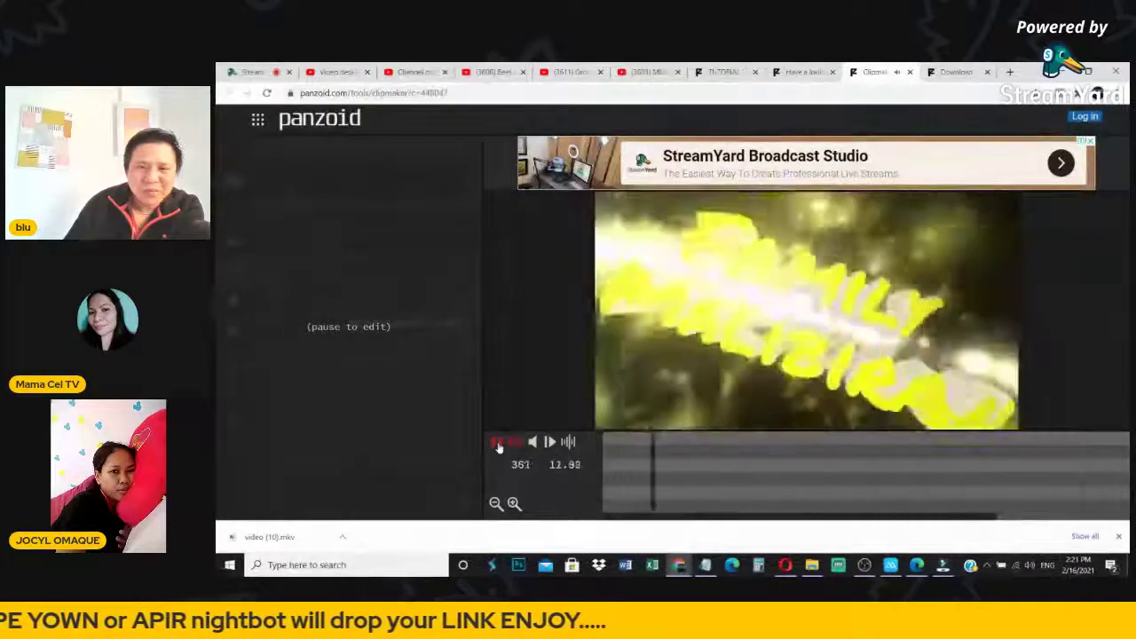
left_click(499, 446)
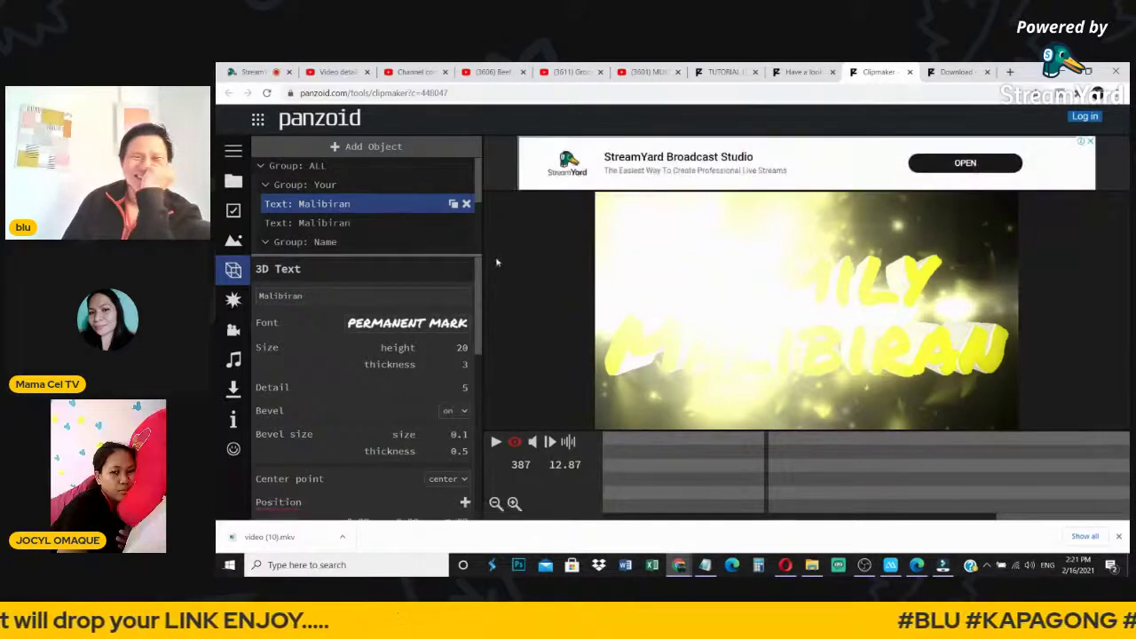
left_click(236, 70)
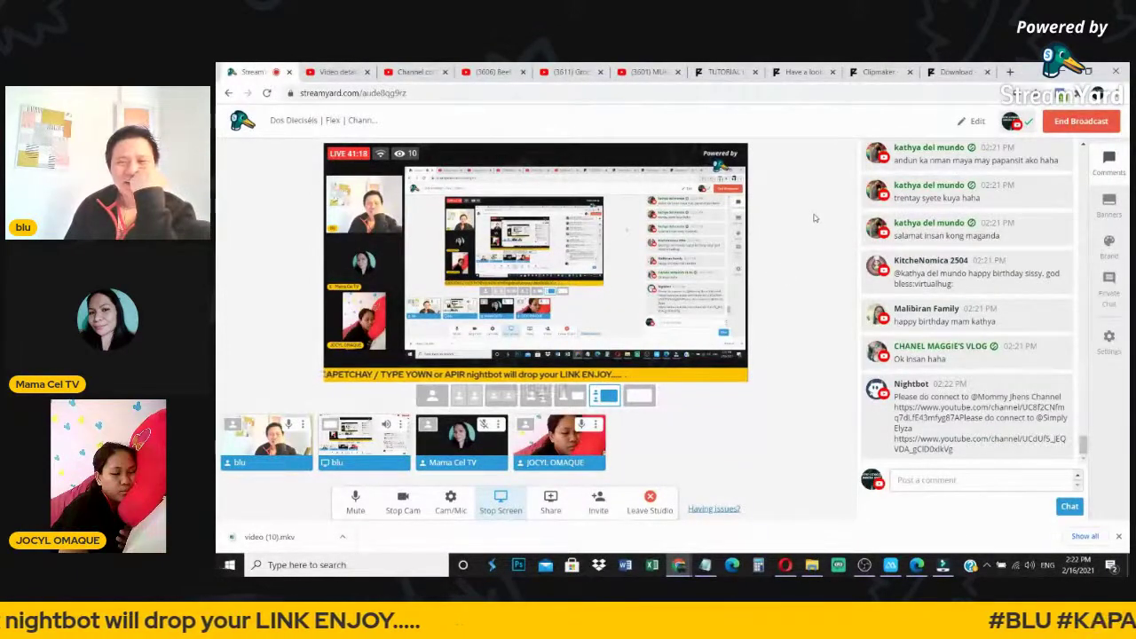
Copy the saved premiere message and link from Notepad.
left_click(646, 72)
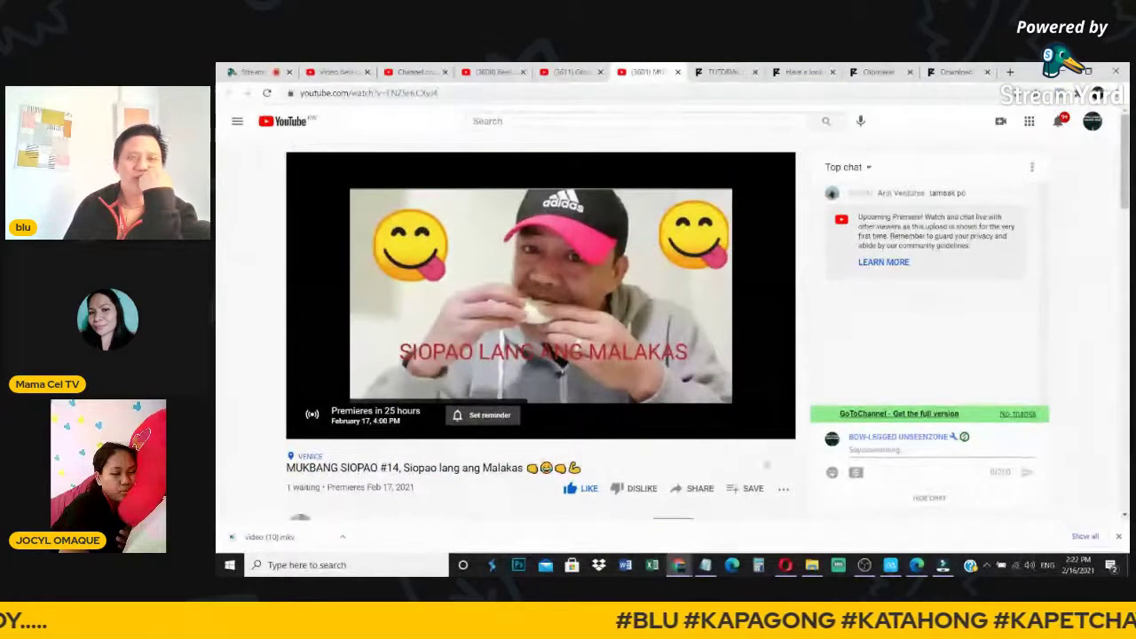
left_click(705, 565)
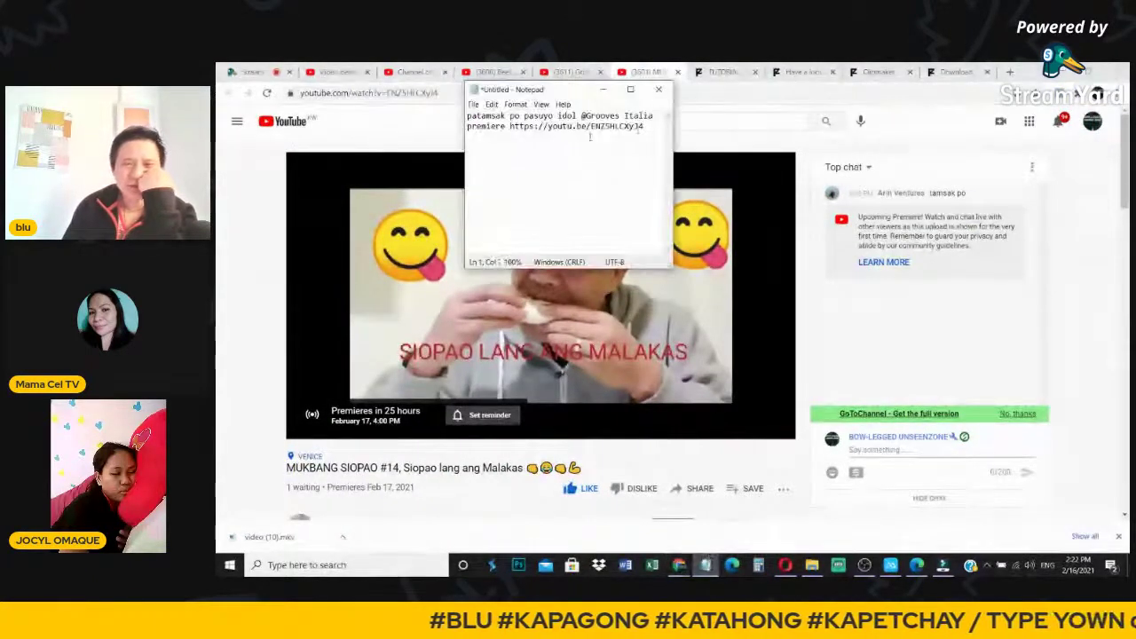
left_click_drag(647, 127, 468, 116)
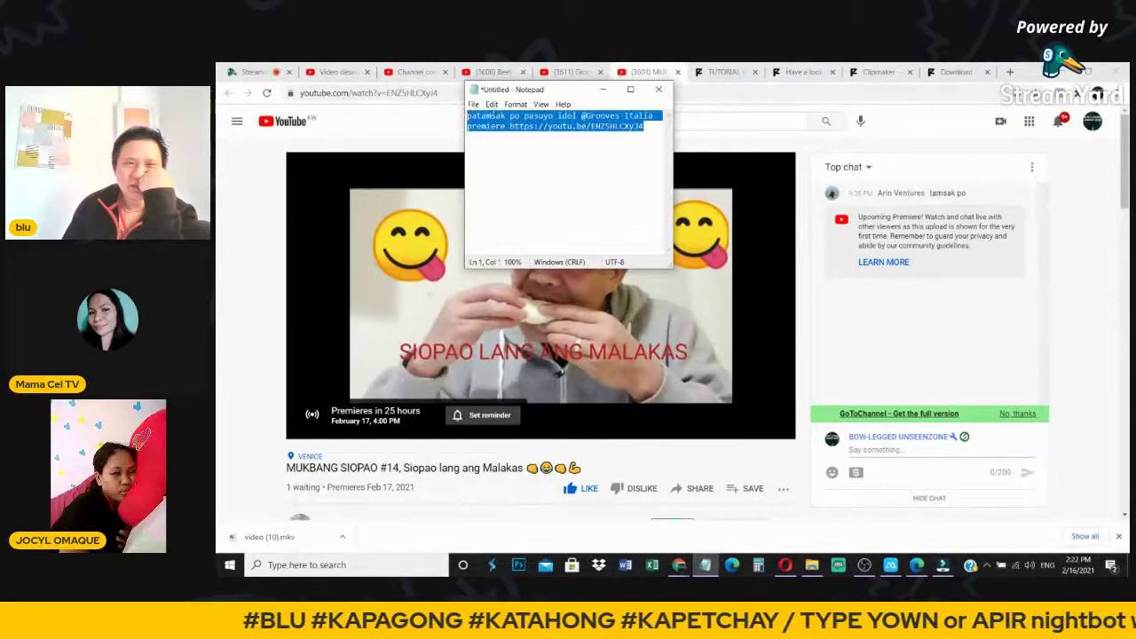
right_click(493, 114)
left_click(564, 145)
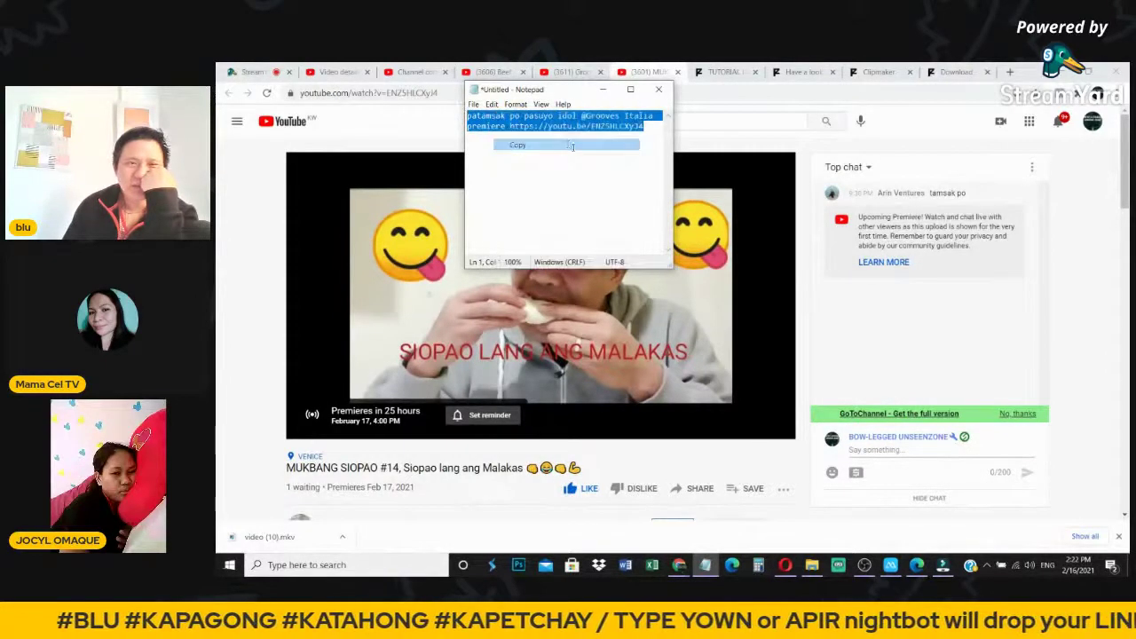
Paste the premiere message into the live stream chat and send it.
left_click(786, 565)
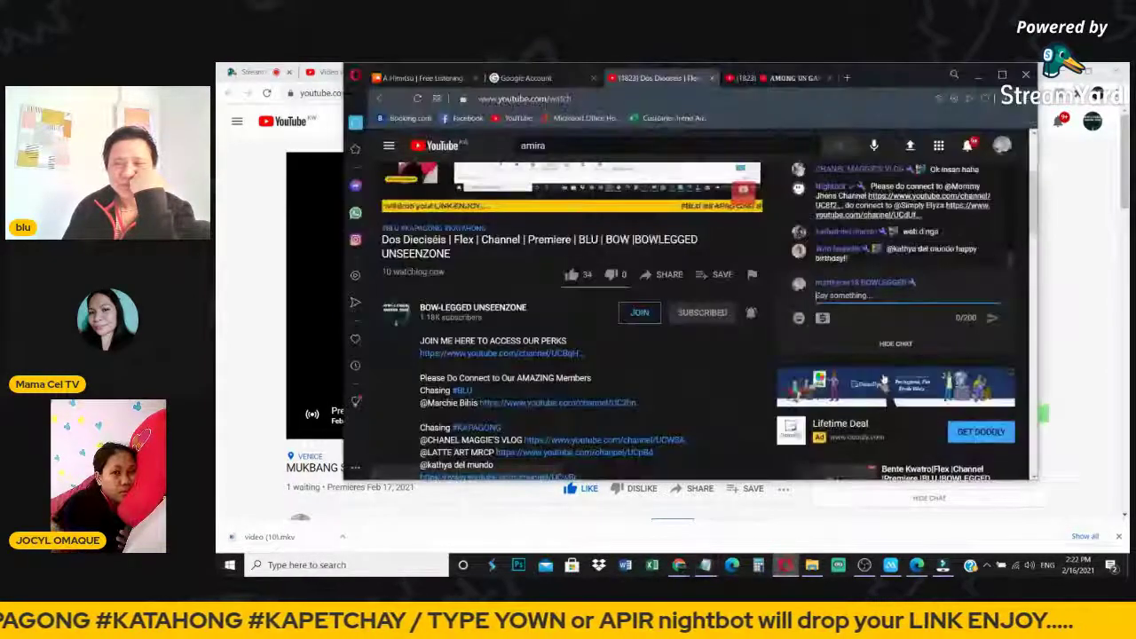
right_click(866, 298)
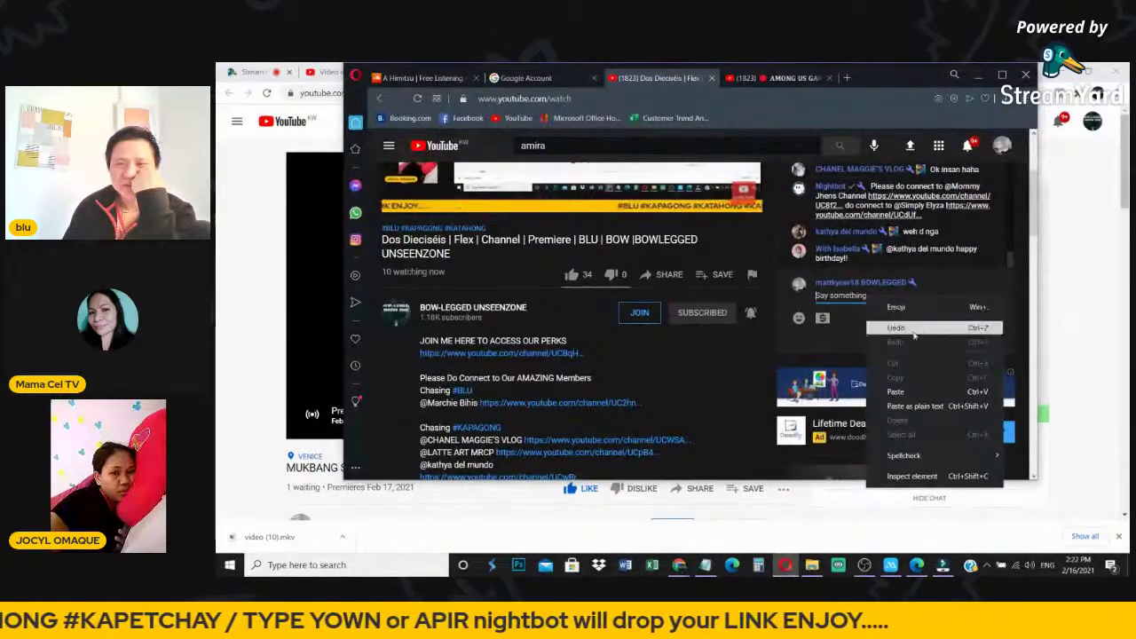
left_click(928, 373)
key("Return")
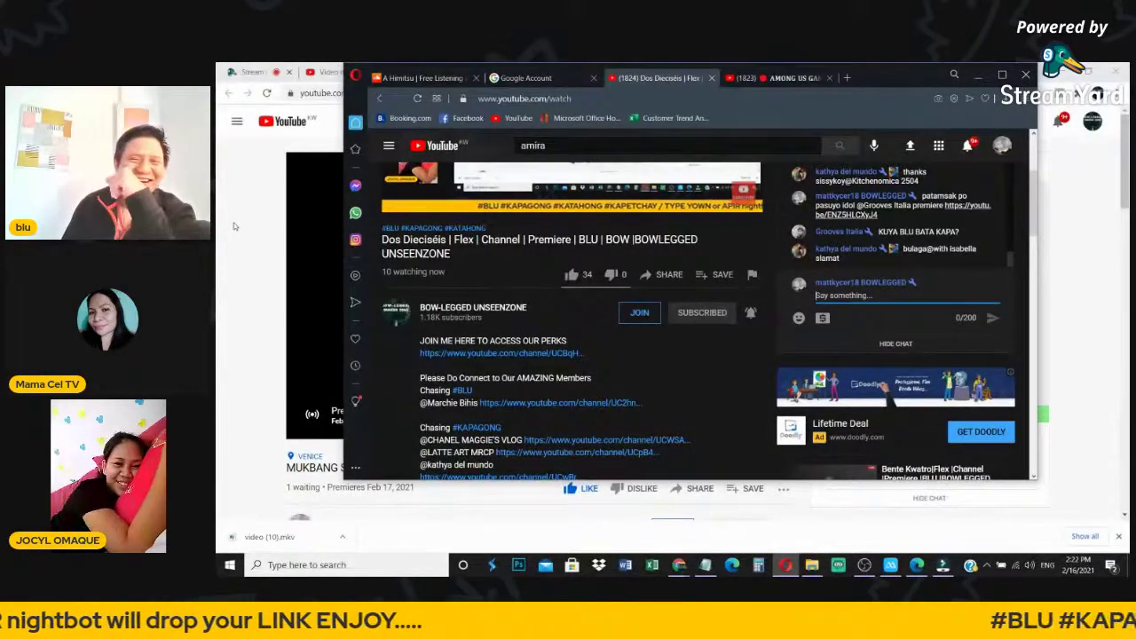
Check the StreamYard studio chat, then return to the Clipmaker project.
left_click(235, 225)
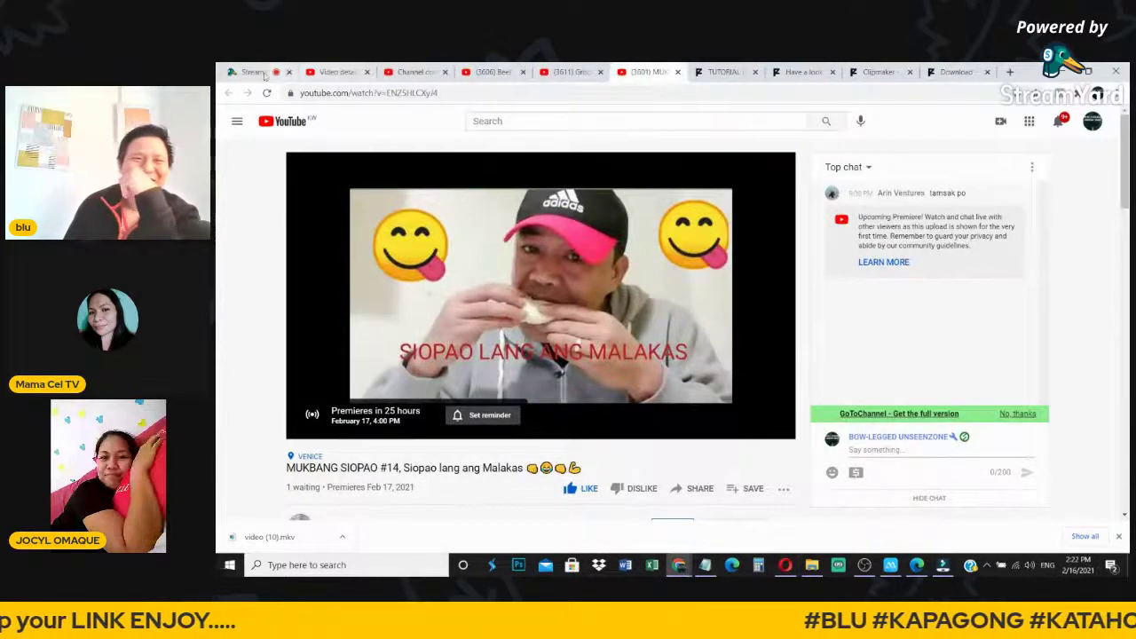
left_click(254, 72)
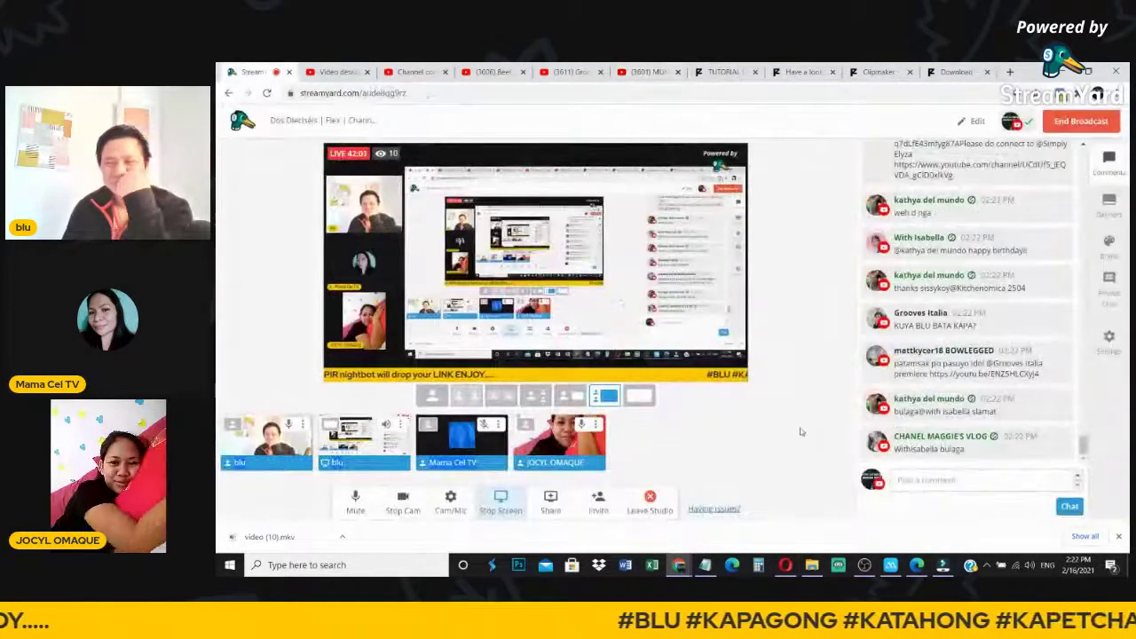
mouse_move(895, 406)
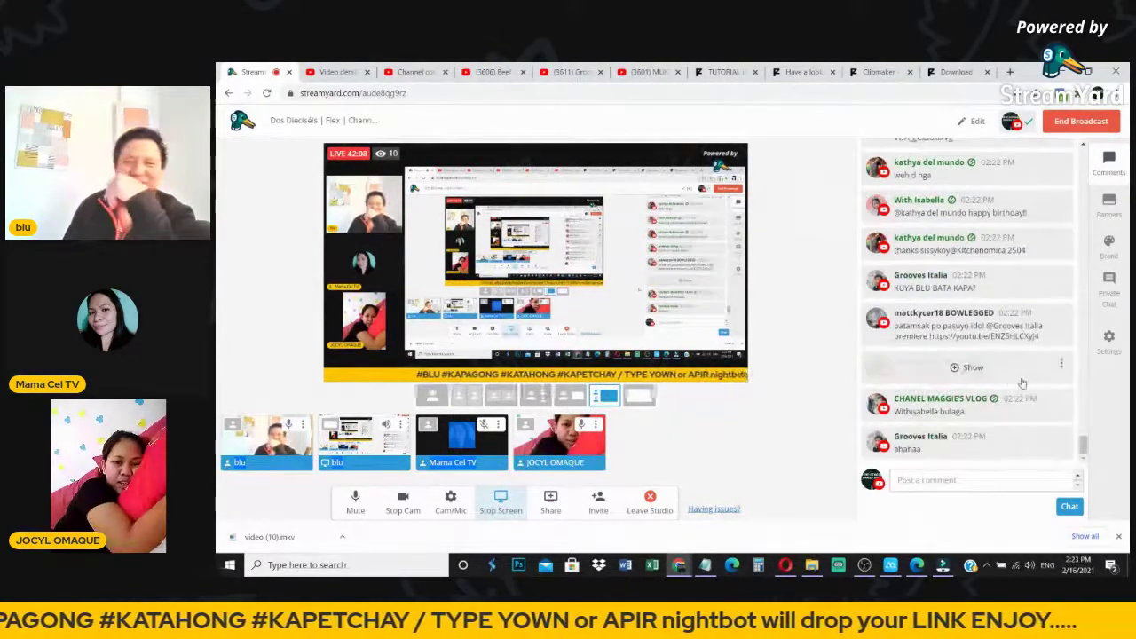
mouse_move(1027, 392)
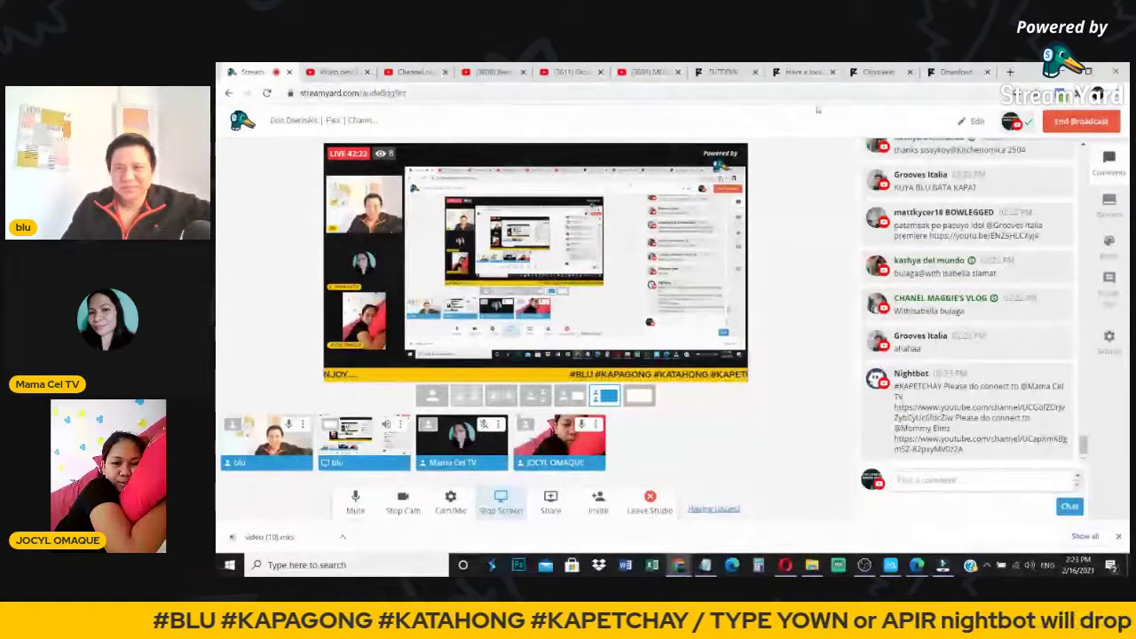
left_click(884, 73)
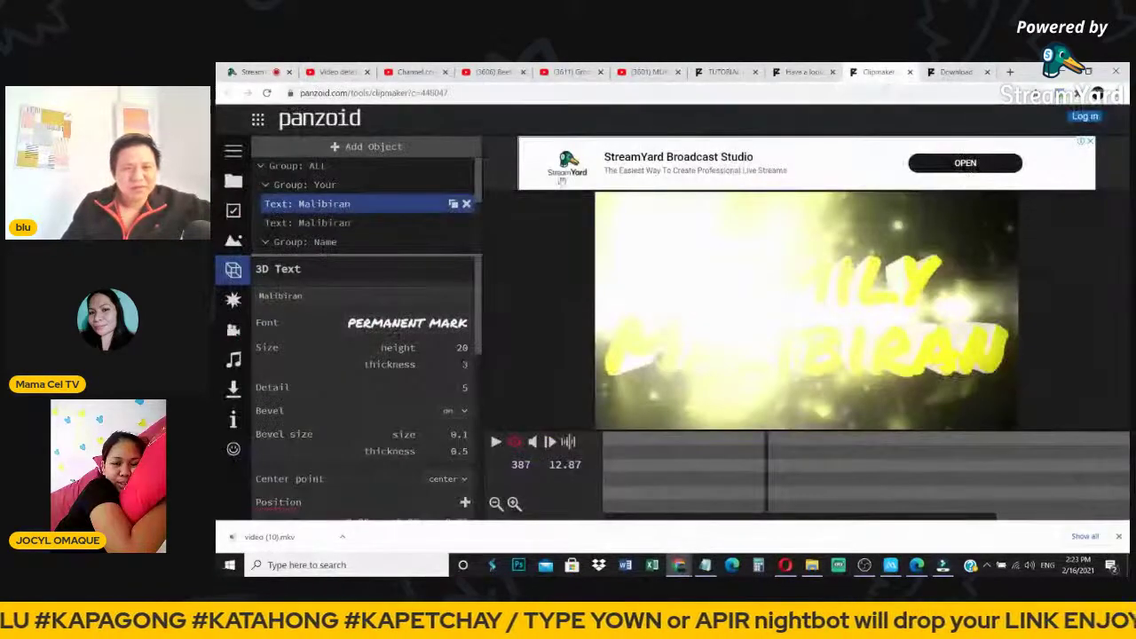
Browse the 'Have a look!' creation page.
scroll(471, 382, "down", 5)
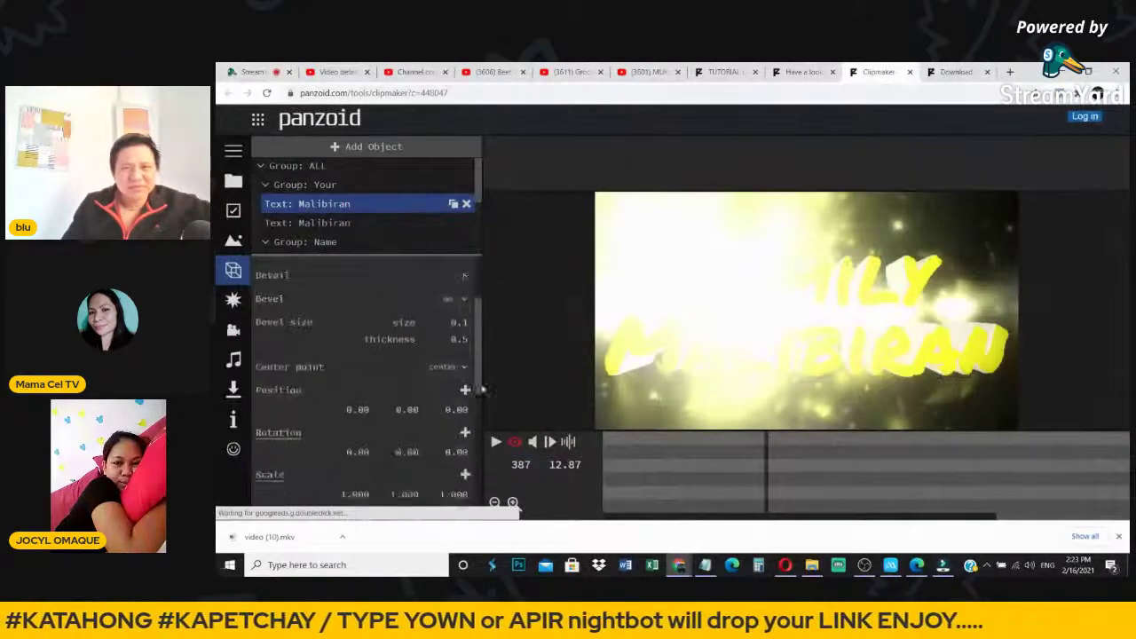
scroll(479, 382, "up", 5)
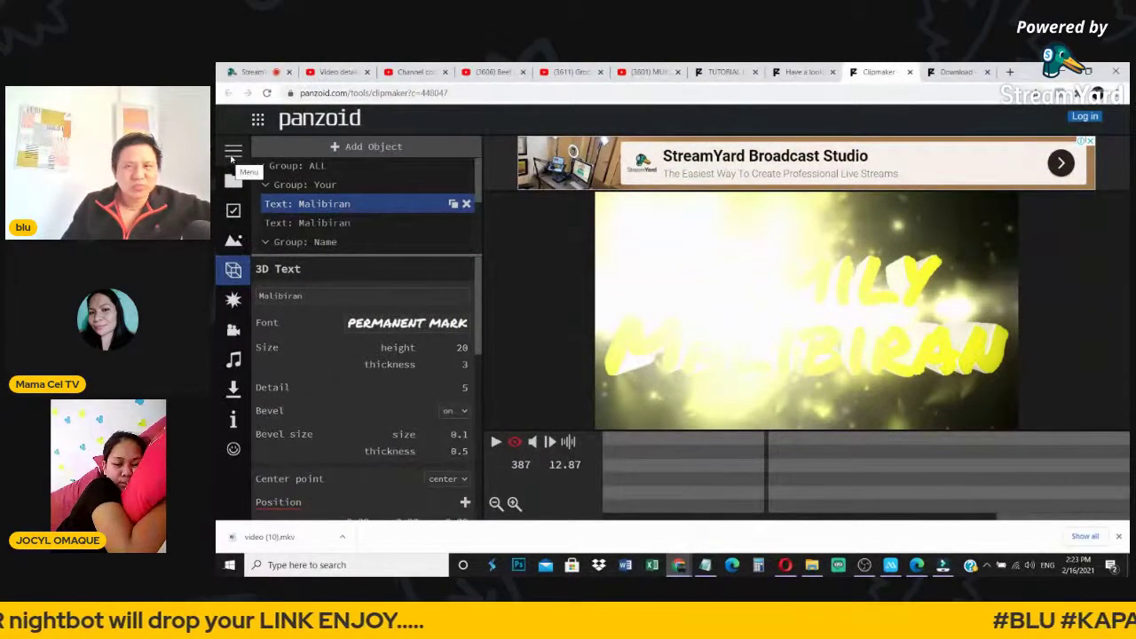
left_click(799, 72)
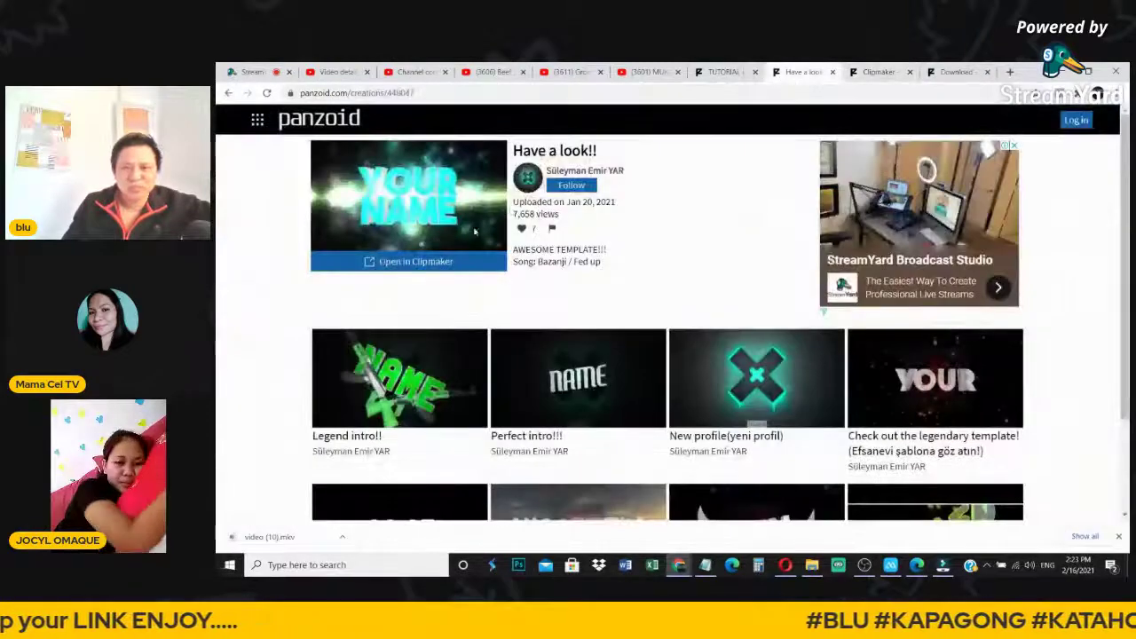
scroll(470, 266, "down", 2)
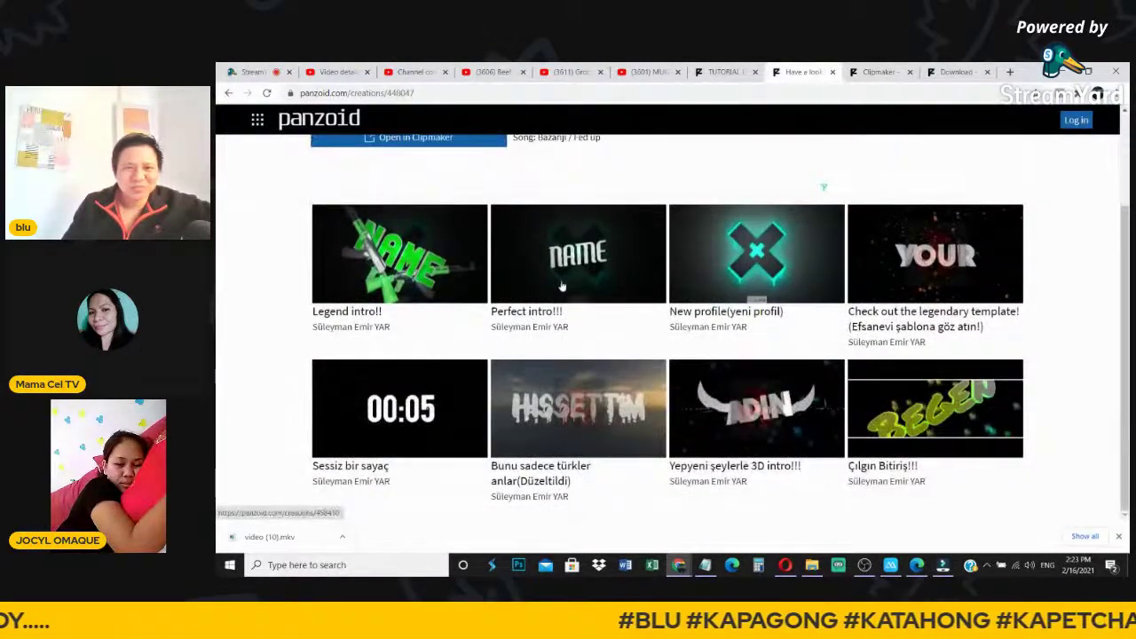
scroll(559, 287, "up", 2)
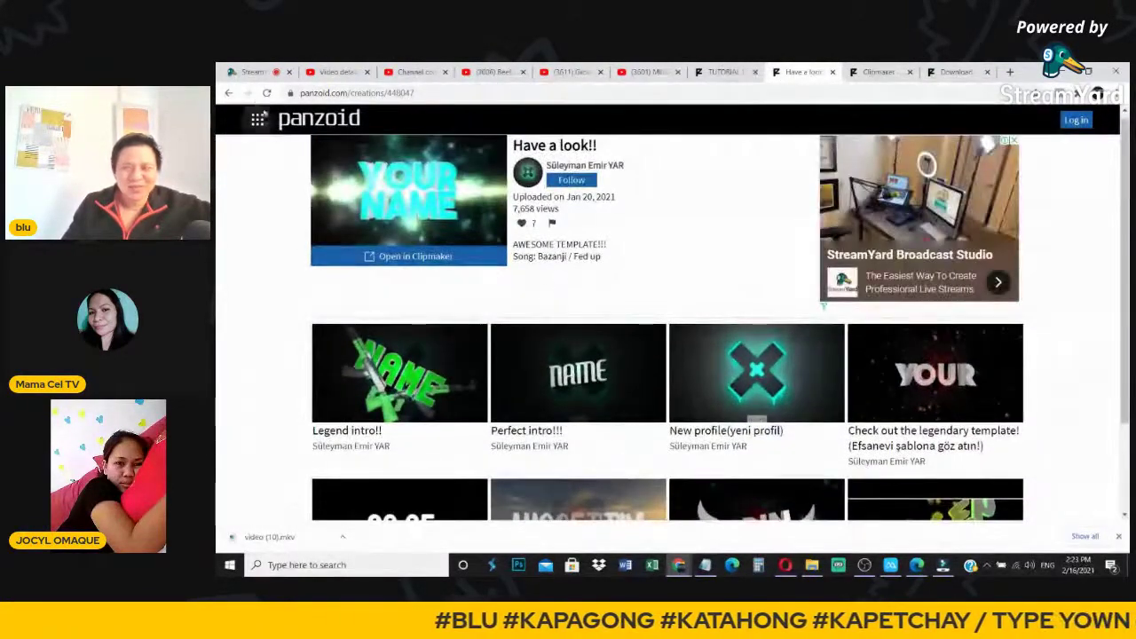
Back in Creations, open another creator's intro as a new Clipmaker project.
left_click(229, 93)
scroll(697, 282, "down", 5)
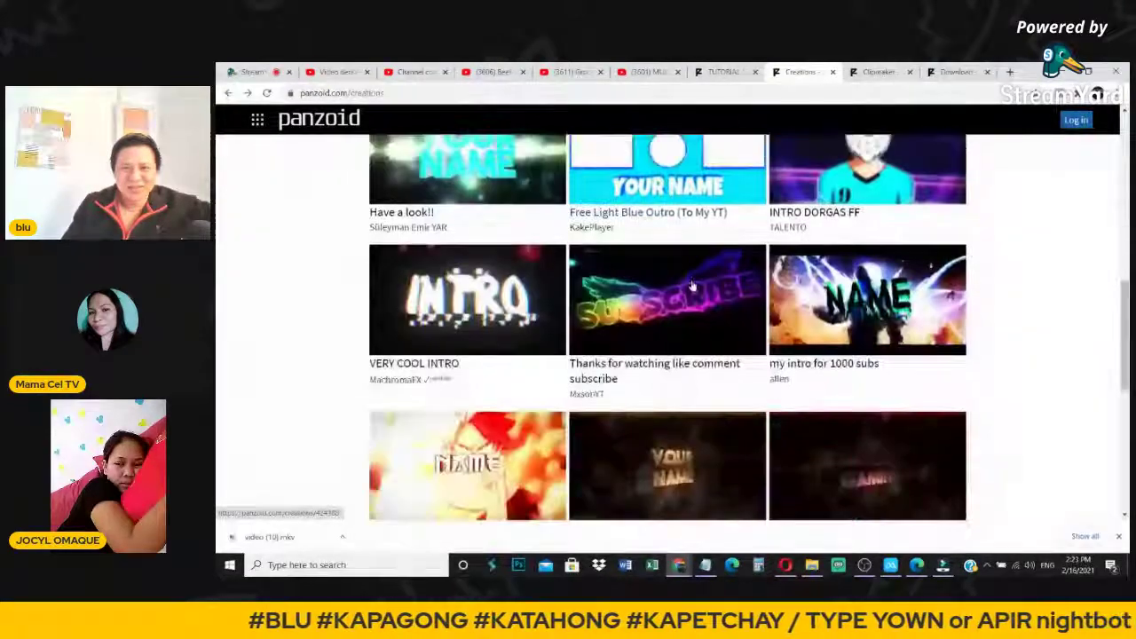
scroll(691, 290, "down", 2)
scroll(710, 284, "down", 1)
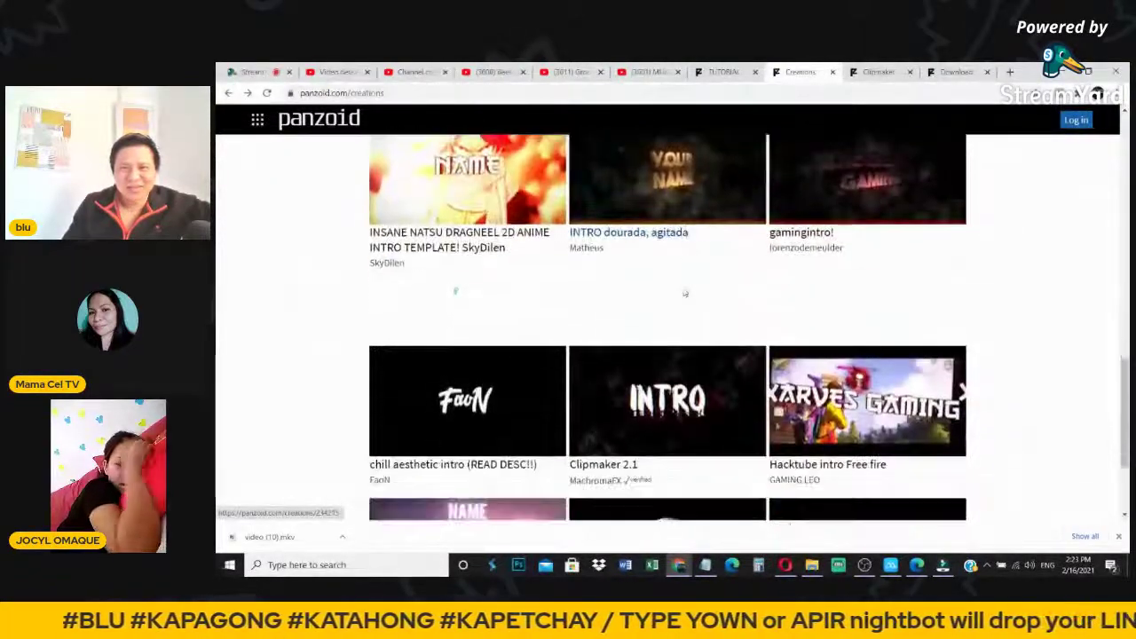
left_click(894, 199)
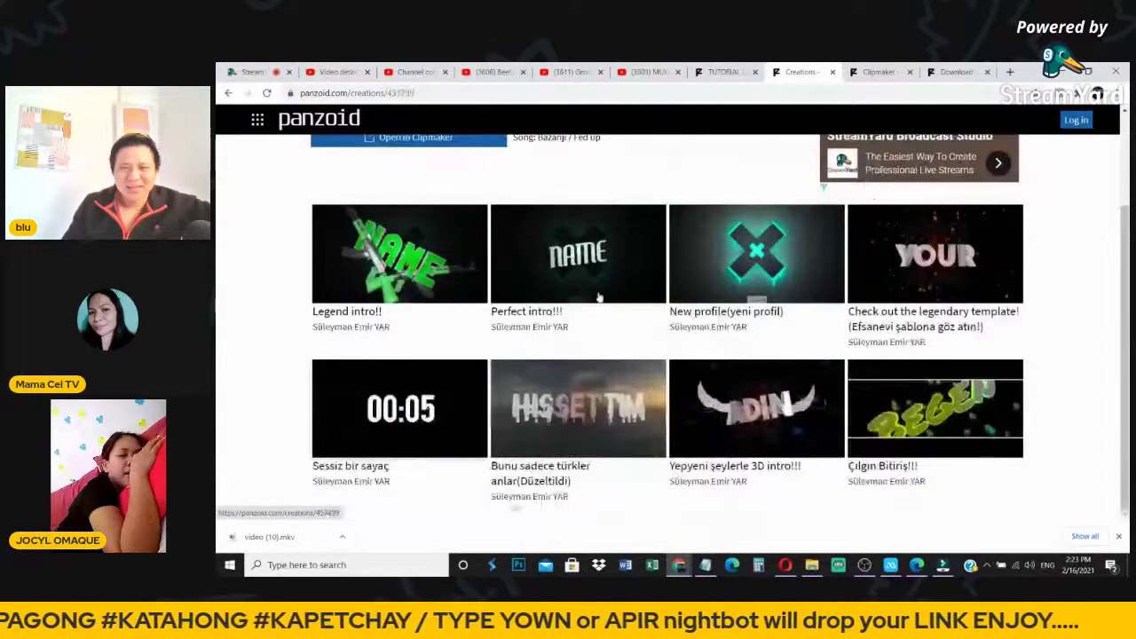
left_click(563, 299)
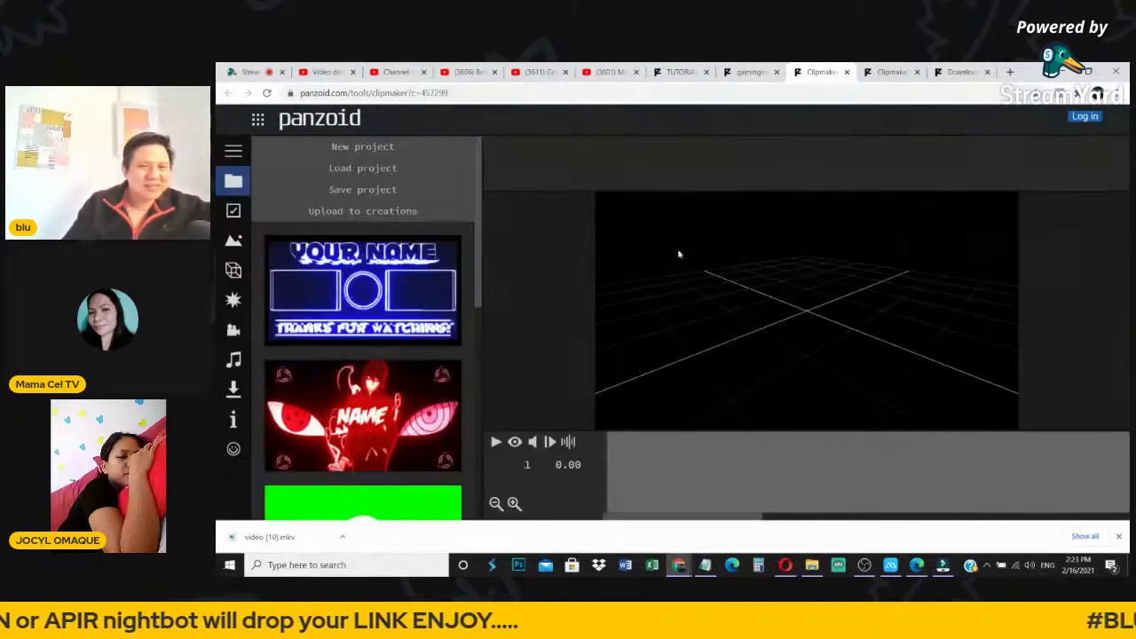
Load the INTRO template and preview it on a plain green screen.
scroll(439, 430, "down", 10)
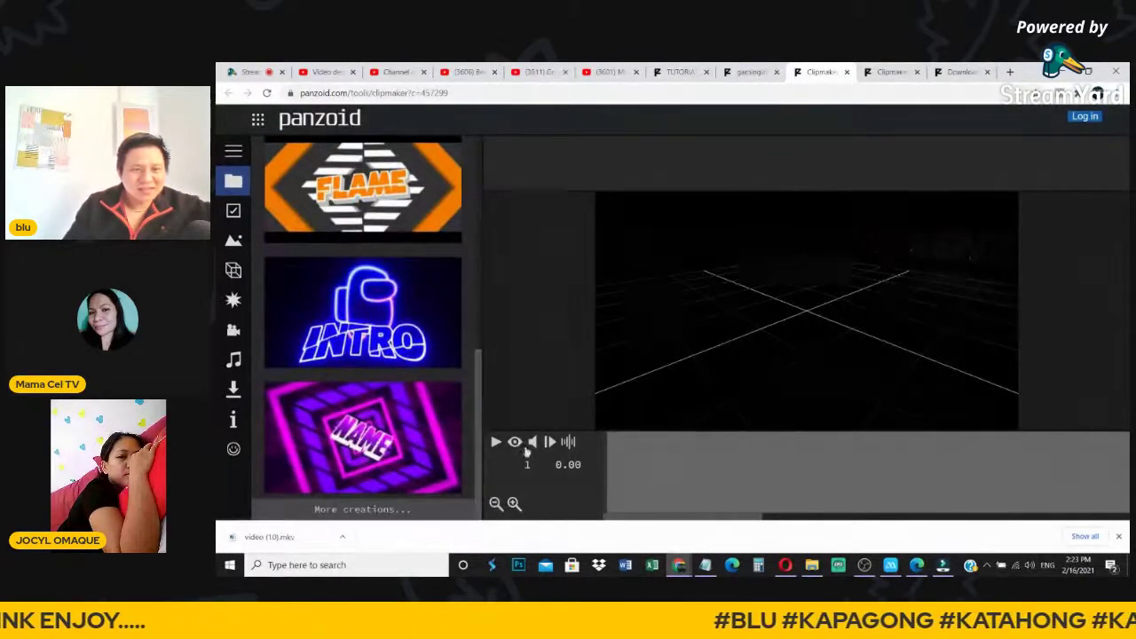
left_click(393, 333)
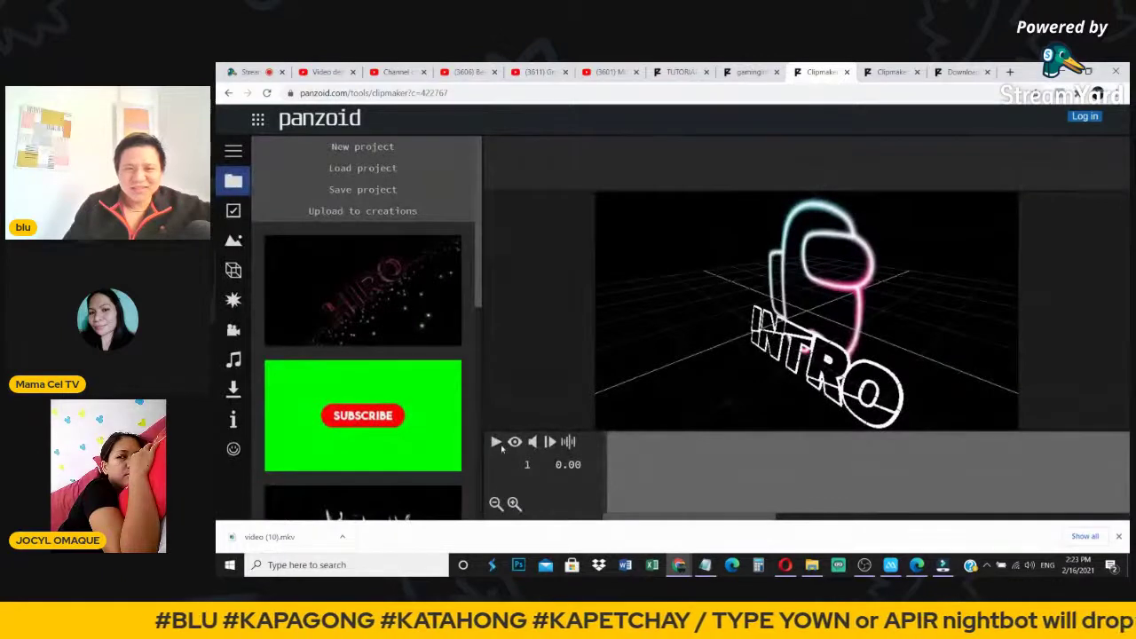
left_click(515, 443)
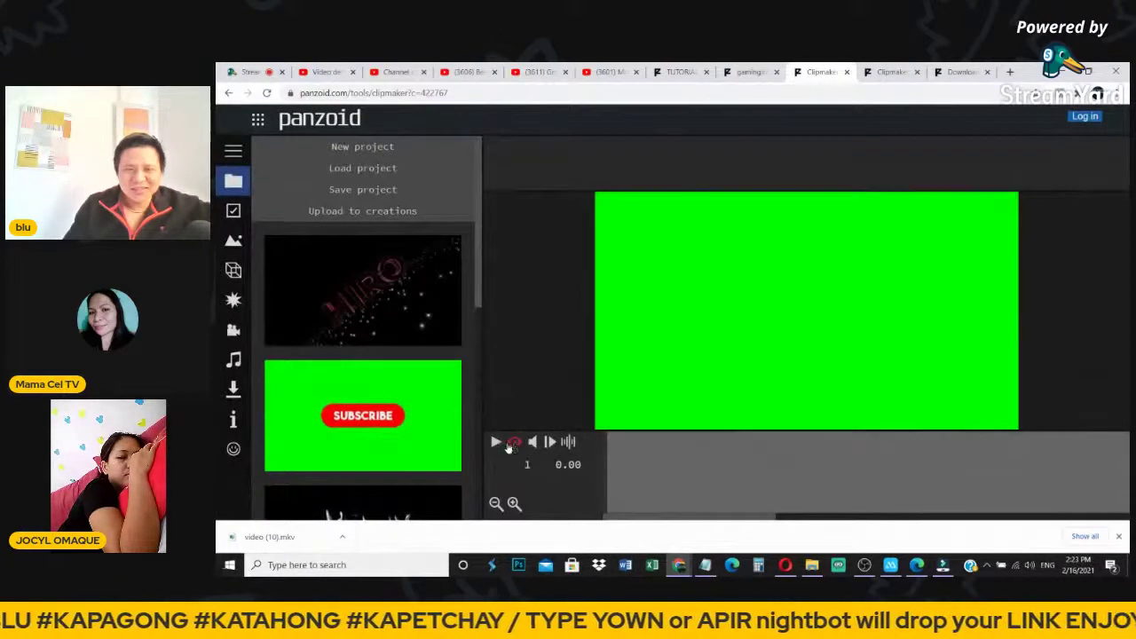
left_click(495, 443)
left_click(497, 443)
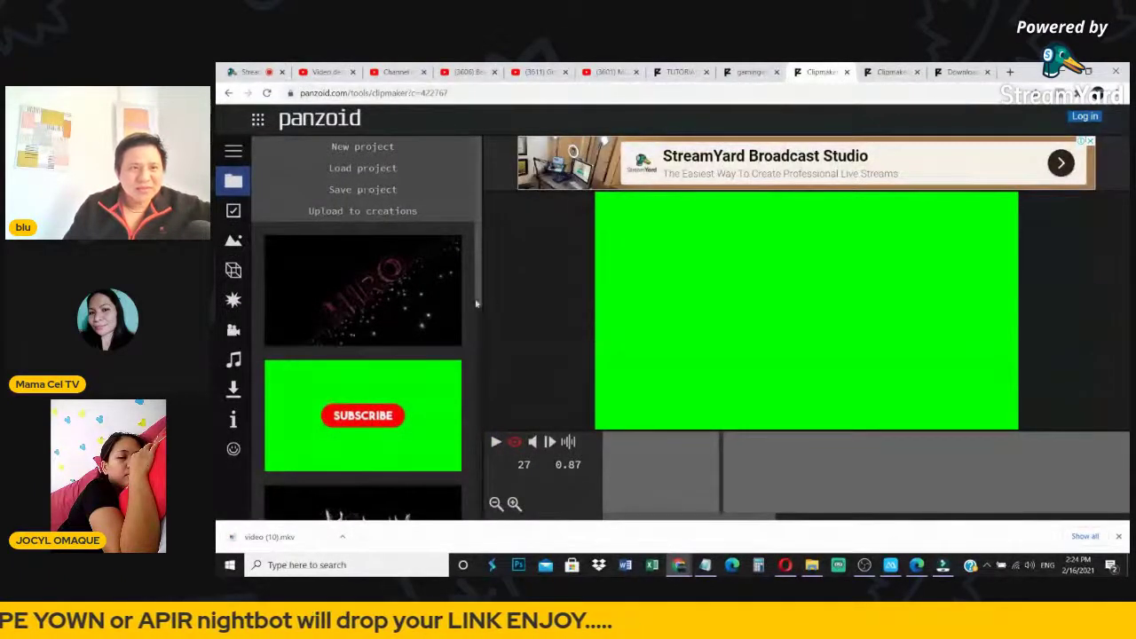
Replay the previous project up to 12.43 s, then go forward to the INTRO template.
left_click(228, 93)
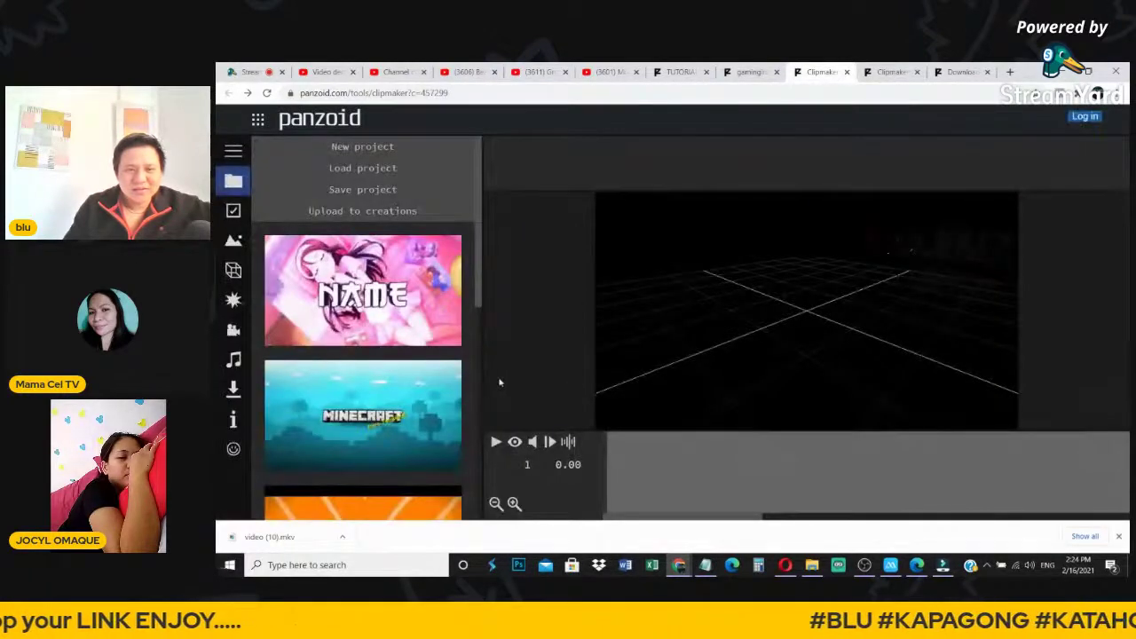
left_click(496, 442)
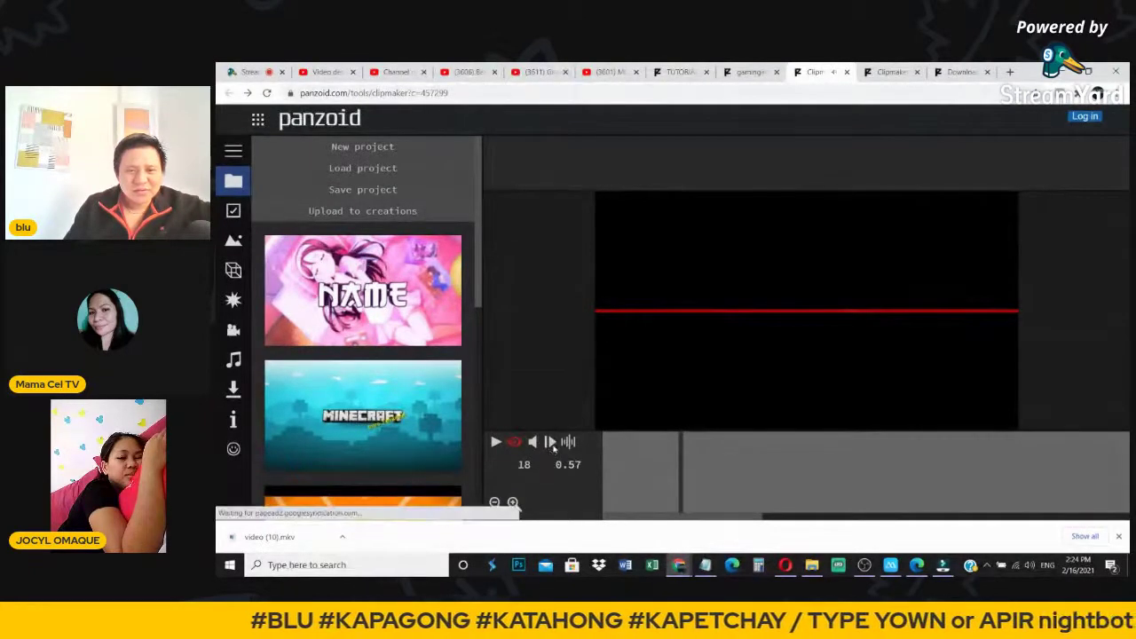
left_click(496, 444)
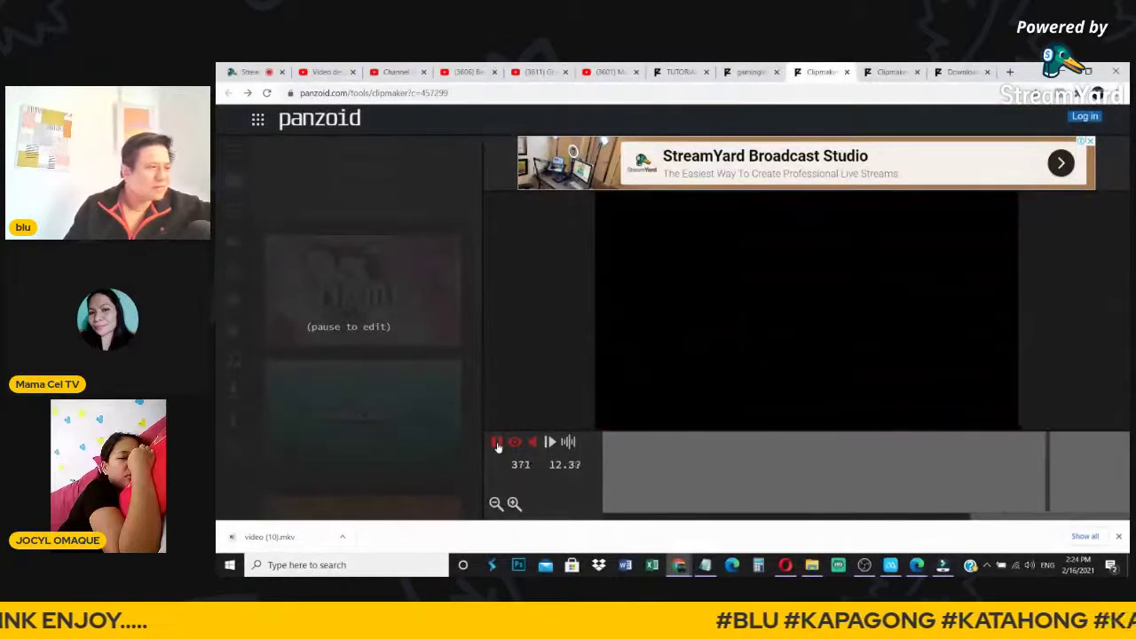
left_click(498, 443)
scroll(435, 297, "down", 5)
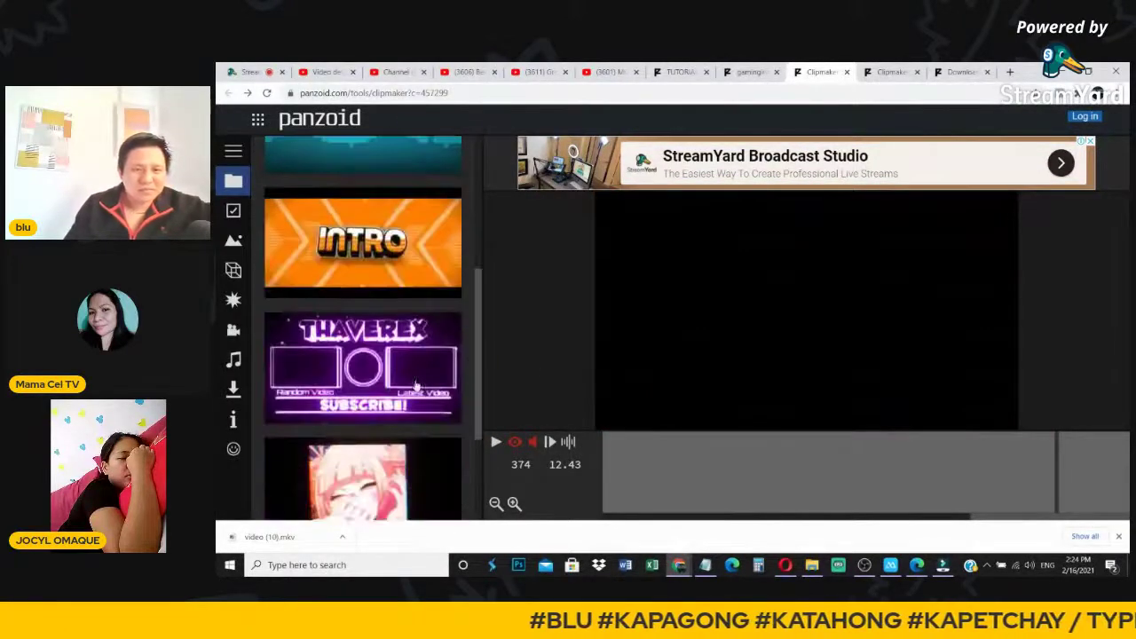
scroll(420, 362, "down", 3)
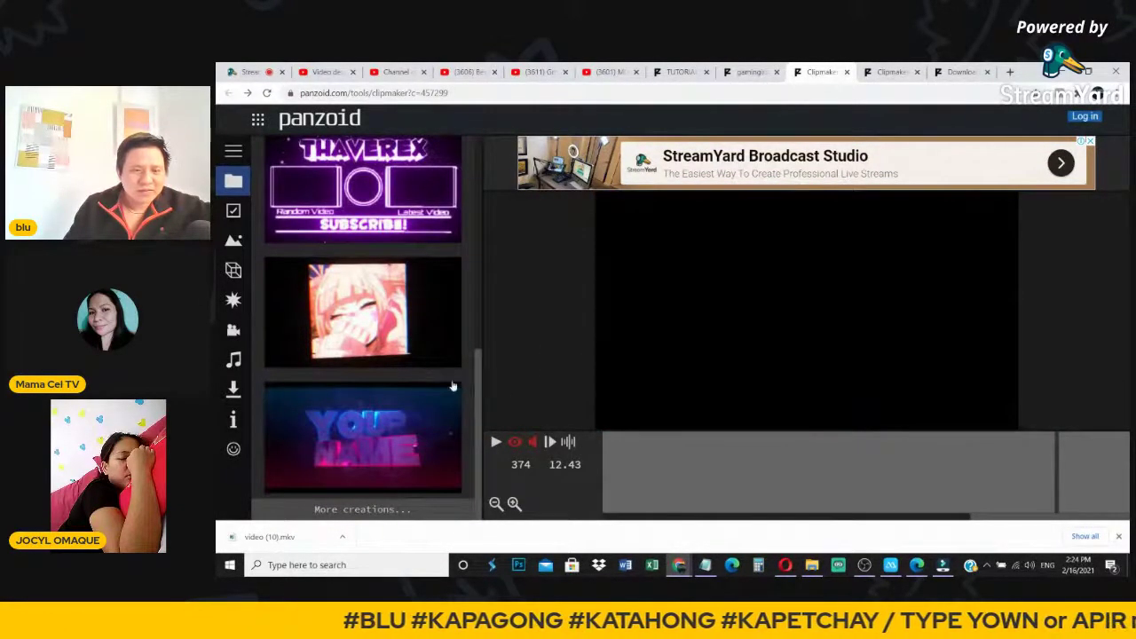
scroll(452, 382, "up", 8)
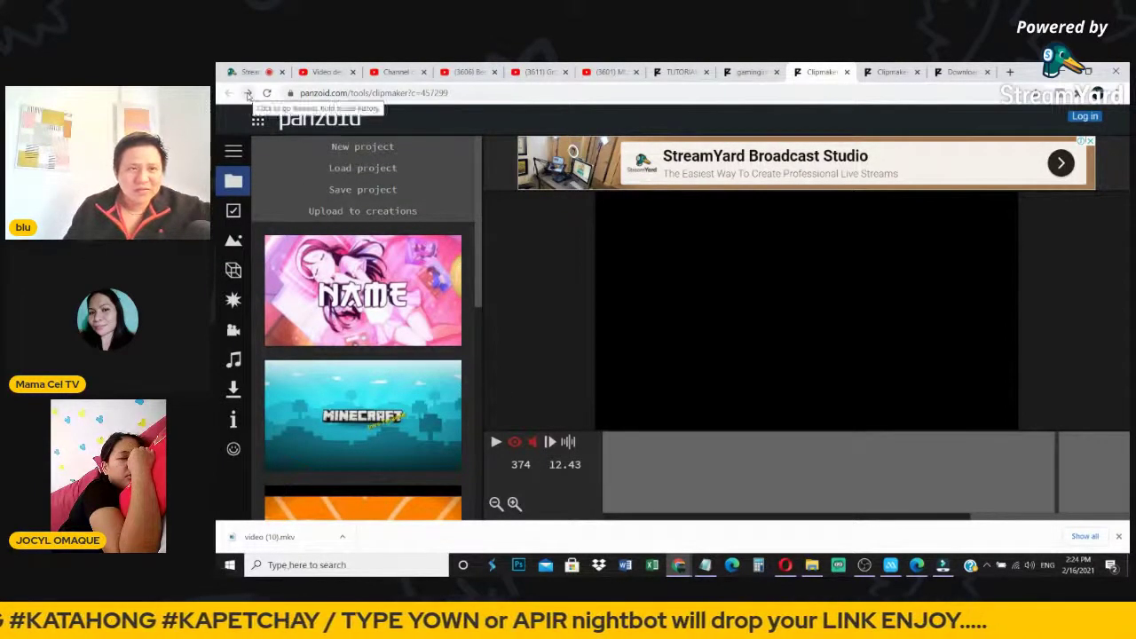
left_click(249, 93)
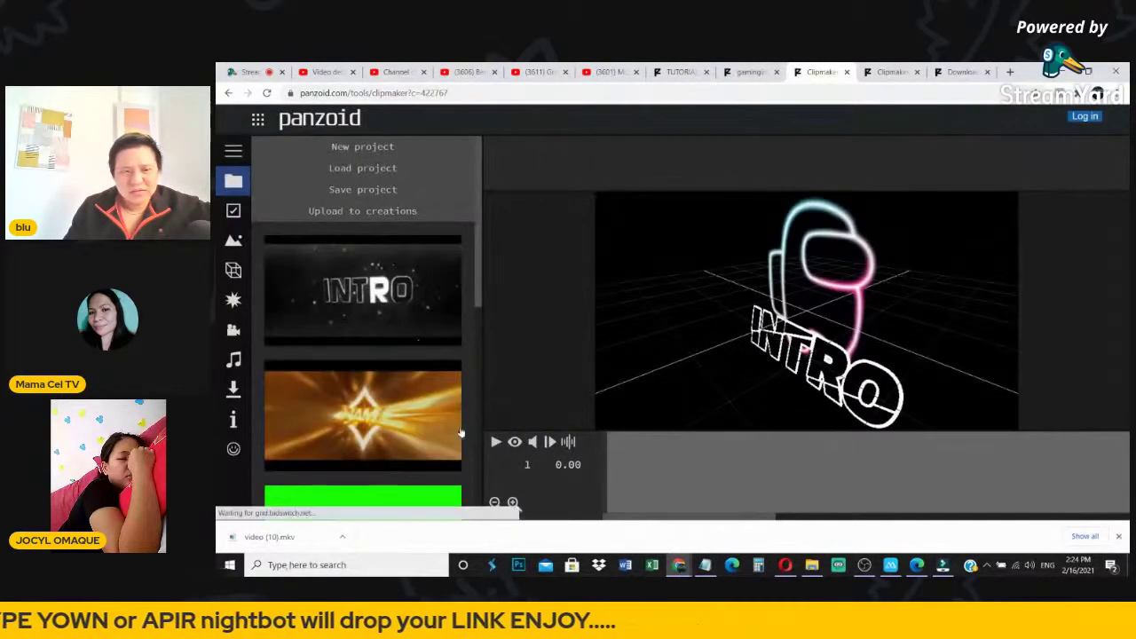
Preview the INTRO template and the previous project, then switch to StreamYard with Ctrl+1.
left_click(515, 443)
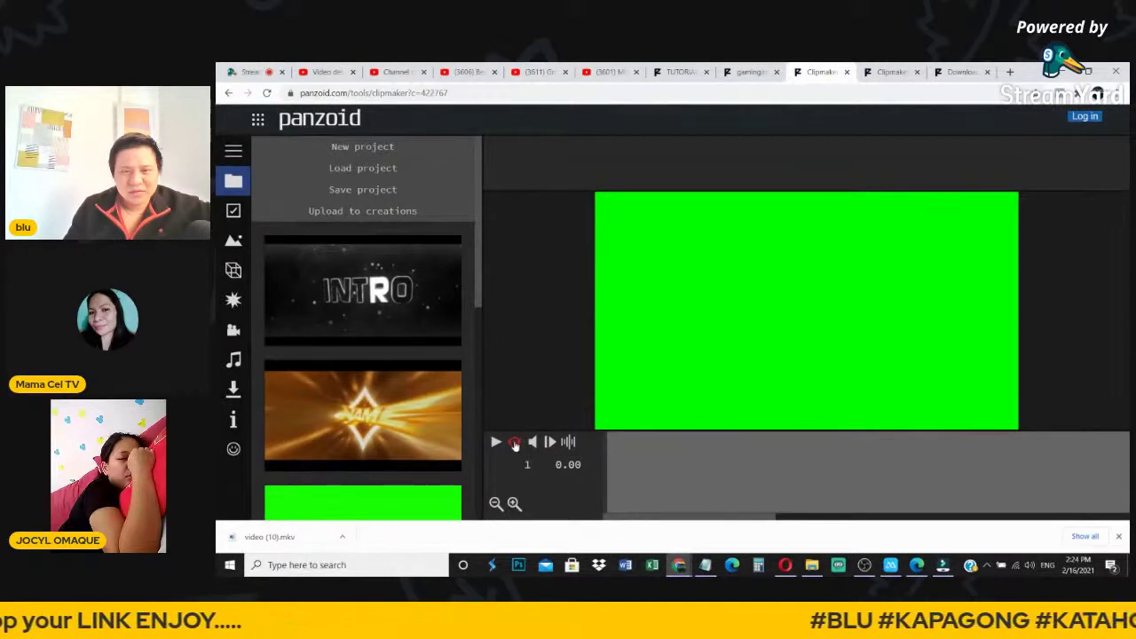
left_click(497, 443)
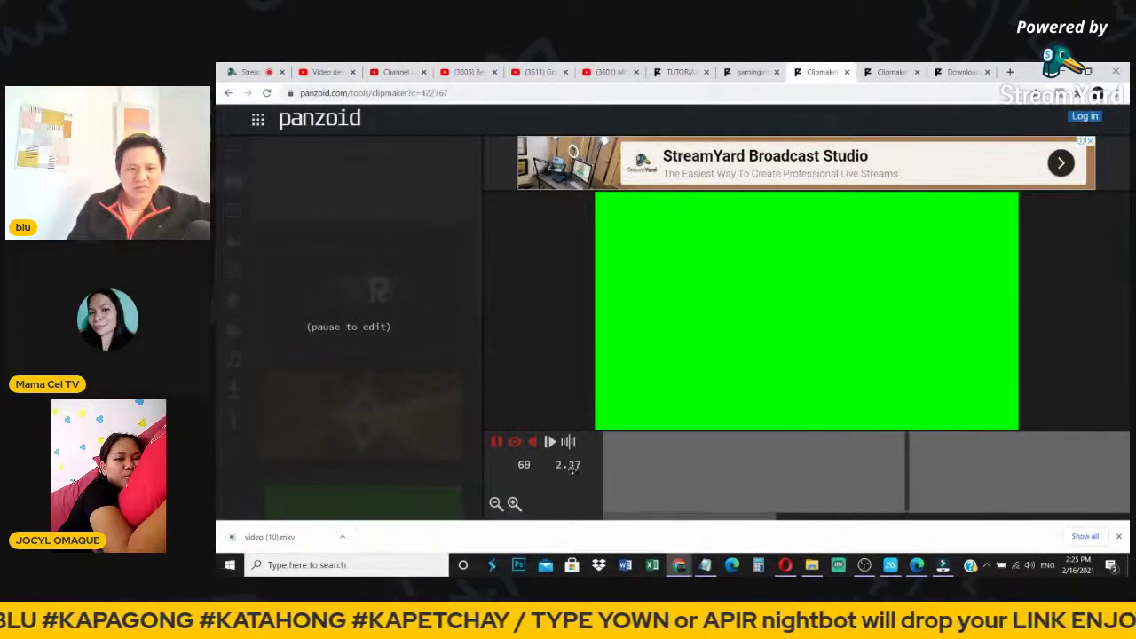
left_click(227, 94)
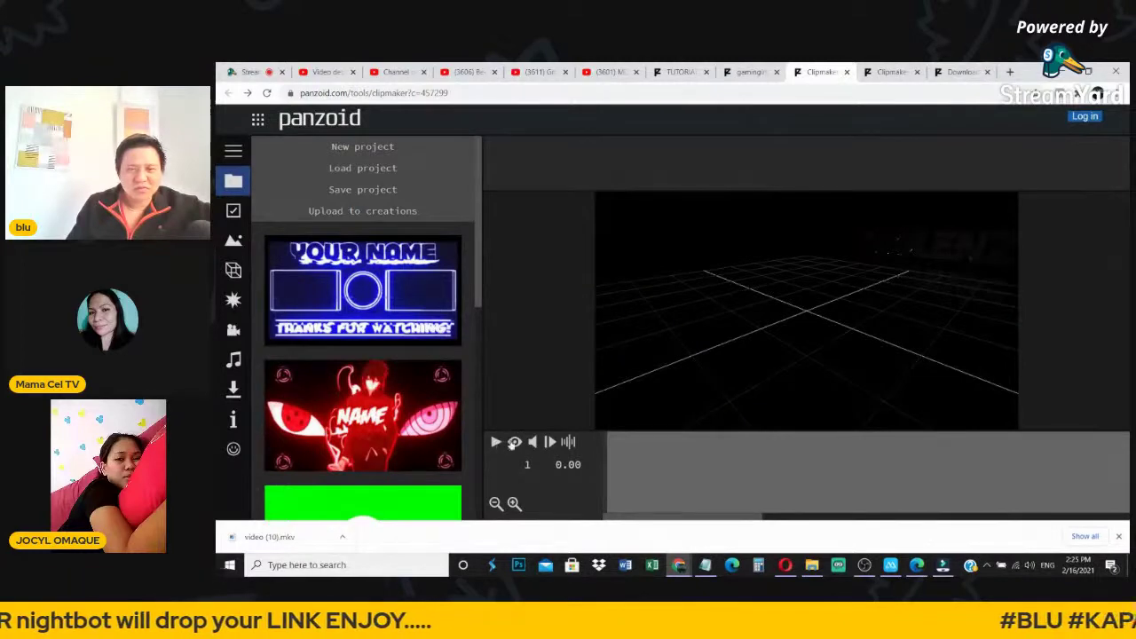
left_click(496, 442)
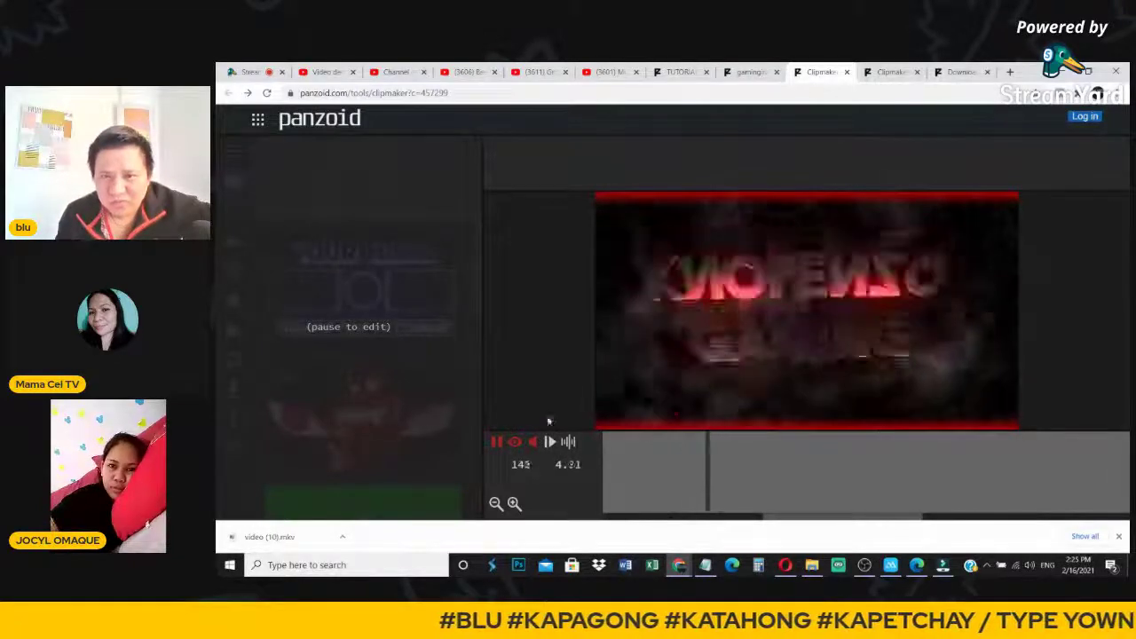
key("ctrl+1")
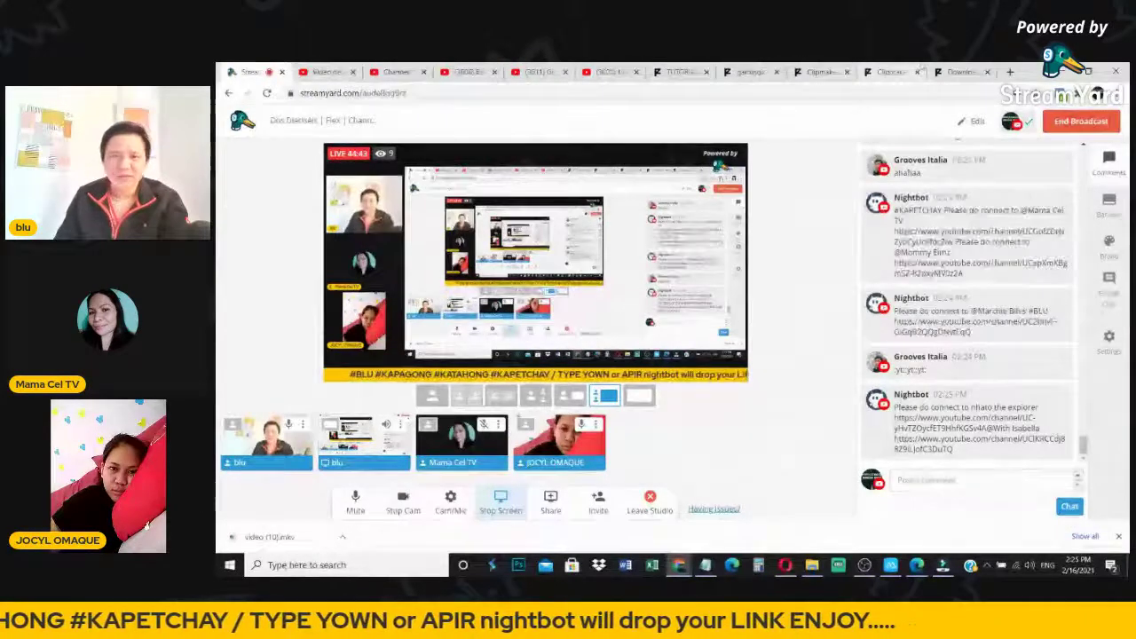
Search YouTube for a suggested channel and show its uploaded videos.
left_click(611, 72)
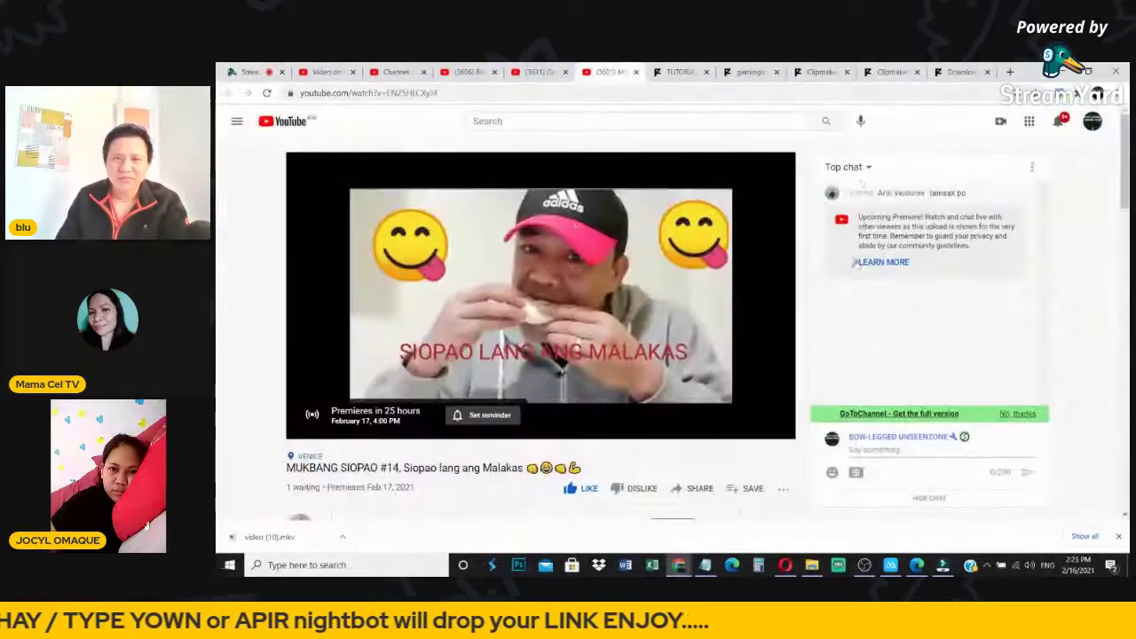
left_click(538, 73)
left_click(613, 116)
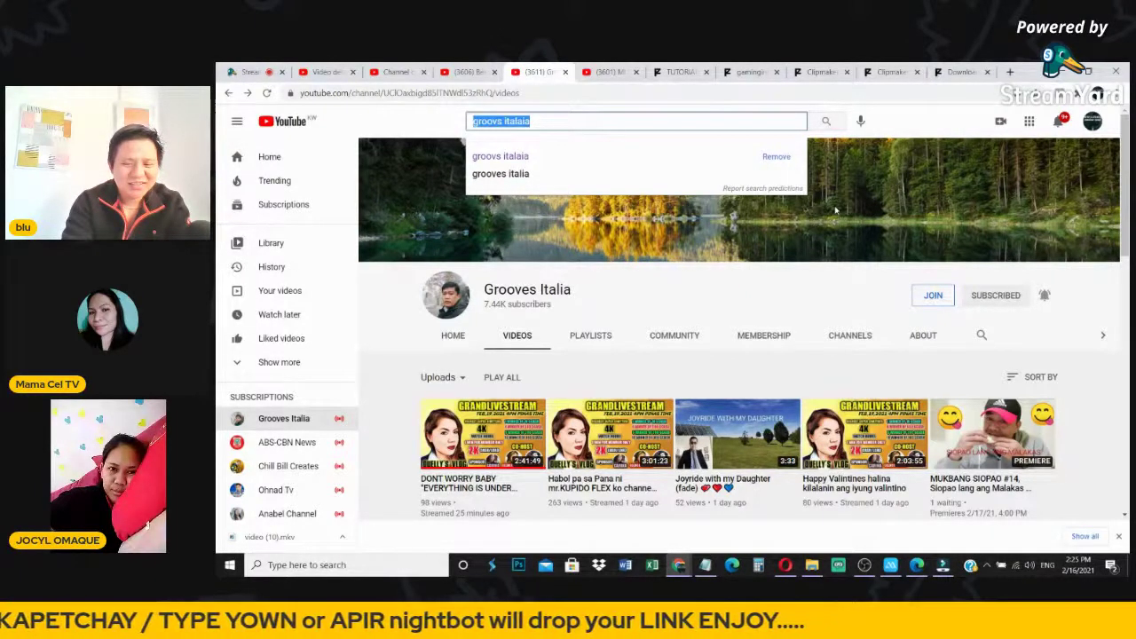
type("cha")
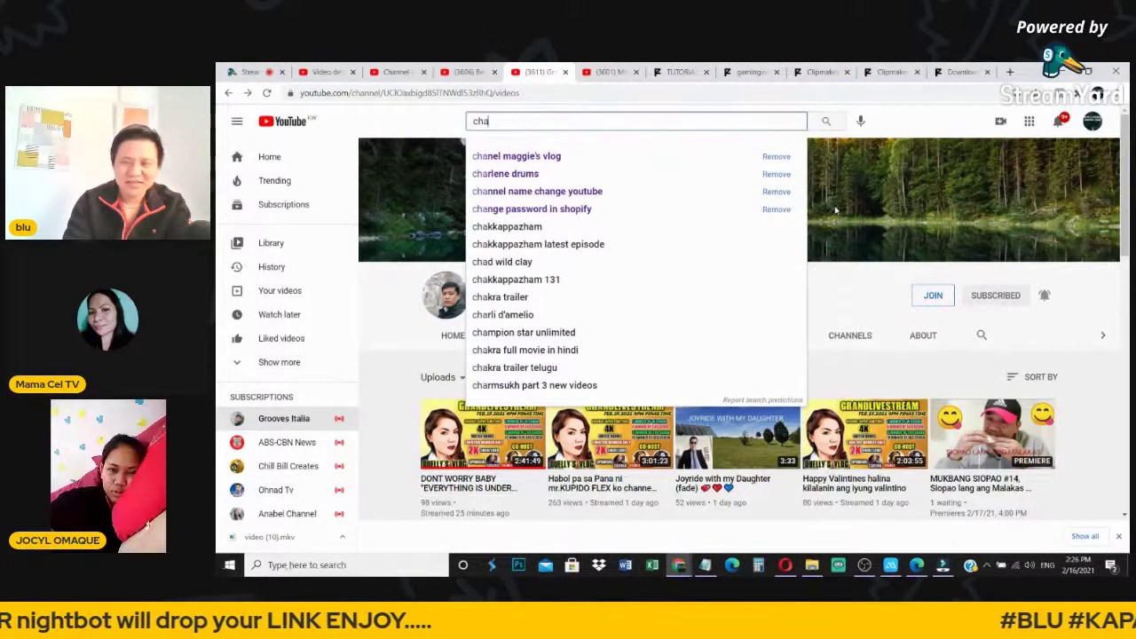
key("Down")
key("Return")
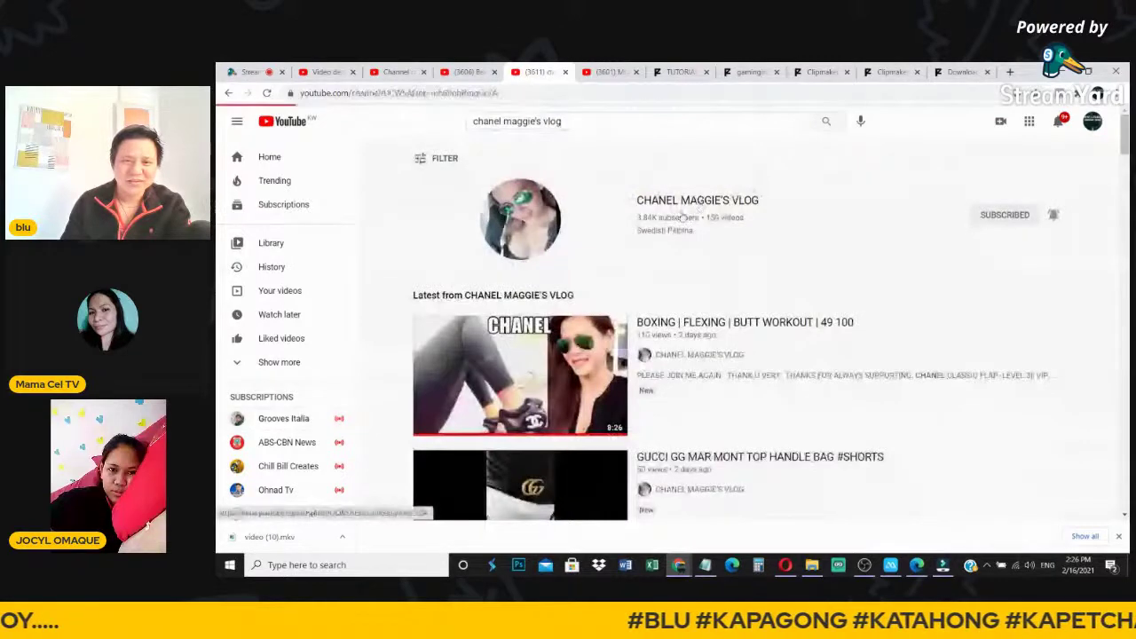
scroll(651, 277, "down", 1)
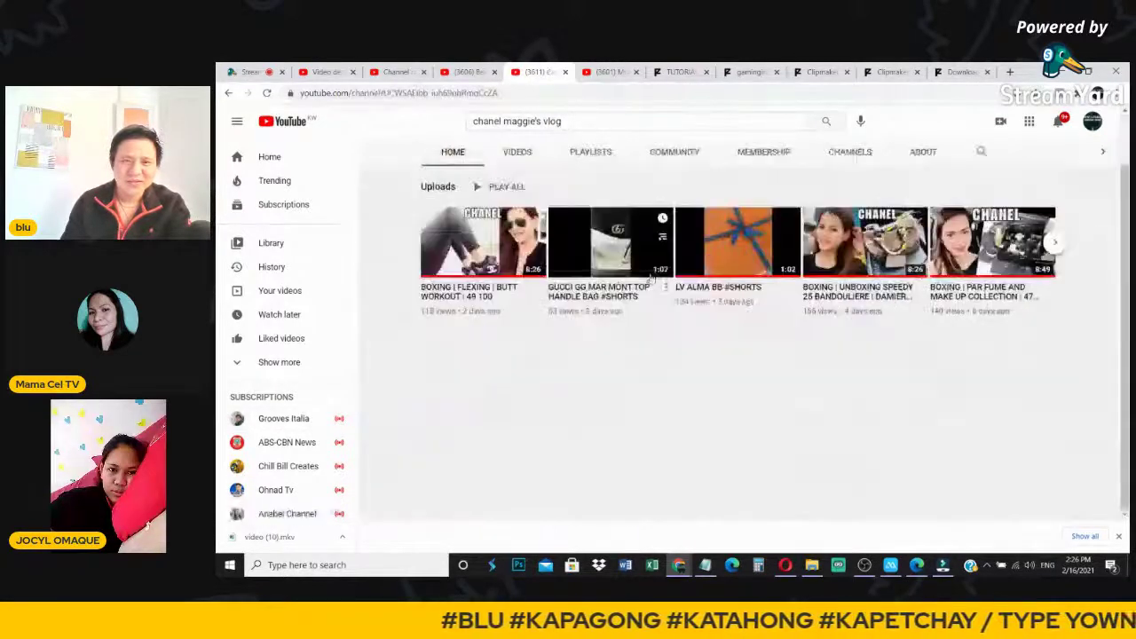
scroll(651, 278, "up", 1)
left_click(518, 211)
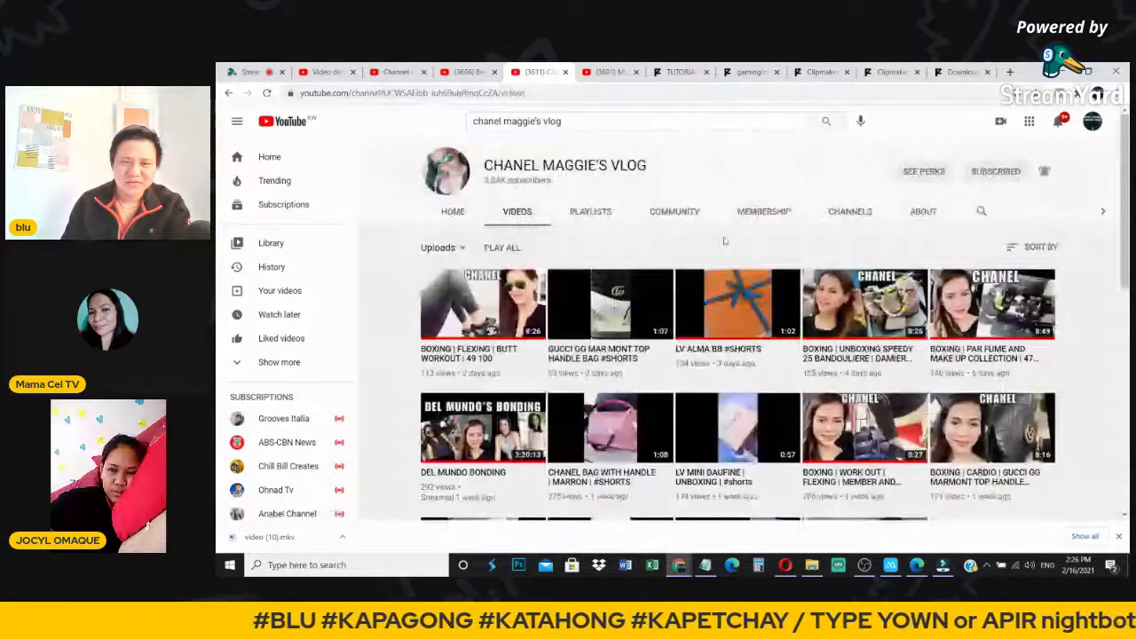
scroll(725, 241, "down", 5)
scroll(725, 240, "up", 5)
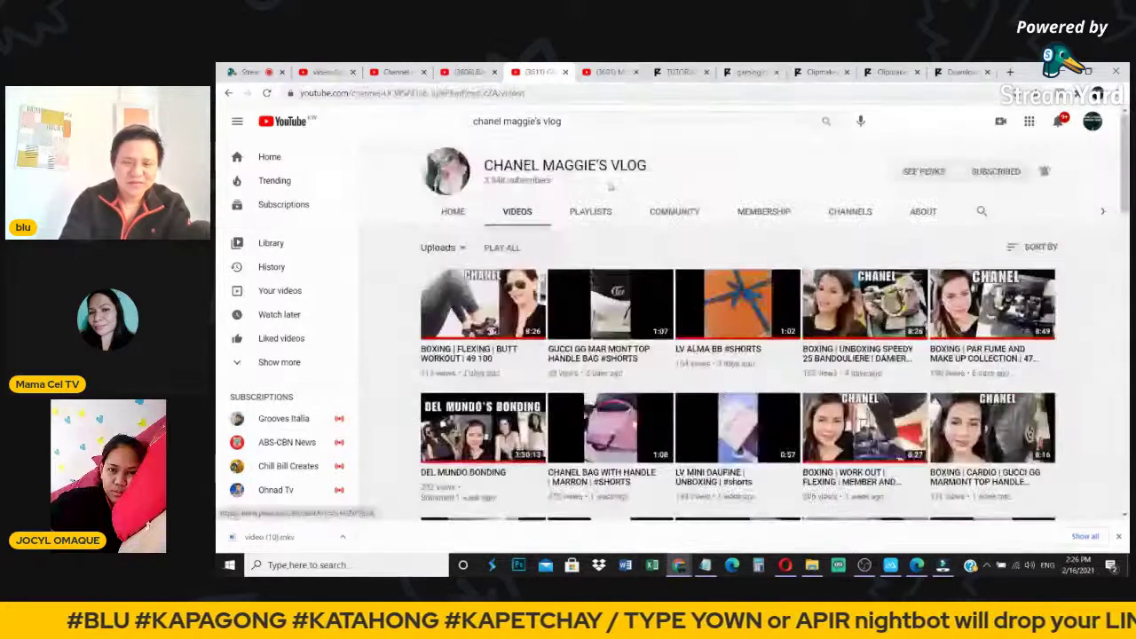
Search for a second creator, open their channel and list its videos.
triple_click(622, 121)
type("marchie")
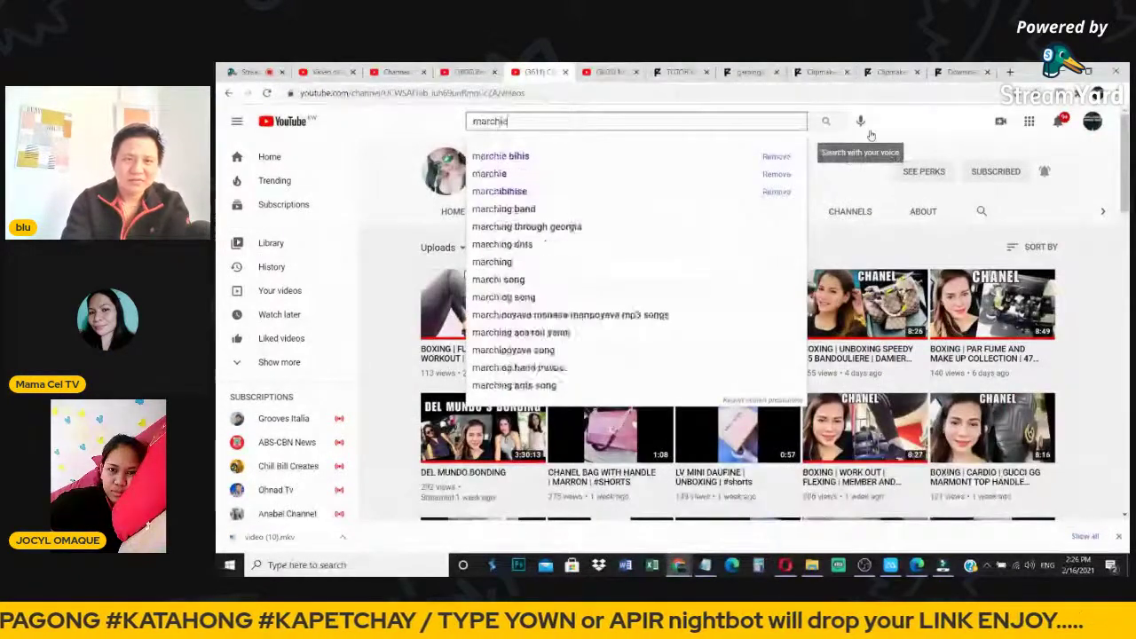
left_click(501, 156)
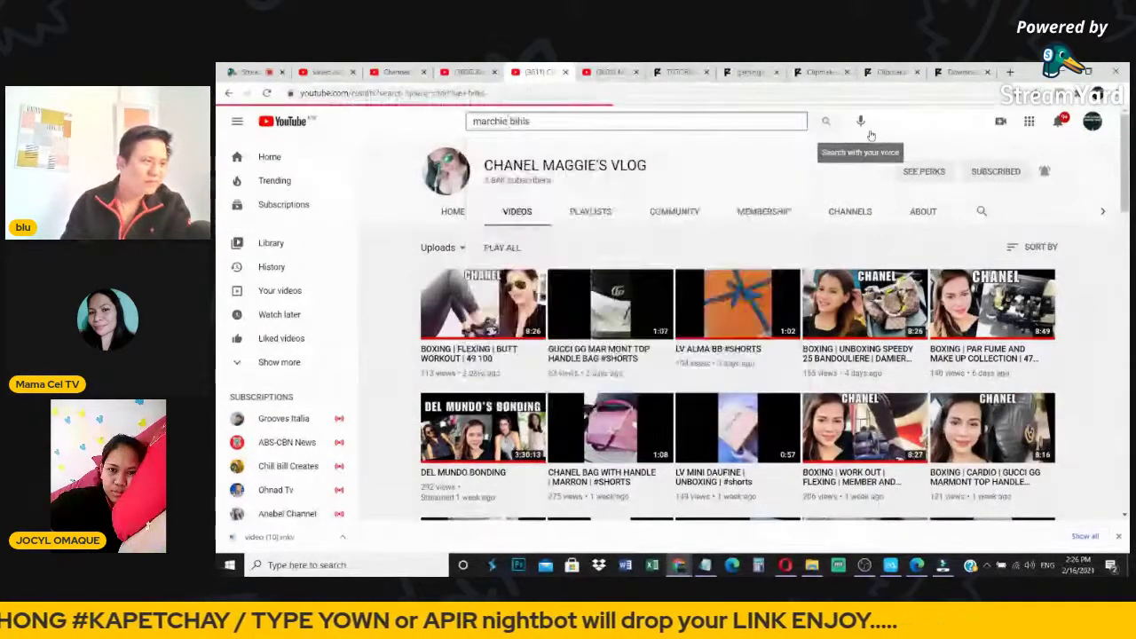
left_click(659, 210)
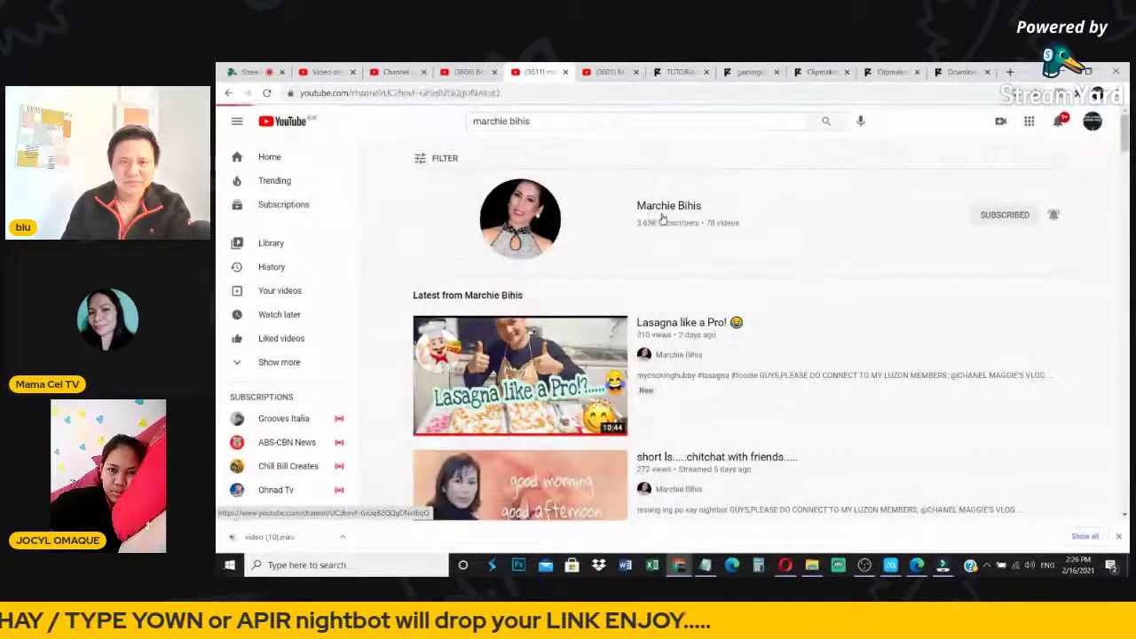
scroll(746, 260, "down", 2)
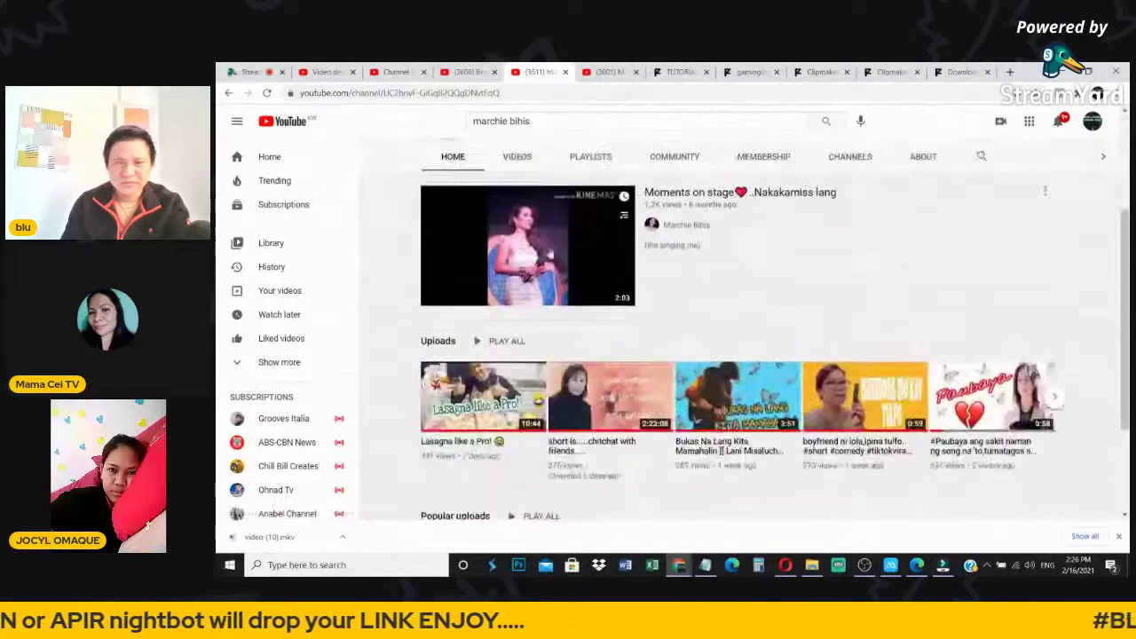
left_click(517, 157)
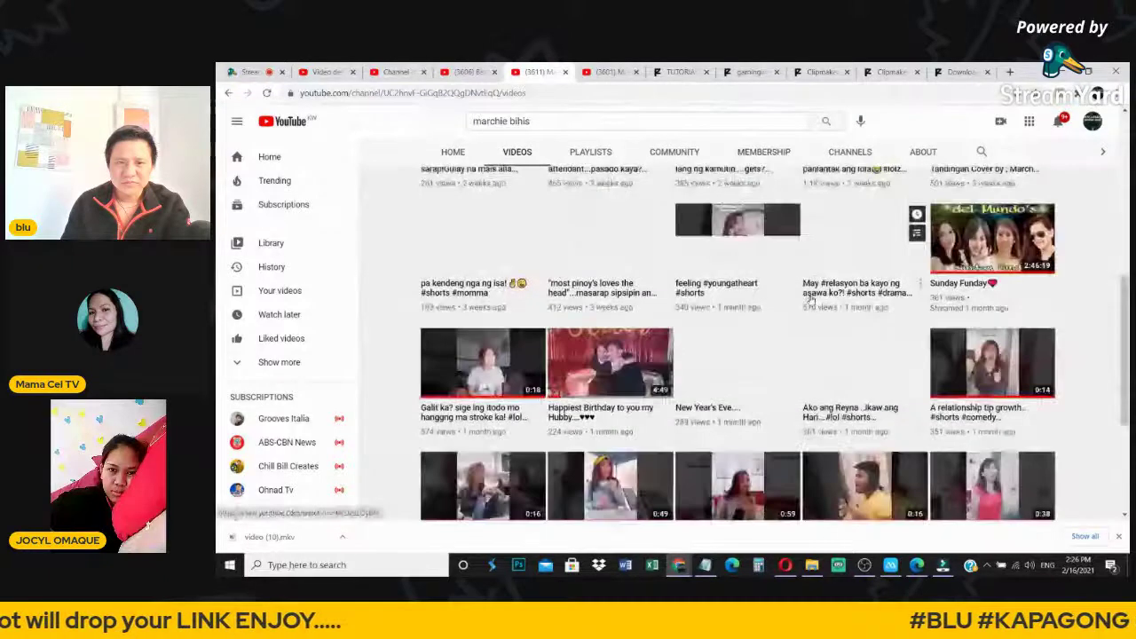
scroll(784, 293, "down", 3)
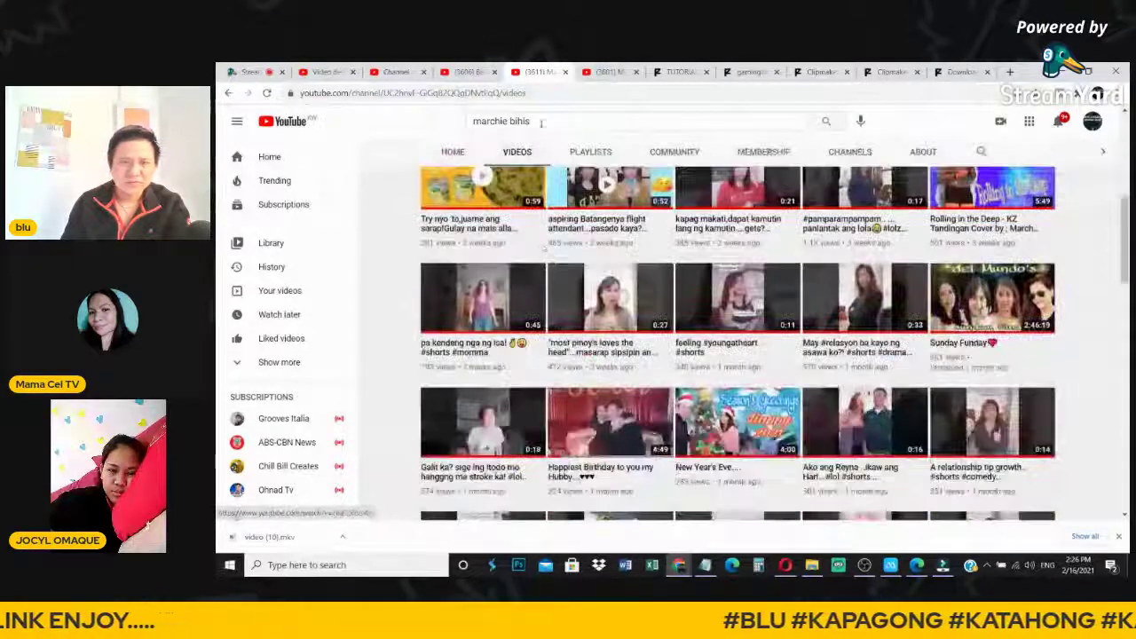
Browse a third channel's uploaded videos, then check StreamYard and open the Beef noodles tab.
left_click_drag(533, 121, 466, 115)
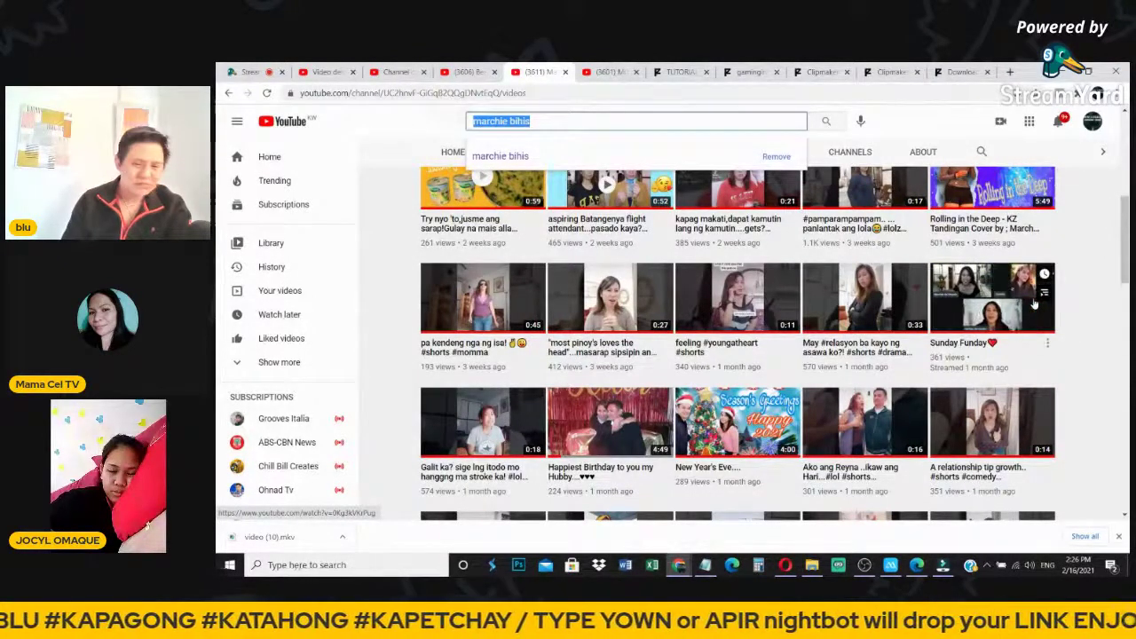
type("with")
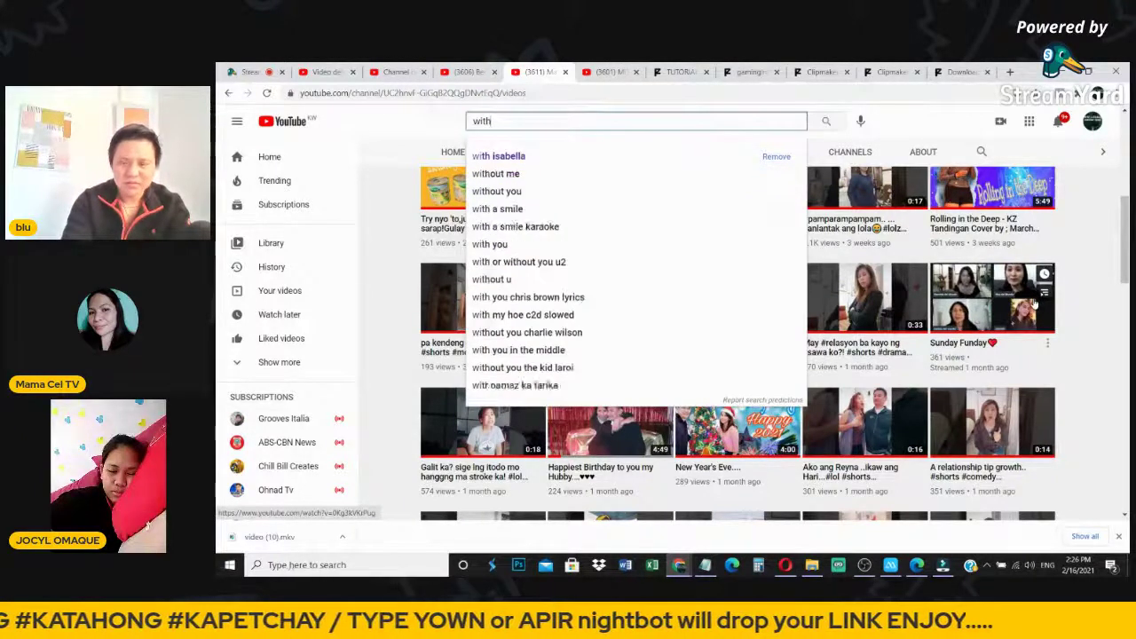
key("Down")
key("Return")
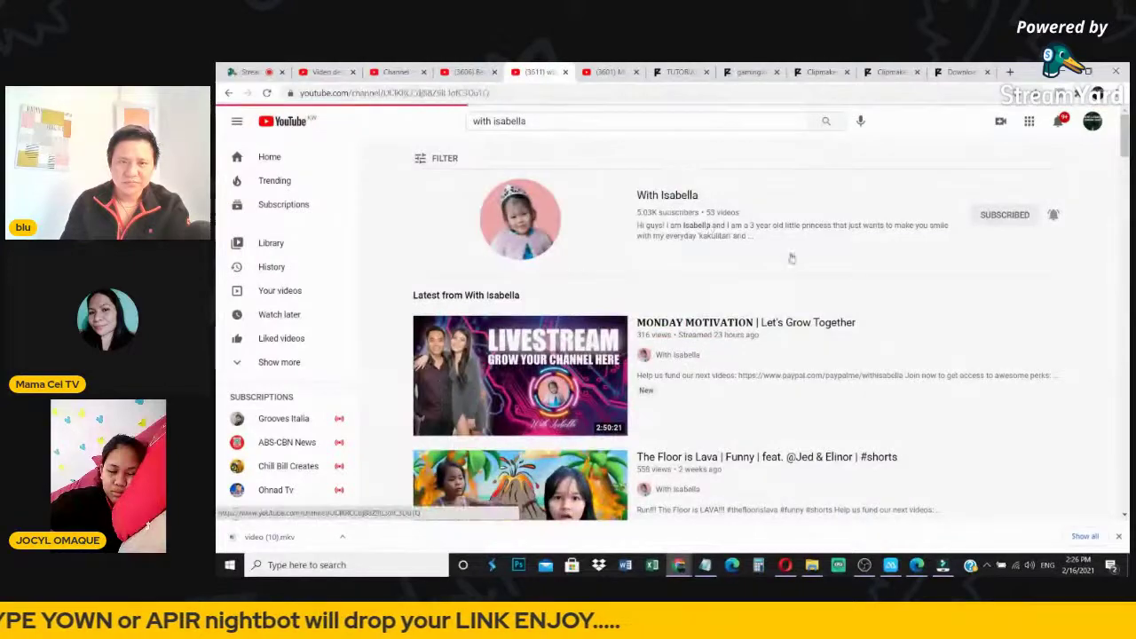
left_click(785, 251)
scroll(710, 311, "down", 5)
scroll(533, 231, "up", 2)
left_click(517, 216)
scroll(515, 267, "down", 4)
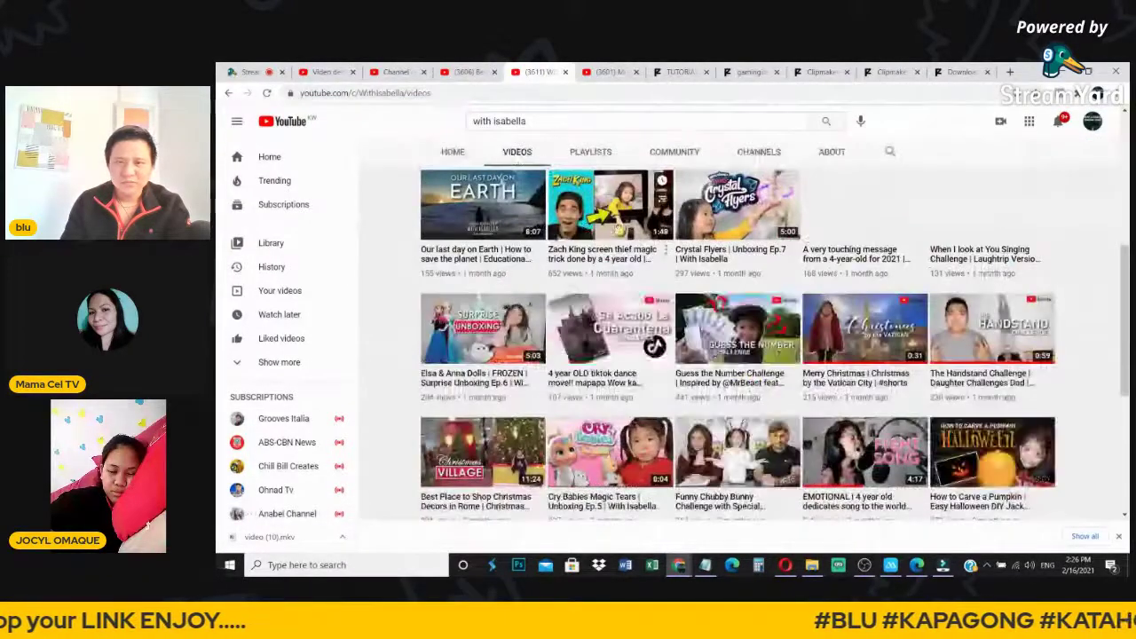
scroll(738, 343, "down", 2)
scroll(737, 355, "down", 2)
scroll(737, 355, "up", 10)
left_click(251, 72)
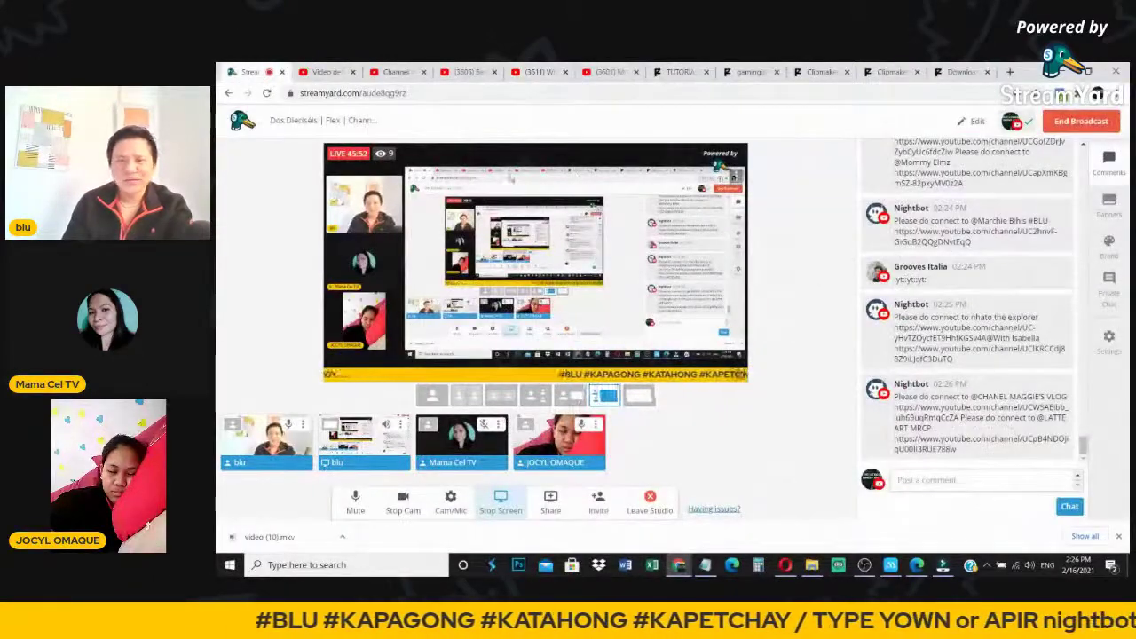
left_click(480, 73)
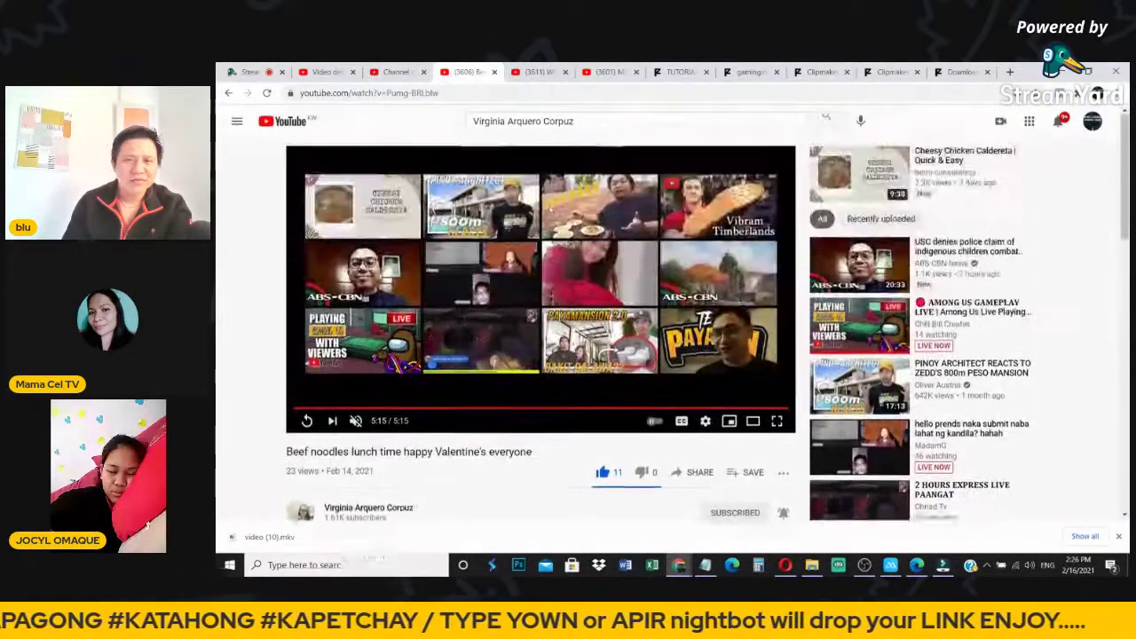
Search for a creator and glance at their Valentines and 15th Monthsary premiere.
triple_click(526, 127)
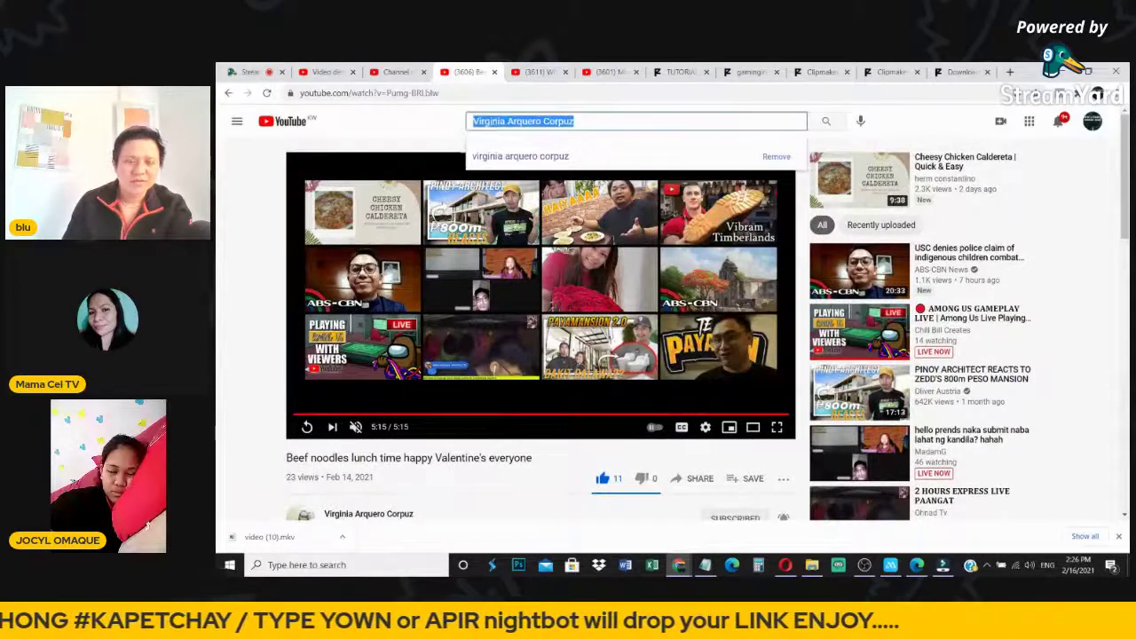
type("jocy")
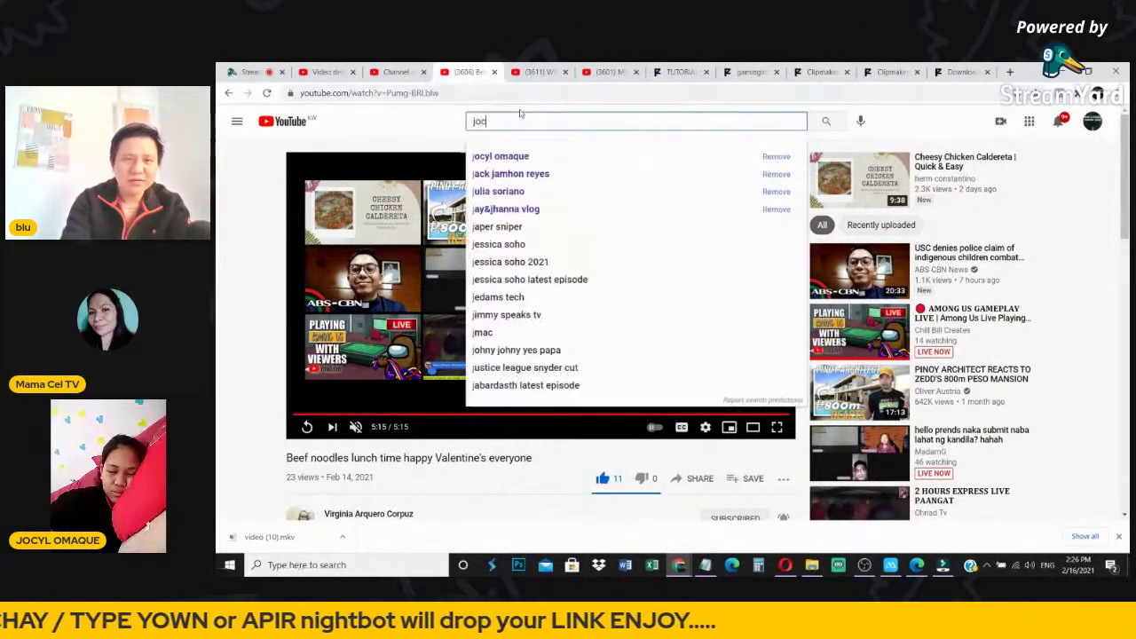
key("Down")
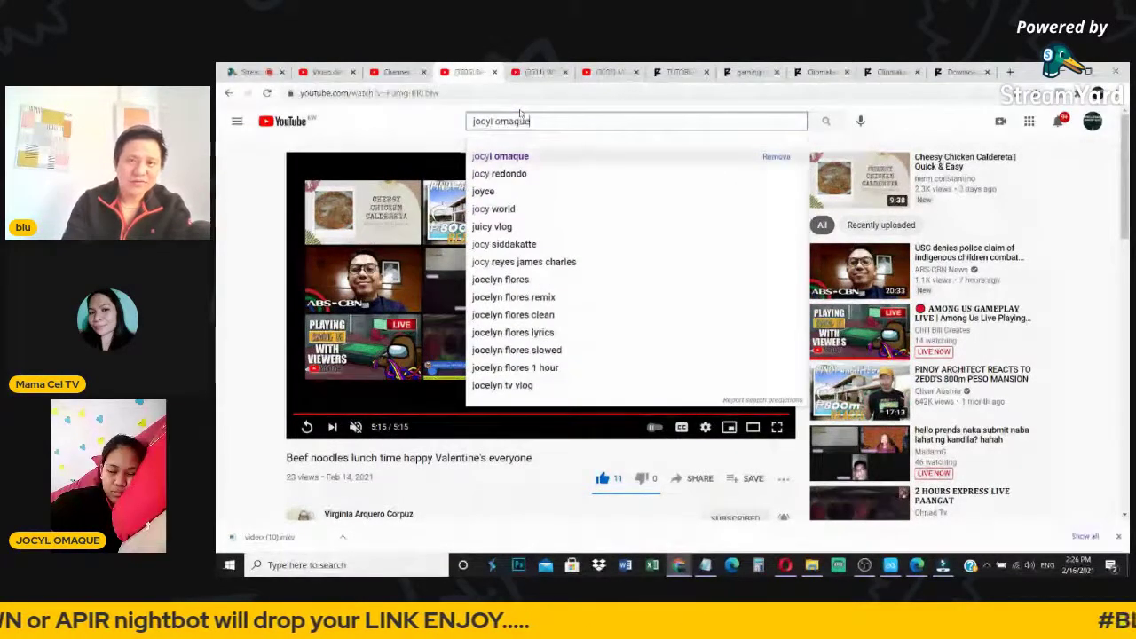
key("Return")
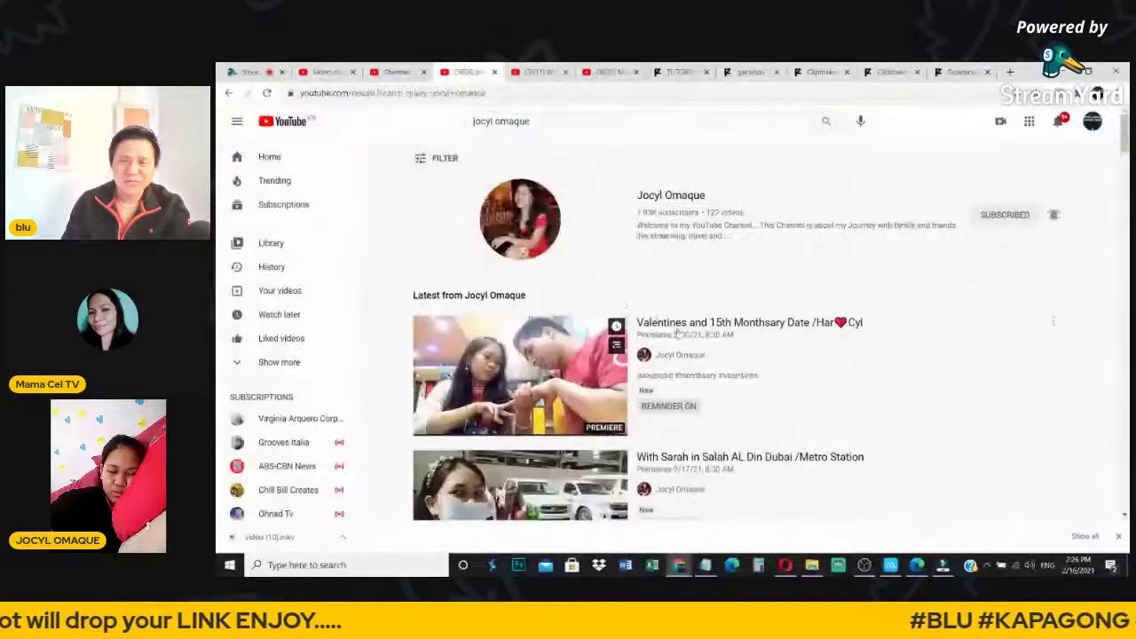
left_click(637, 319)
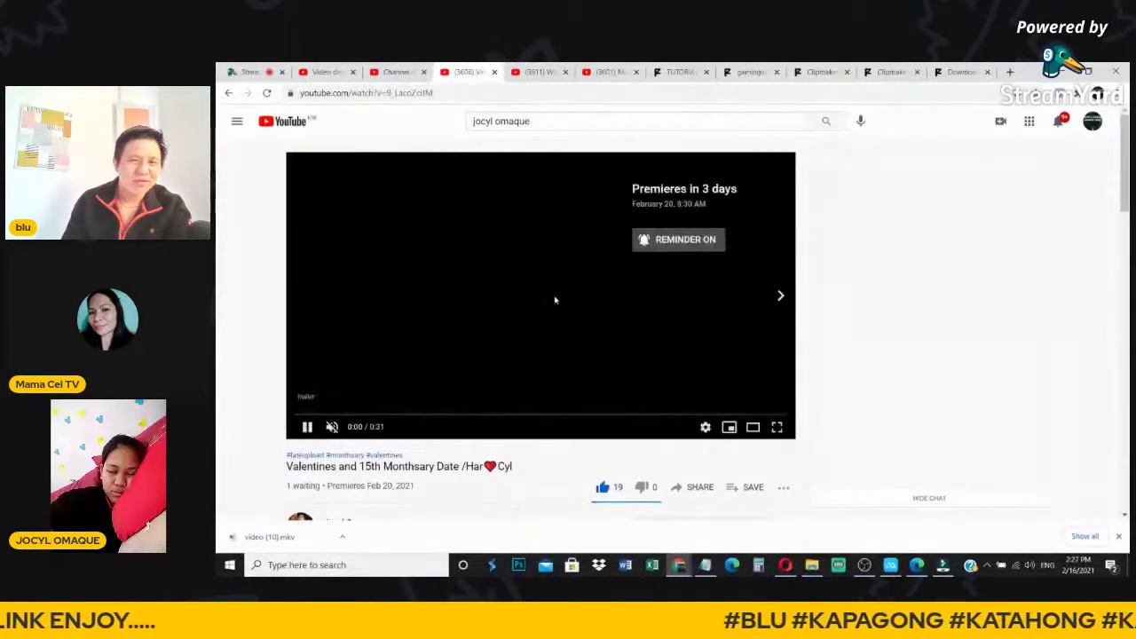
key("alt+Left")
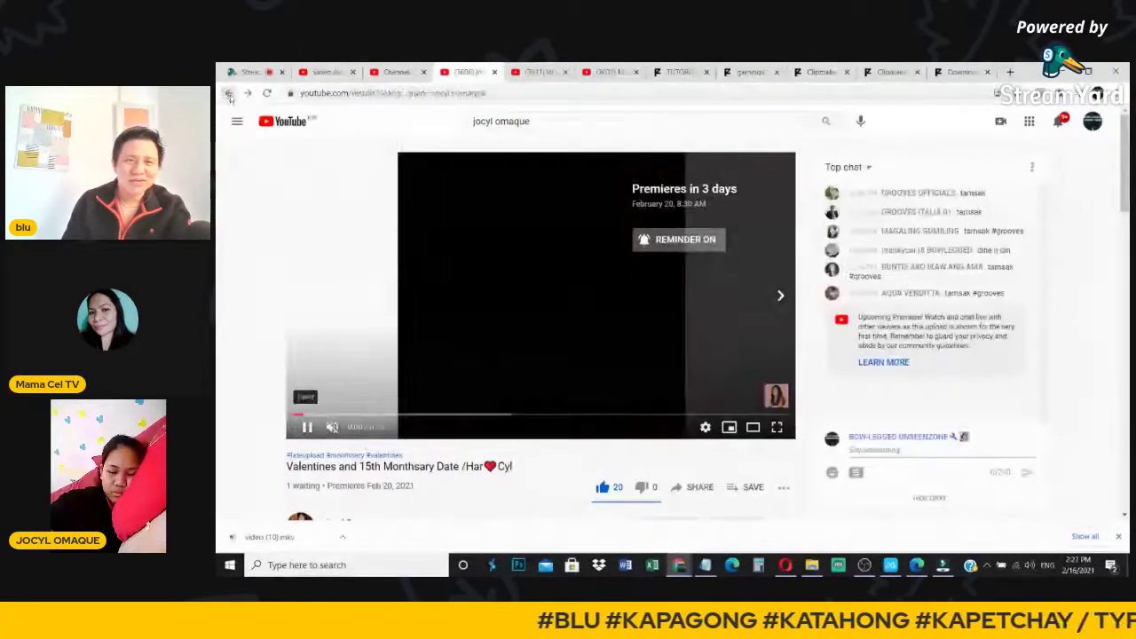
scroll(617, 384, "down", 5)
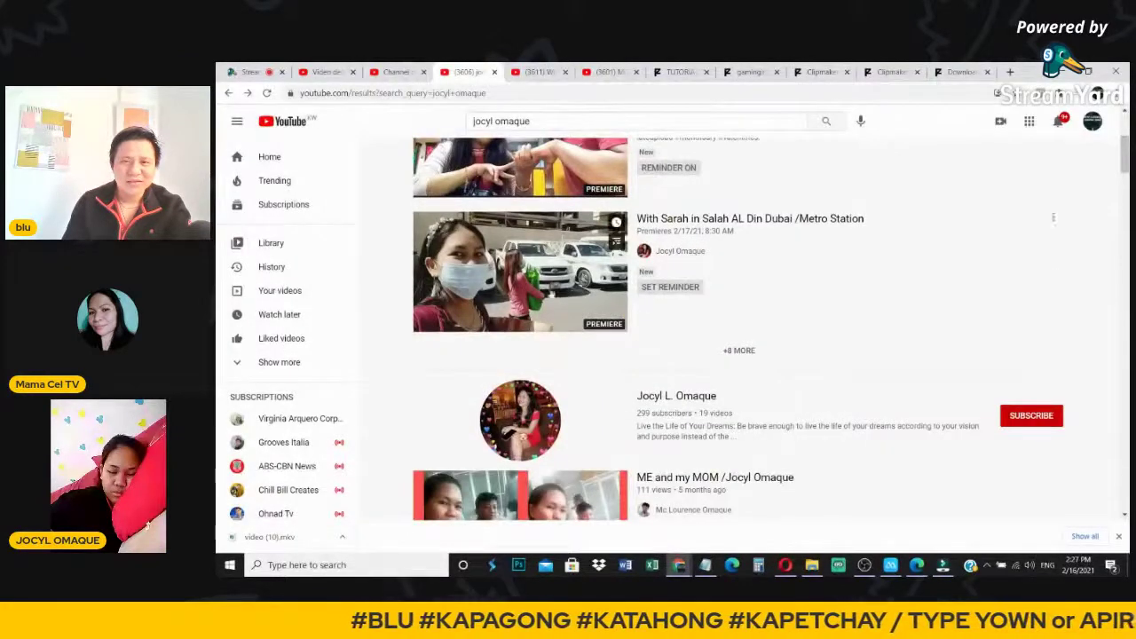
scroll(552, 307, "up", 1)
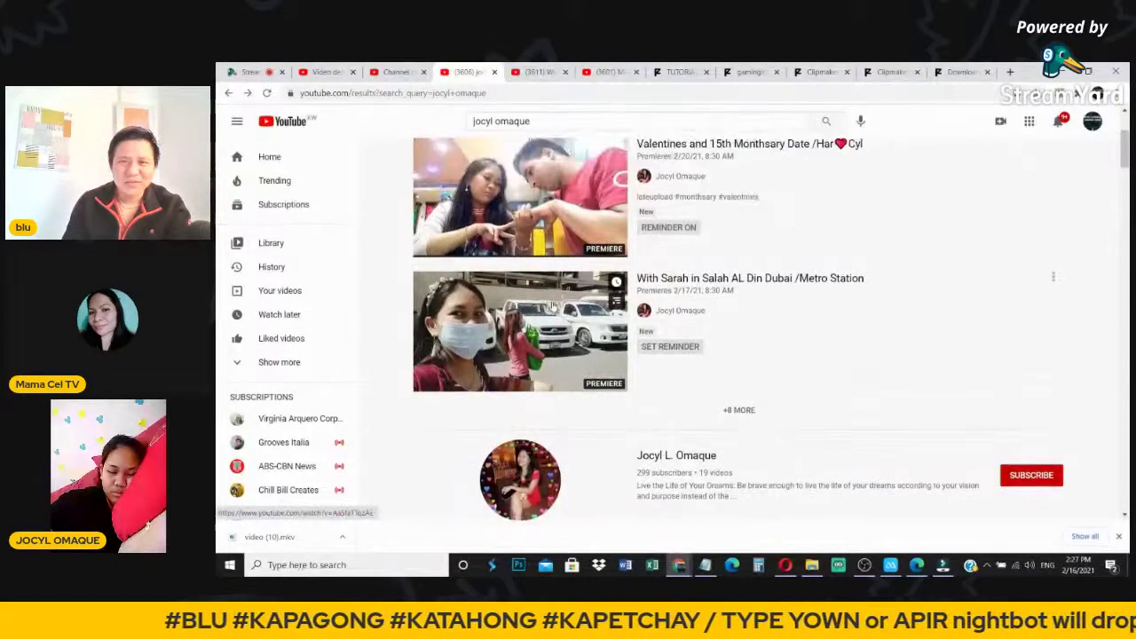
Open the Dubai Metro Station premiere and copy its video URL.
left_click(551, 307)
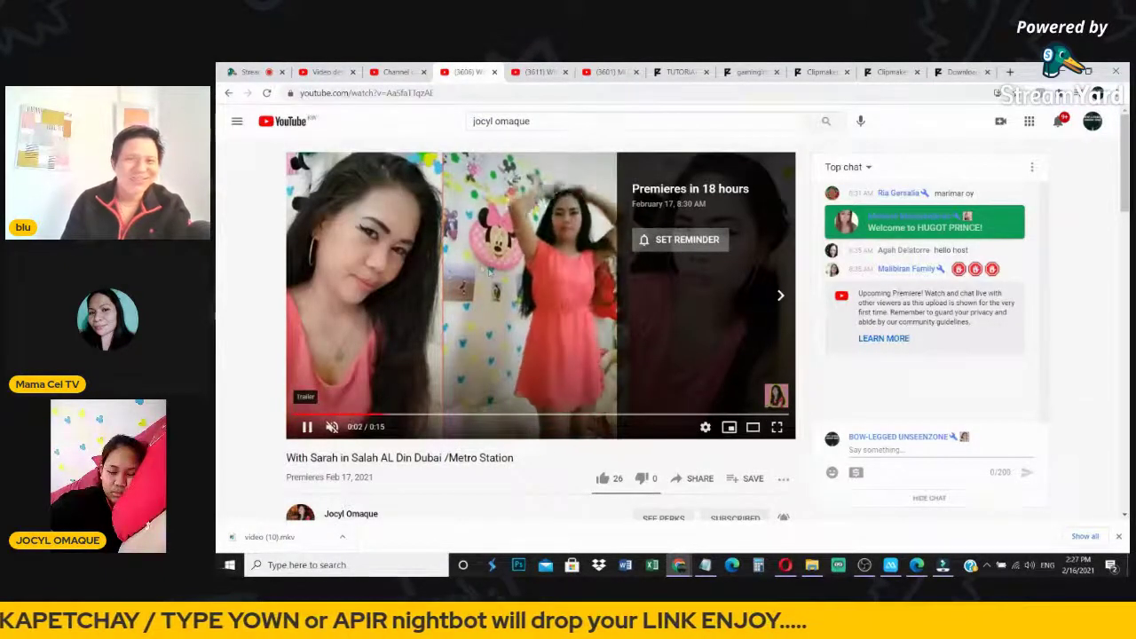
right_click(489, 276)
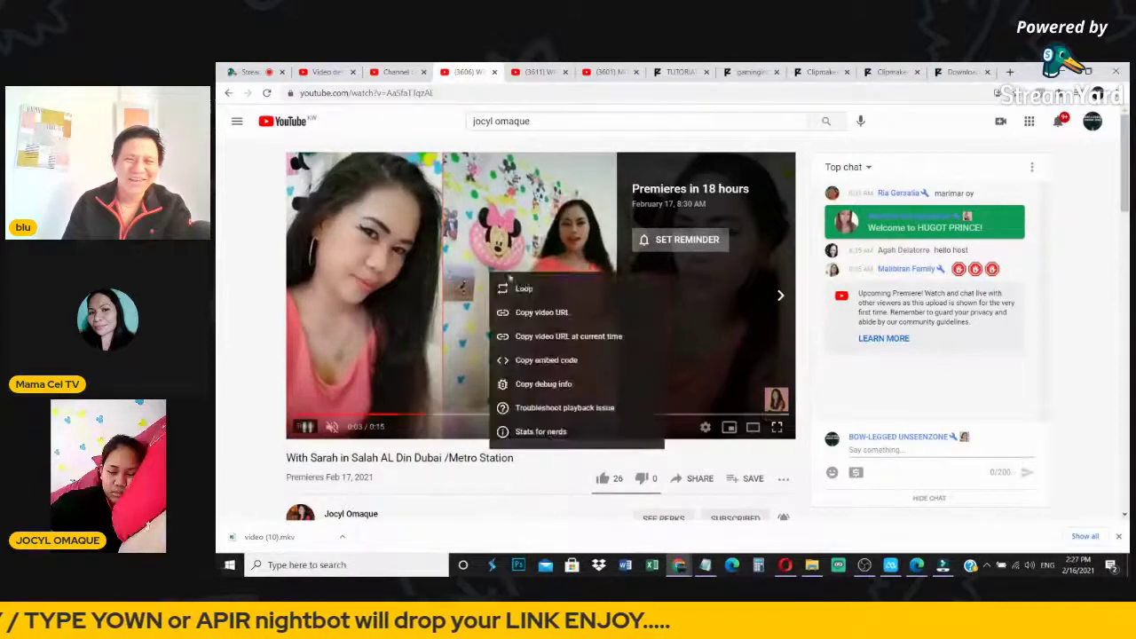
left_click(553, 315)
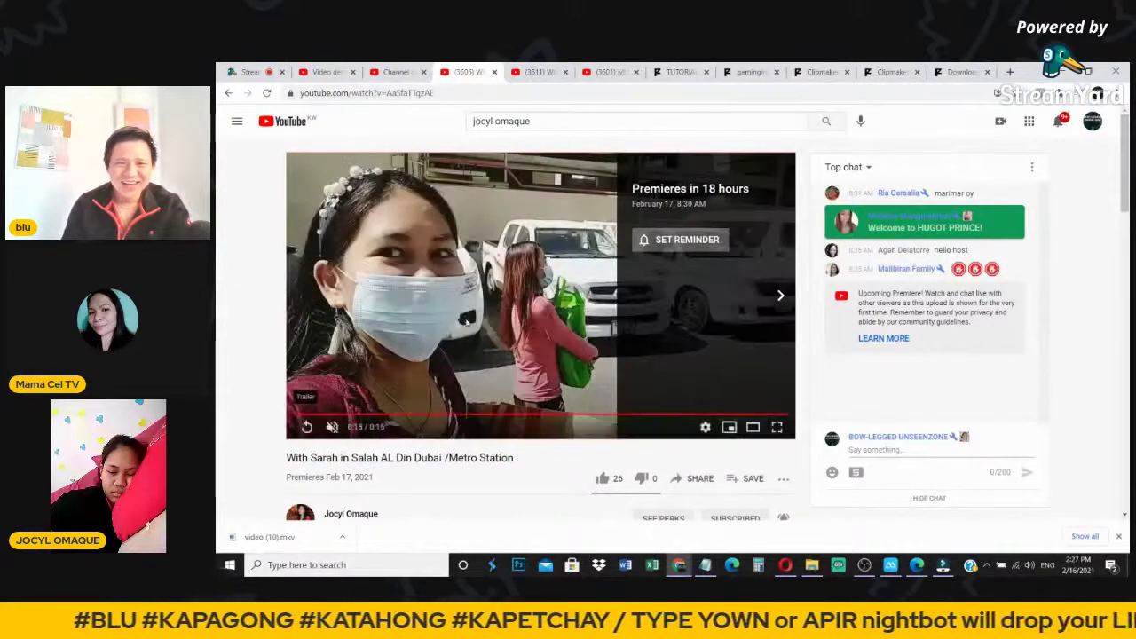
right_click(544, 309)
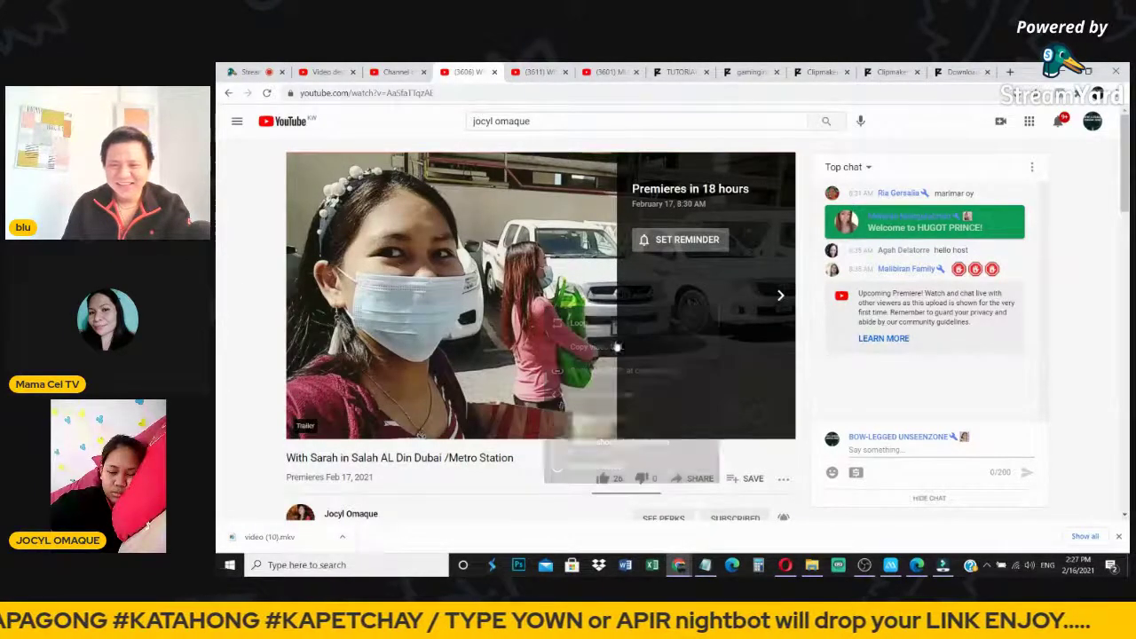
Post a Dos Dieciséis live chat message promoting the creator's premiere, with the Dubai Metro Station link appended.
left_click(786, 565)
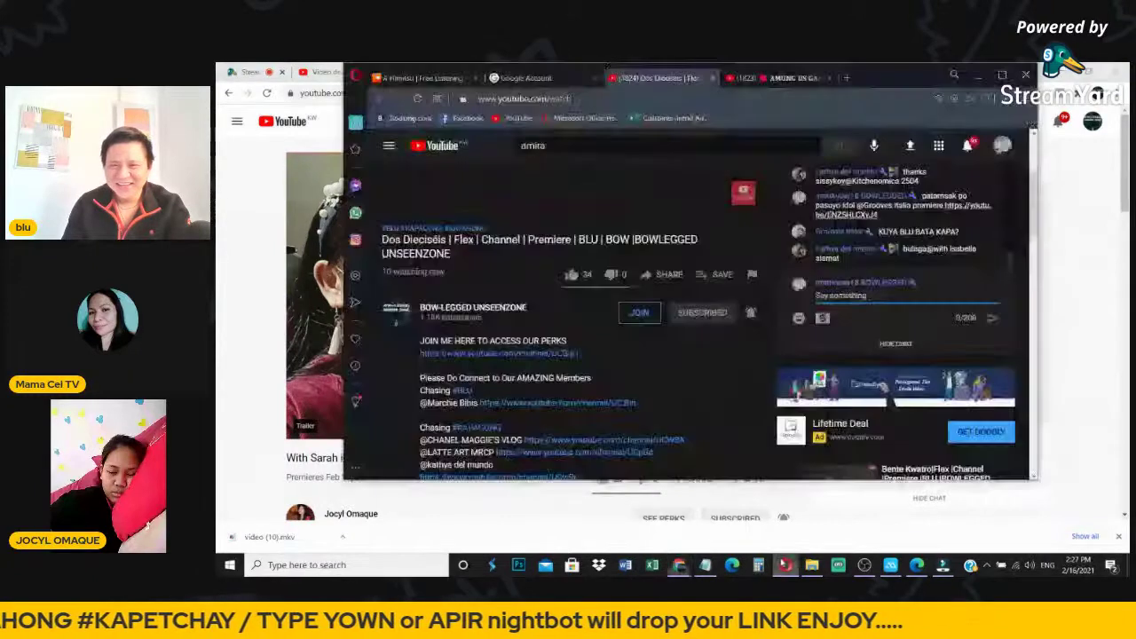
right_click(814, 534)
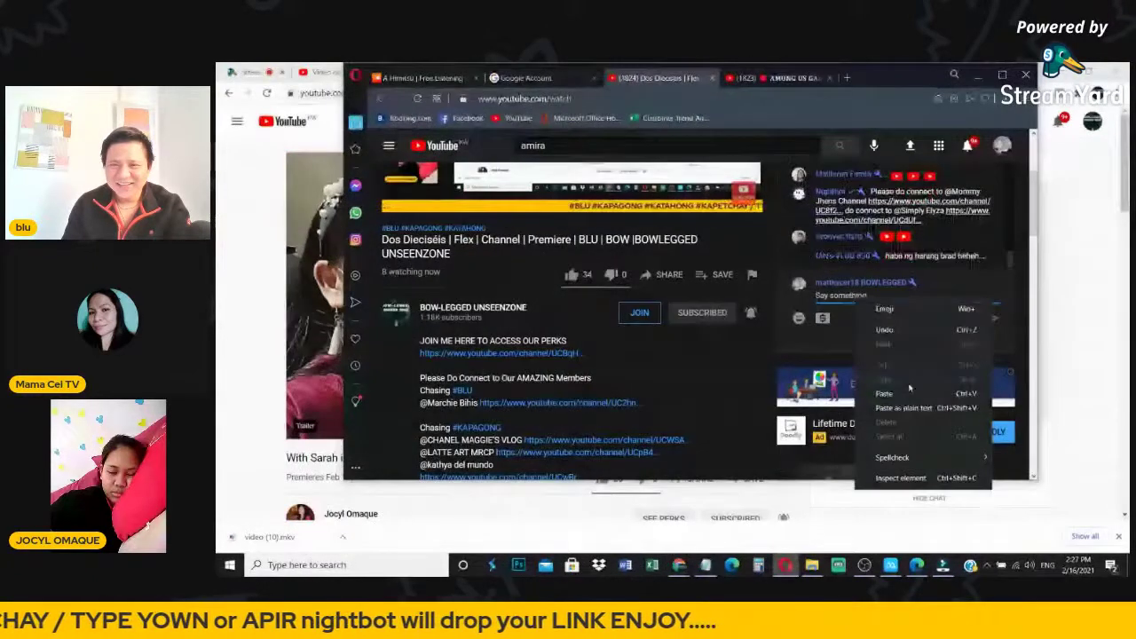
left_click(846, 300)
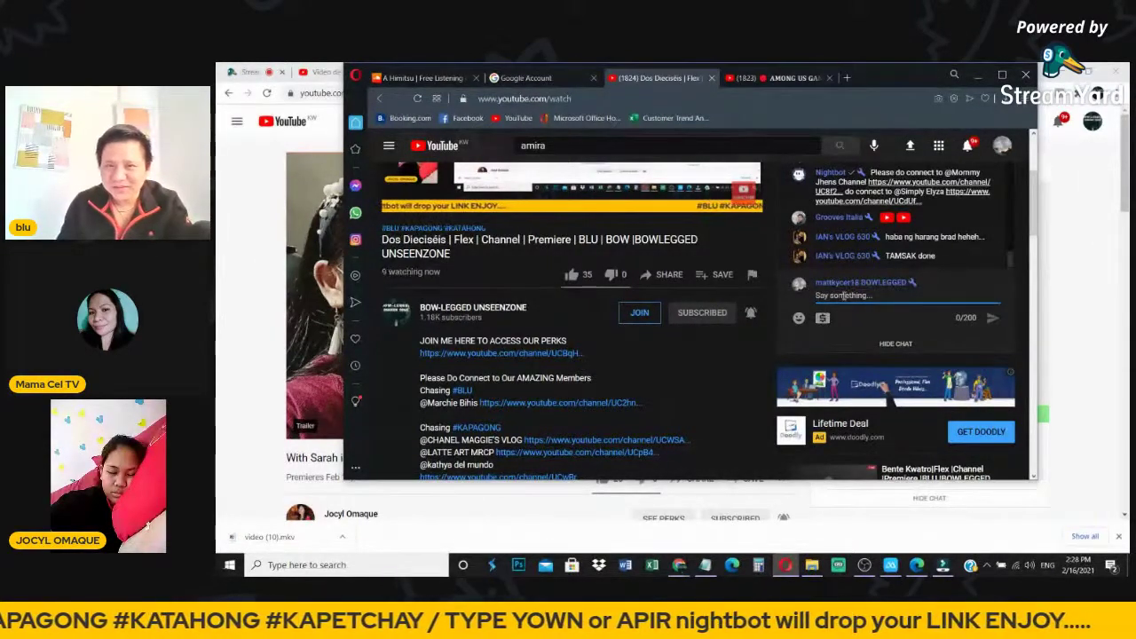
type("premier")
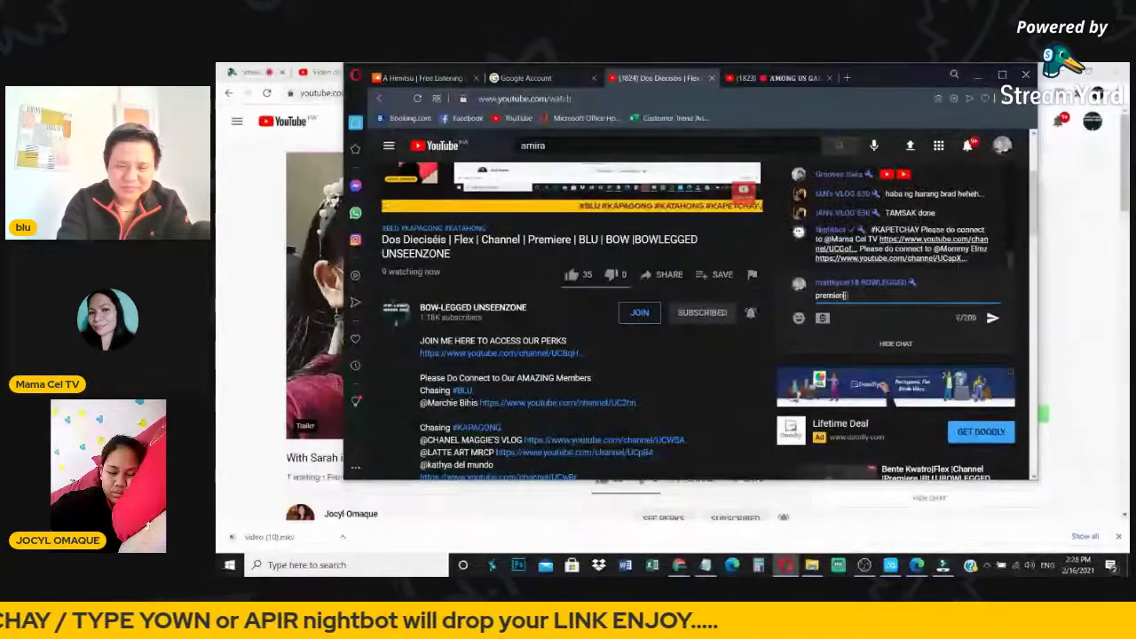
type("e of ")
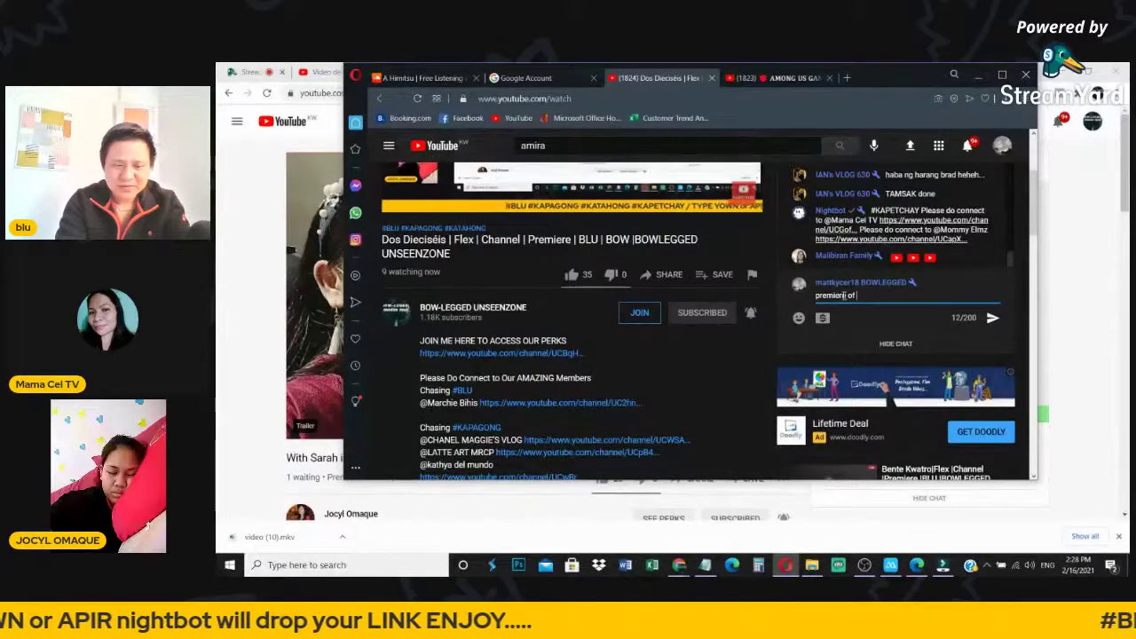
type("@Jo")
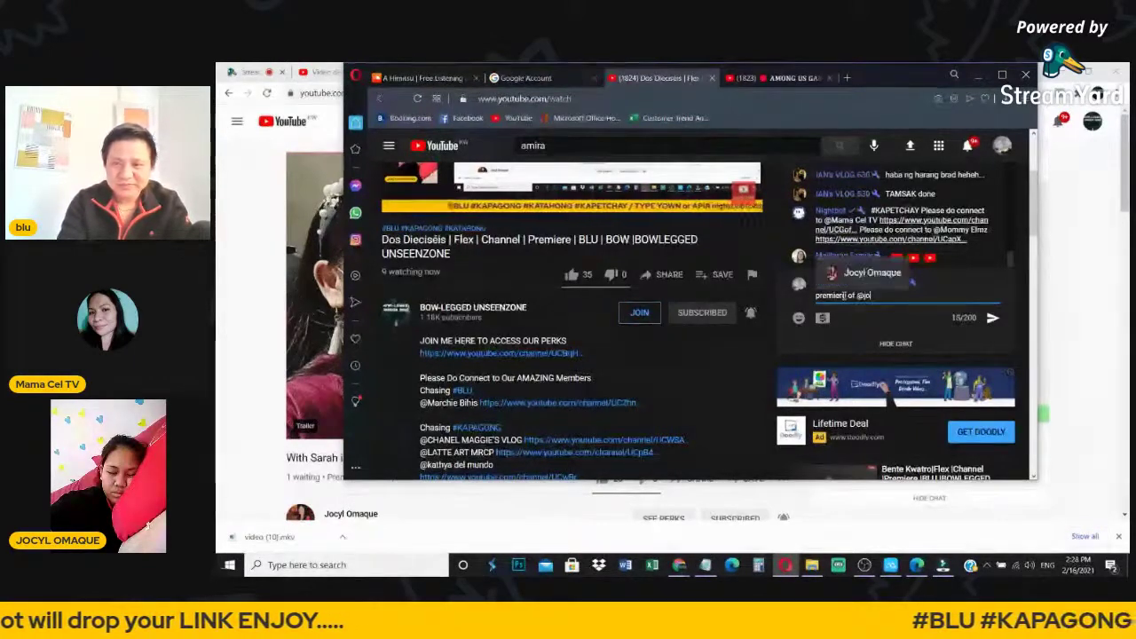
type("cyl Omaque patamsak po")
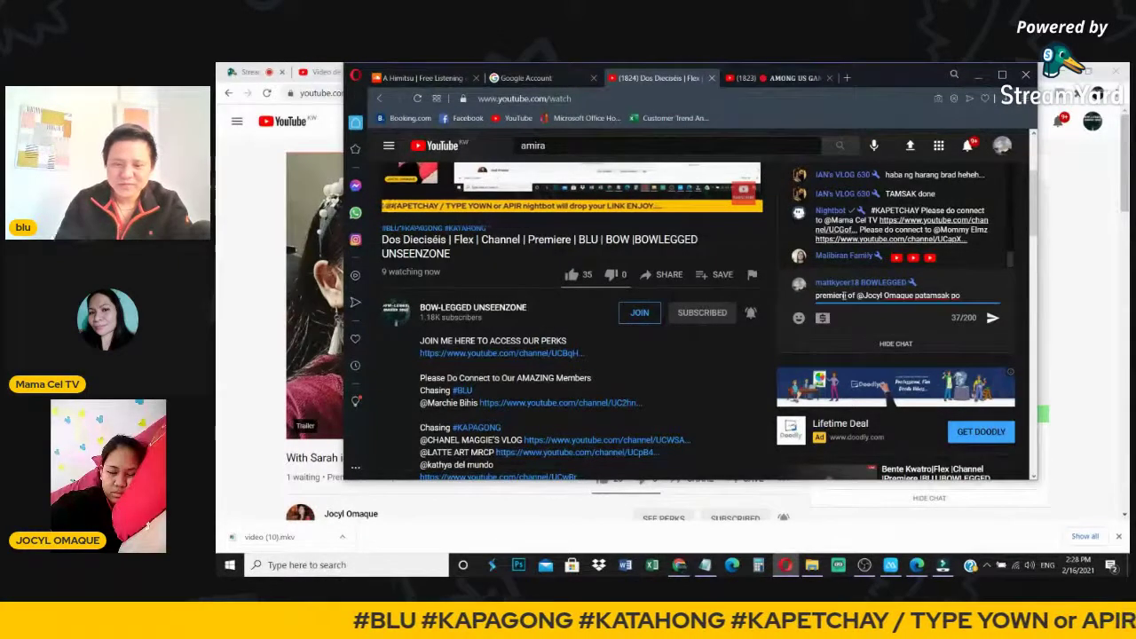
type(" pasuyo!")
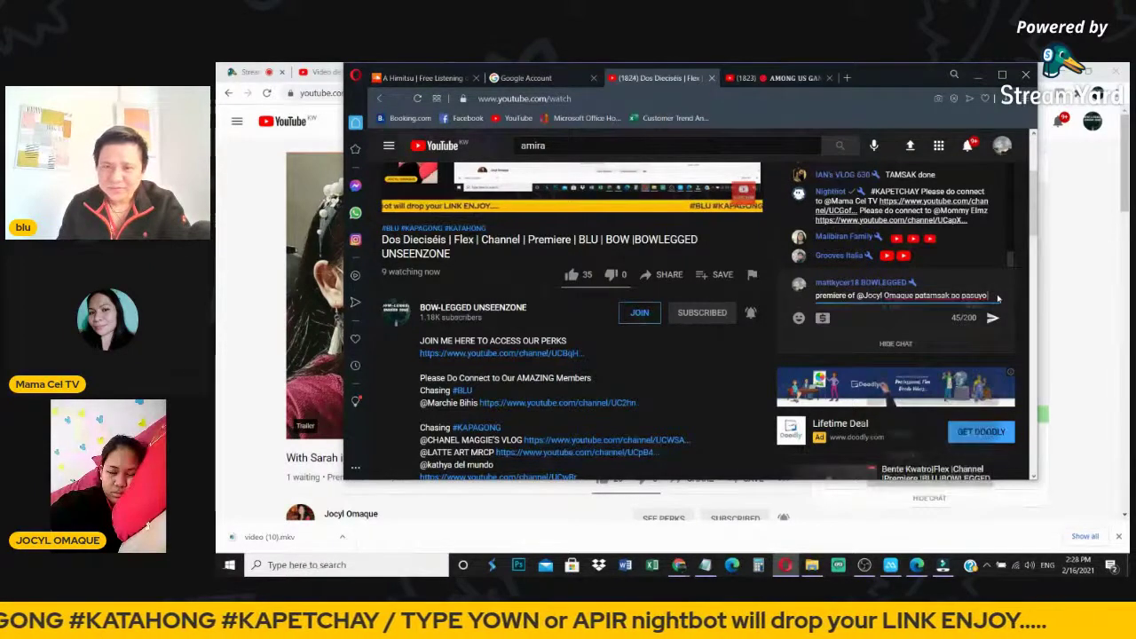
right_click(999, 299)
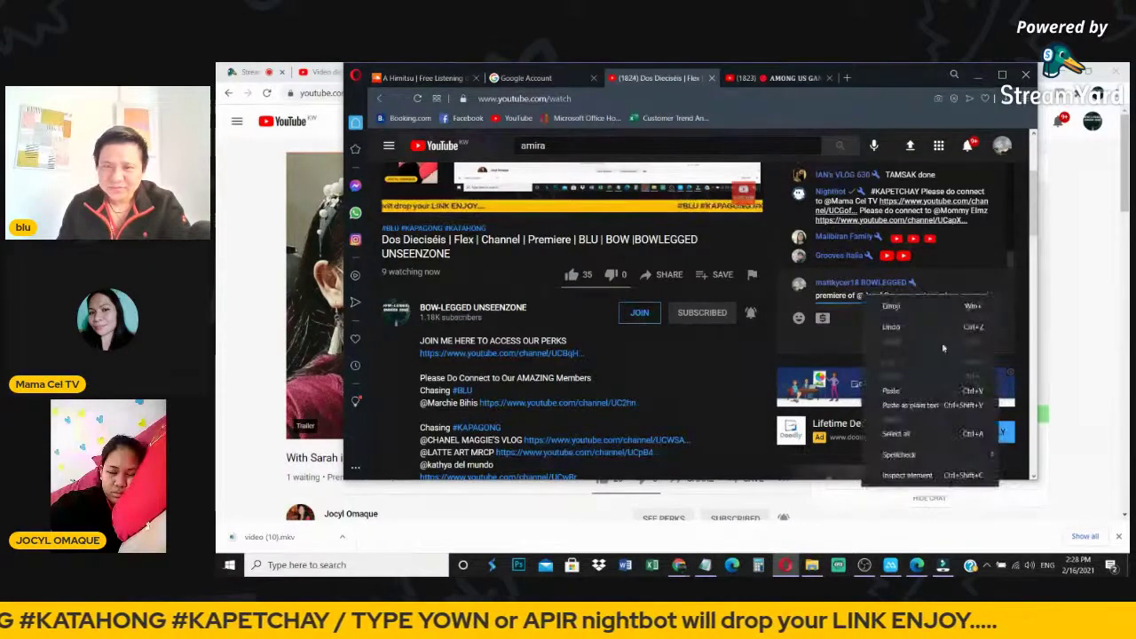
left_click(943, 375)
key("Return")
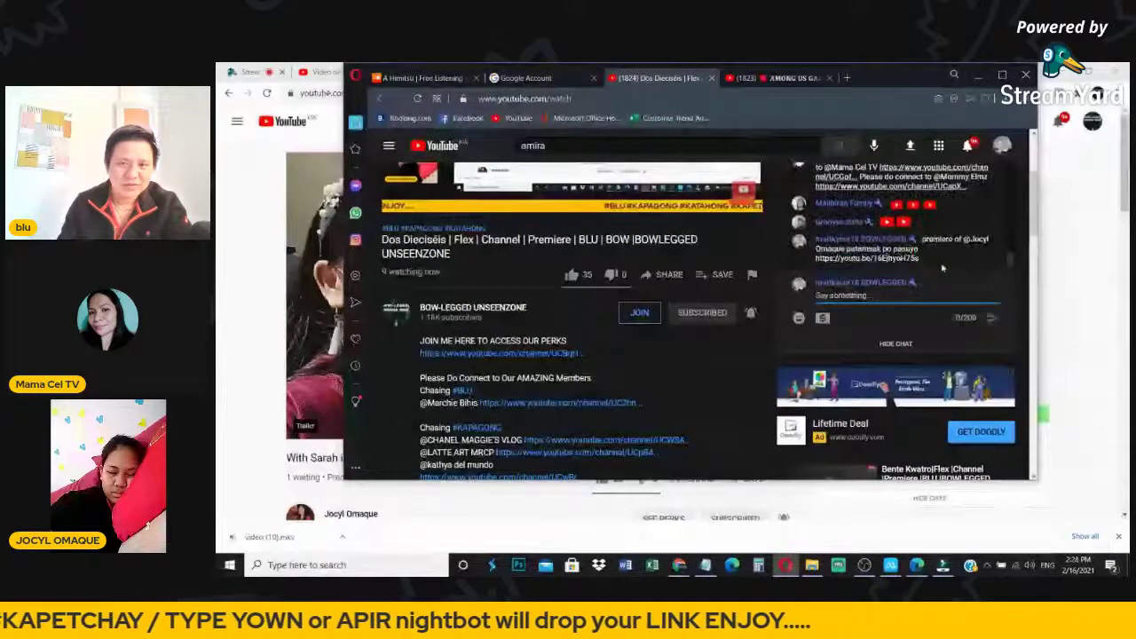
key("alt+Tab")
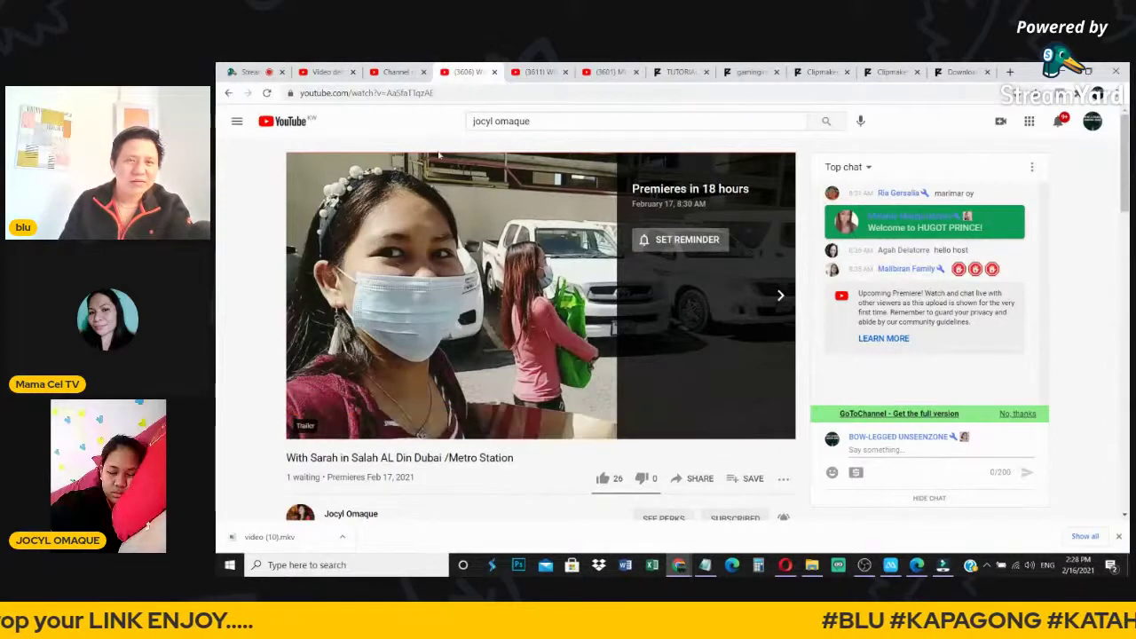
Copy the video link of the 'Valentines and 15th Monthsary Date' premiere from the channel results.
left_click(229, 95)
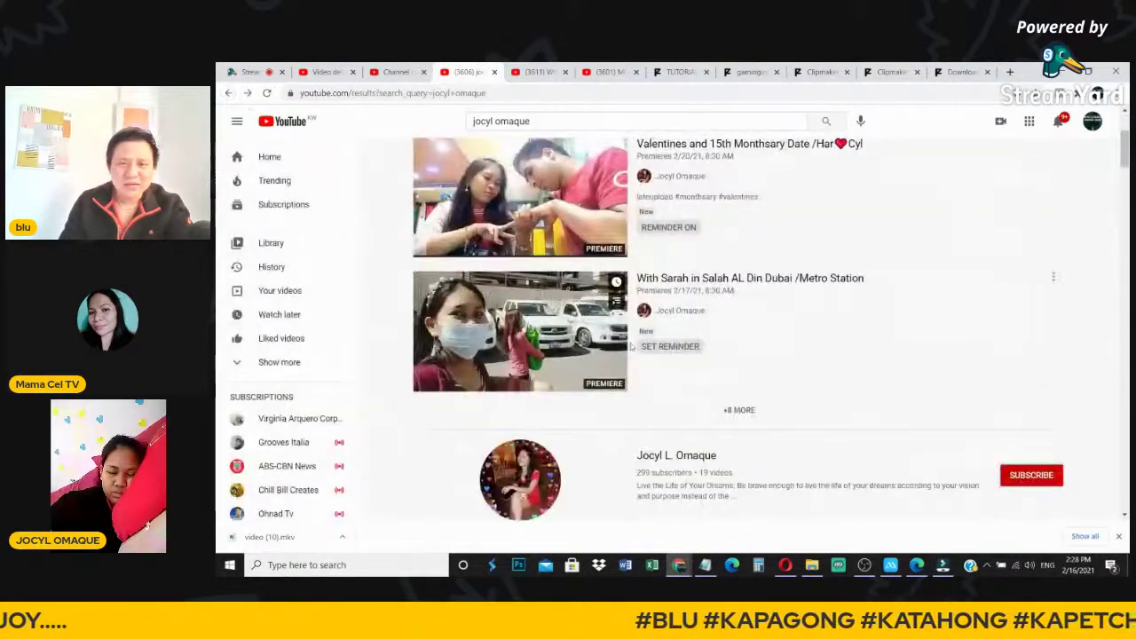
left_click(553, 219)
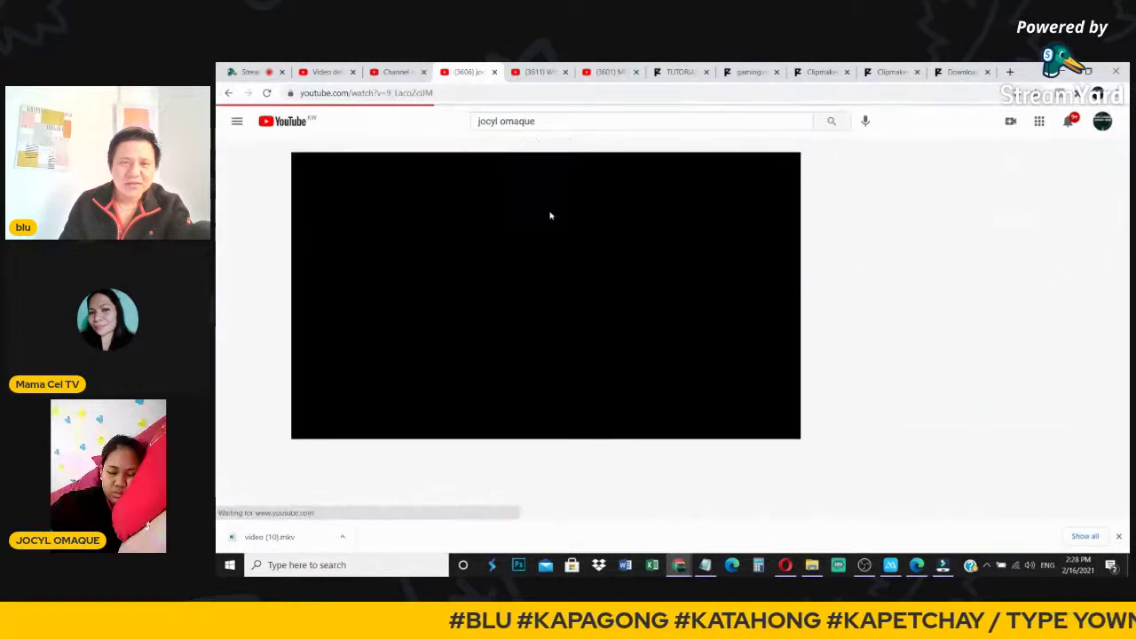
right_click(545, 238)
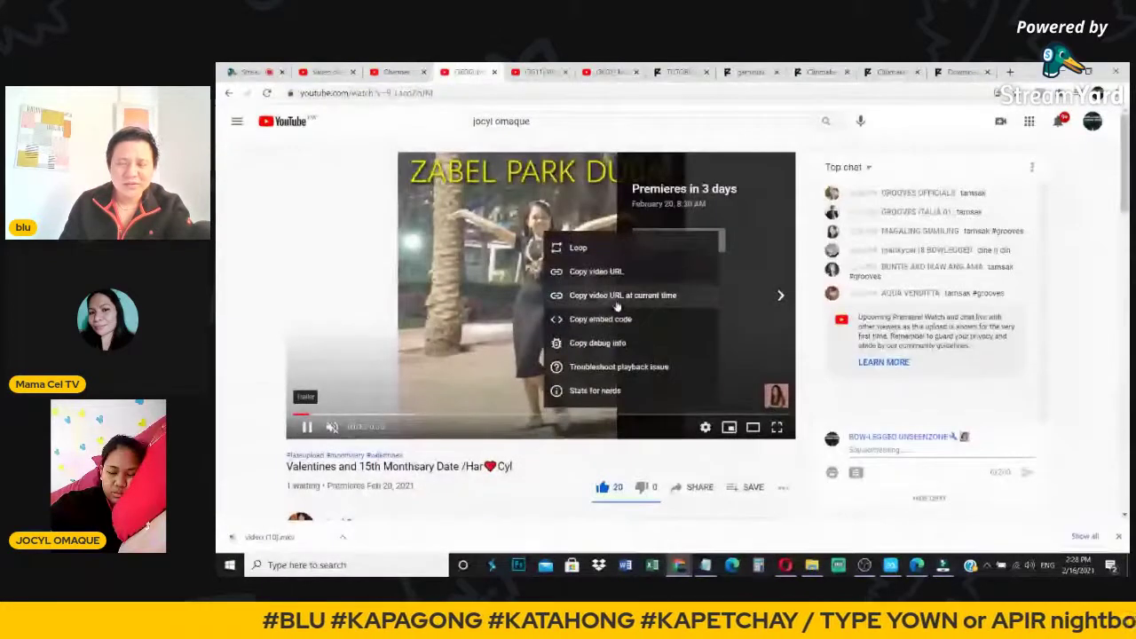
left_click(632, 296)
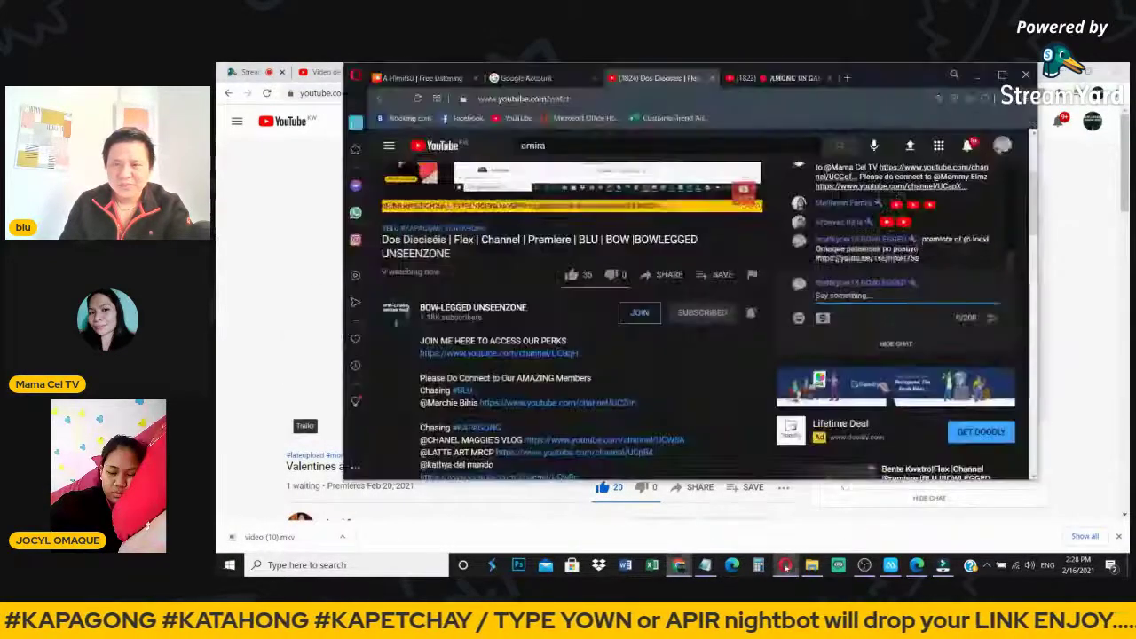
left_click(786, 565)
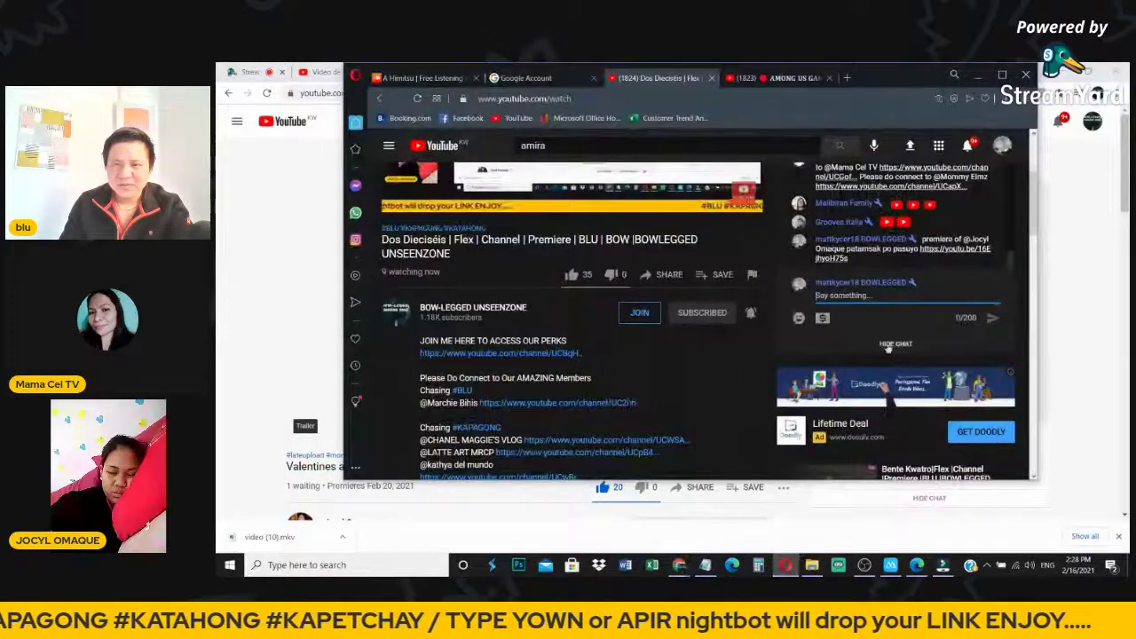
Send a chat message reusing the earlier promotion text before the Valentines premiere link, then go back to StreamYard.
right_click(882, 305)
left_click(901, 392)
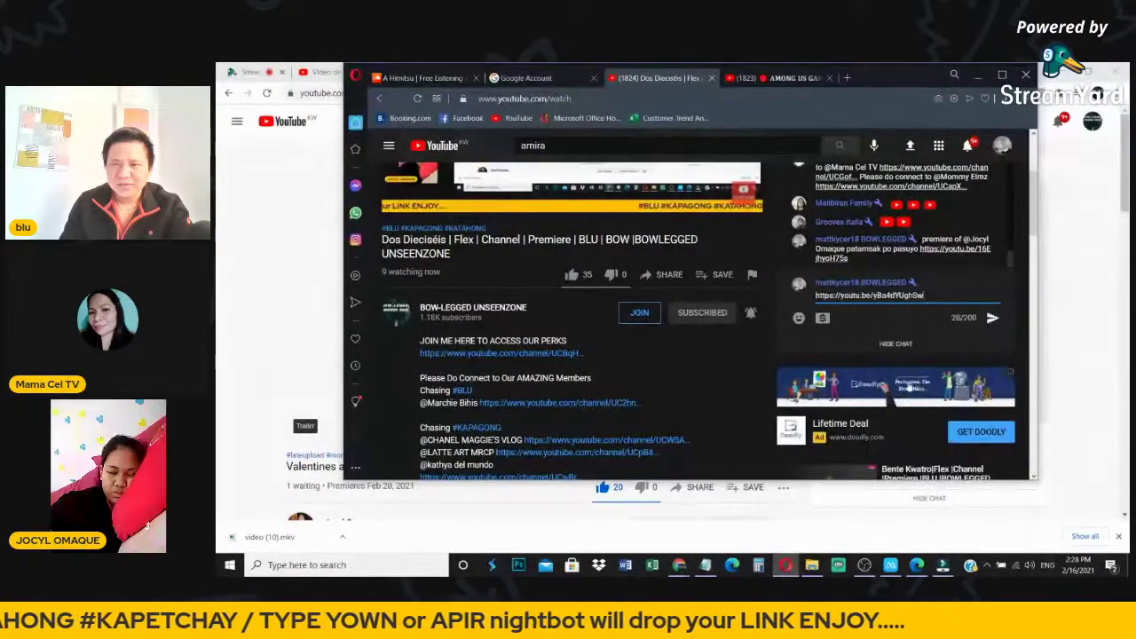
left_click_drag(922, 240, 986, 259)
left_click(901, 218)
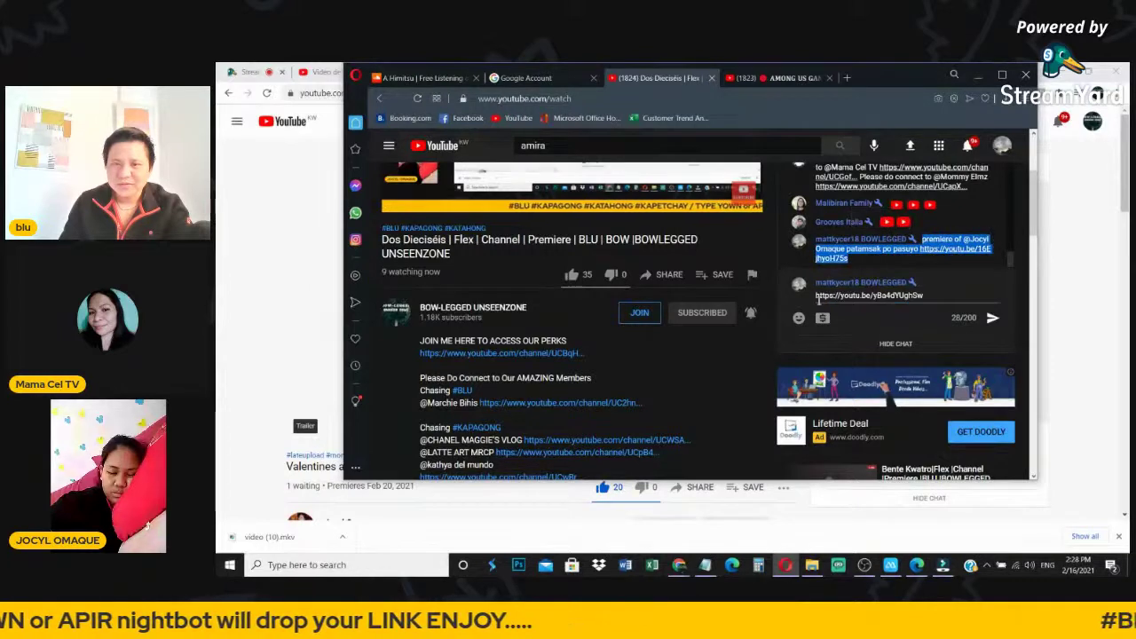
left_click(817, 295)
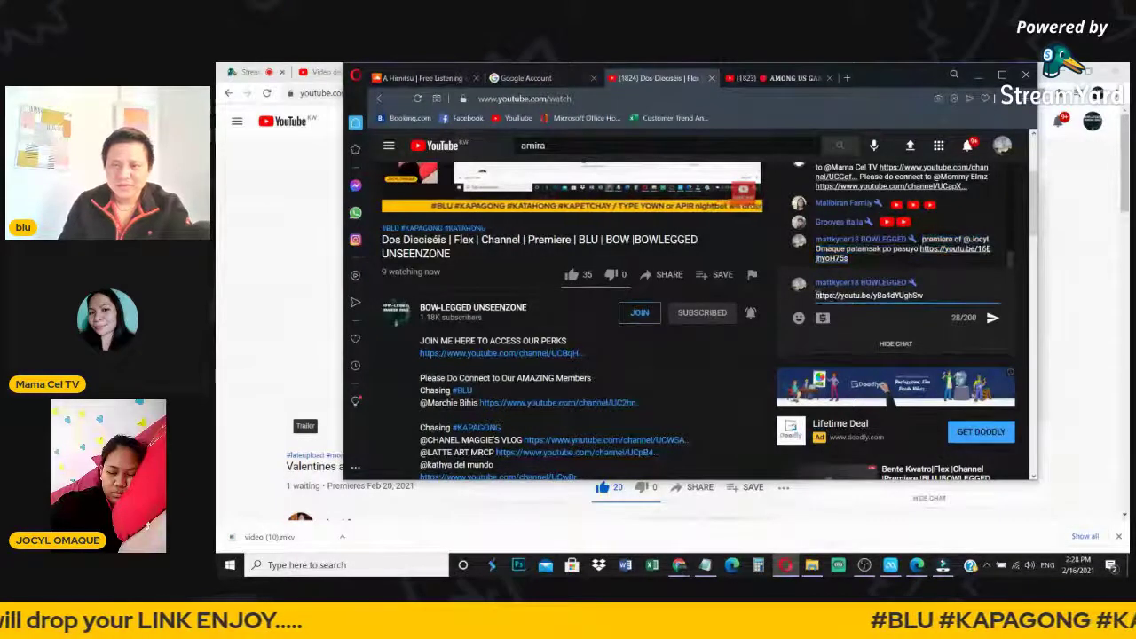
right_click(816, 295)
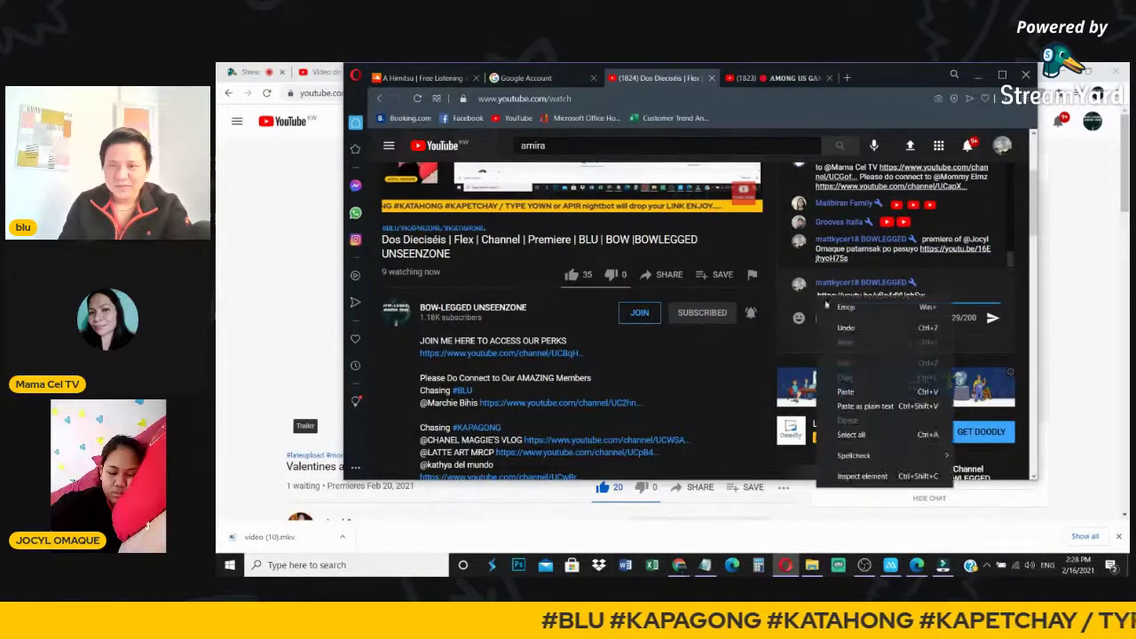
left_click(859, 393)
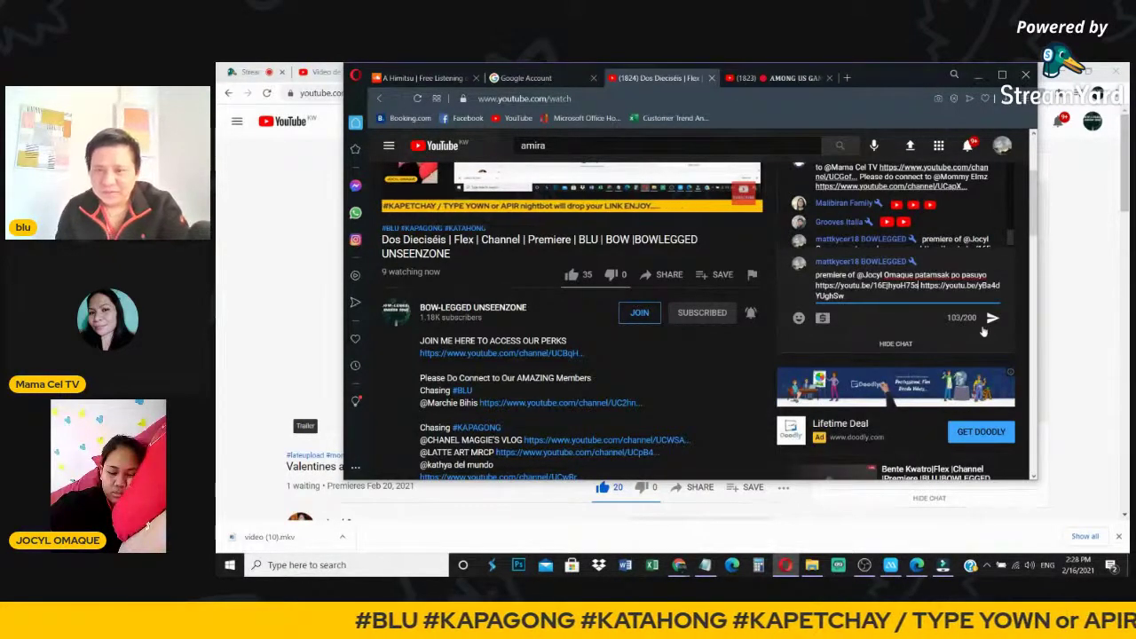
key("Return")
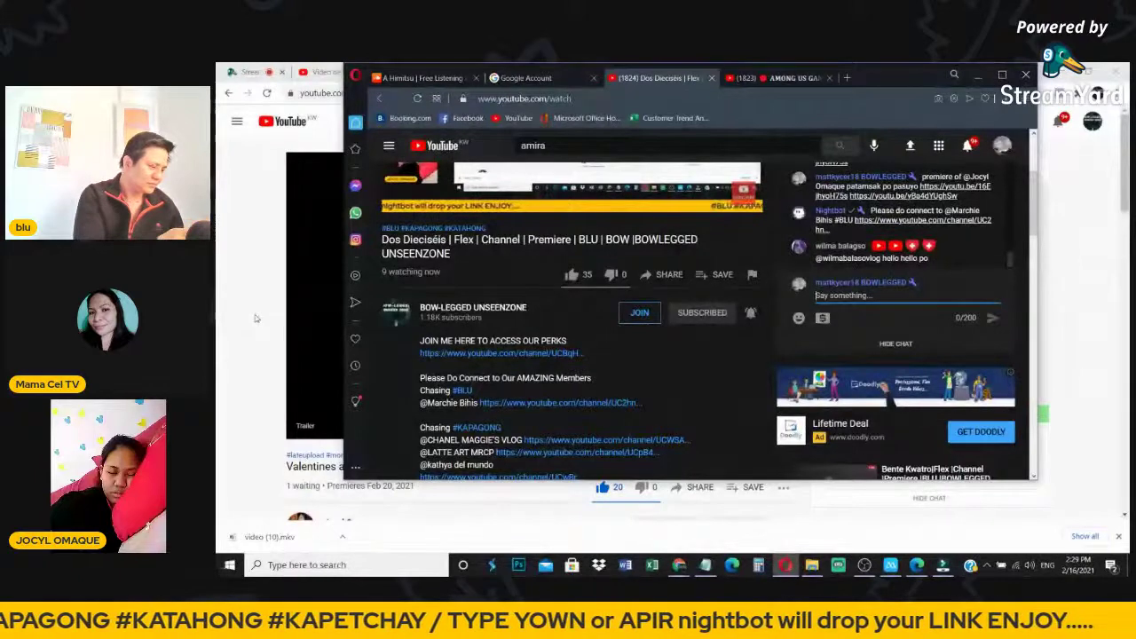
left_click(274, 248)
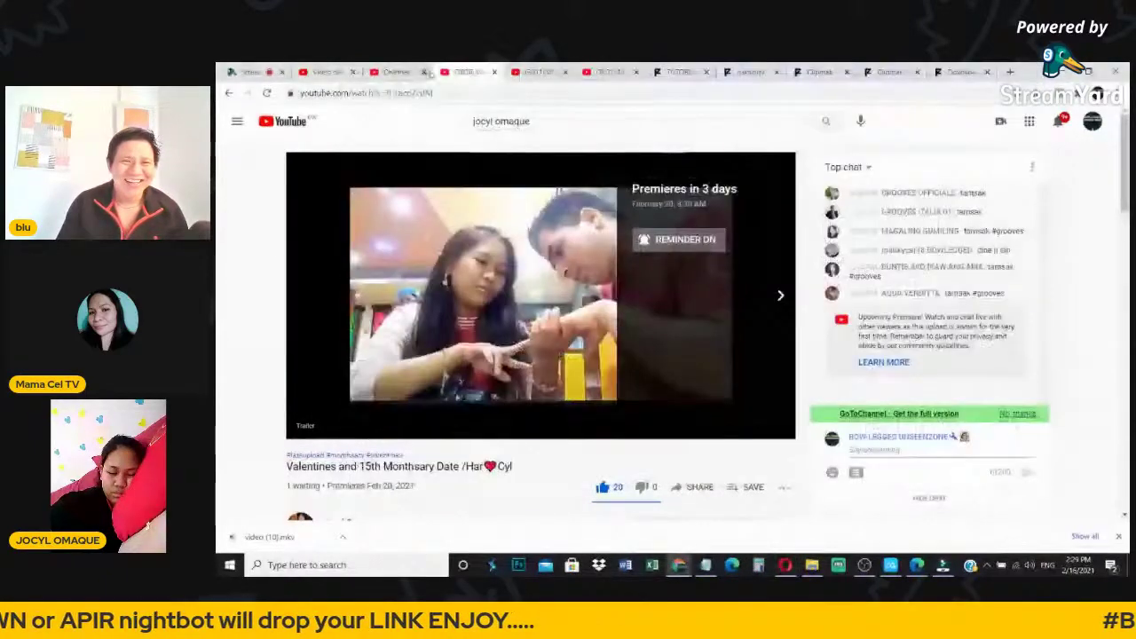
left_click(238, 71)
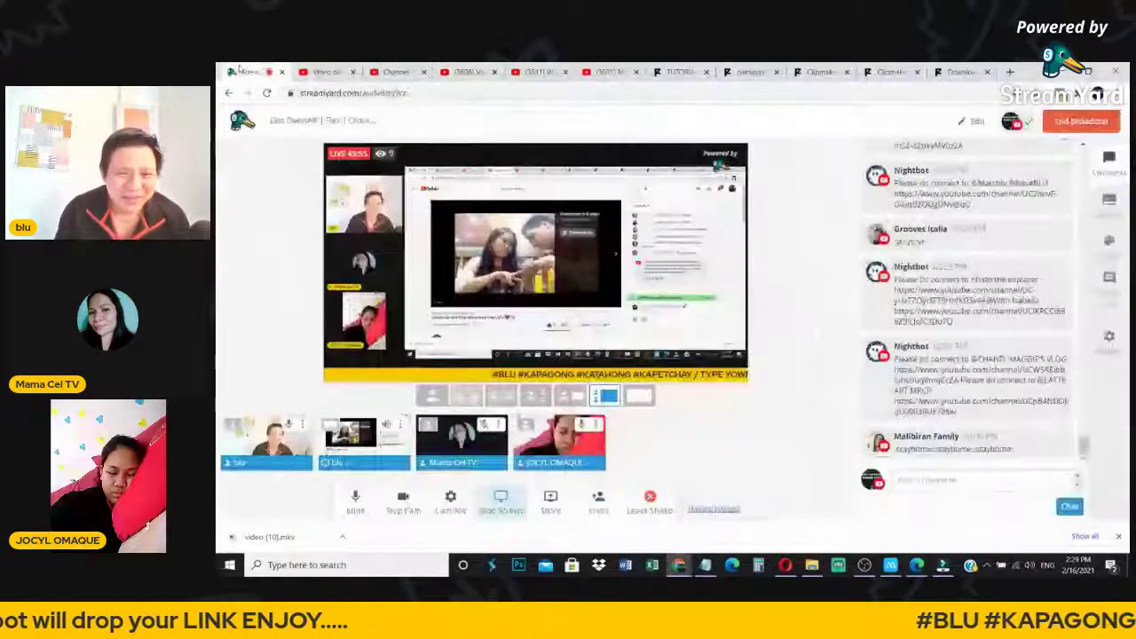
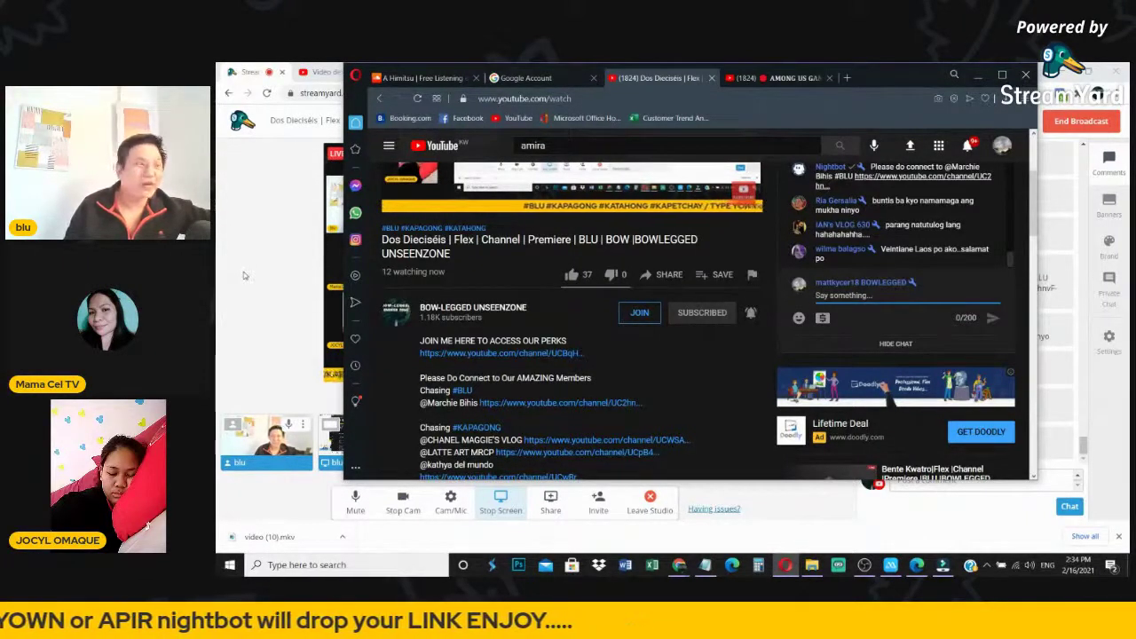
Find the viewer's Valentine video among the open YouTube pages.
left_click(245, 275)
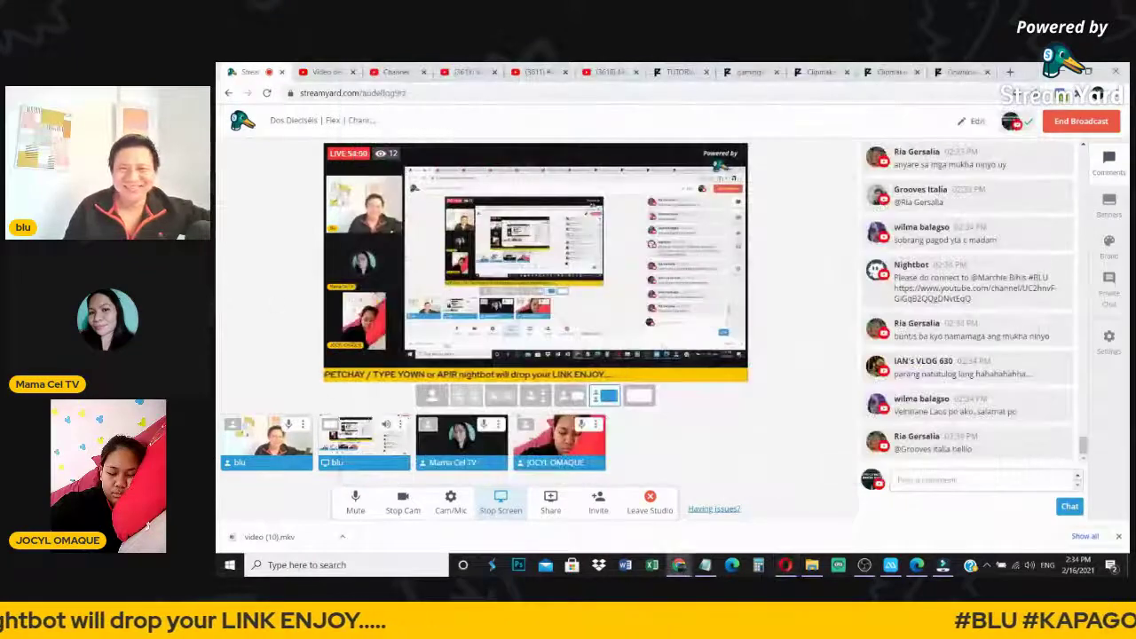
left_click(326, 72)
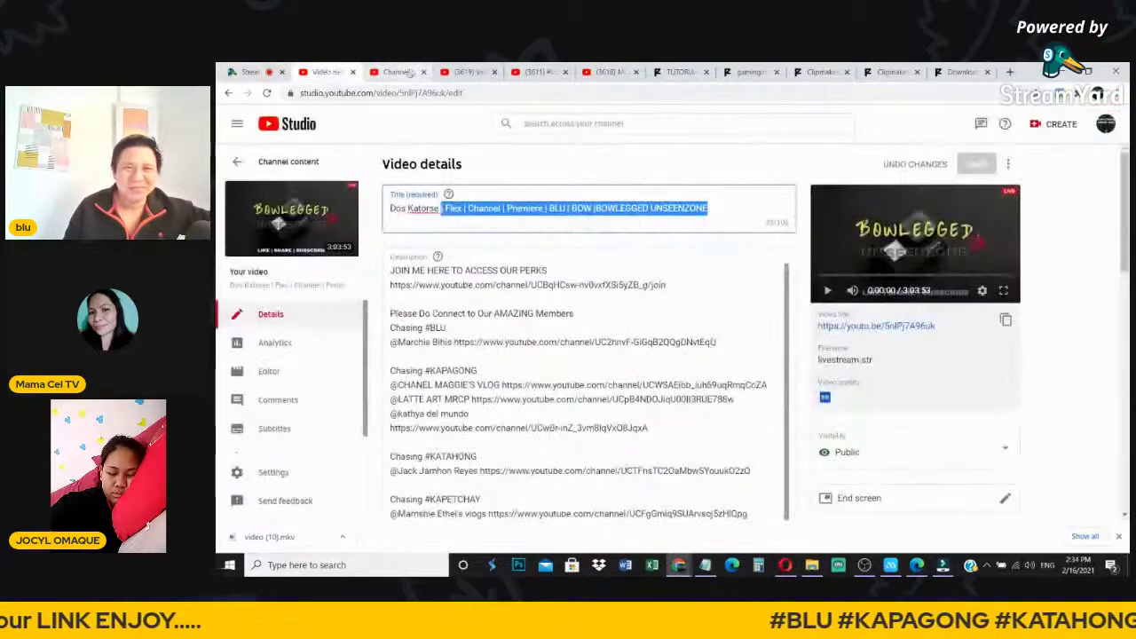
left_click(410, 73)
left_click(471, 72)
left_click(546, 73)
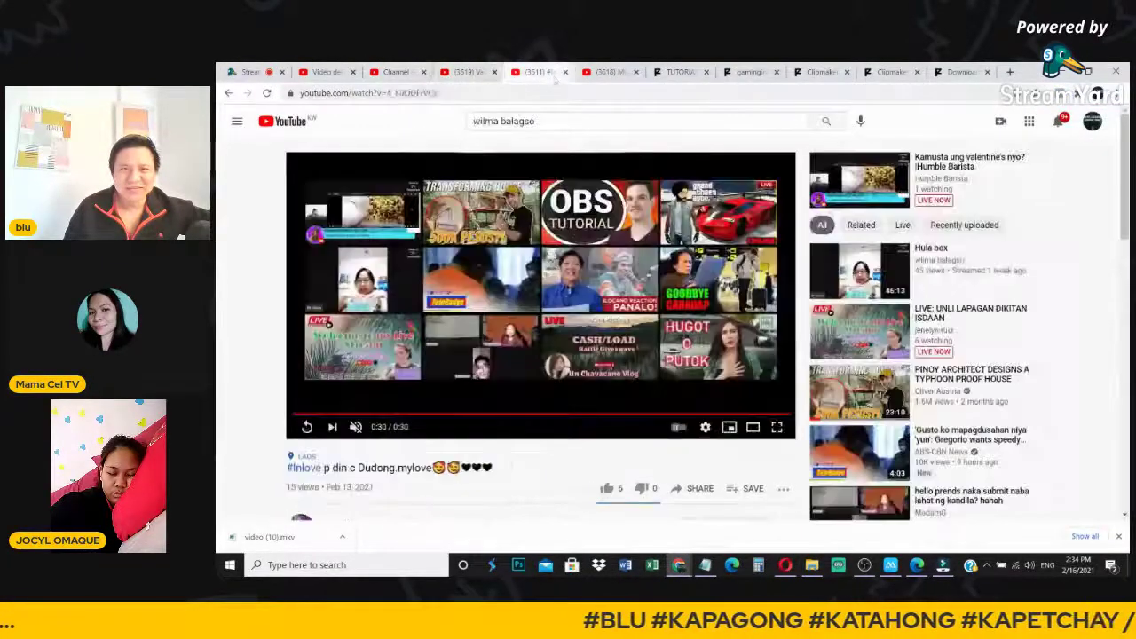
left_click(605, 72)
left_click(551, 74)
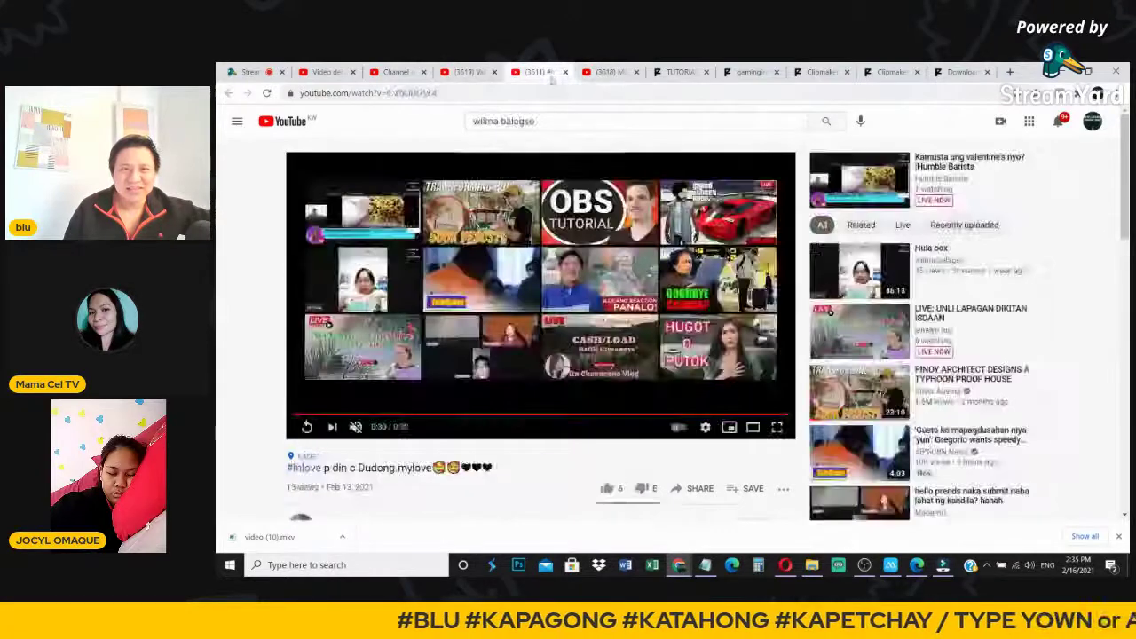
scroll(520, 365, "down", 3)
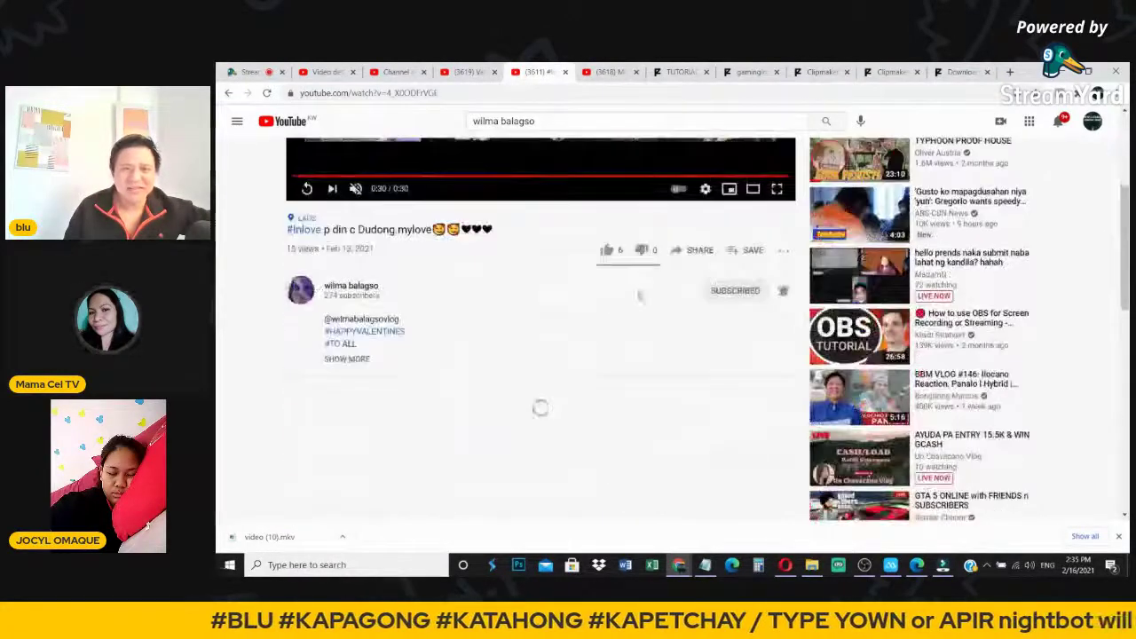
Like the viewer's Valentine video.
left_click(607, 250)
left_click(412, 425)
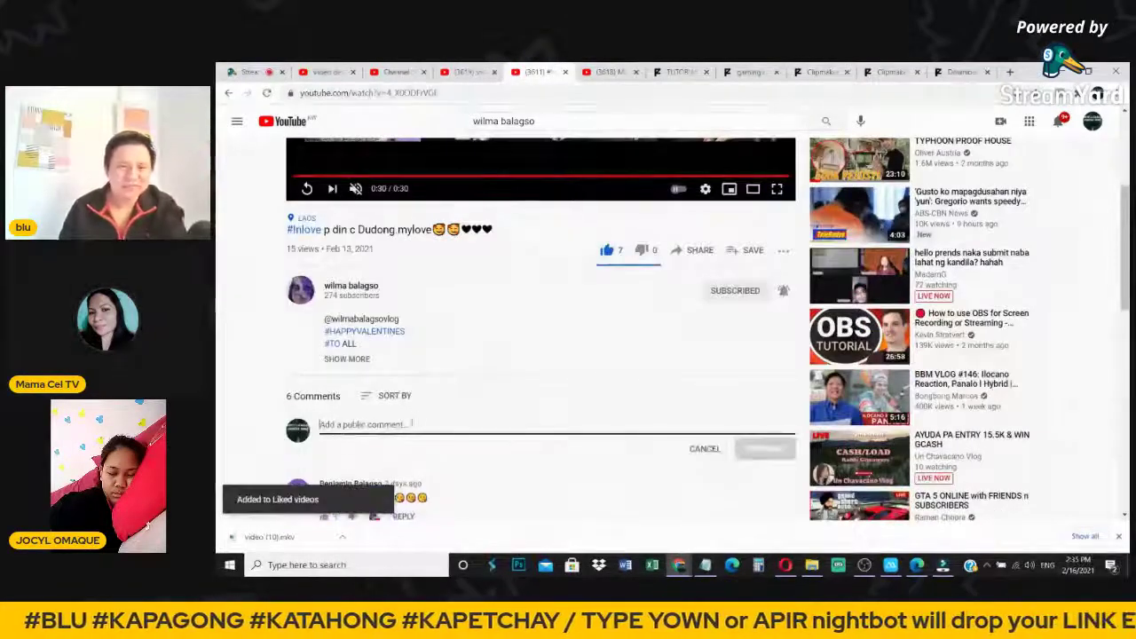
scroll(475, 412, "down", 2)
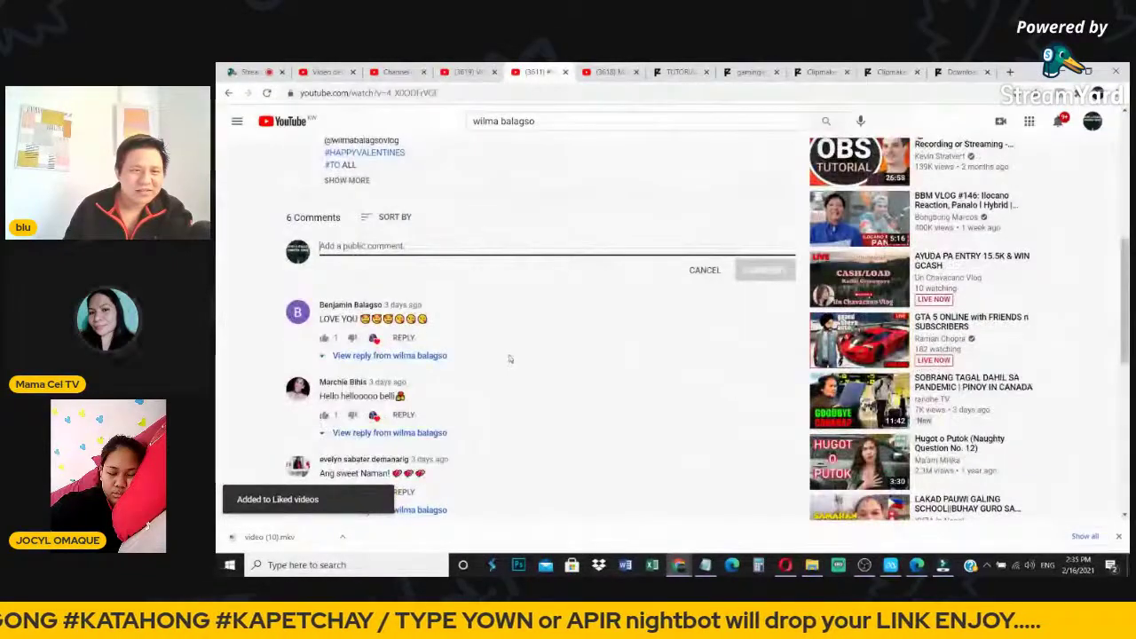
scroll(521, 354, "up", 1)
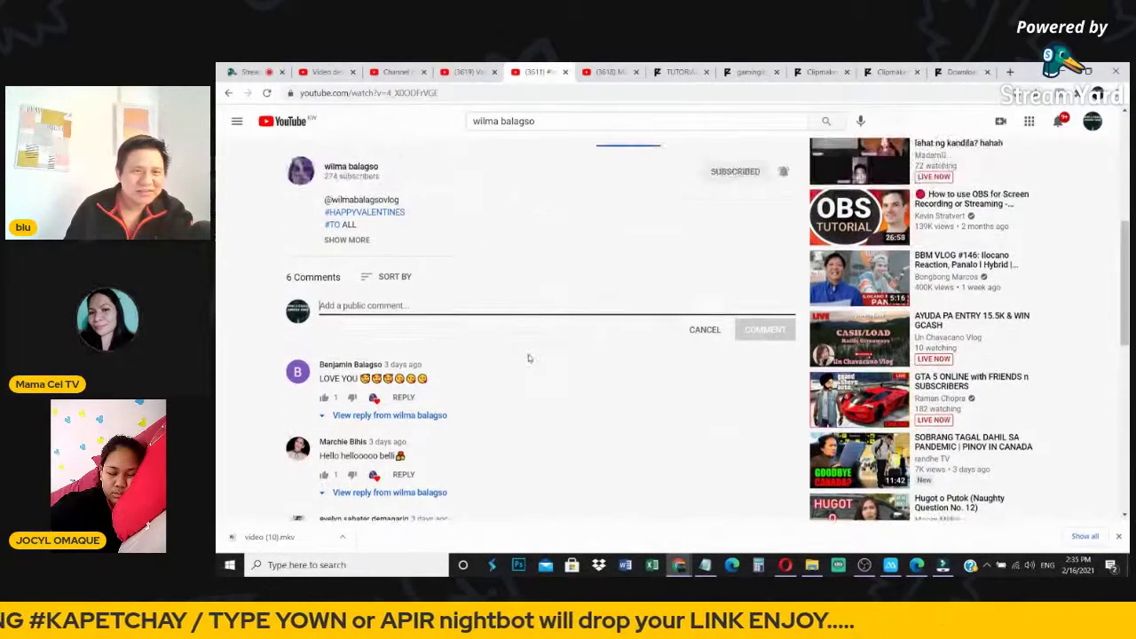
scroll(502, 319, "up", 2)
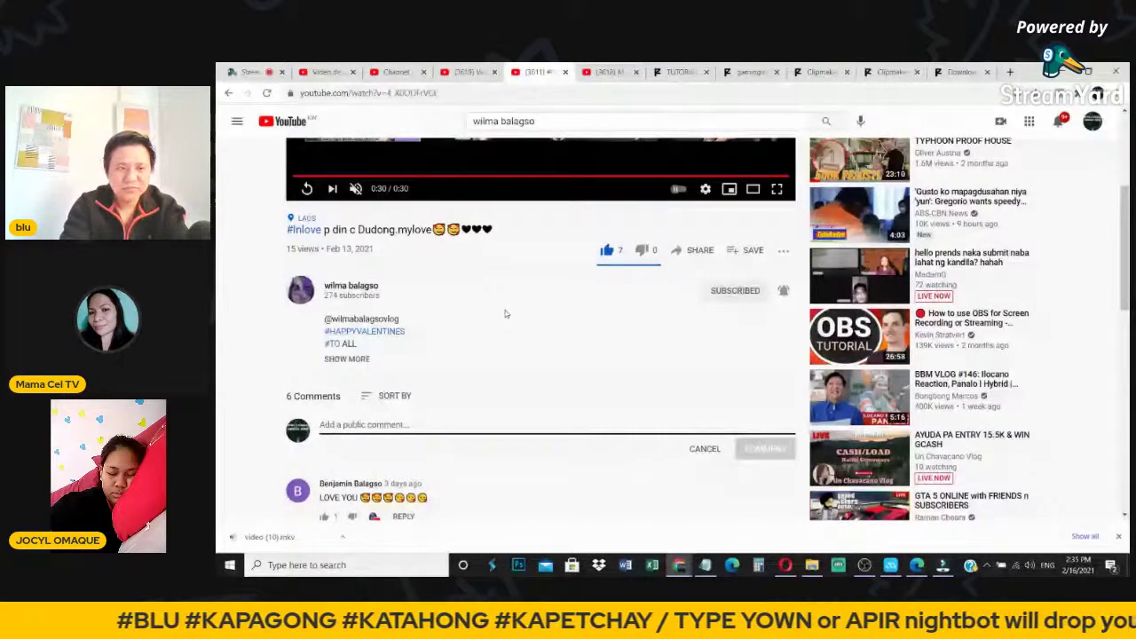
Post the comment 'yown apirrr keep on vlogging' on the video's watch page.
left_click(351, 285)
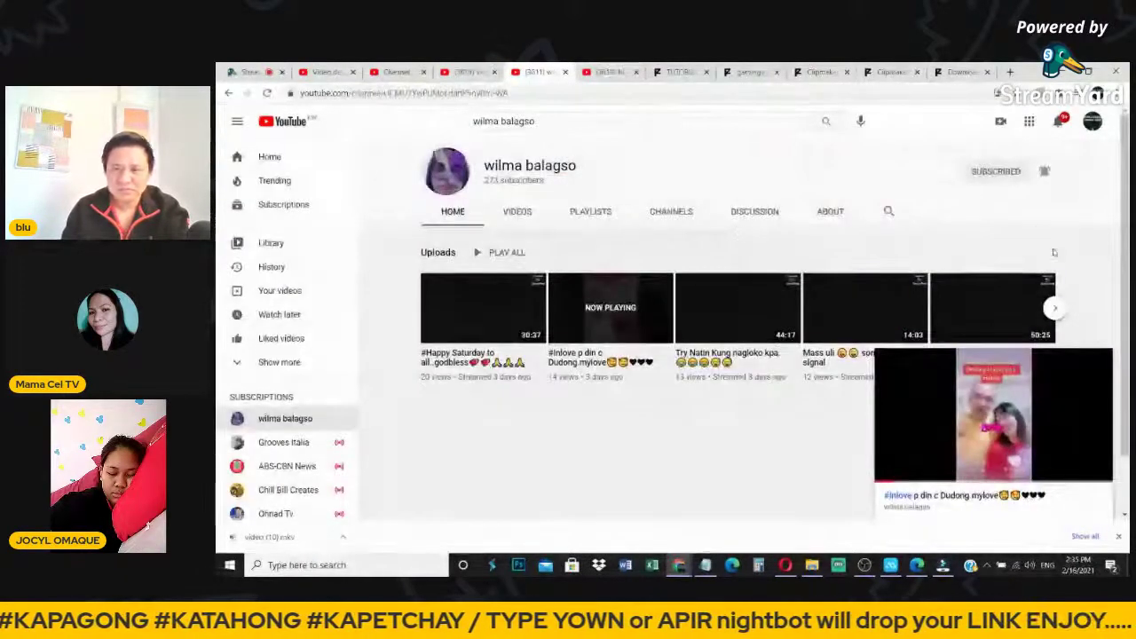
left_click(887, 362)
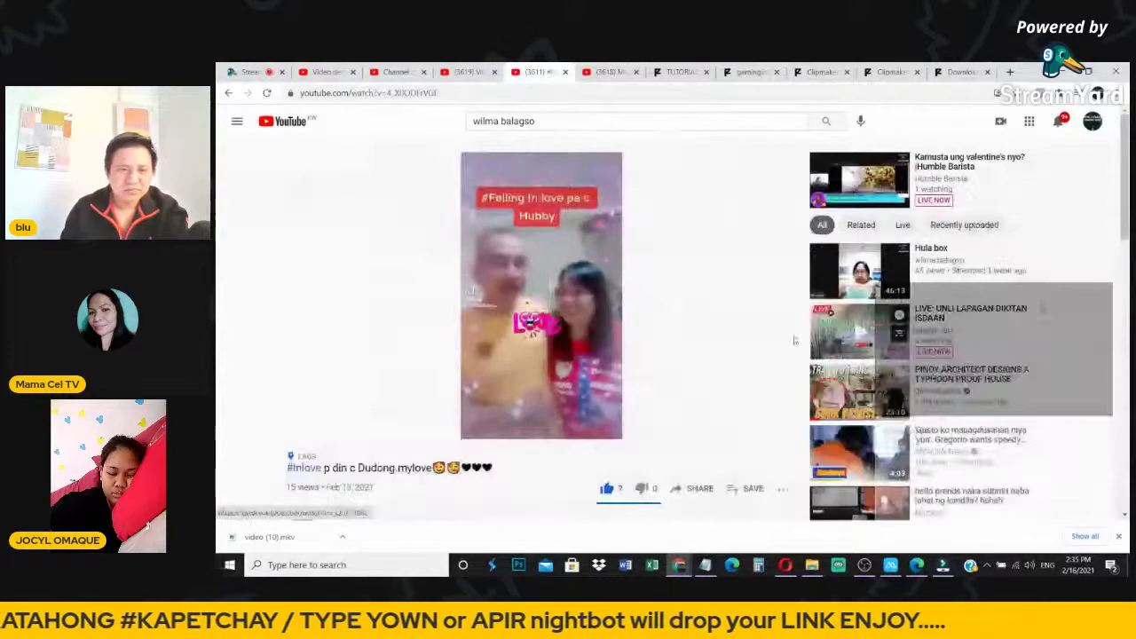
scroll(463, 432, "down", 3)
left_click(378, 424)
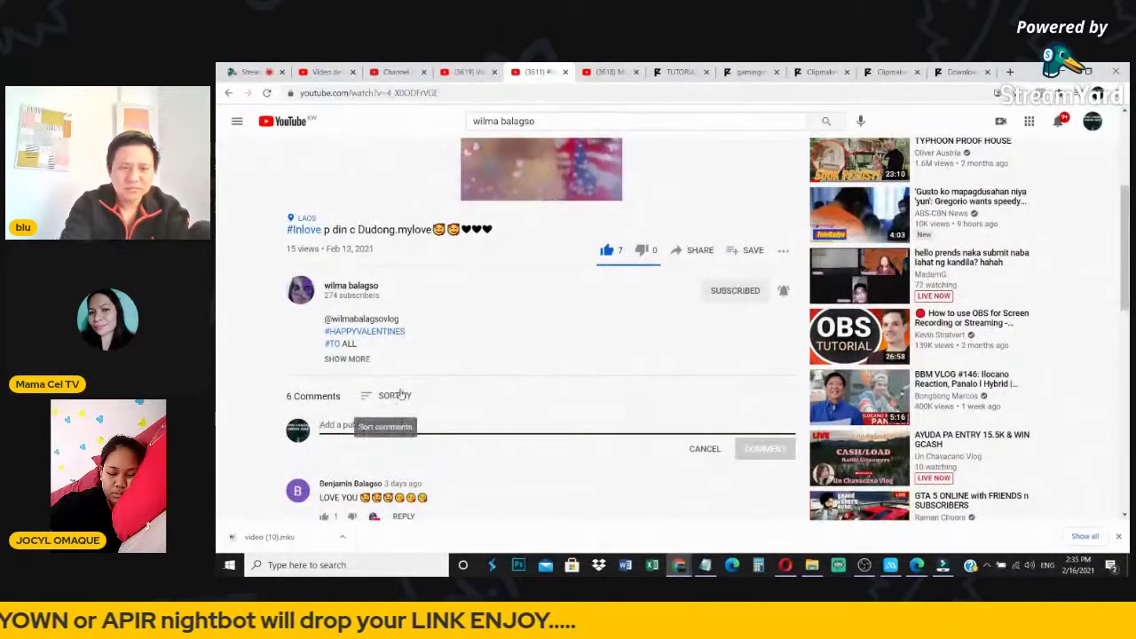
type("yown apirrr keep on vlogging")
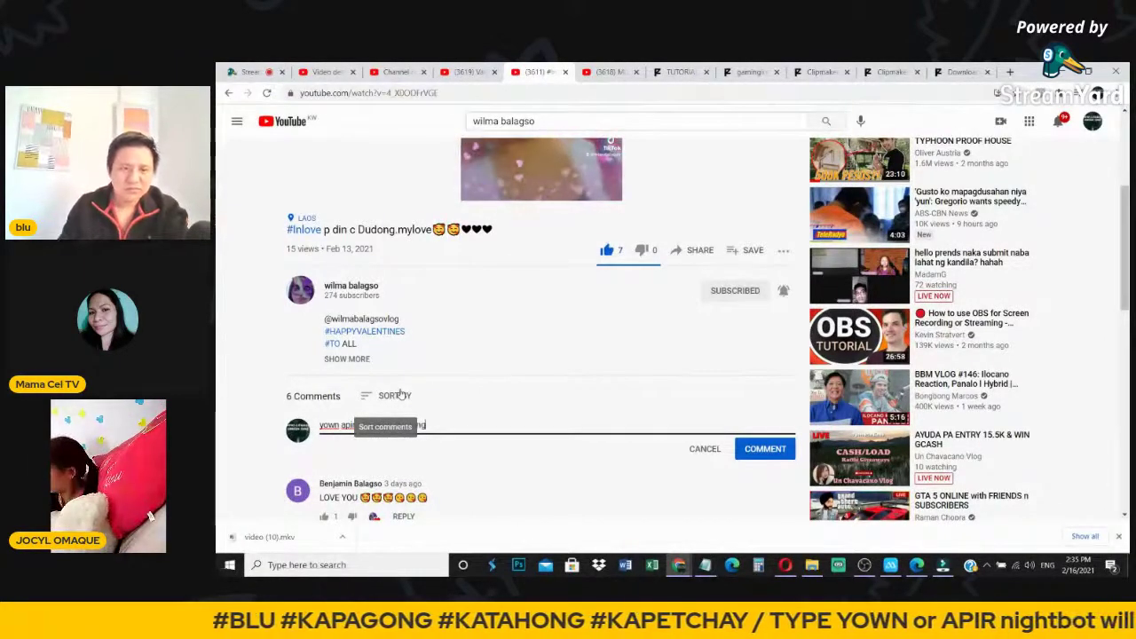
left_click(715, 450)
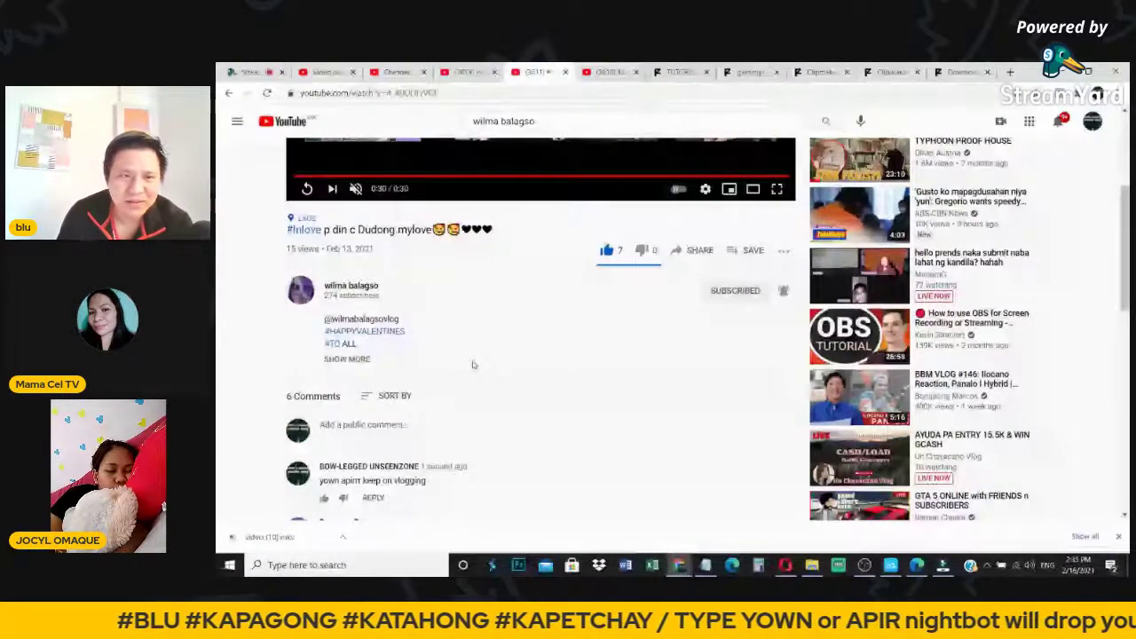
left_click(786, 564)
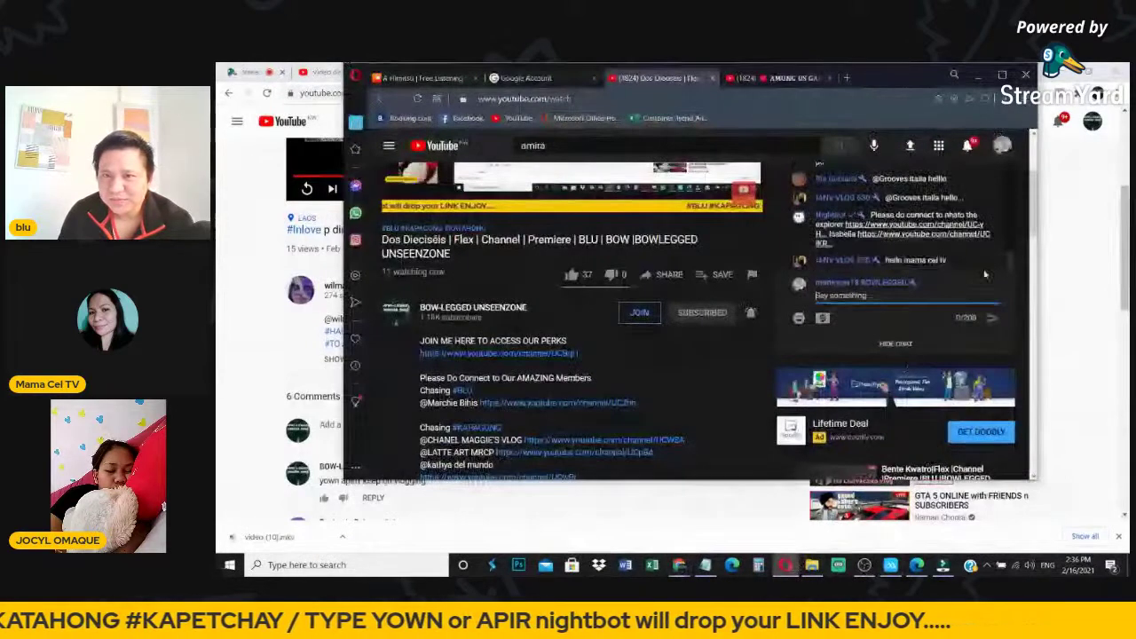
Copy the viewer's video-link message from the live chat.
scroll(1033, 201, "up", 3)
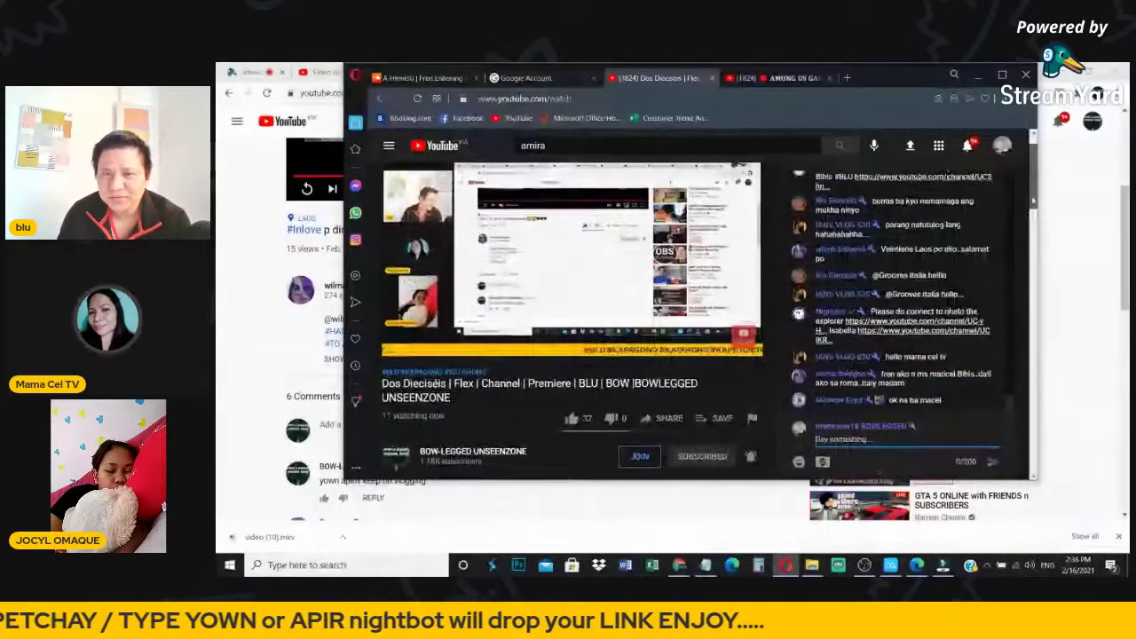
scroll(928, 253, "up", 1)
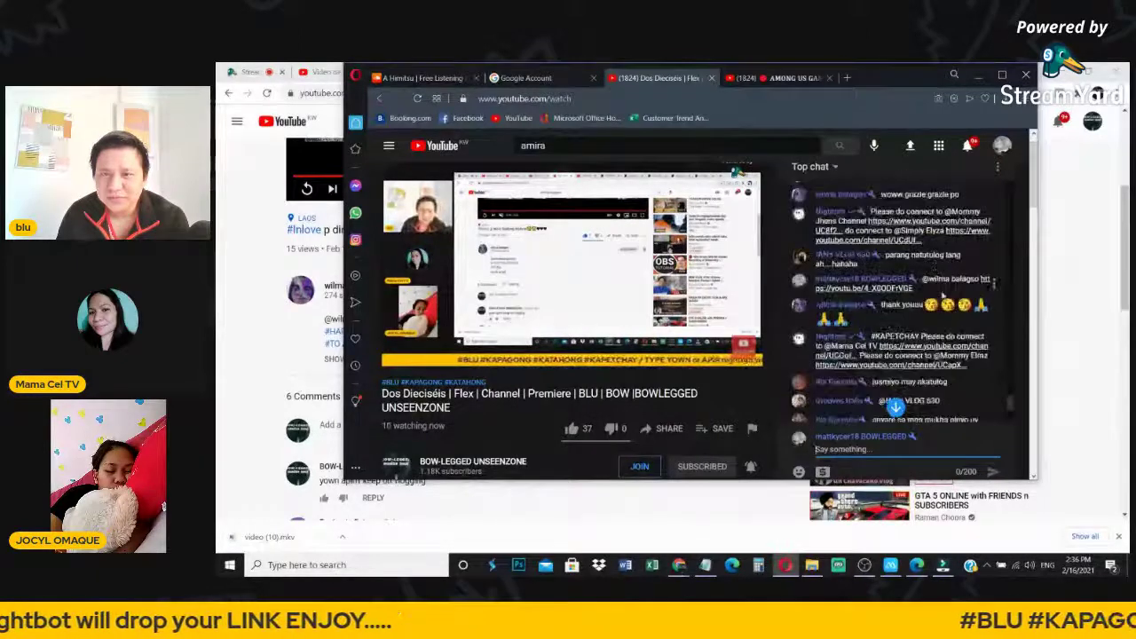
triple_click(959, 277)
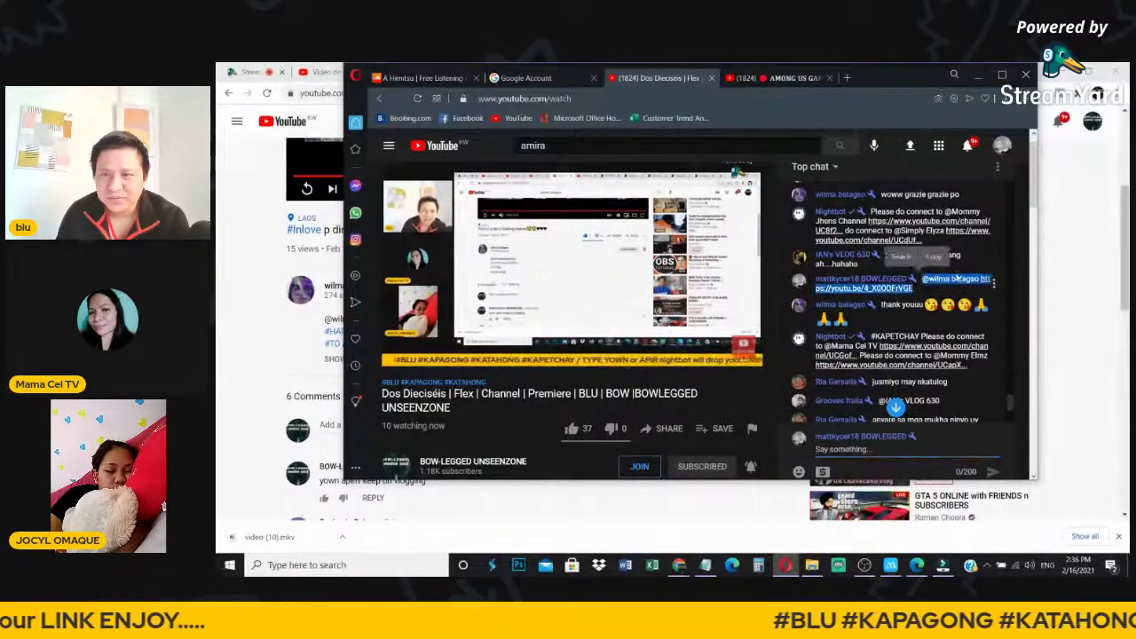
left_click(932, 256)
scroll(959, 338, "down", 3)
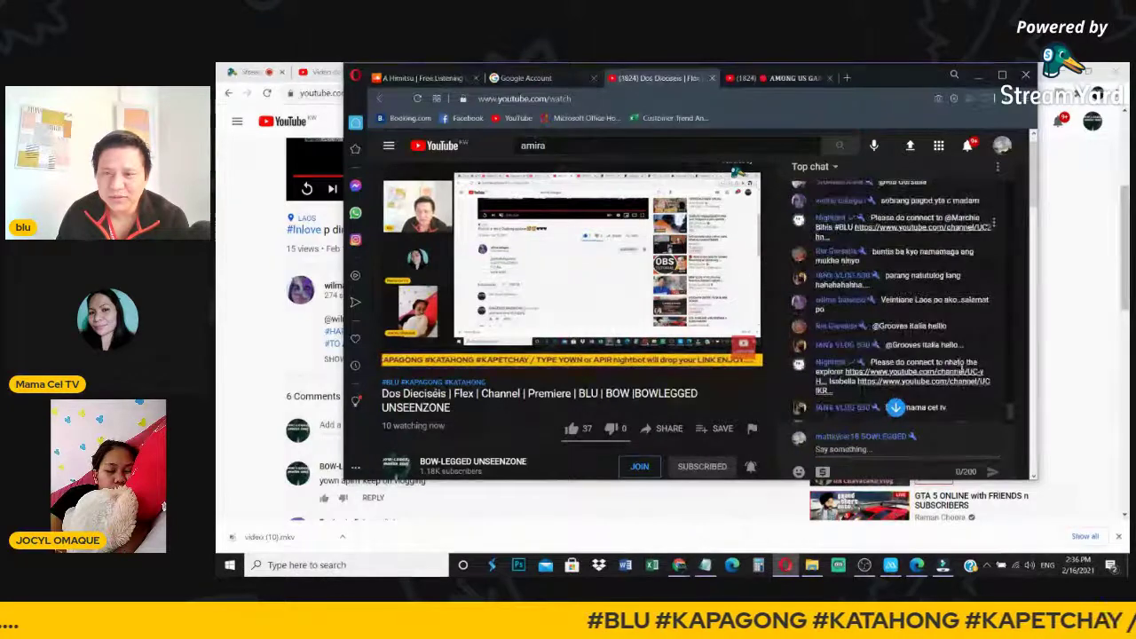
Paste and send the copied link in the live chat three times.
right_click(886, 451)
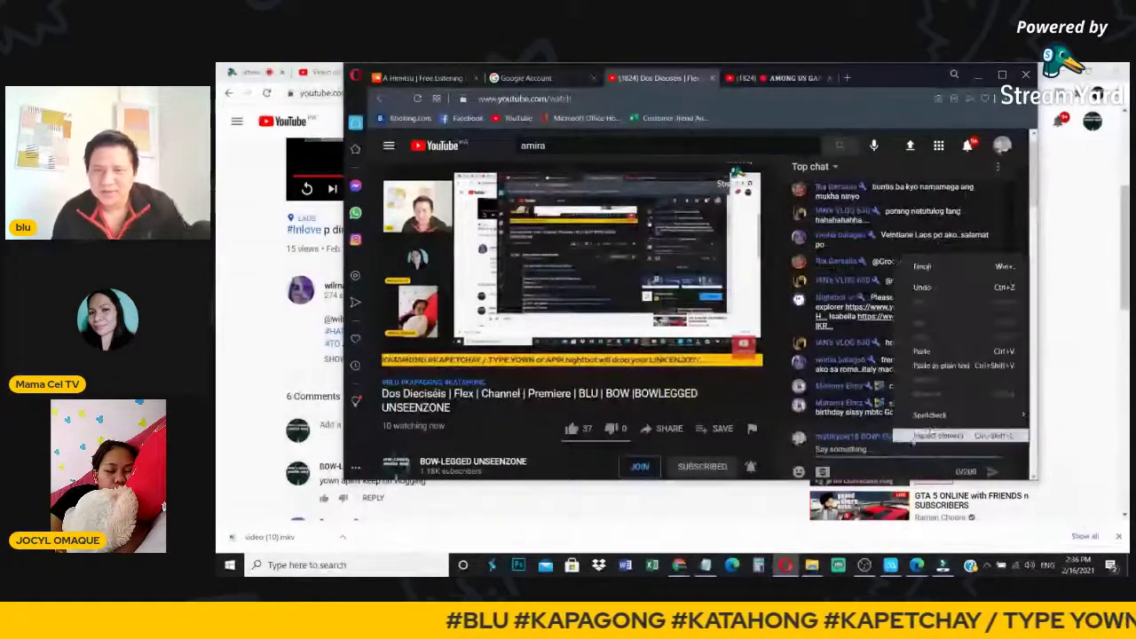
left_click(932, 354)
key("Return")
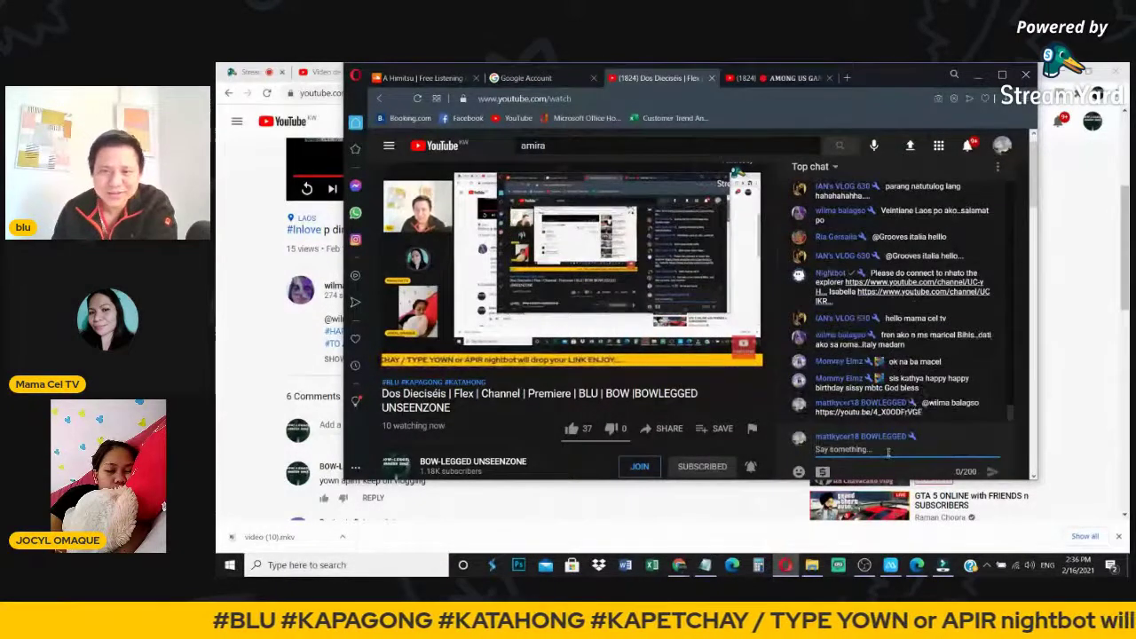
right_click(906, 450)
left_click(917, 356)
key("Return")
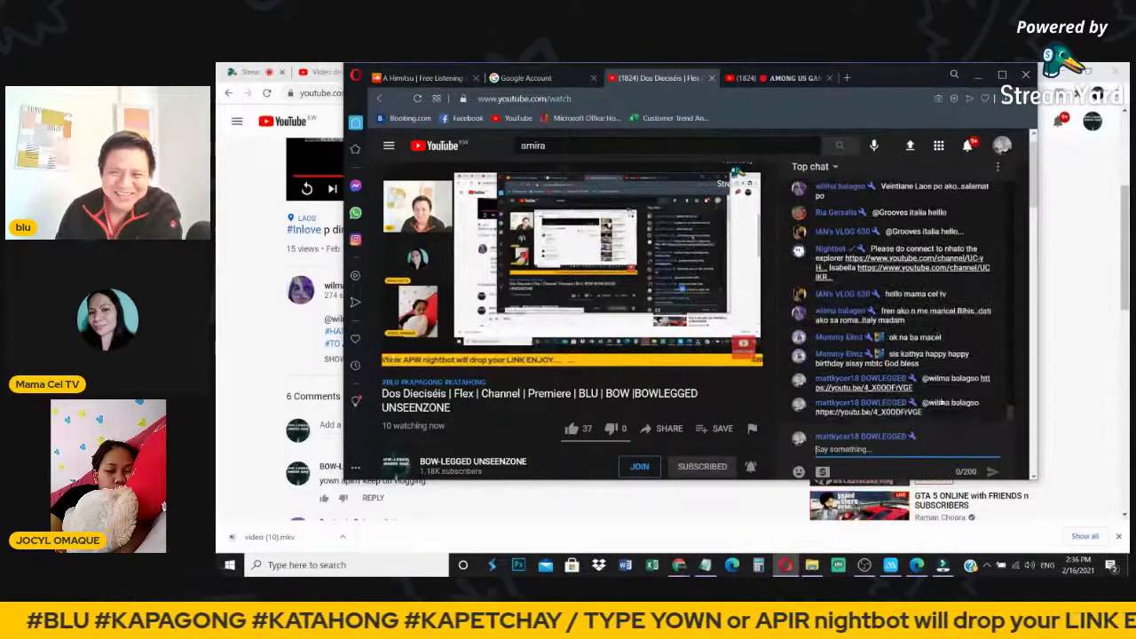
right_click(900, 446)
left_click(942, 357)
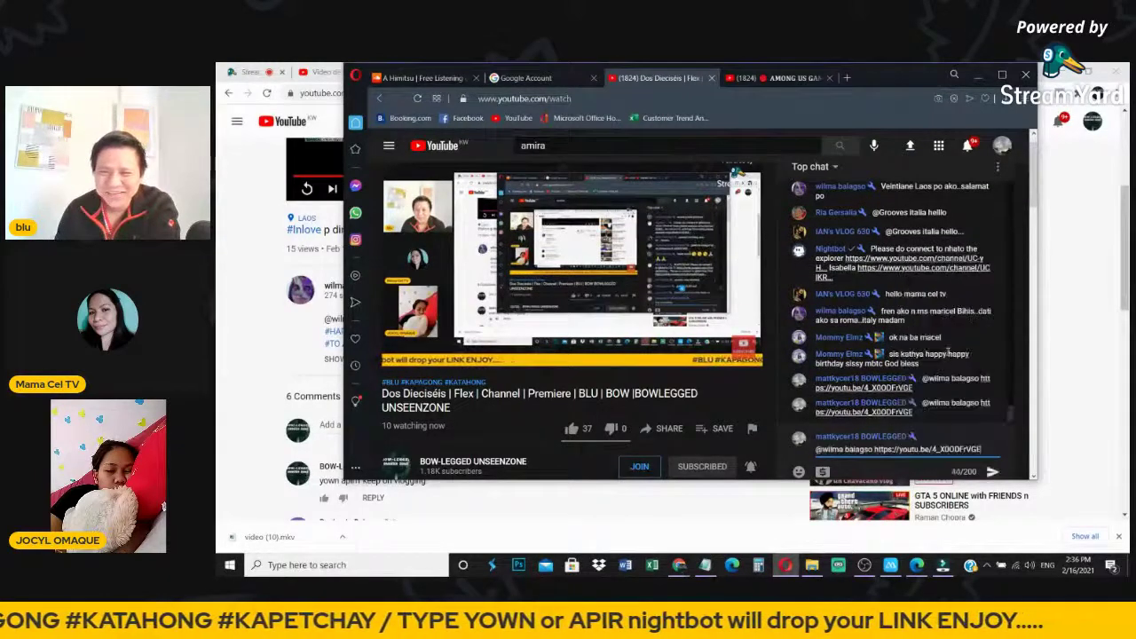
key("Return")
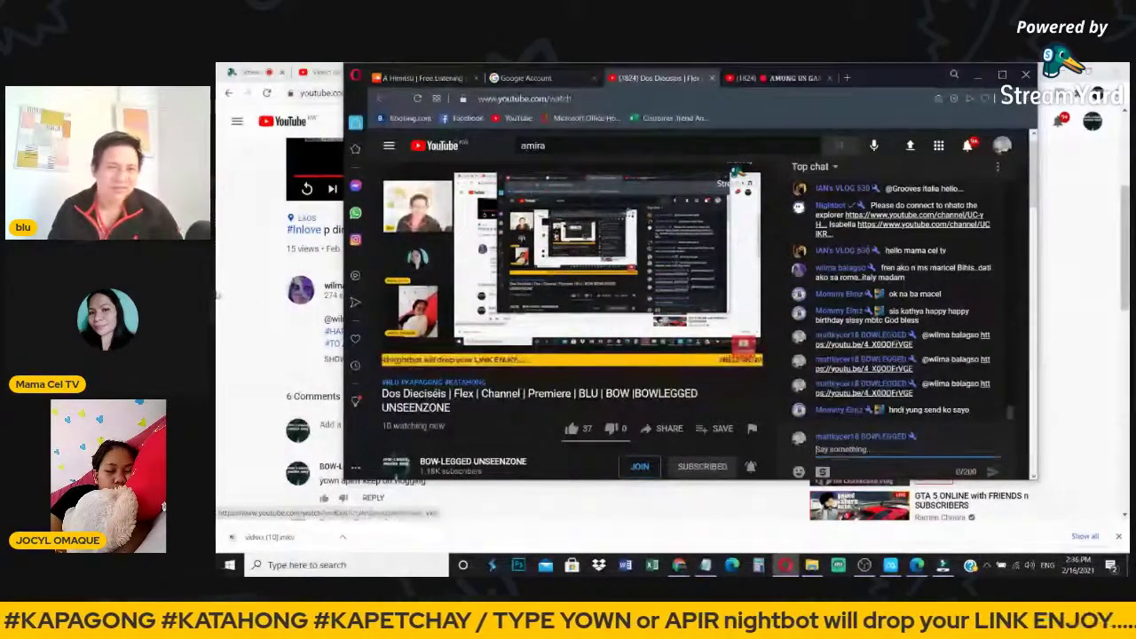
key("alt+Tab")
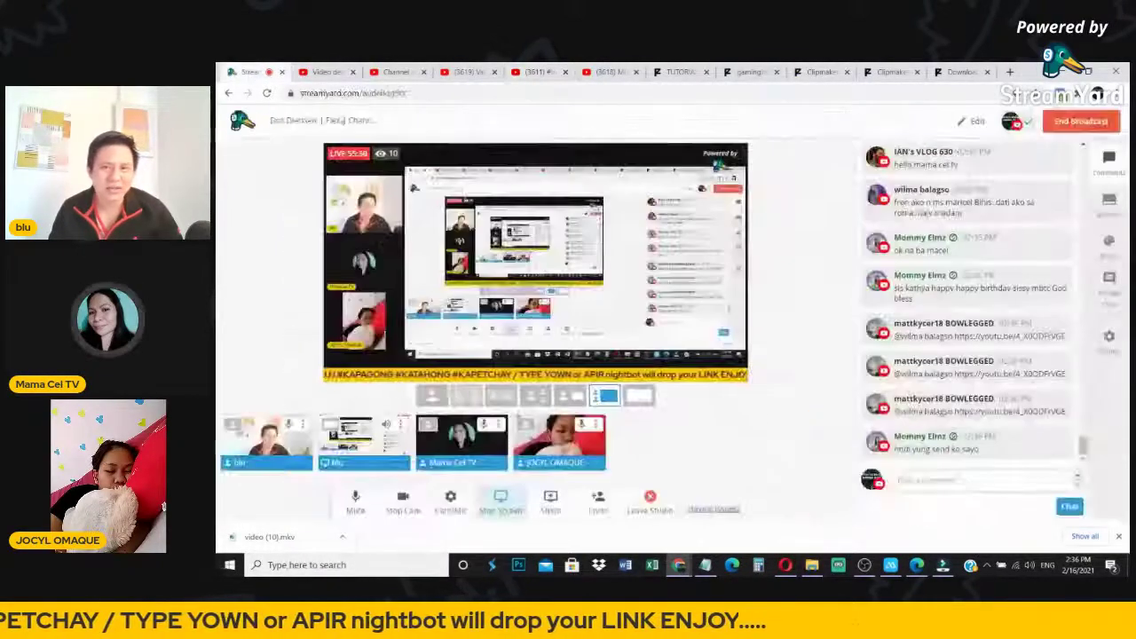
Switch back to the StreamYard studio to see its comments feed.
left_click(250, 71)
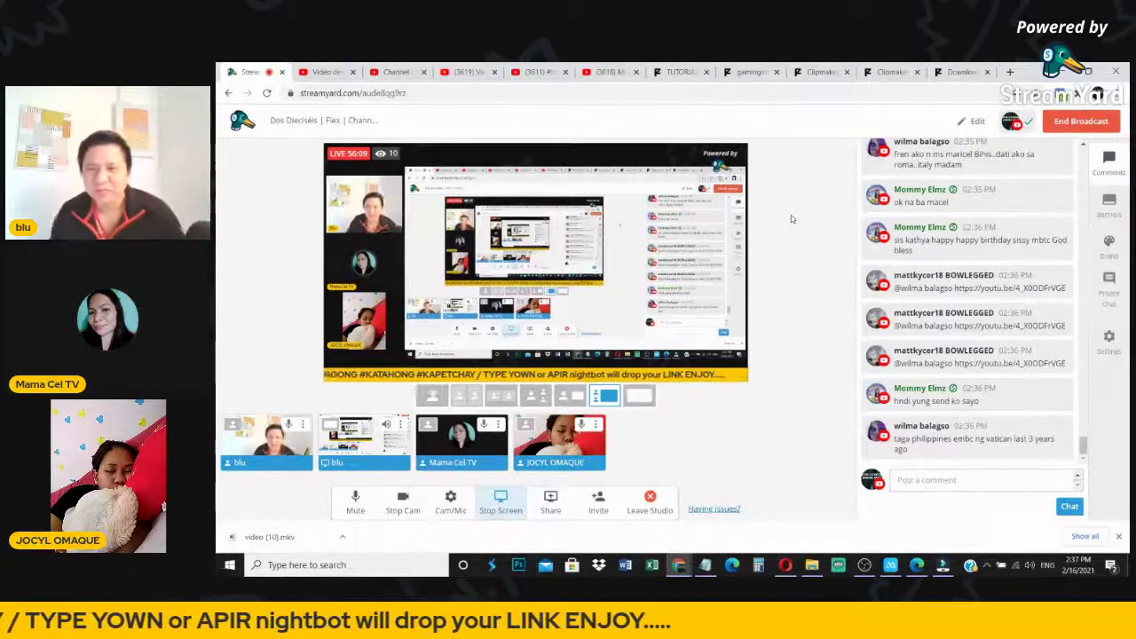
mouse_move(900, 399)
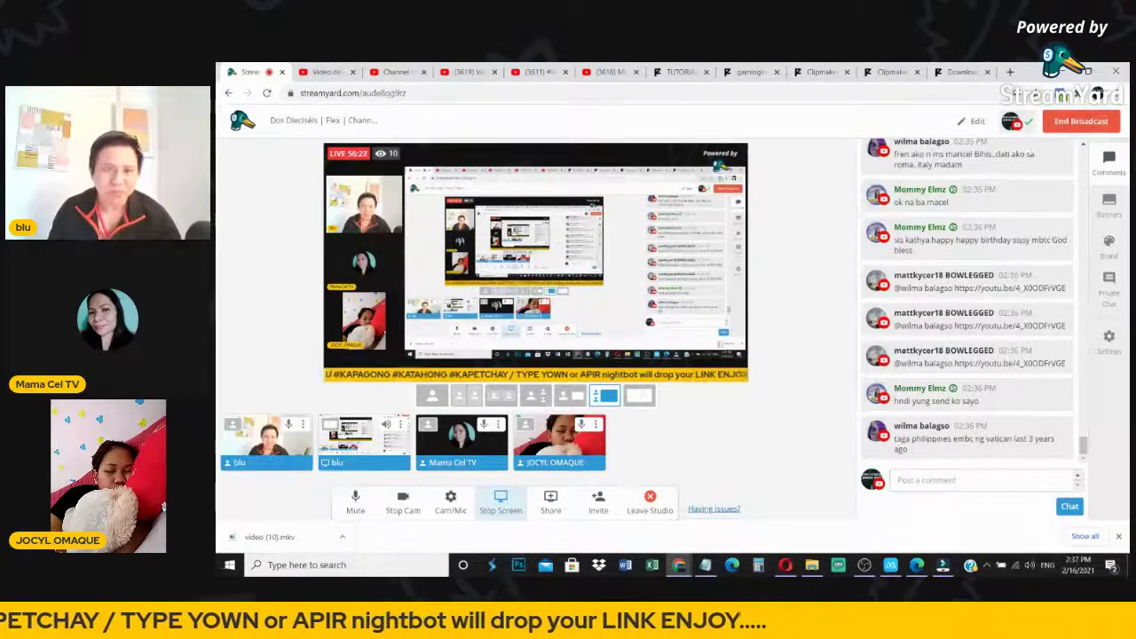
key("alt+Tab")
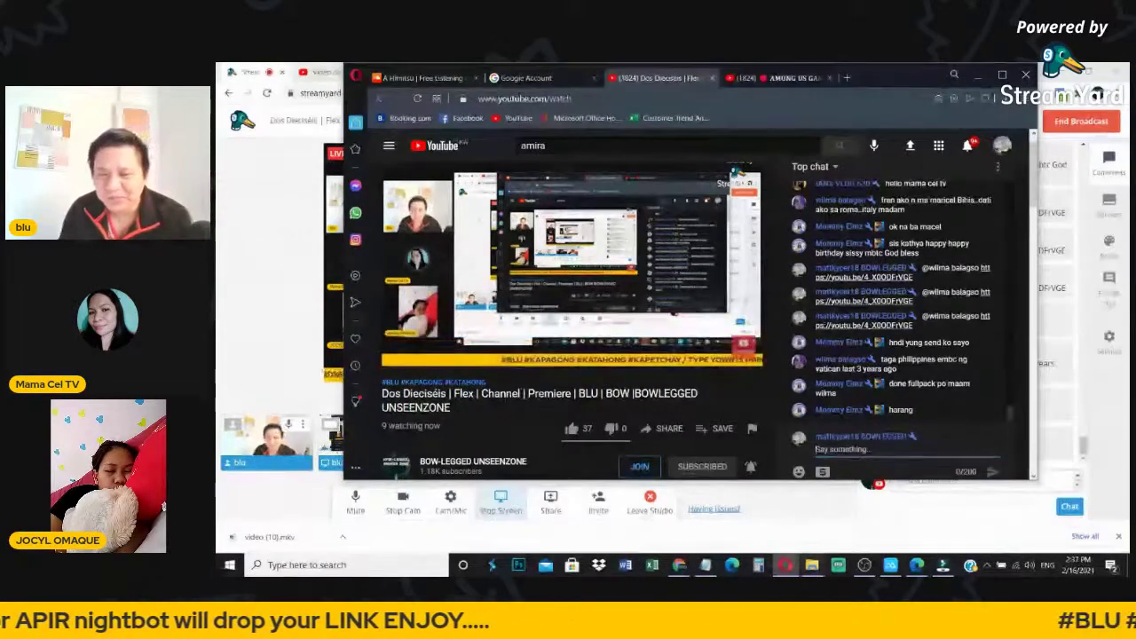
Open the youtu.be link shared in live chat in a new tab.
left_click(787, 566)
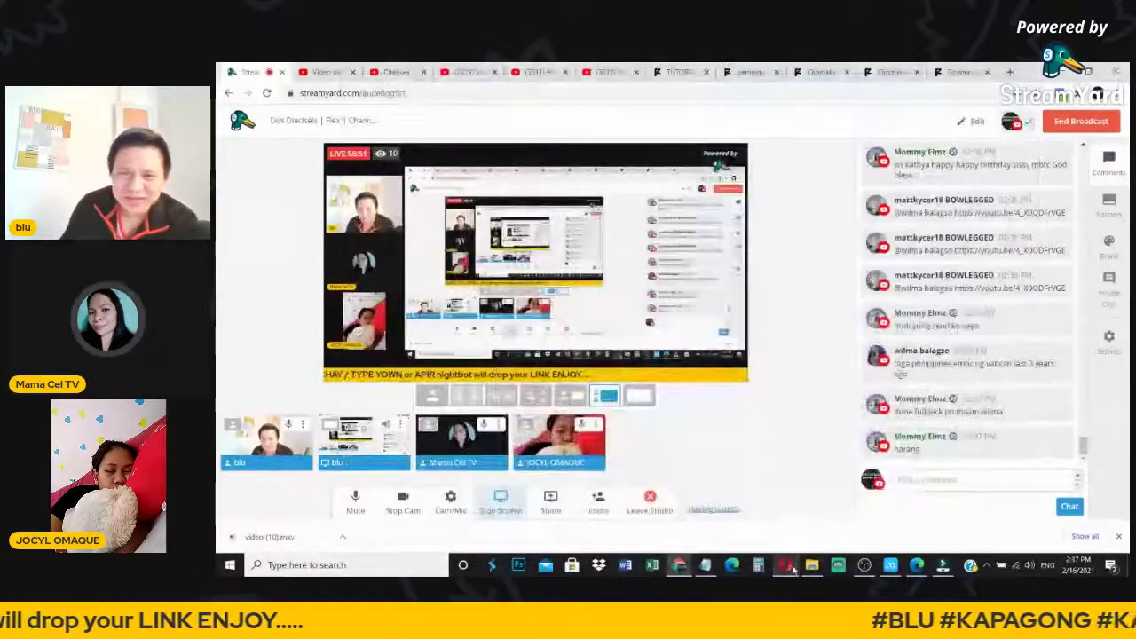
left_click(787, 565)
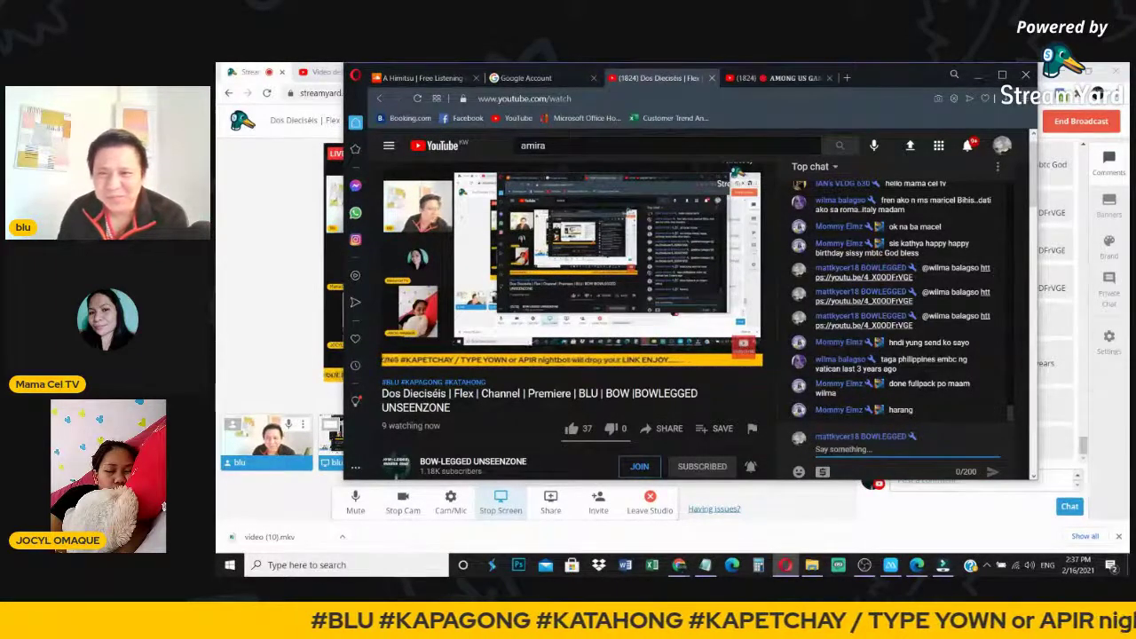
right_click(884, 302)
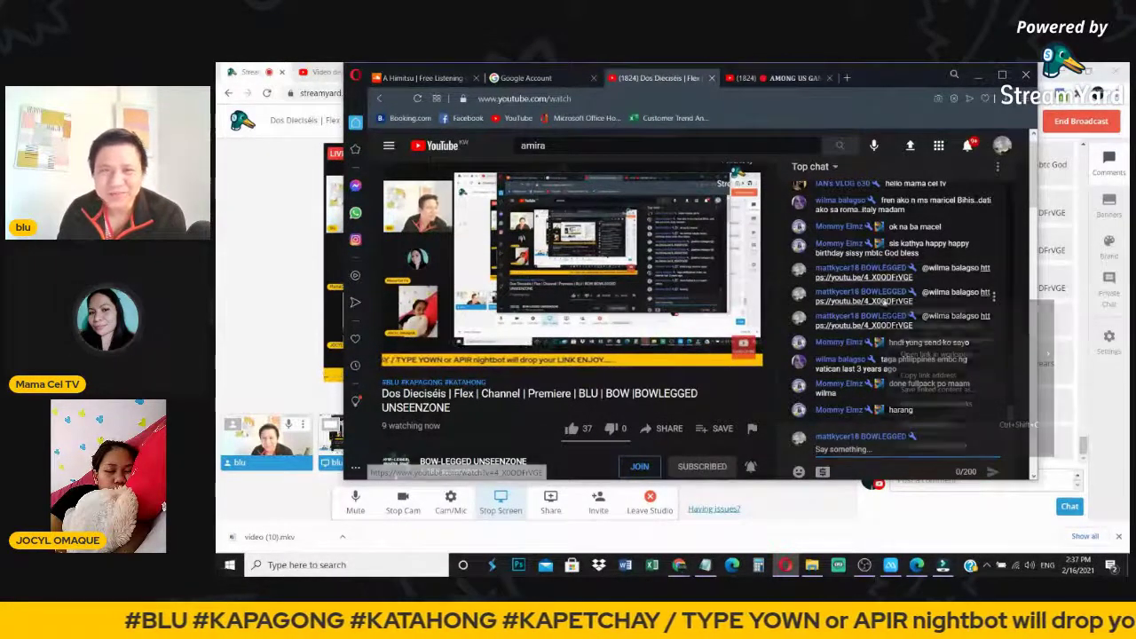
left_click(905, 311)
left_click(741, 78)
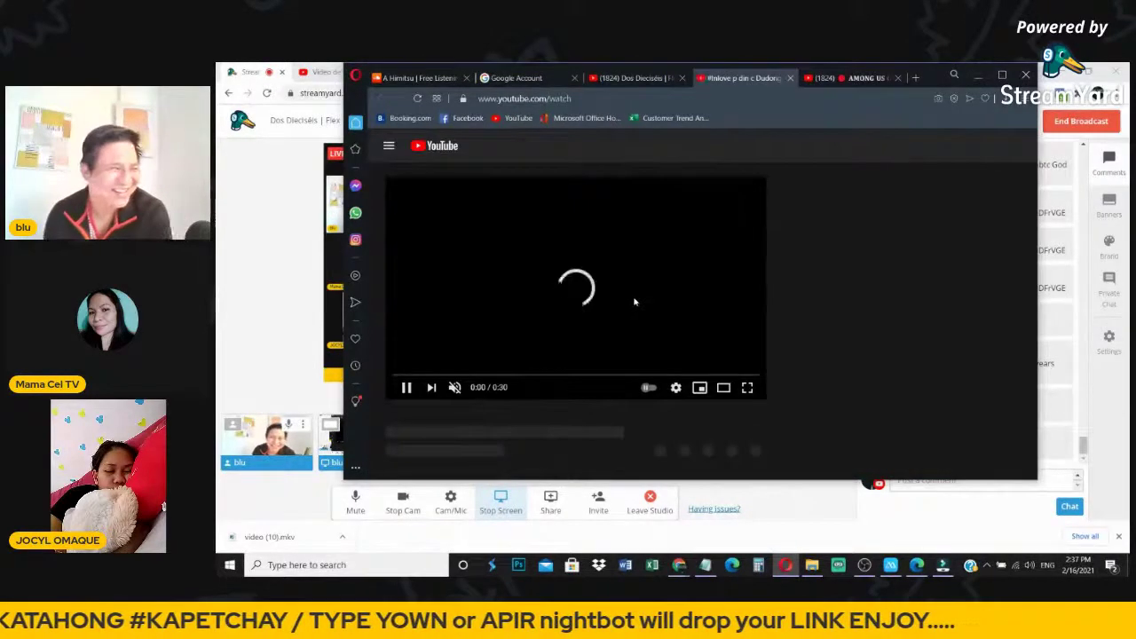
scroll(641, 307, "down", 2)
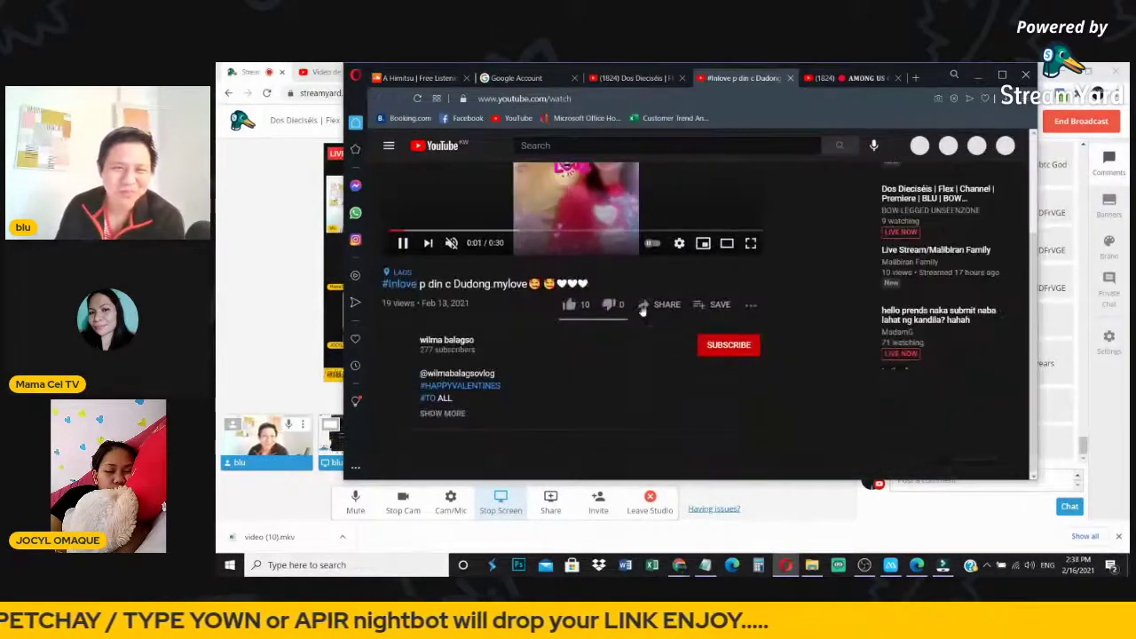
scroll(589, 323, "down", 1)
scroll(588, 323, "up", 2)
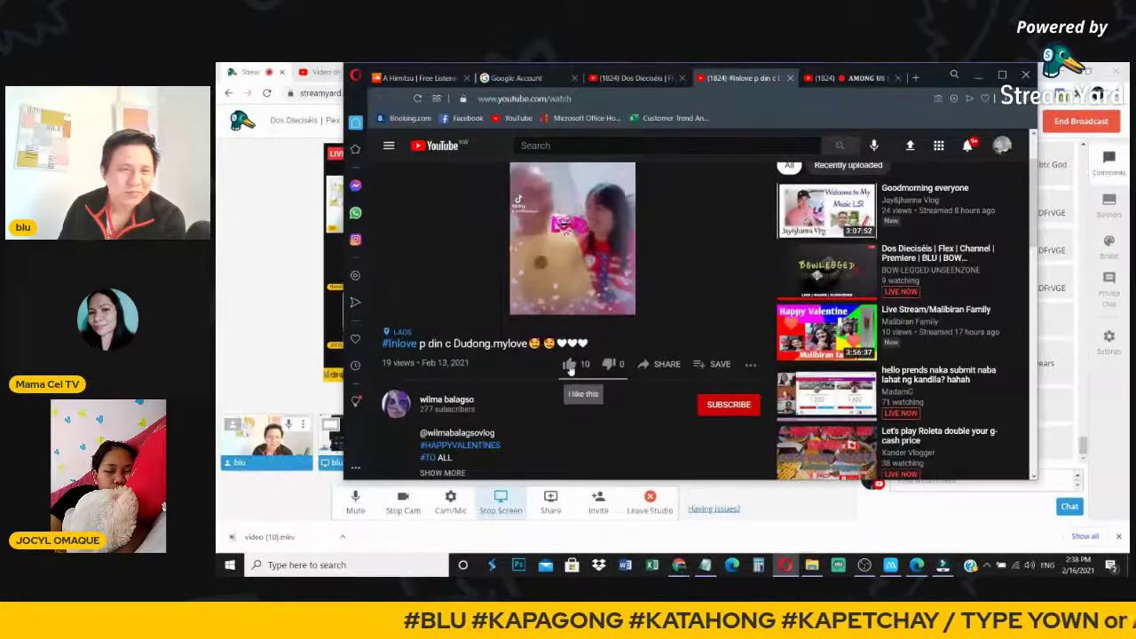
Like the opened video and subscribe to its channel.
left_click(570, 366)
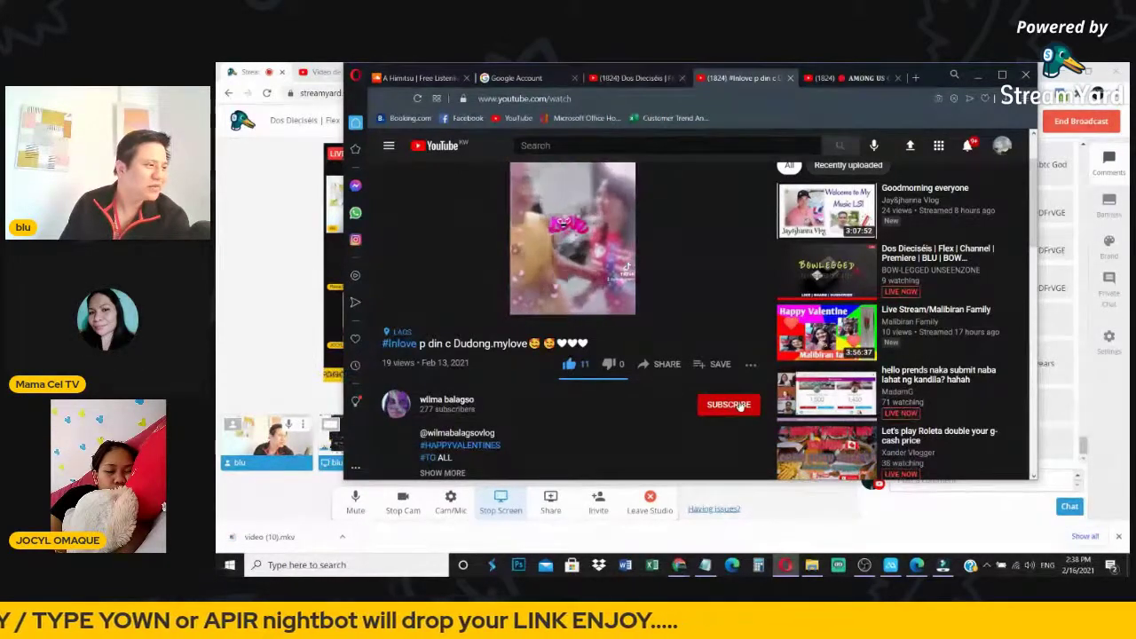
left_click(741, 405)
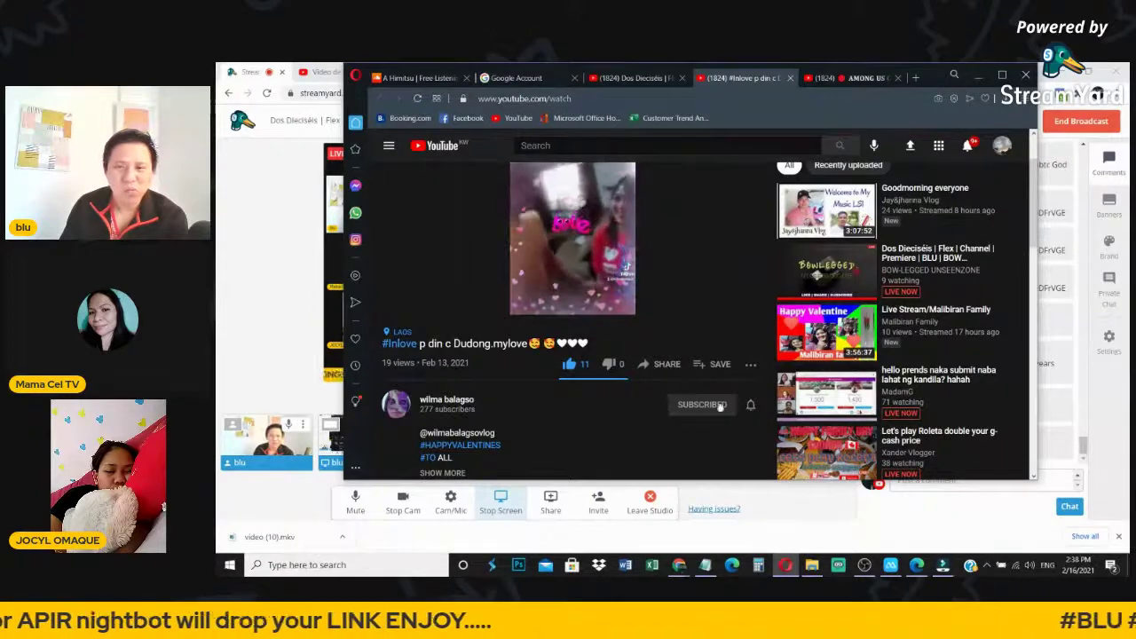
scroll(603, 397, "down", 1)
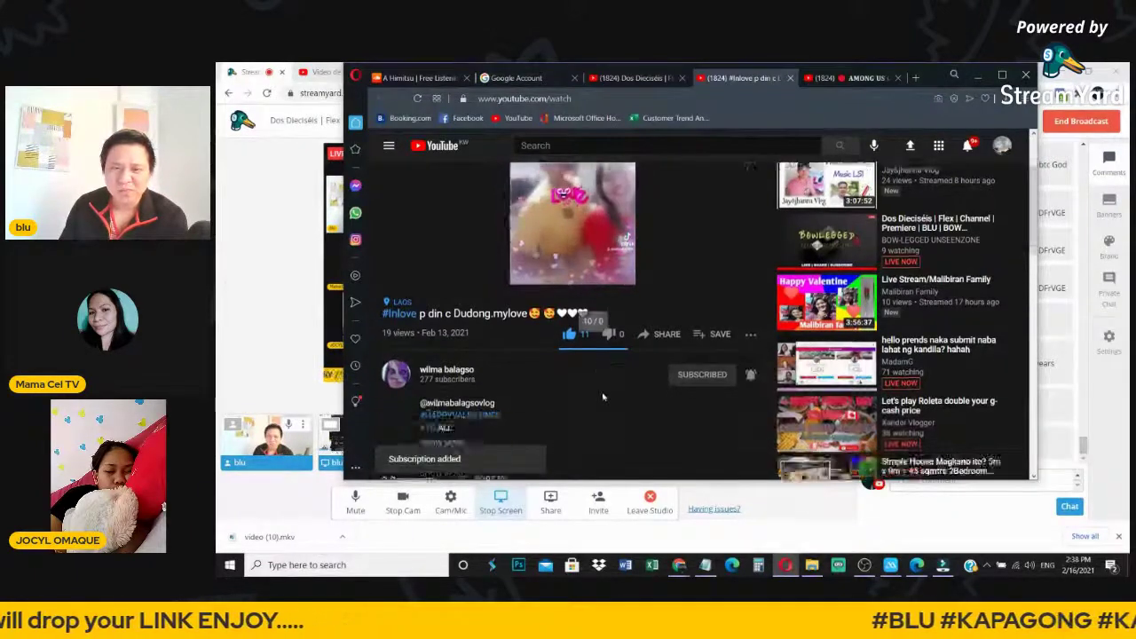
scroll(603, 397, "down", 5)
Search YouTube for the pasted youtu.be link on its own.
left_click(917, 565)
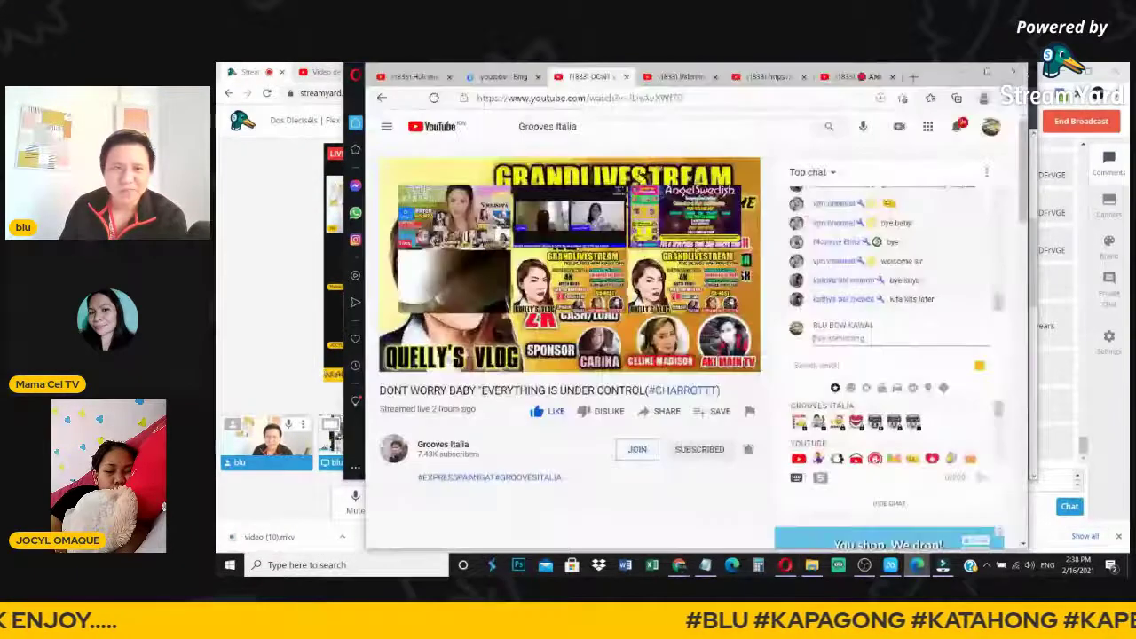
left_click(679, 76)
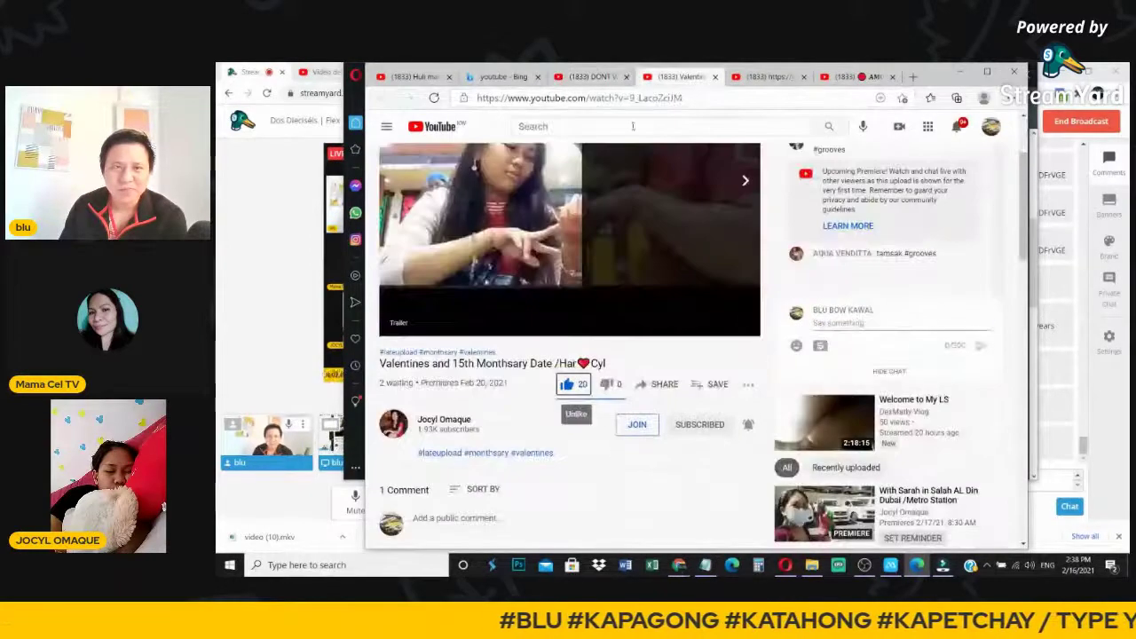
right_click(573, 126)
left_click(622, 238)
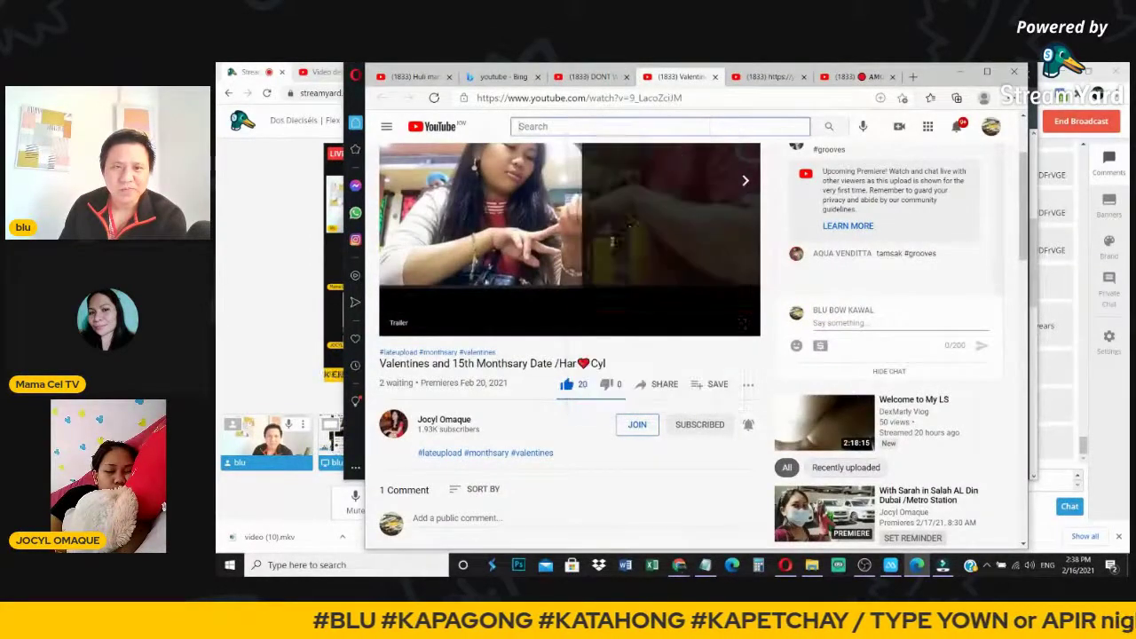
left_click(829, 126)
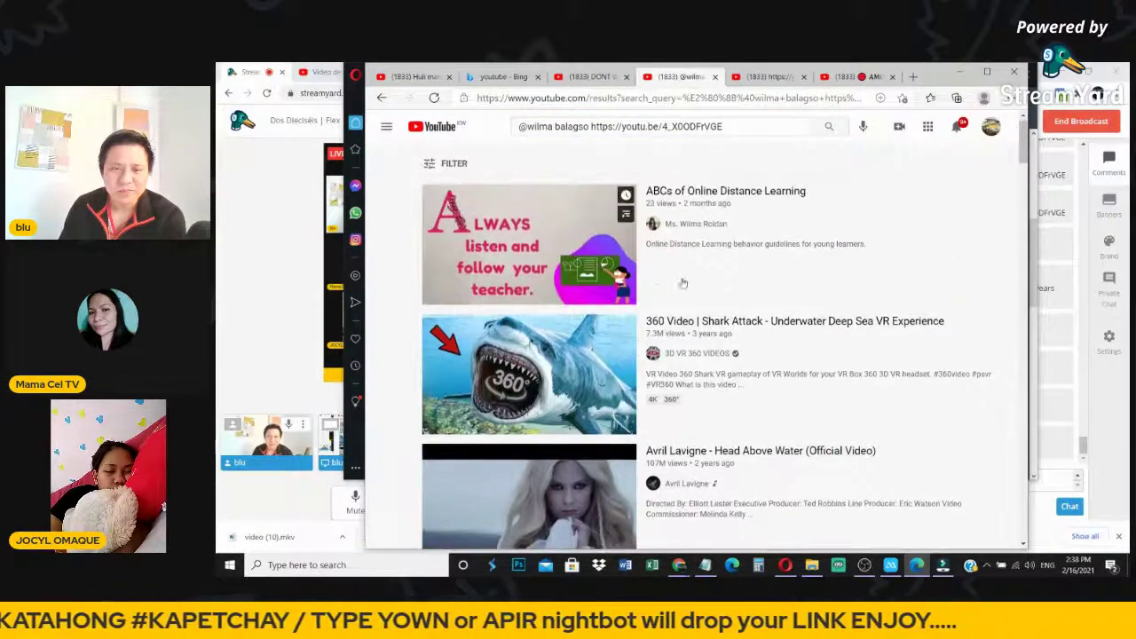
scroll(654, 278, "down", 3)
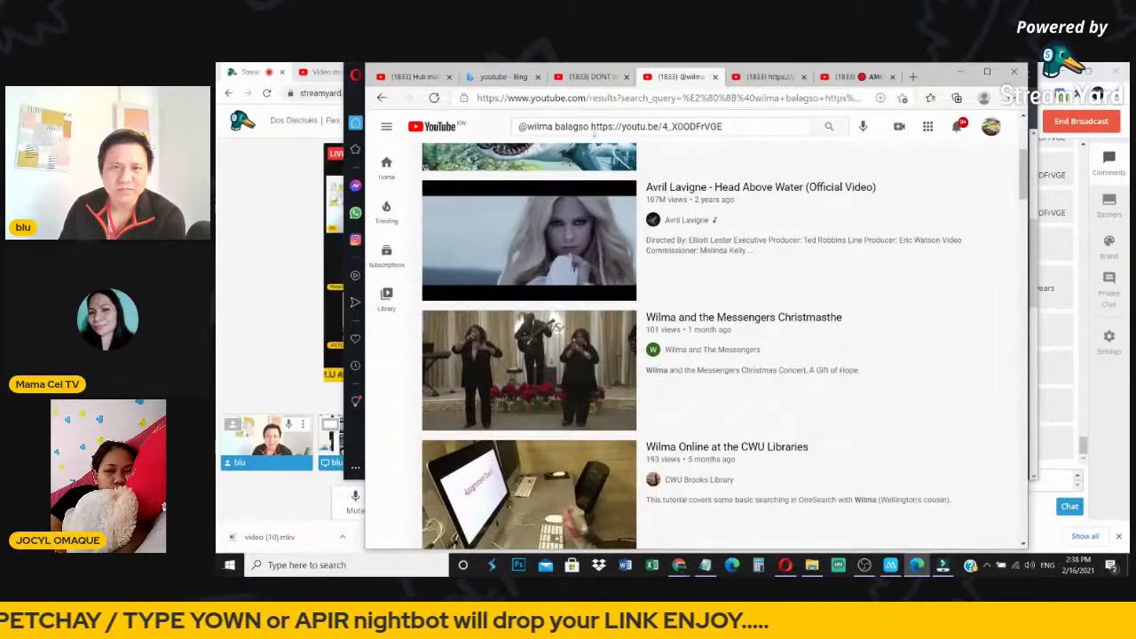
double_click(586, 126)
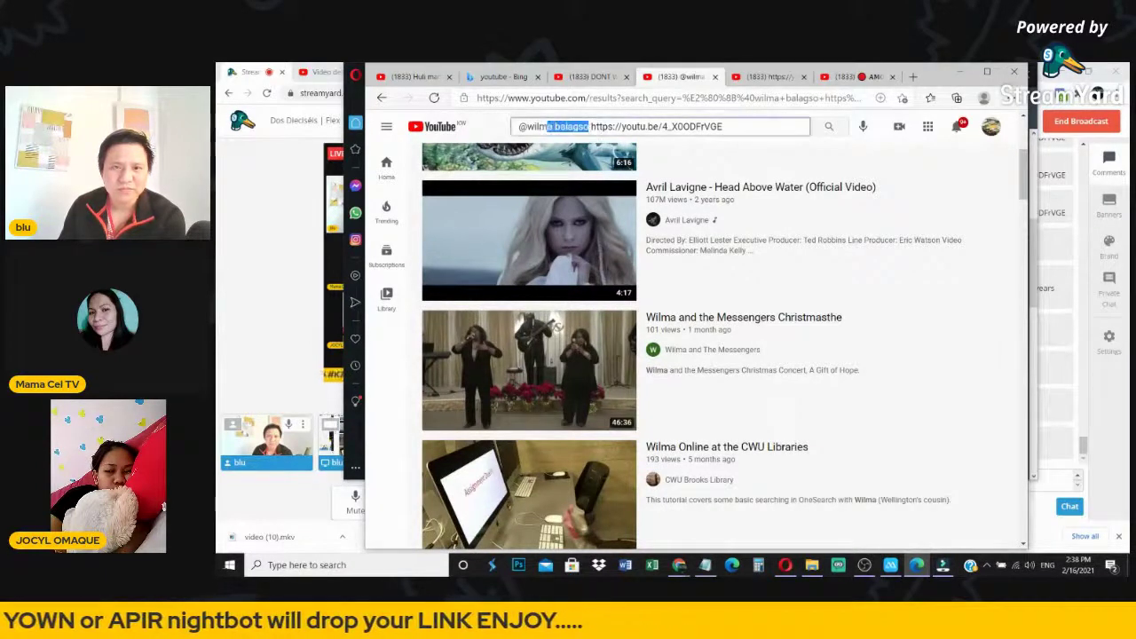
key("BackSpace")
key("Return")
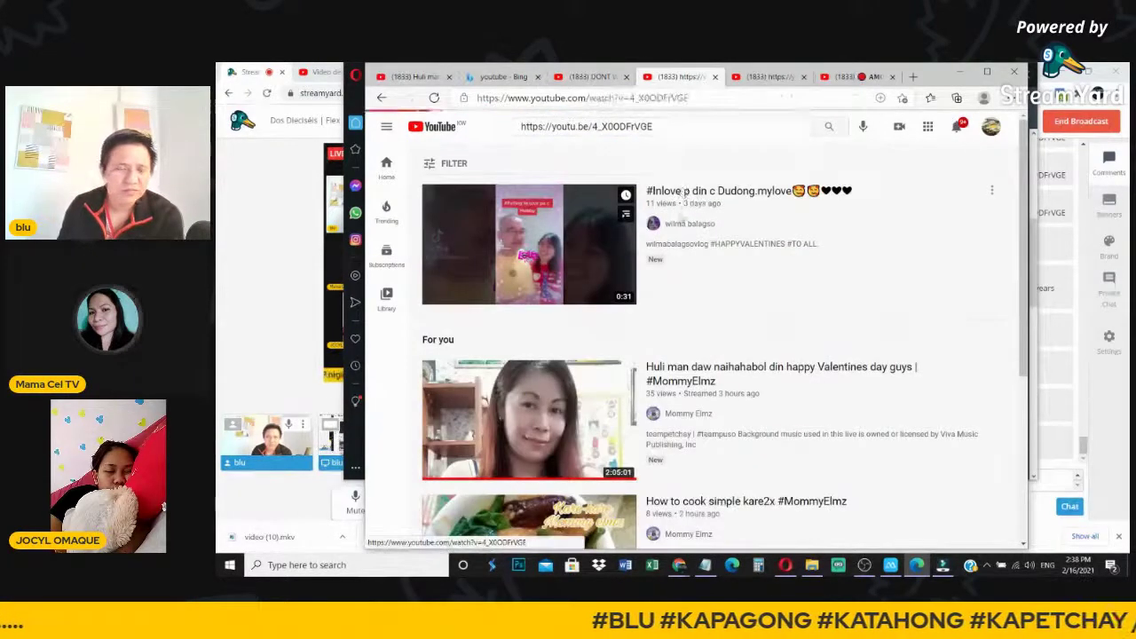
Open the #Inlove p din c Dudong.mylove result, like it and subscribe to its channel.
left_click(685, 193)
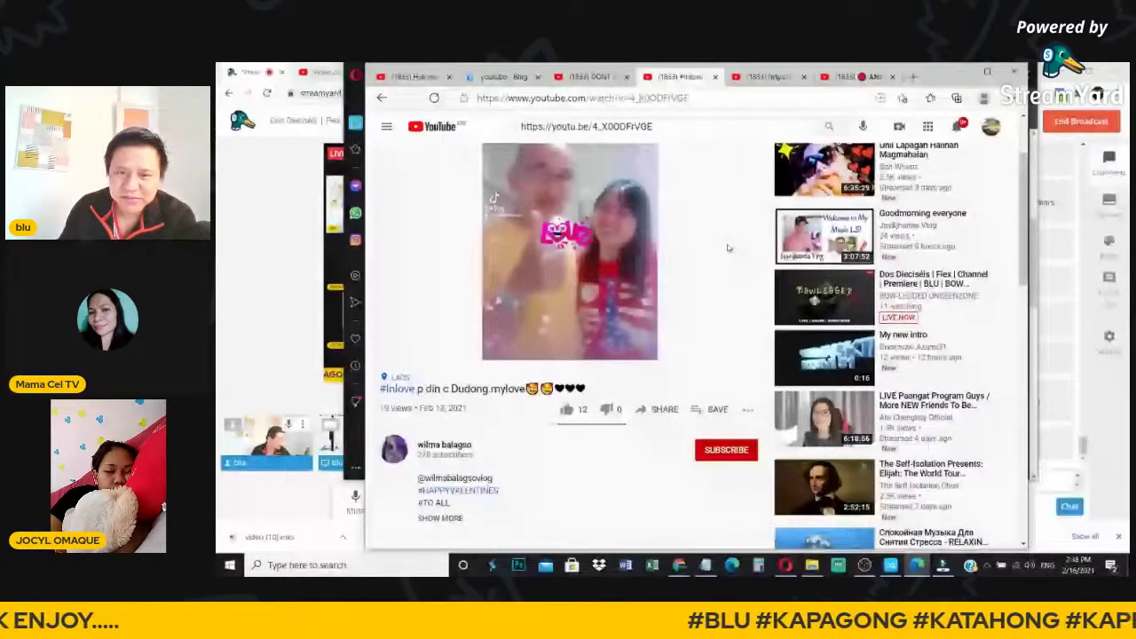
left_click(566, 410)
left_click(715, 451)
left_click(749, 450)
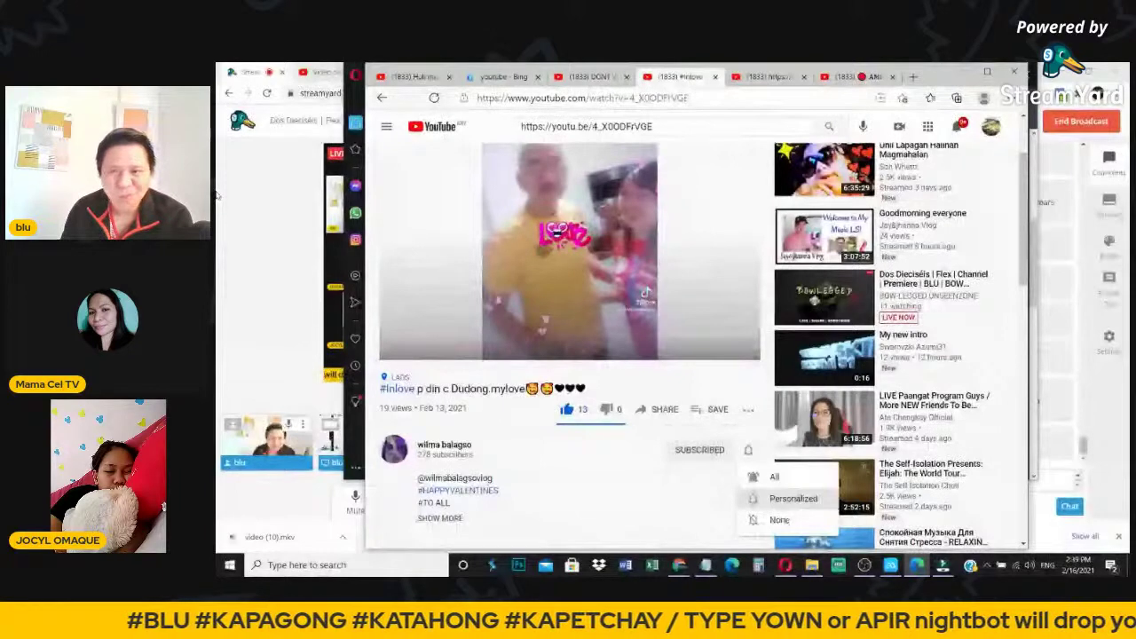
key("Escape")
left_click(266, 222)
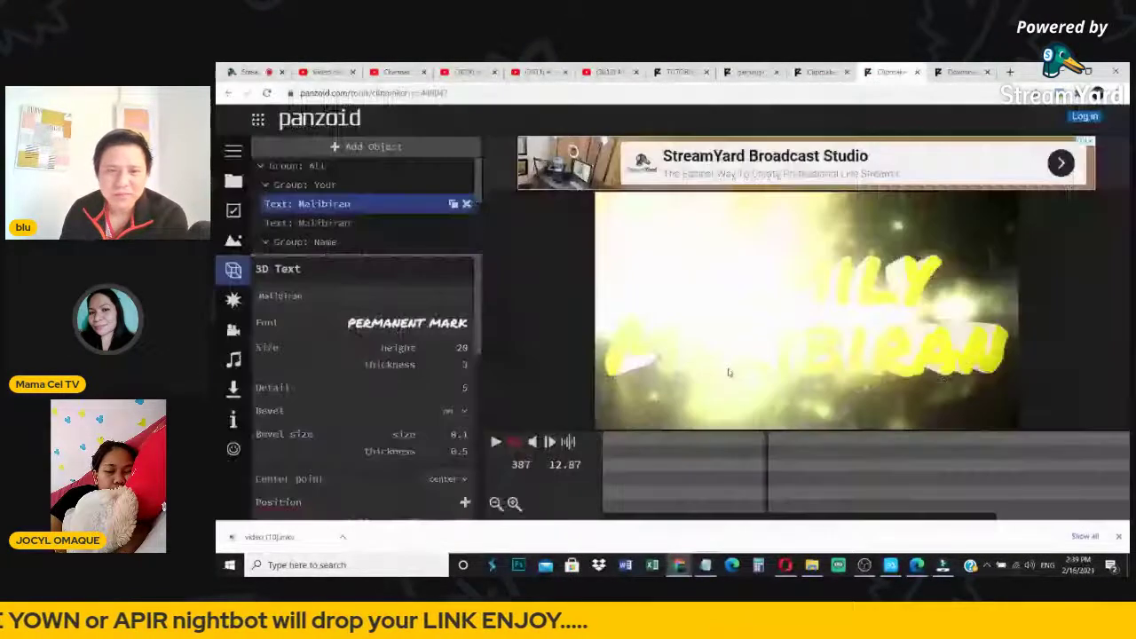
Play and pause the Malibiran 3D text intro preview.
left_click(888, 72)
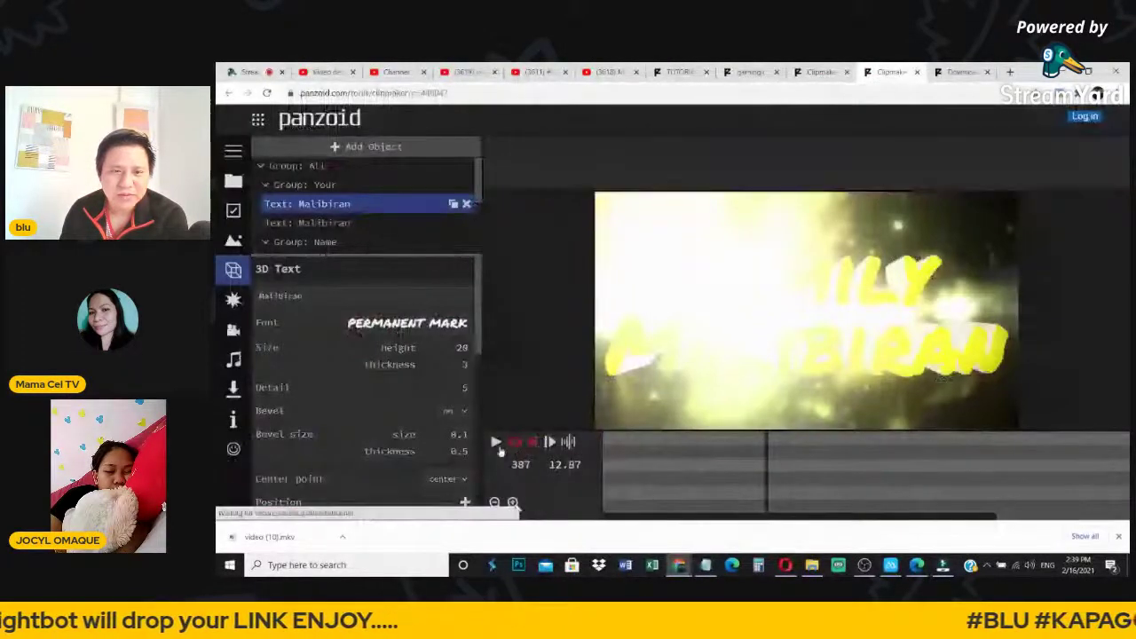
left_click(497, 444)
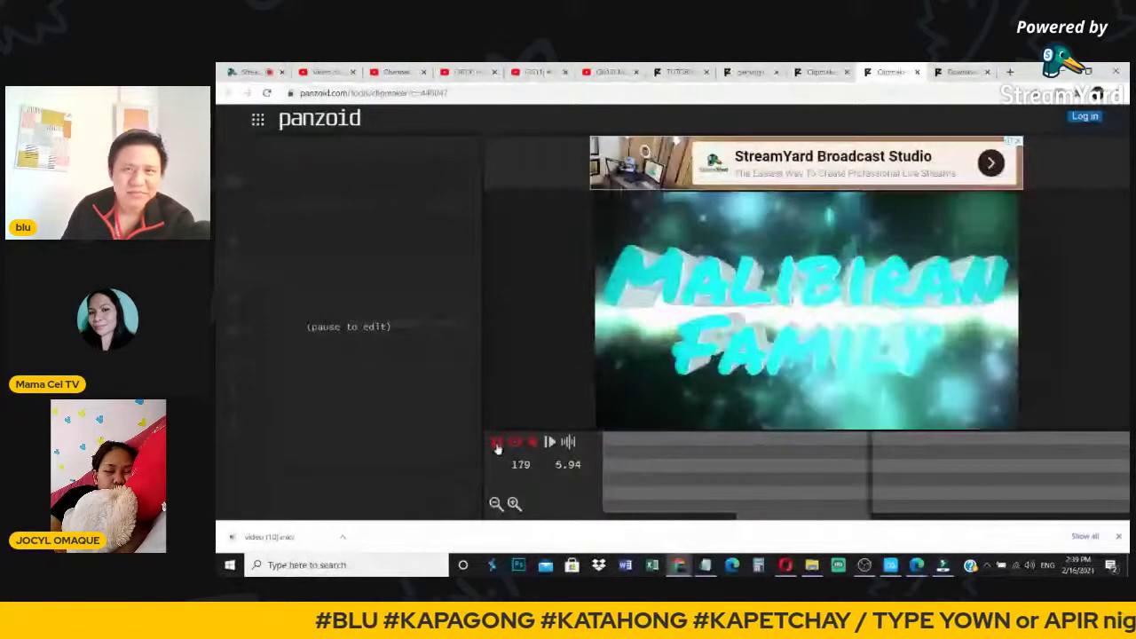
left_click(496, 443)
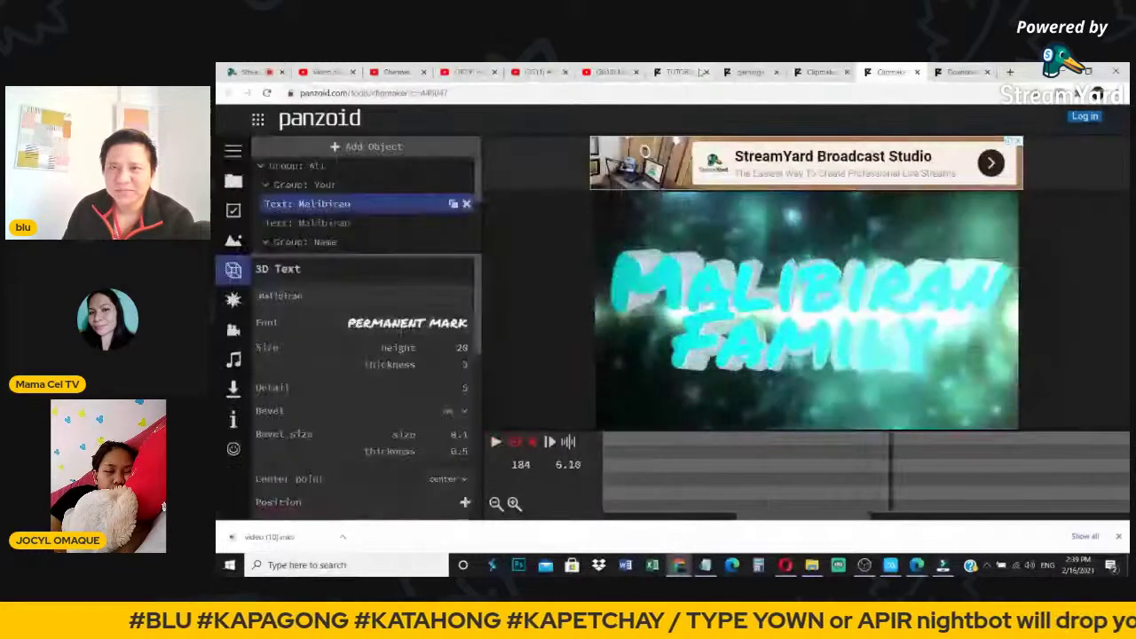
Close the Malibiran project editor without saving and go to the gamingintro template.
left_click(703, 72)
left_click(731, 160)
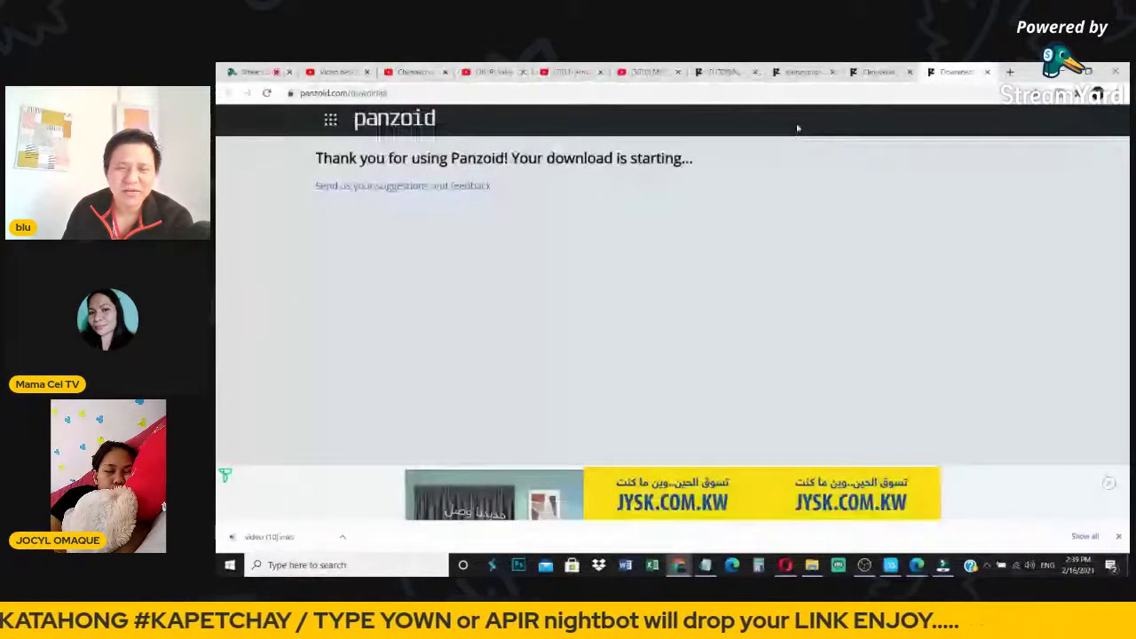
left_click(799, 72)
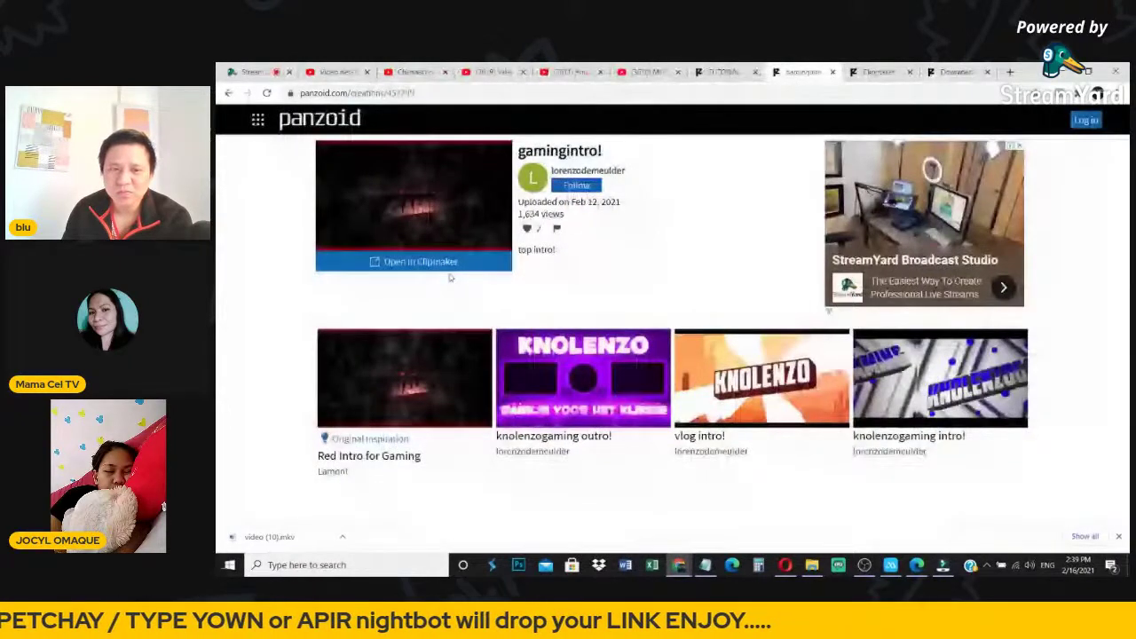
Open the gamingintro template in Clipmaker so its red GAMING intro plays.
left_click(459, 270)
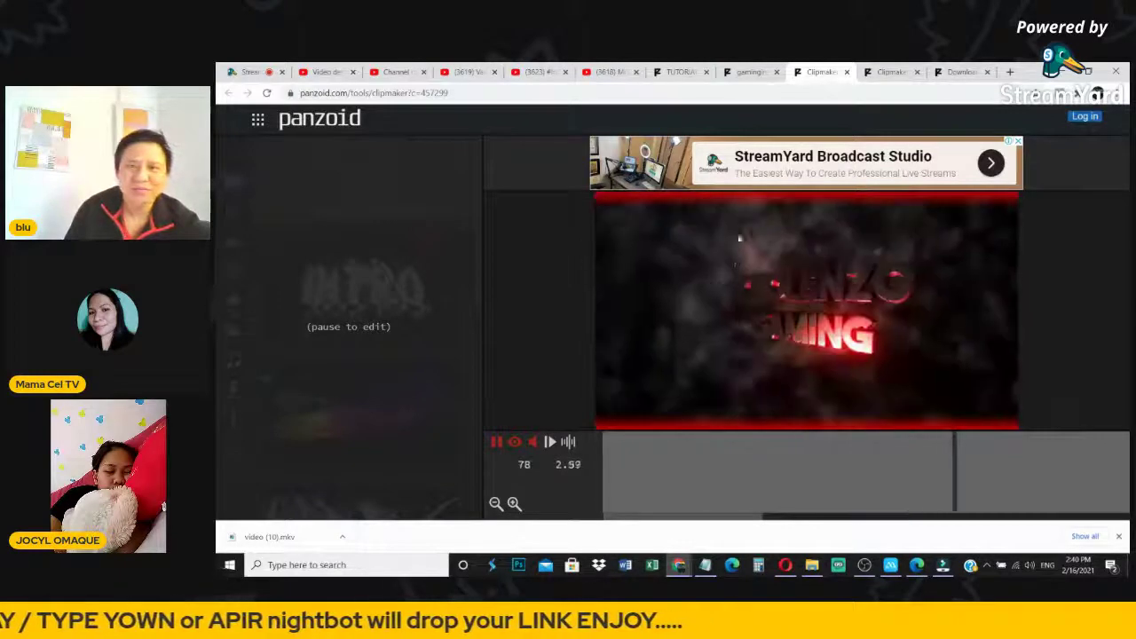
Look through the open YouTube video tabs, then return to the Clipmaker gaming intro project.
left_click(609, 72)
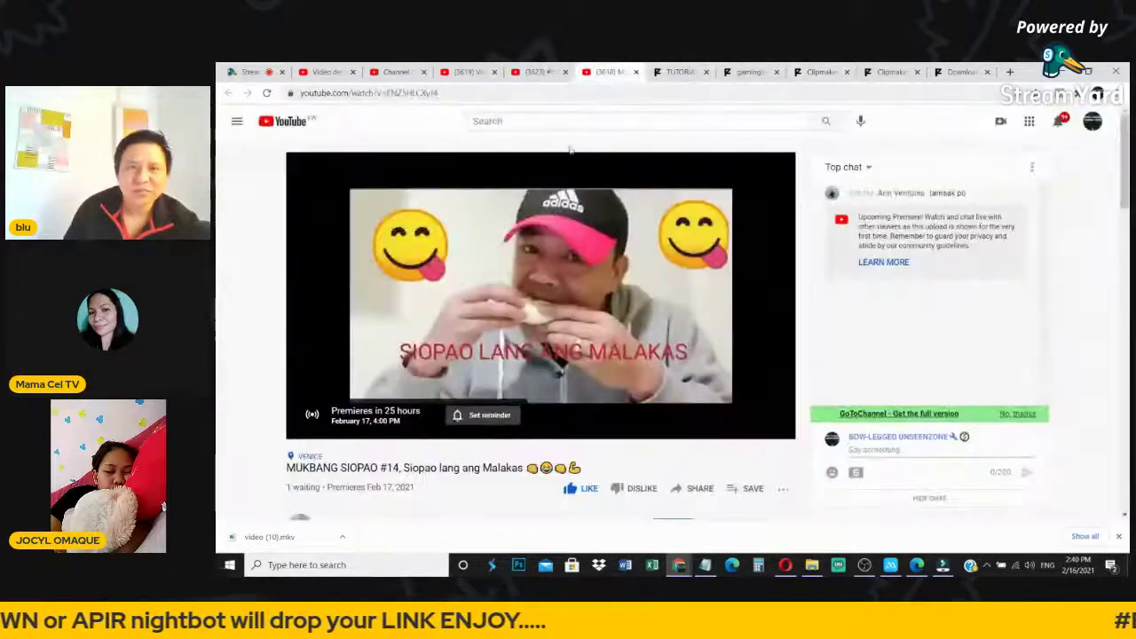
left_click(522, 74)
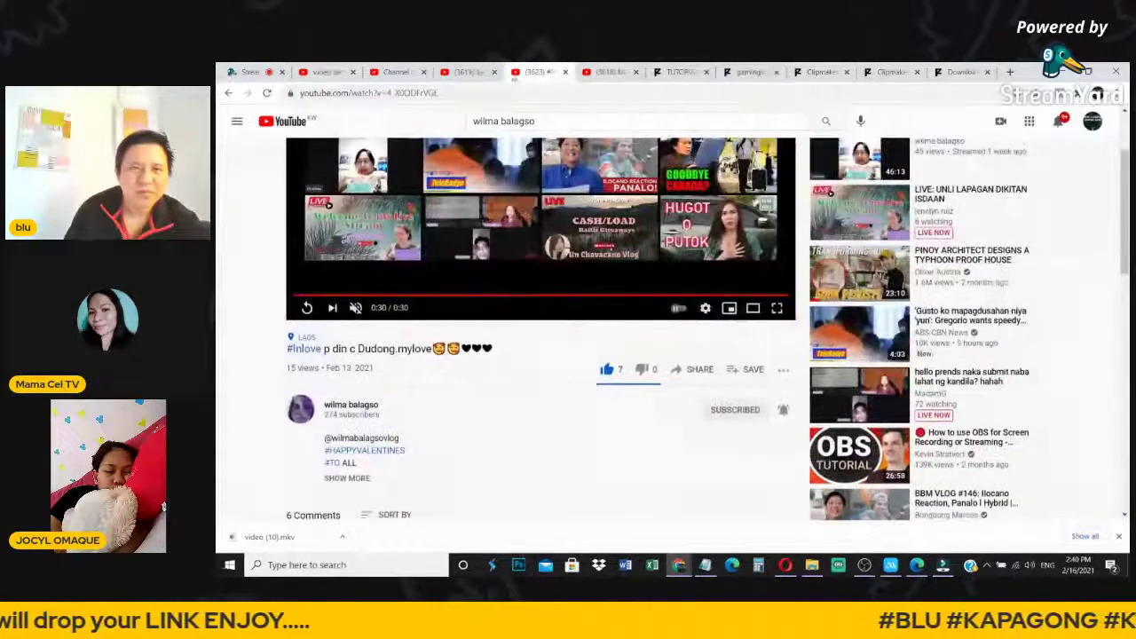
left_click(468, 71)
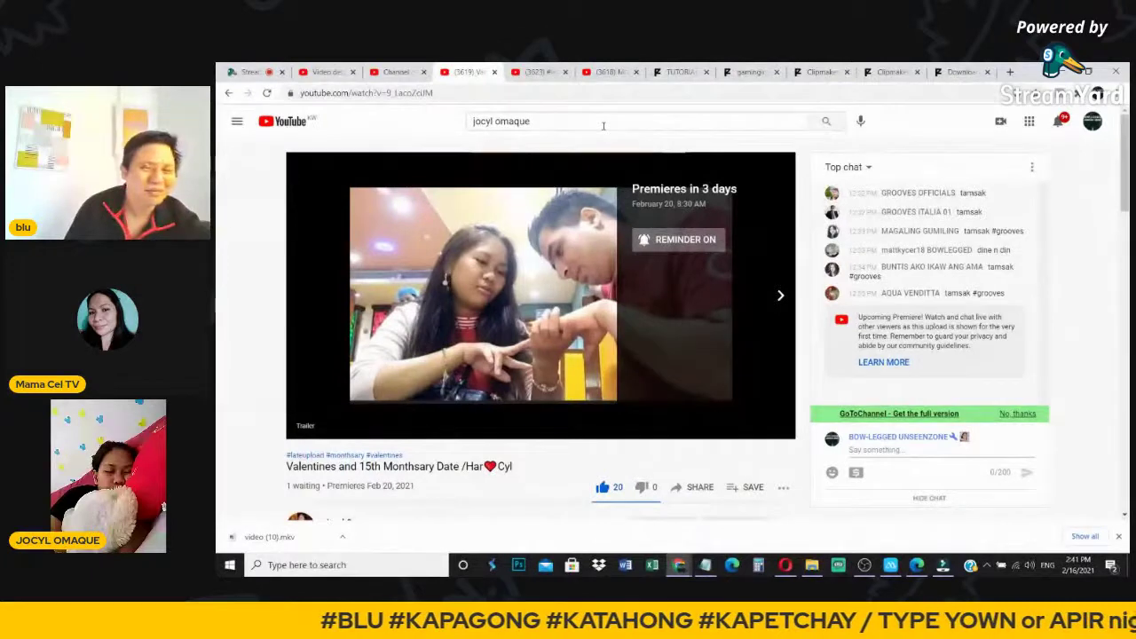
mouse_move(840, 568)
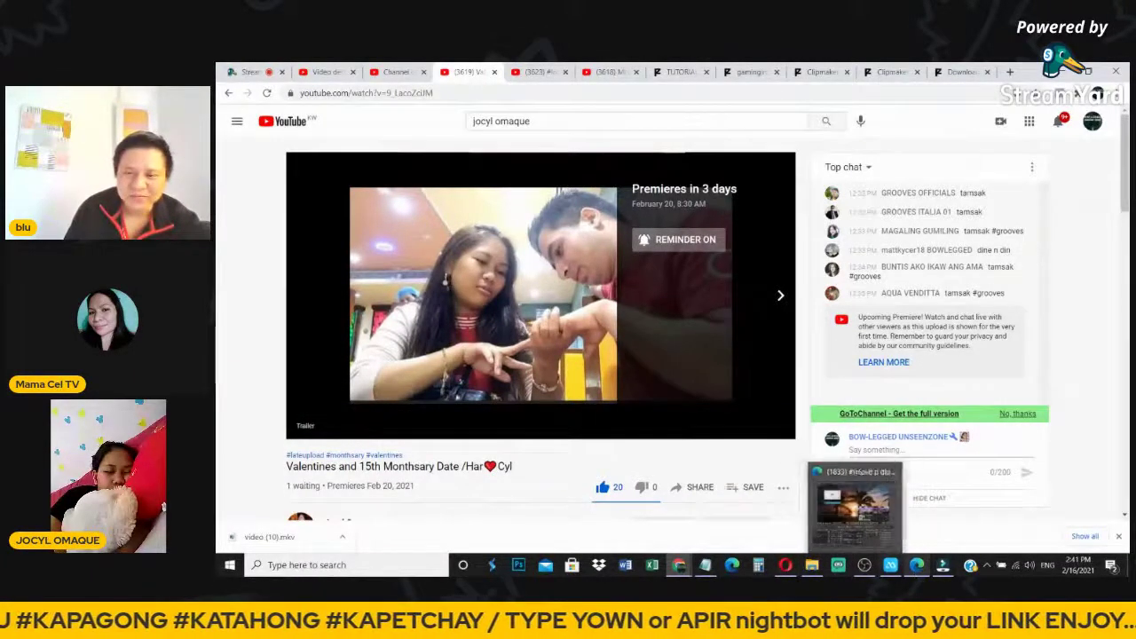
left_click(891, 72)
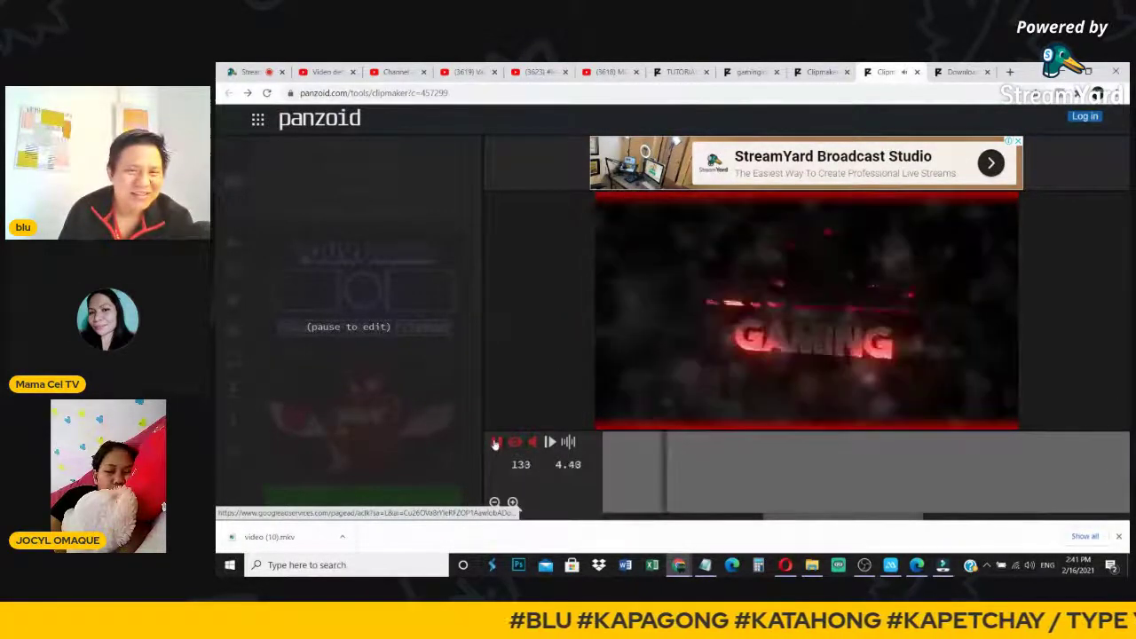
Pause the preview and replace the text of both knolenzo 3D text layers with malibiran.
left_click(496, 441)
left_click(234, 270)
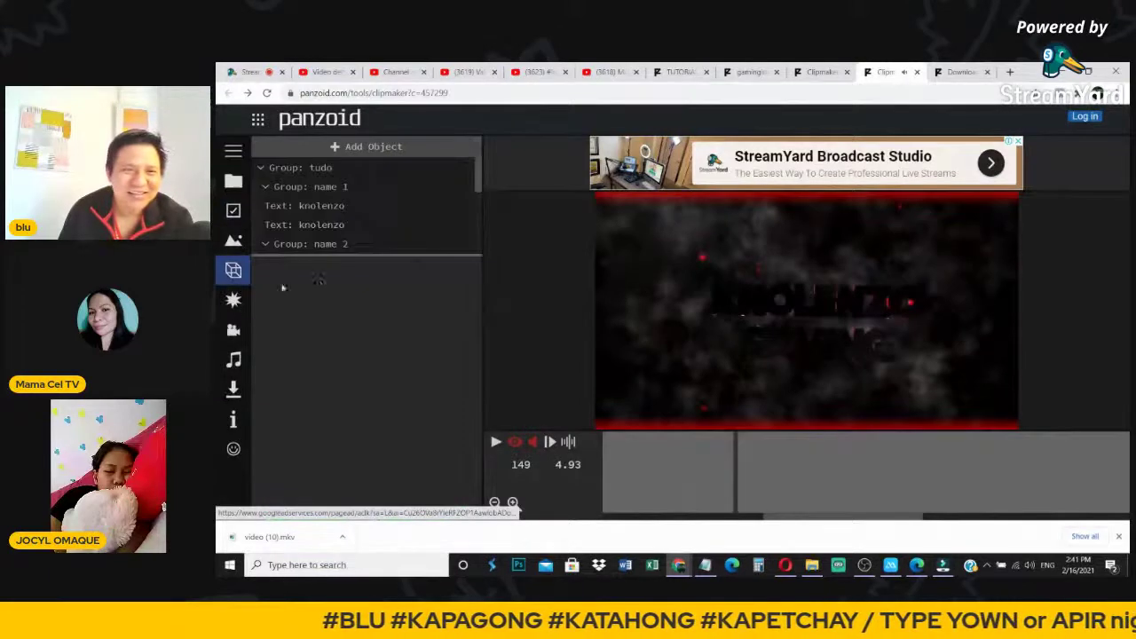
left_click(375, 206)
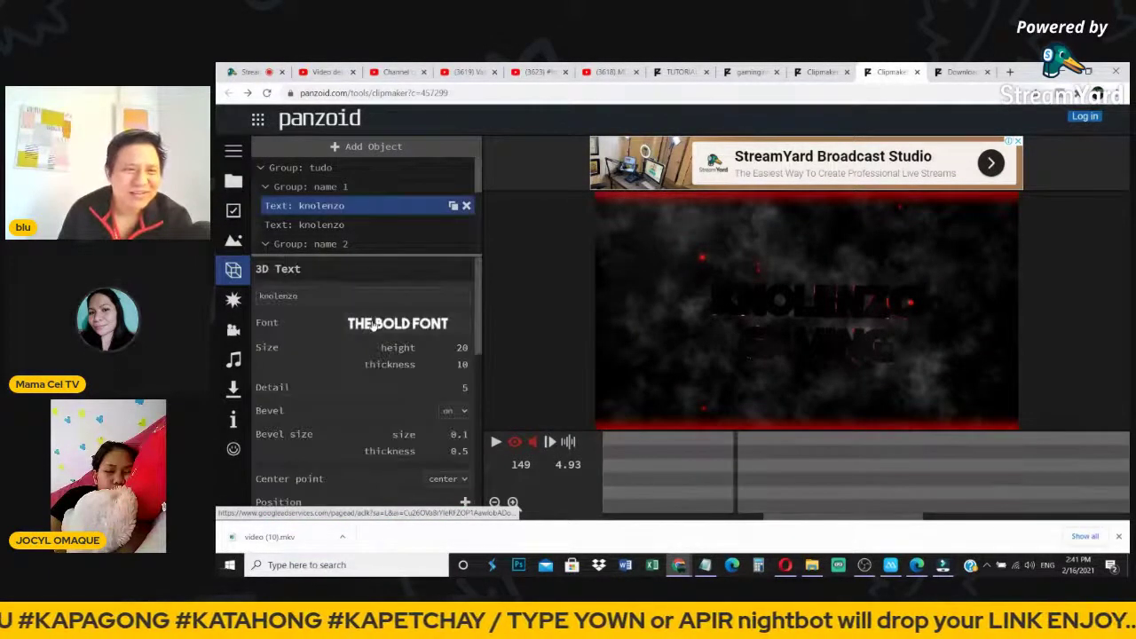
double_click(289, 296)
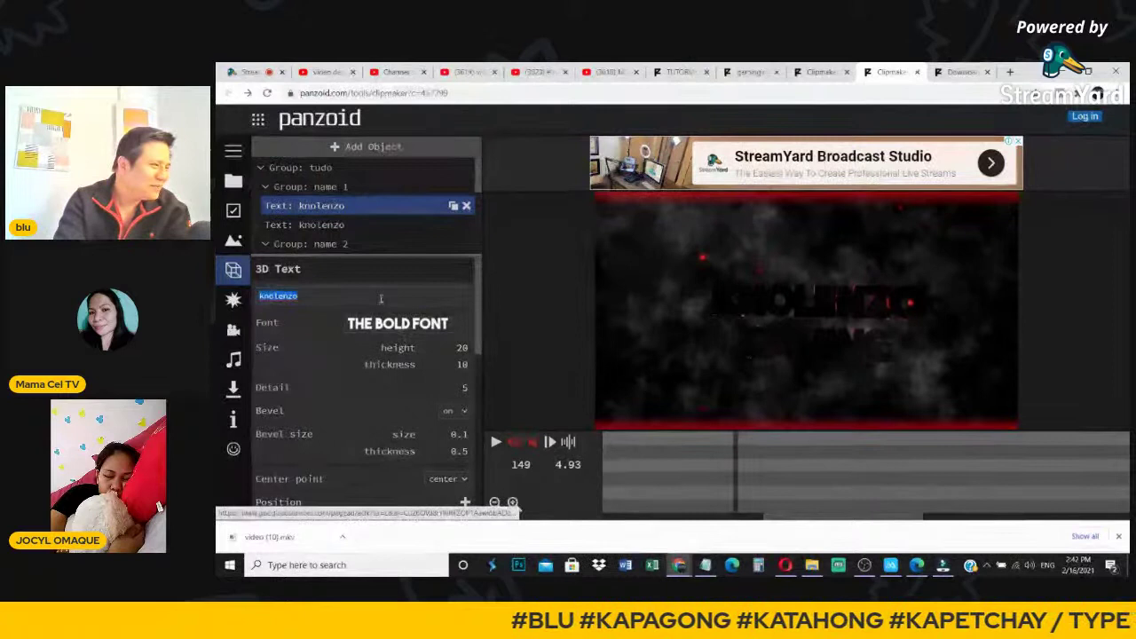
type("md")
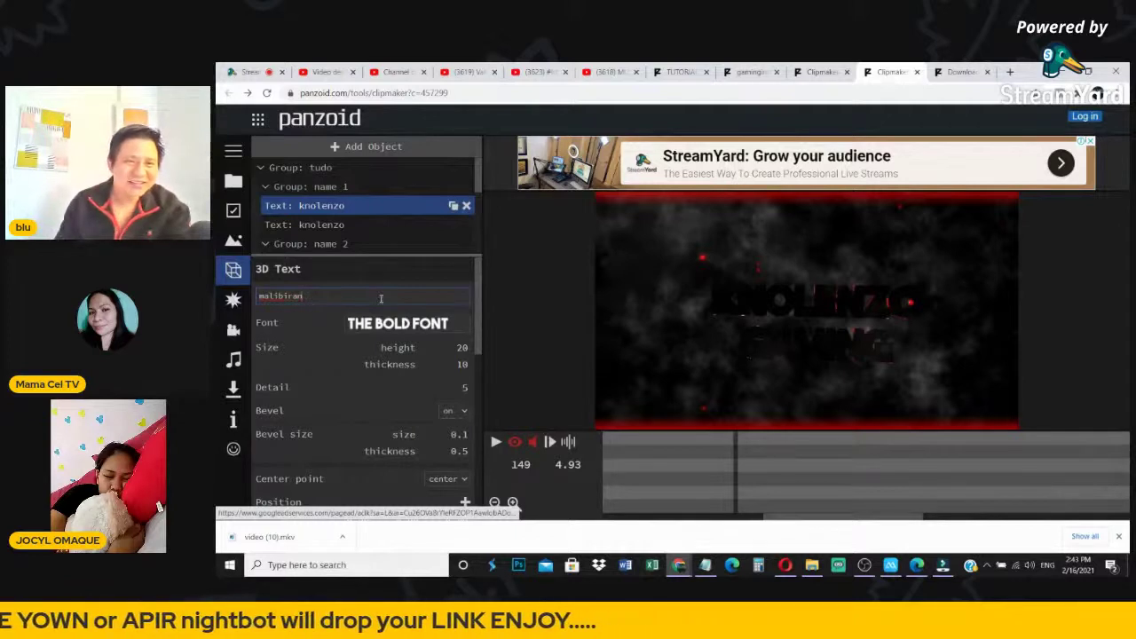
left_click(359, 225)
double_click(312, 296)
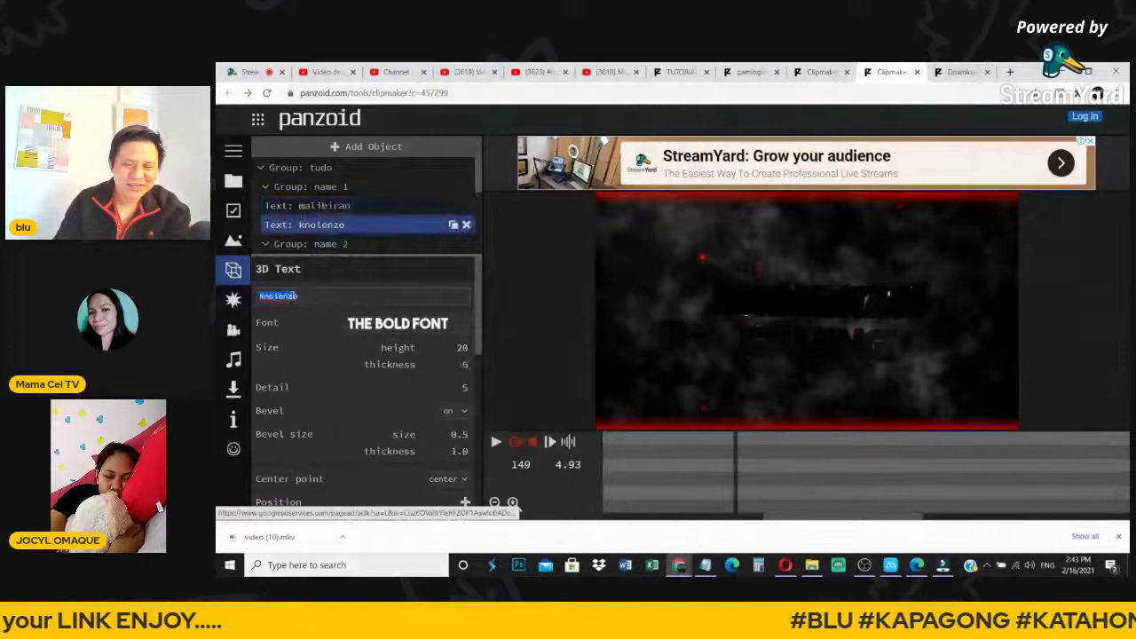
type("halit")
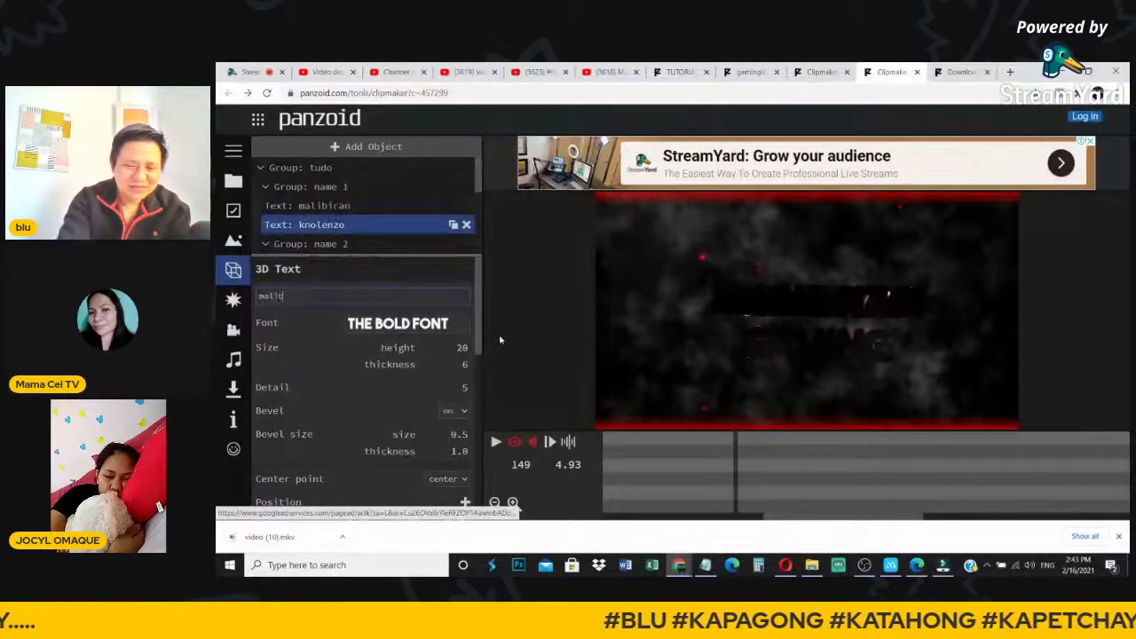
type("iran")
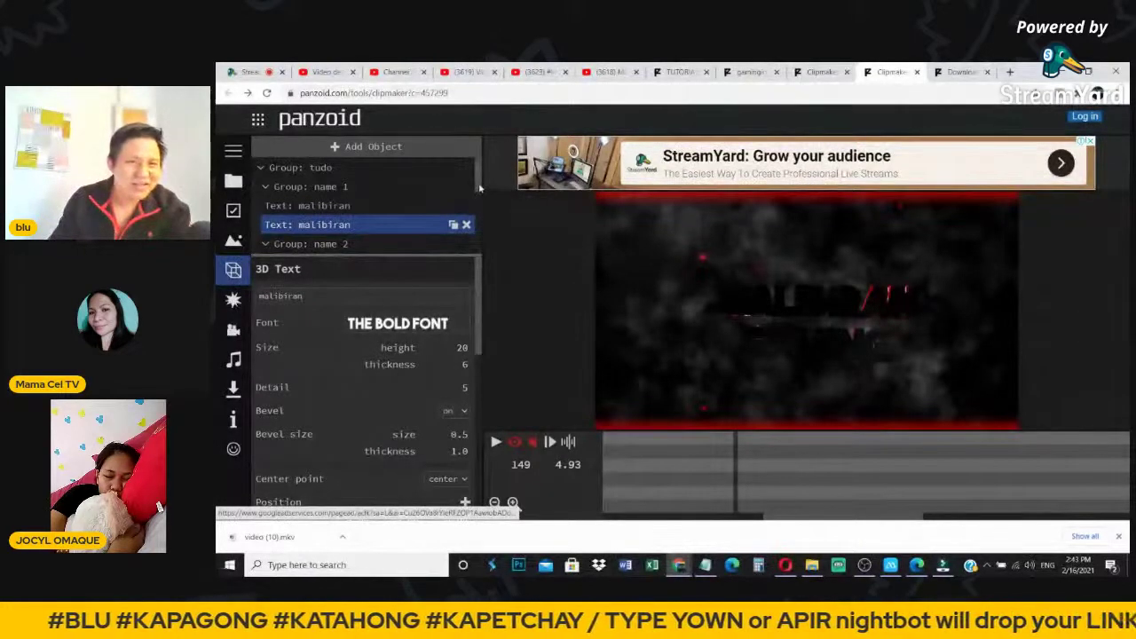
Change both gaming text layers to read family and play the intro preview.
scroll(471, 191, "down", 3)
left_click(320, 208)
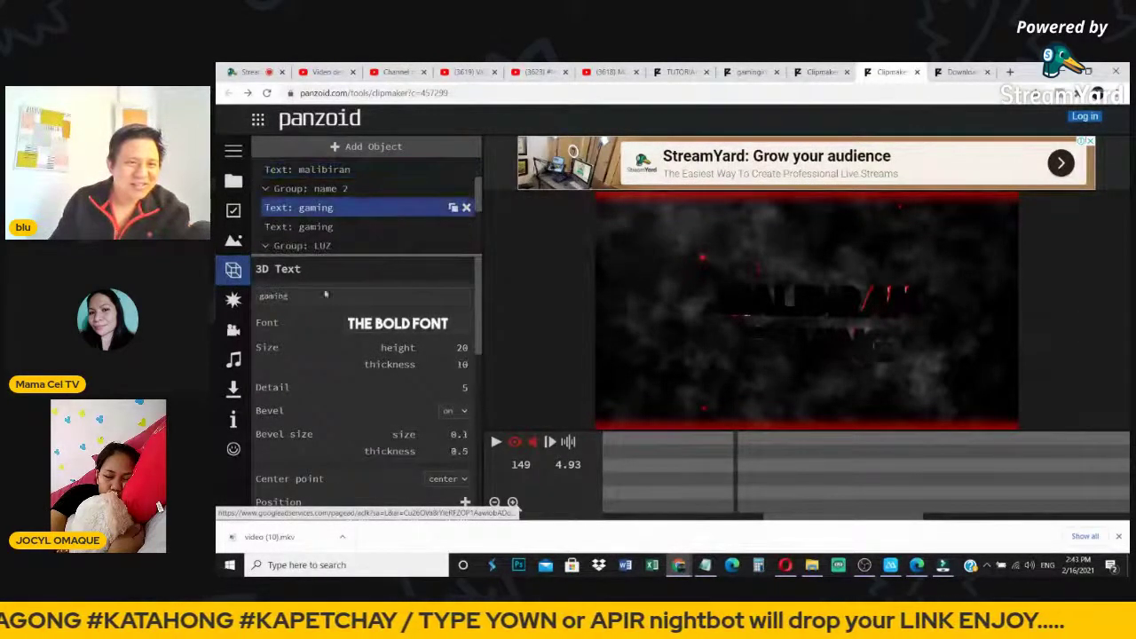
left_click_drag(302, 298, 258, 300)
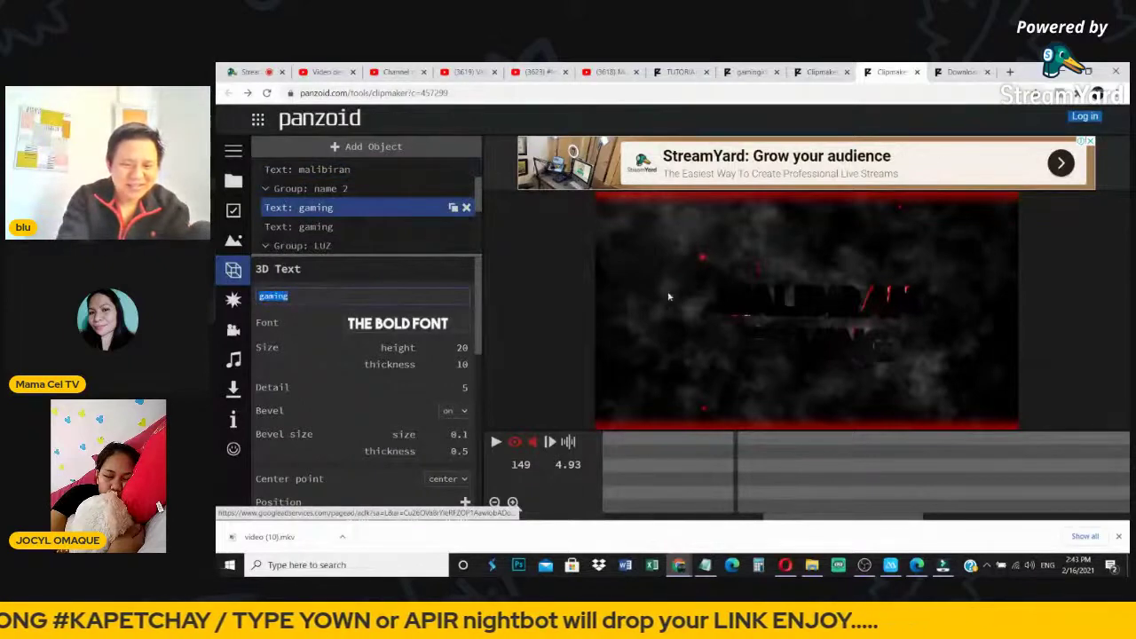
type("fan")
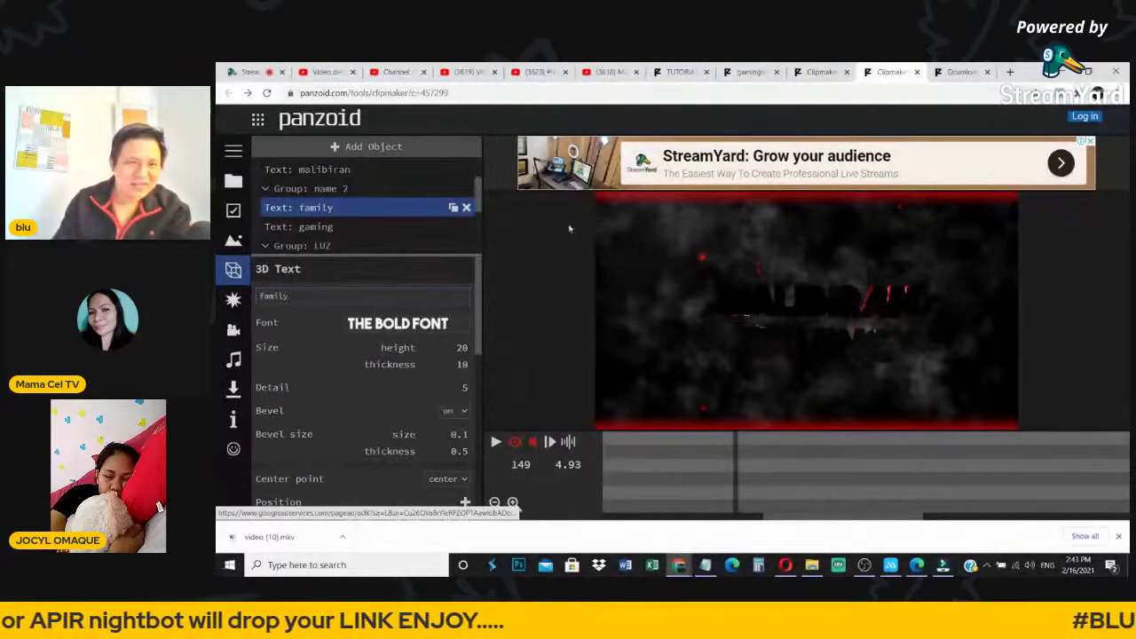
left_click(348, 228)
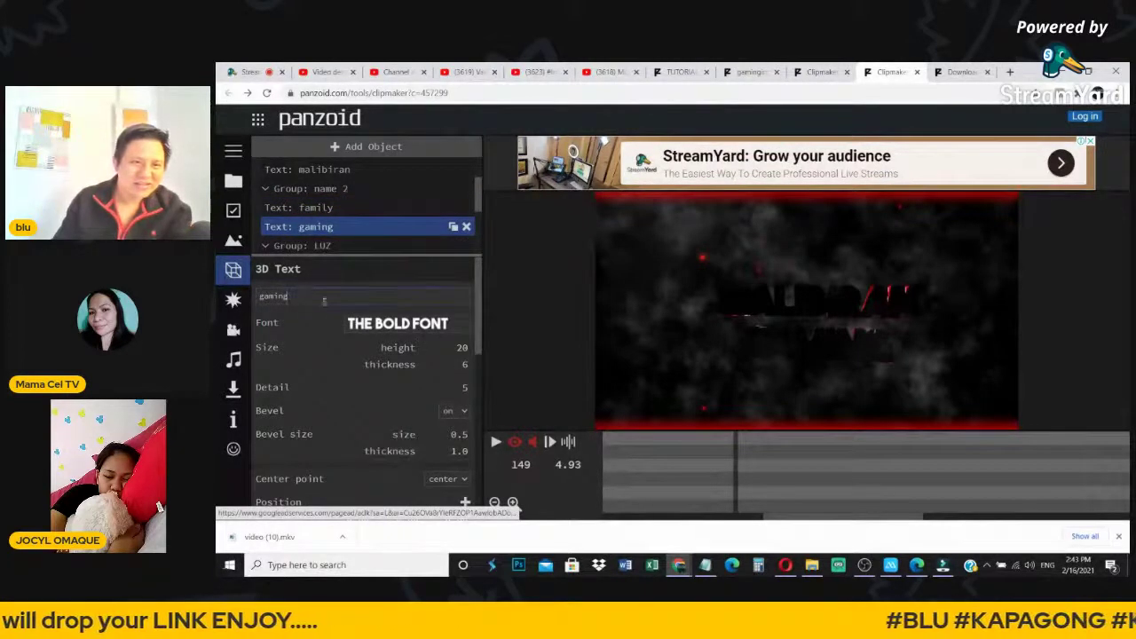
double_click(324, 300)
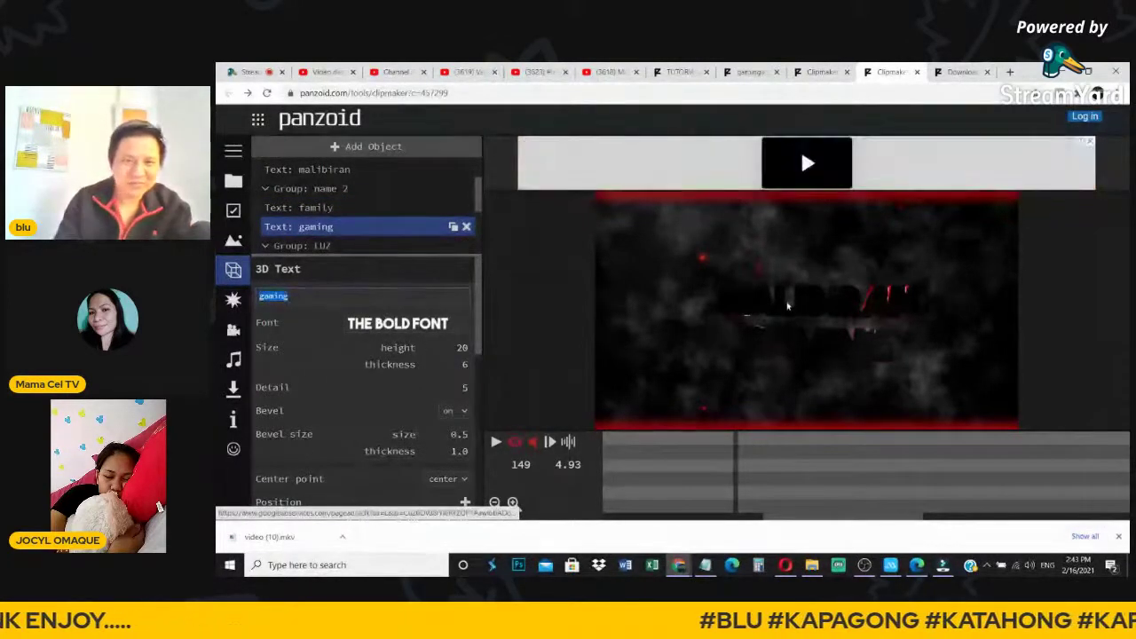
type("t")
type("amily")
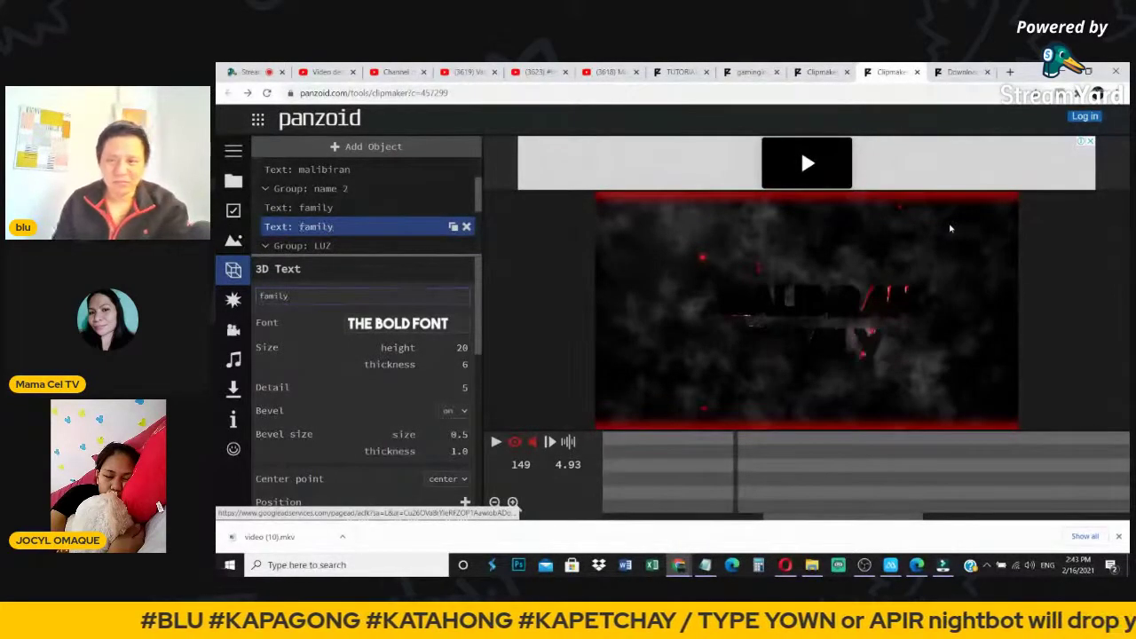
left_click(512, 442)
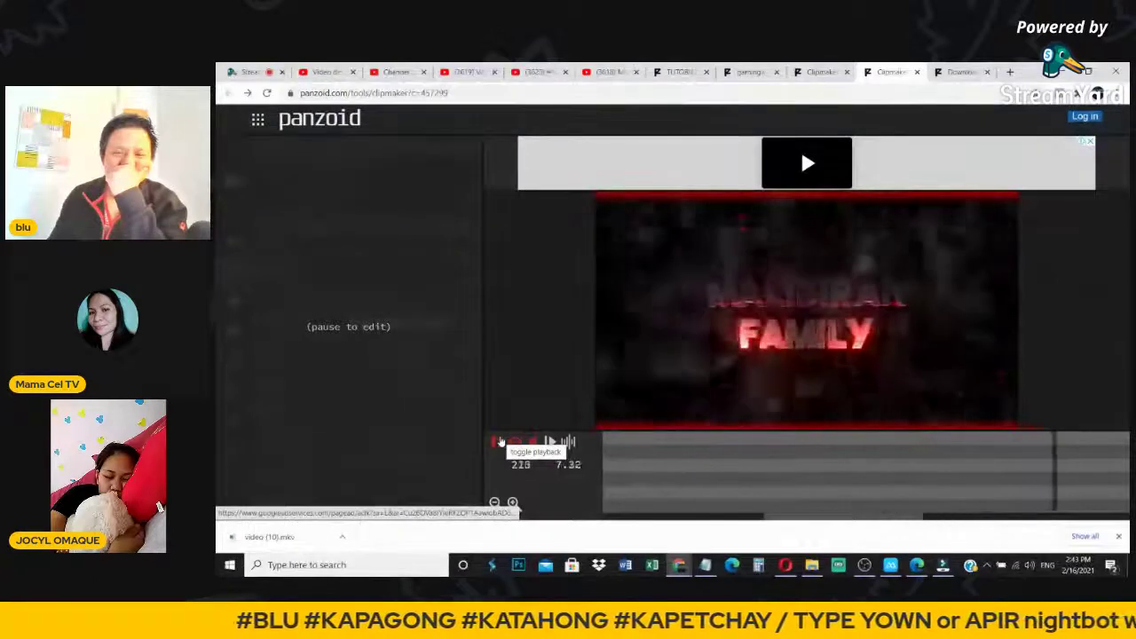
Pause the preview and scroll the 3D Text properties to its red Color setting.
left_click(500, 441)
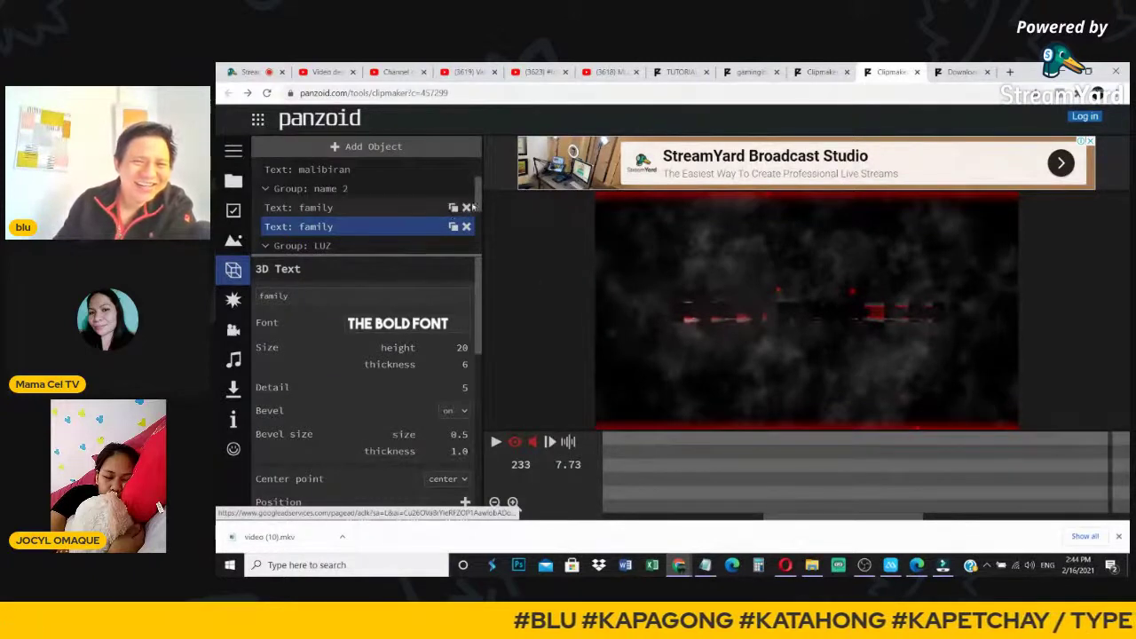
mouse_move(477, 197)
left_mouse_down()
mouse_move(478, 246)
mouse_move(482, 181)
left_mouse_up()
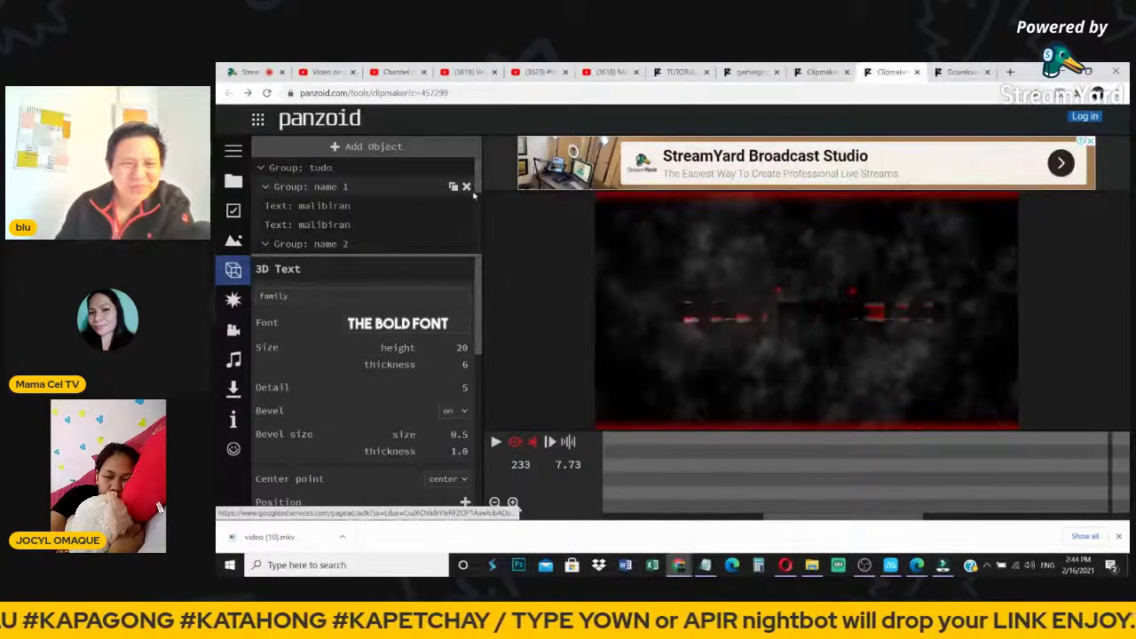
left_click_drag(477, 333, 484, 453)
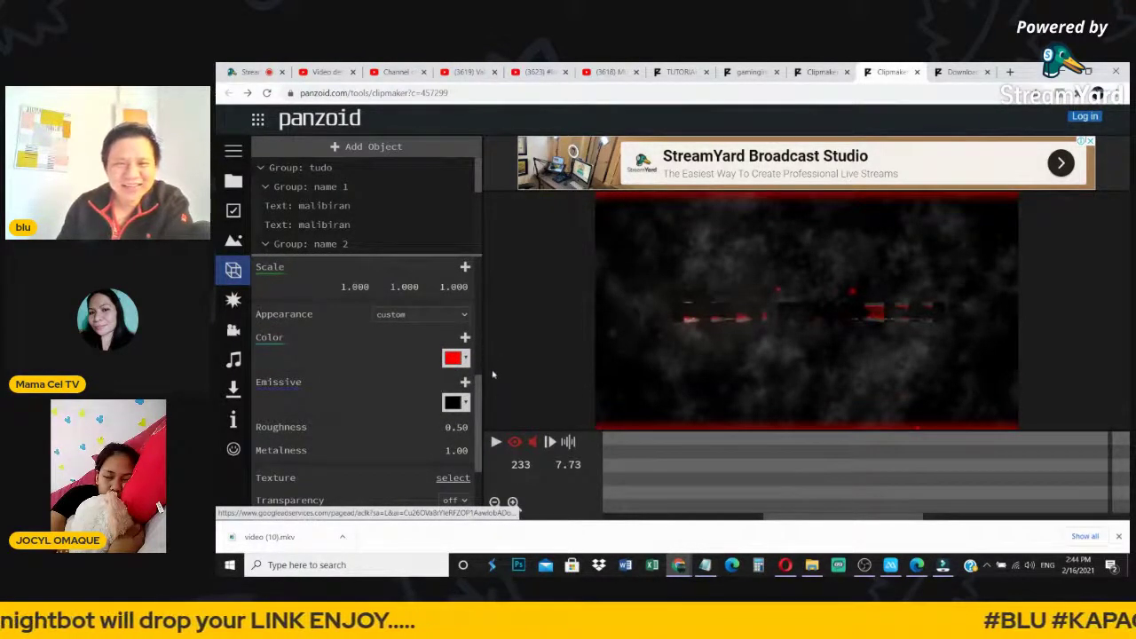
Replay the intro preview, then return to the StreamYard studio.
left_click(496, 443)
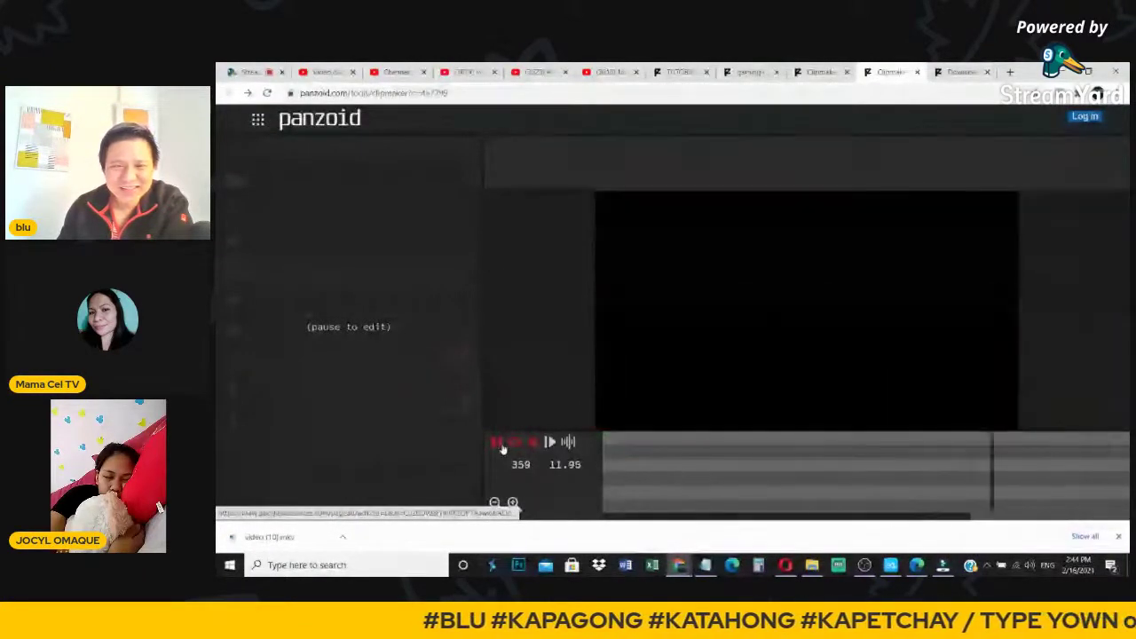
left_click(502, 447)
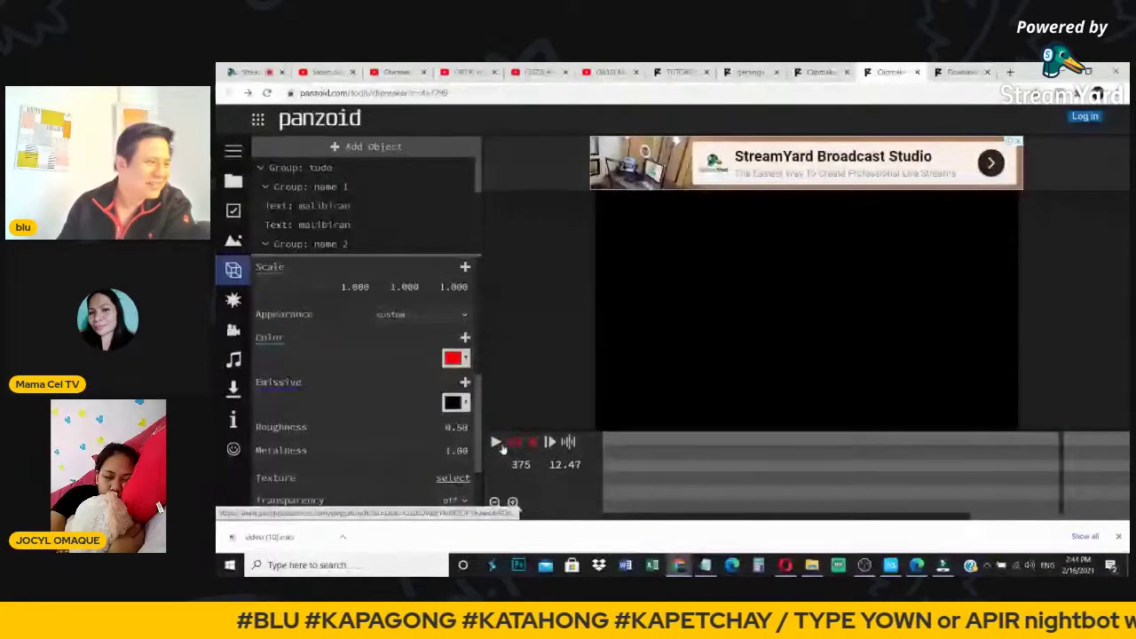
left_click(499, 444)
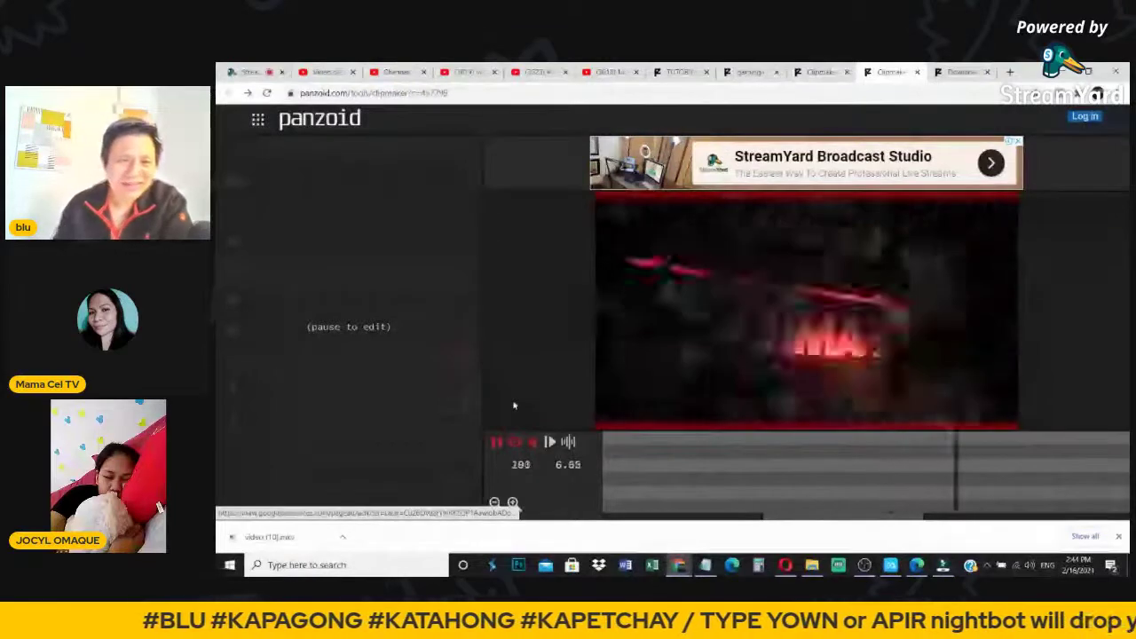
left_click(496, 441)
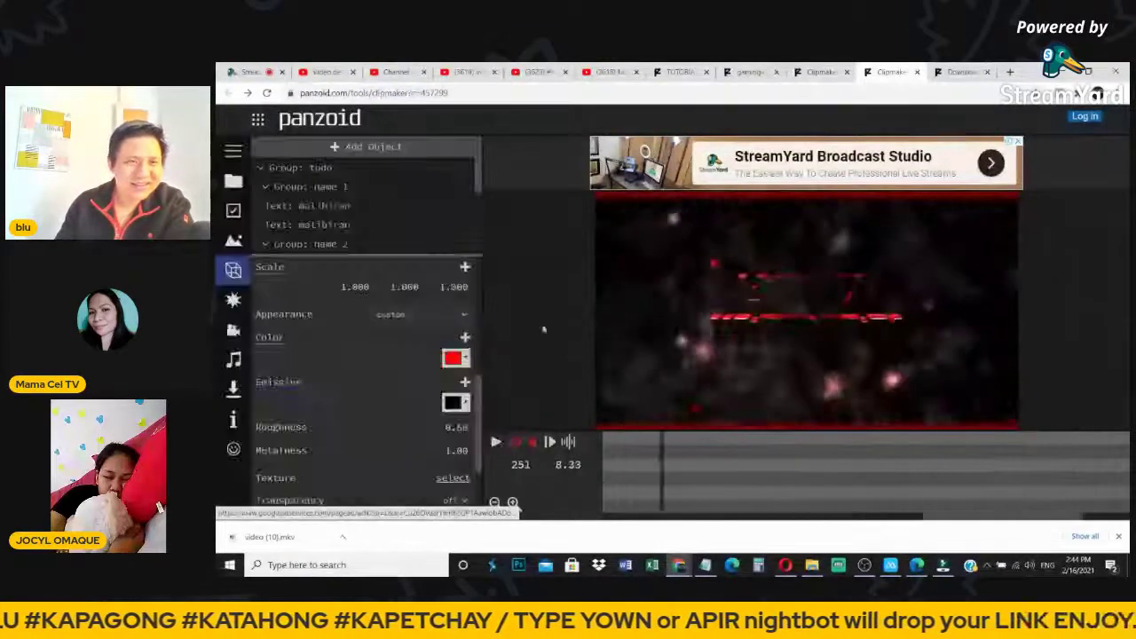
left_click(250, 72)
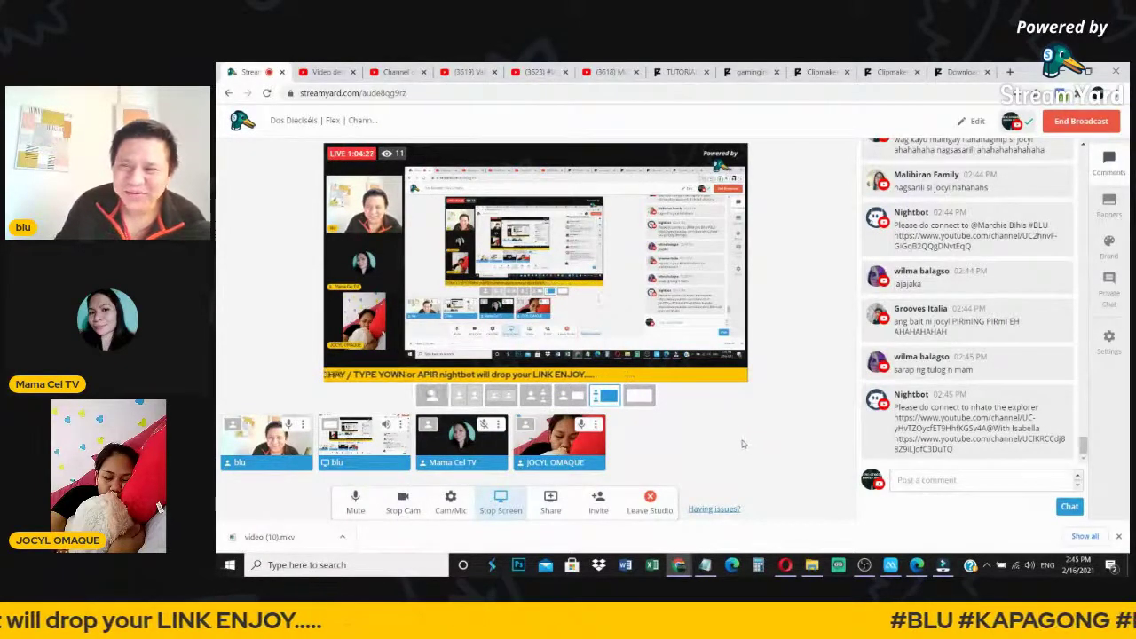
Turn the host camera off and back on, then bring the Filmora Thank You Super Chat project forward.
left_click(402, 502)
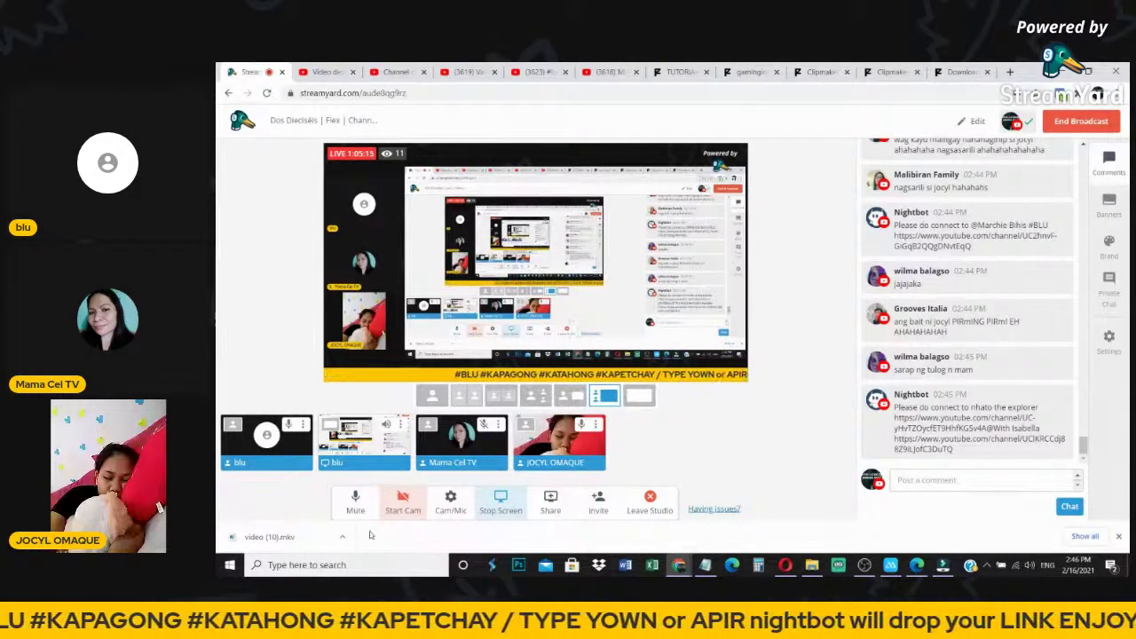
left_click(404, 503)
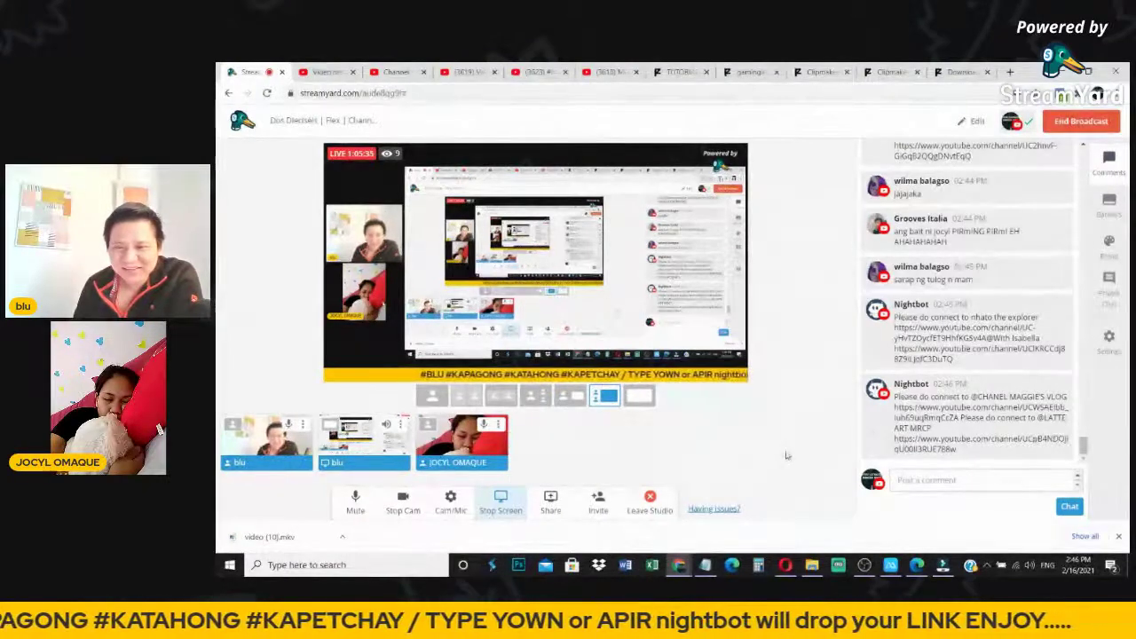
left_click(943, 565)
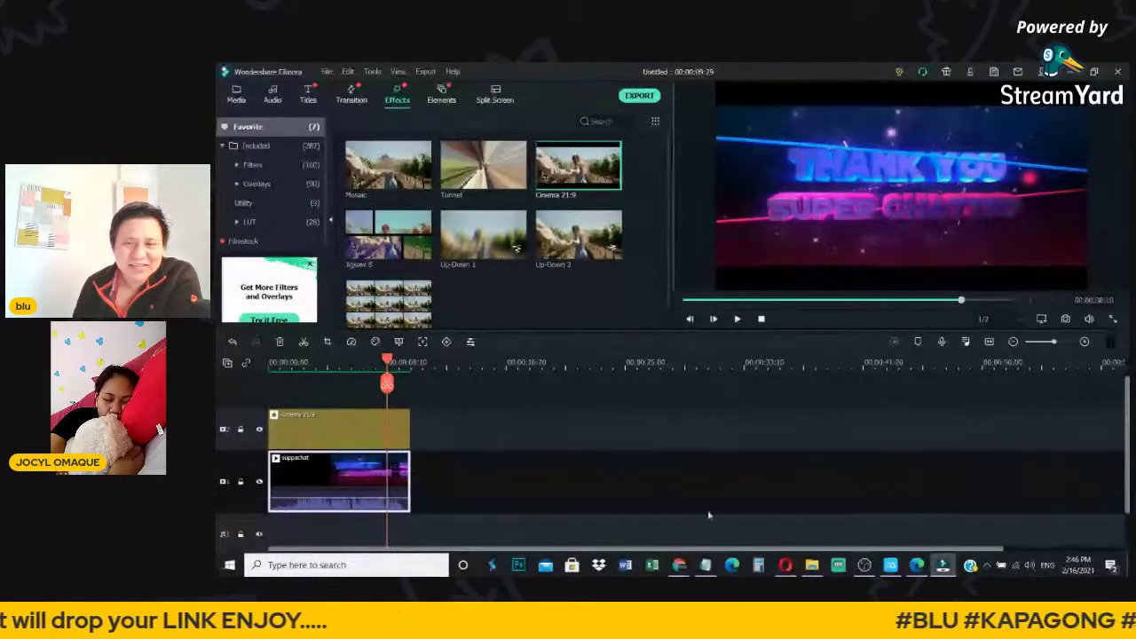
Return to Chrome and show the Panzoid download page for the intro video.
mouse_move(676, 565)
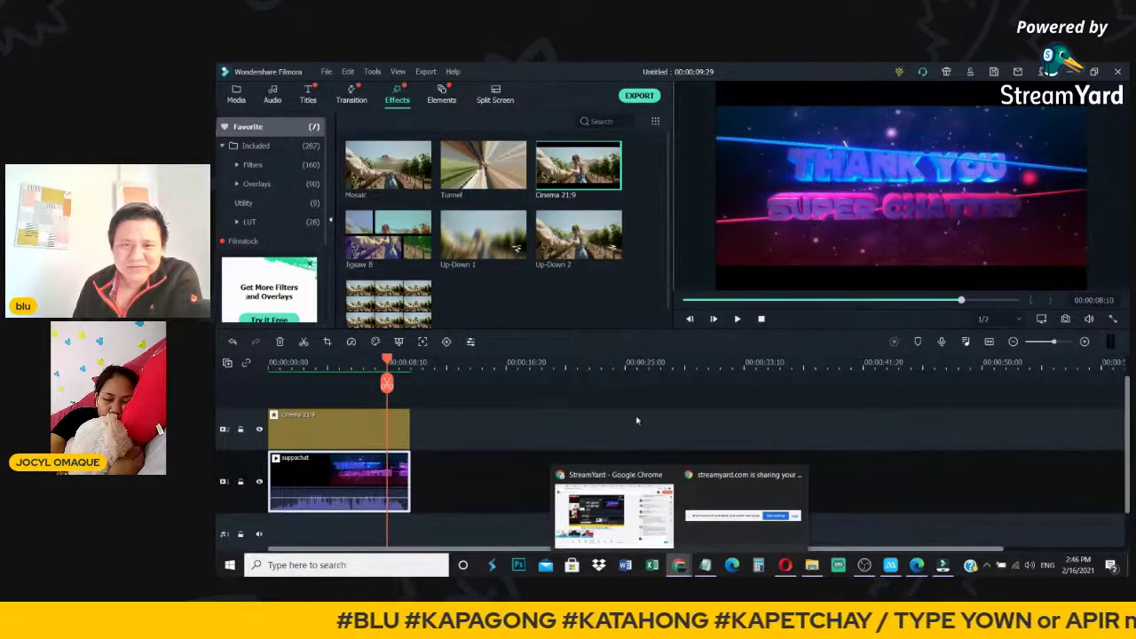
left_click(661, 479)
left_click(975, 73)
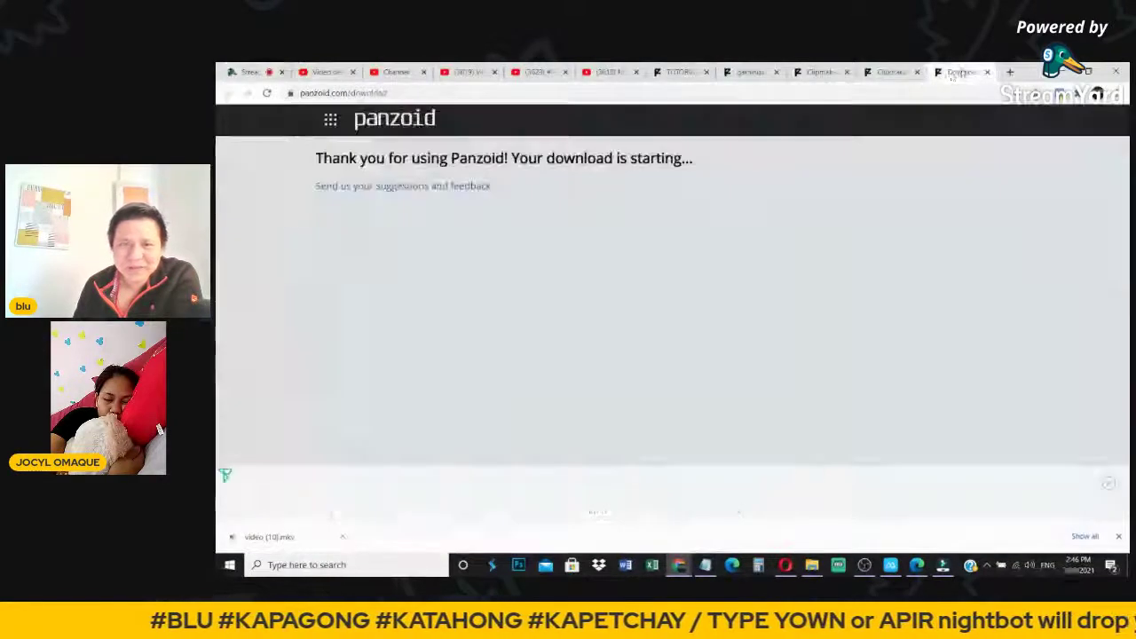
Close the Panzoid download tab to reveal the malibiran 3D text project, then return to StreamYard.
left_click(987, 72)
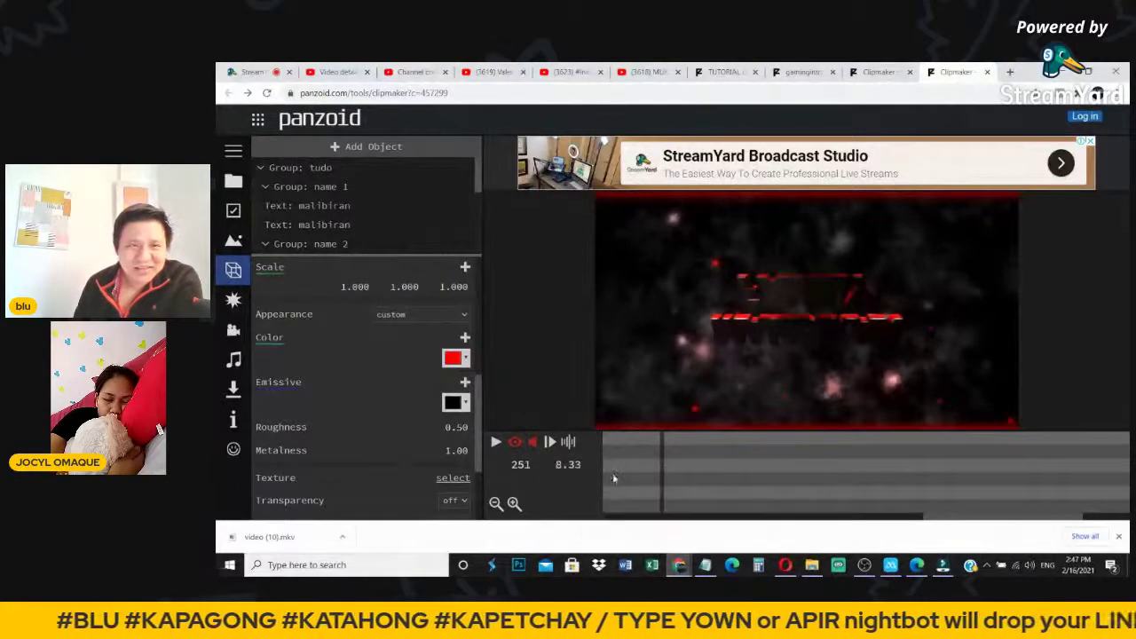
left_click(253, 72)
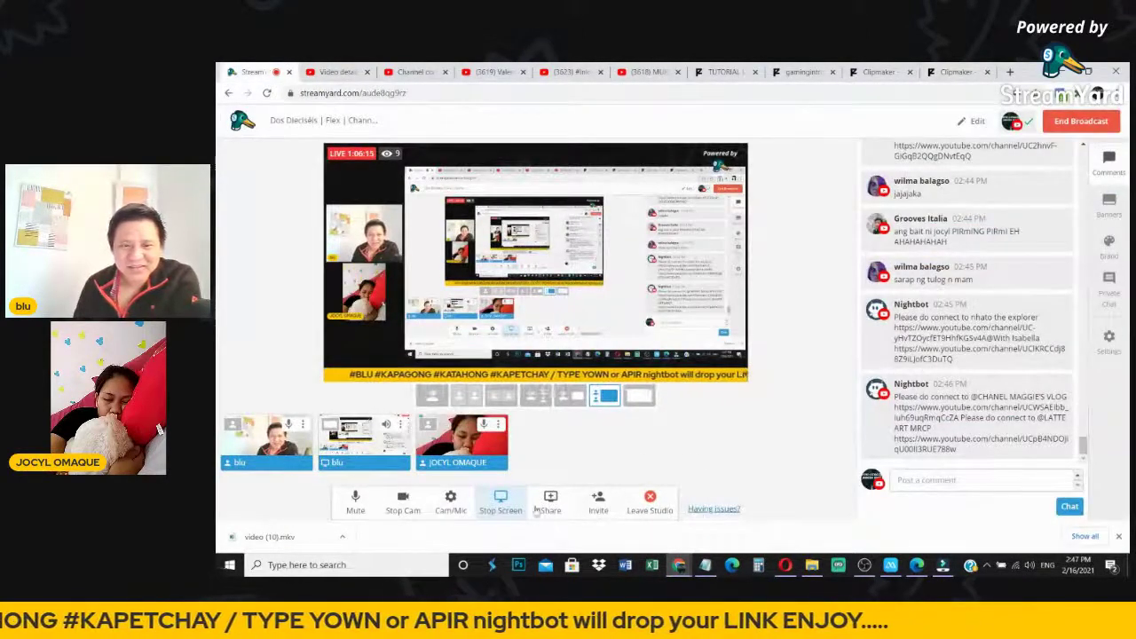
Copy the studio's guest invite link and post it as a live chat message.
left_click(597, 502)
left_click(692, 366)
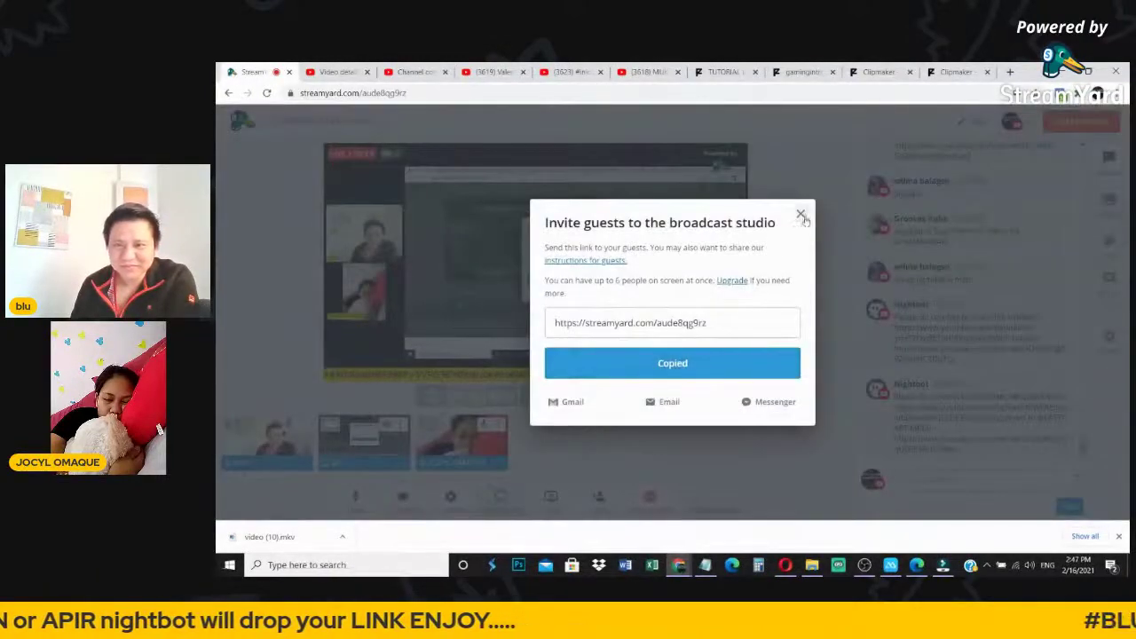
left_click(801, 216)
right_click(968, 477)
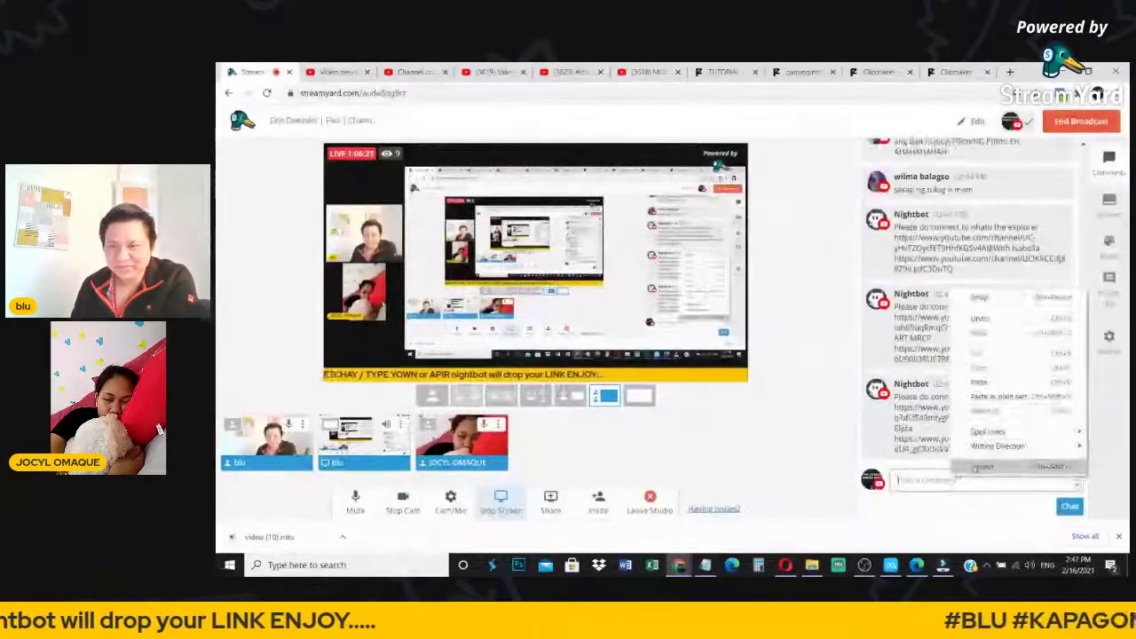
left_click(1013, 387)
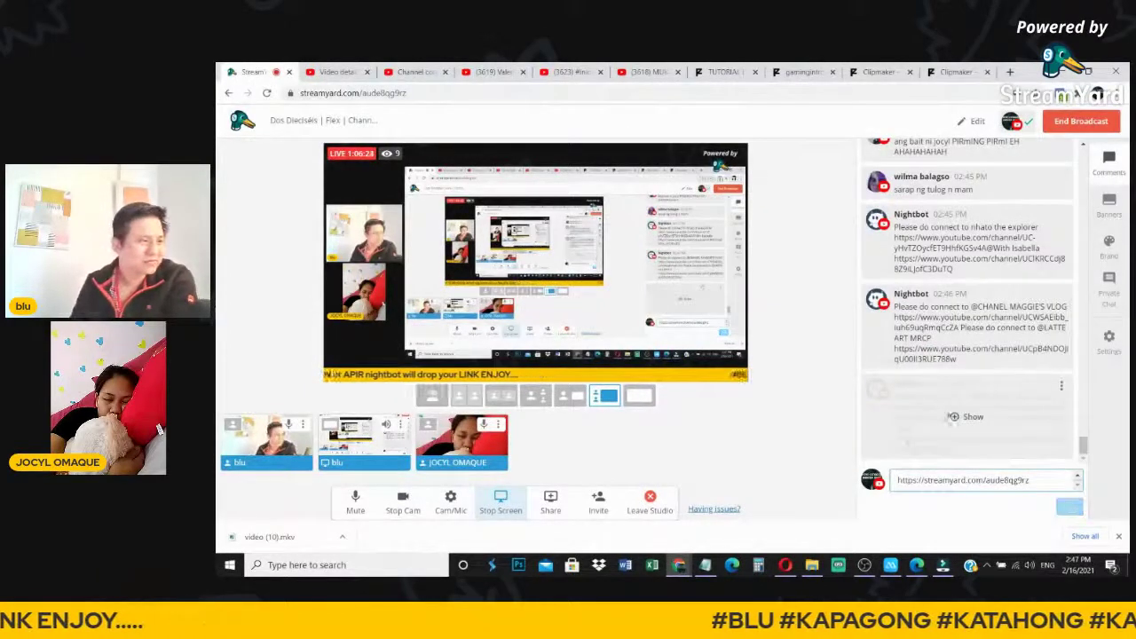
key("Return")
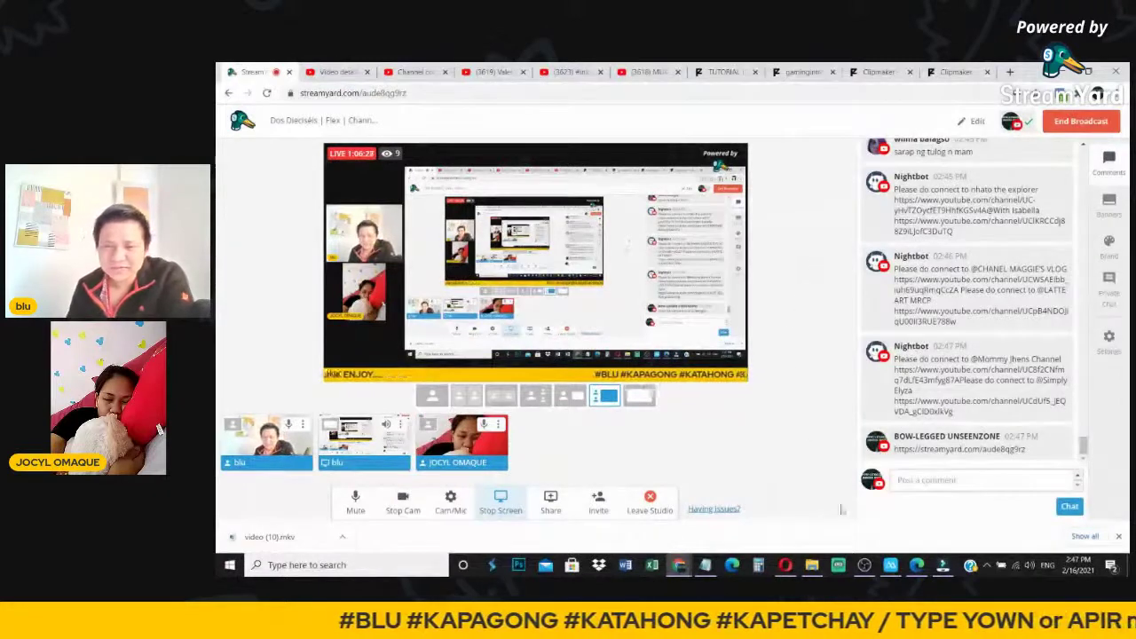
Briefly show and minimize OBS, then bring the Filmora editor forward.
mouse_move(866, 568)
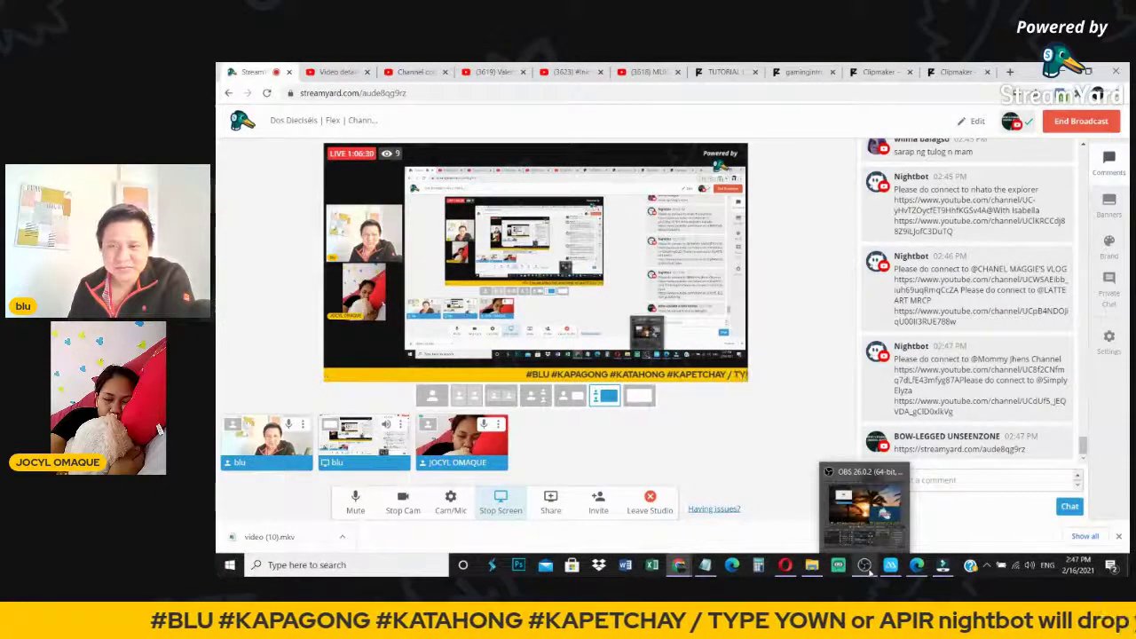
left_click(870, 571)
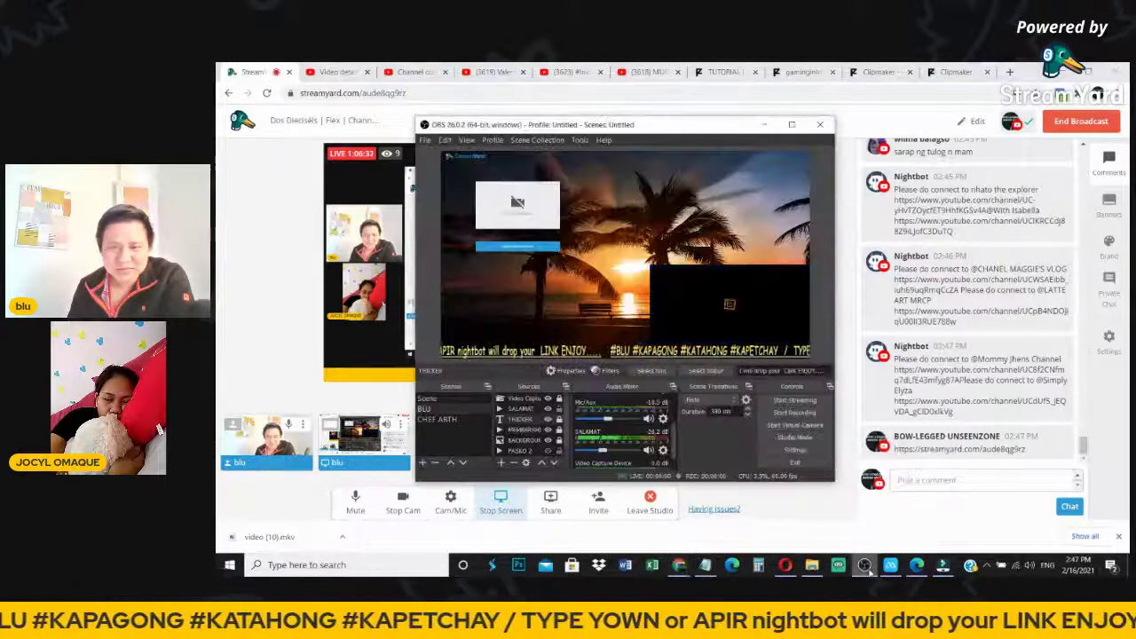
left_click(866, 567)
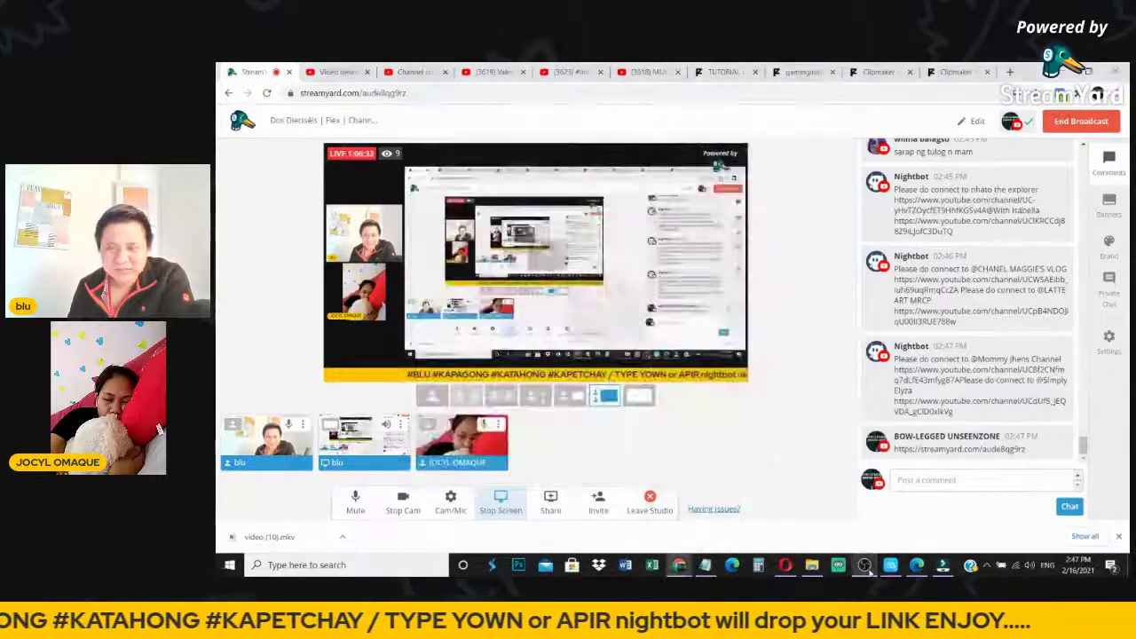
left_click(943, 566)
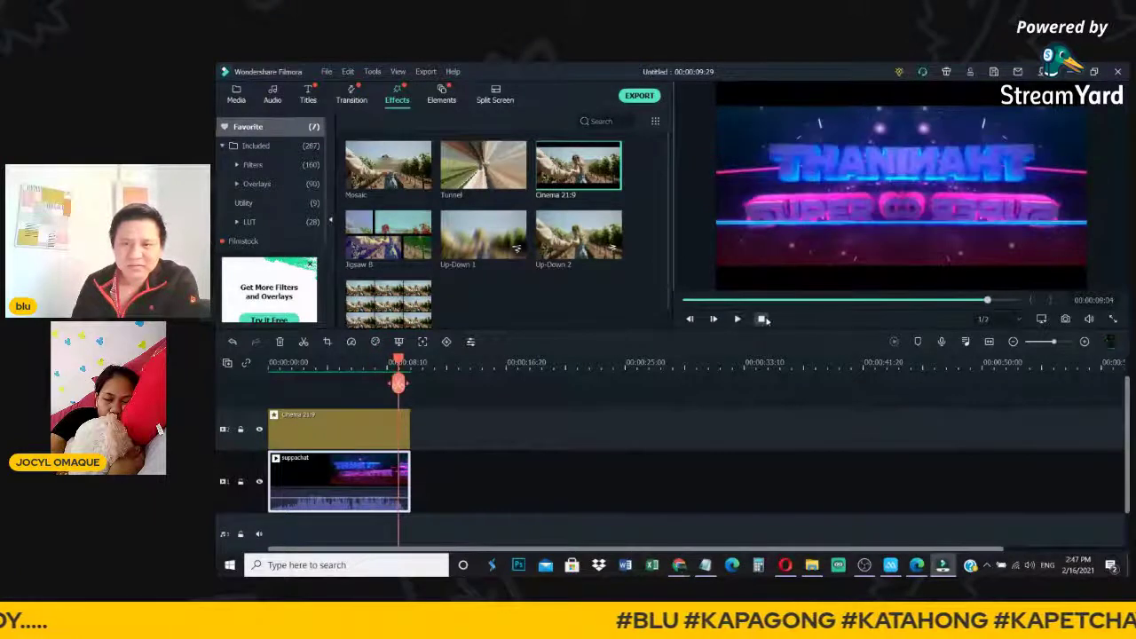
Preview a few seconds of the Thank You clip, rewind to 00:00:00:00, then return to StreamYard.
left_click(762, 319)
left_click(737, 319)
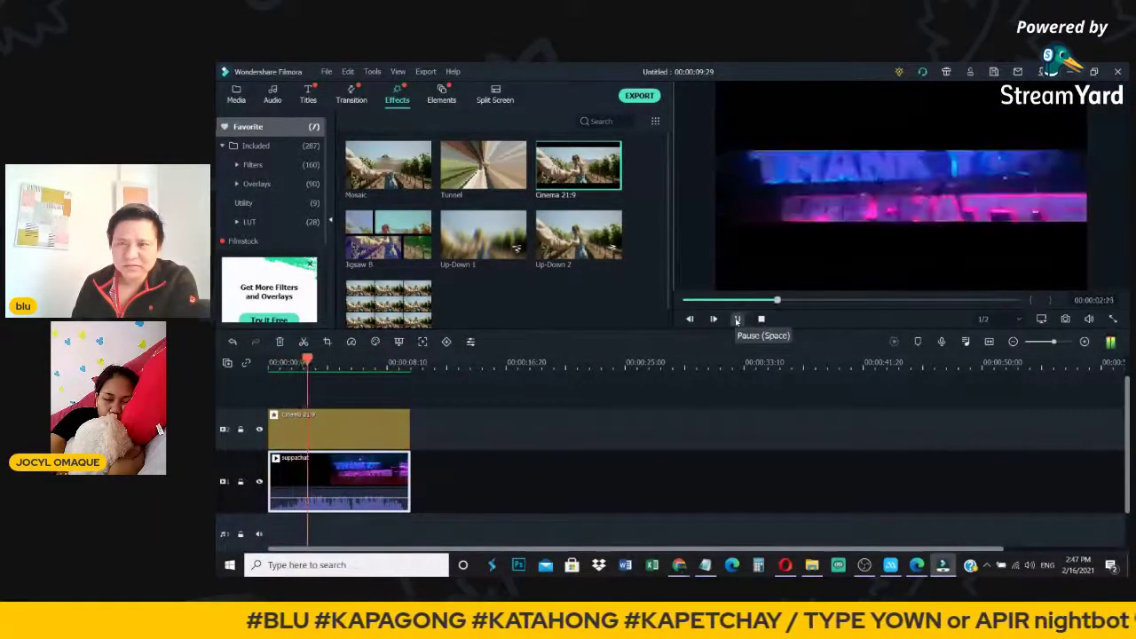
left_click(737, 319)
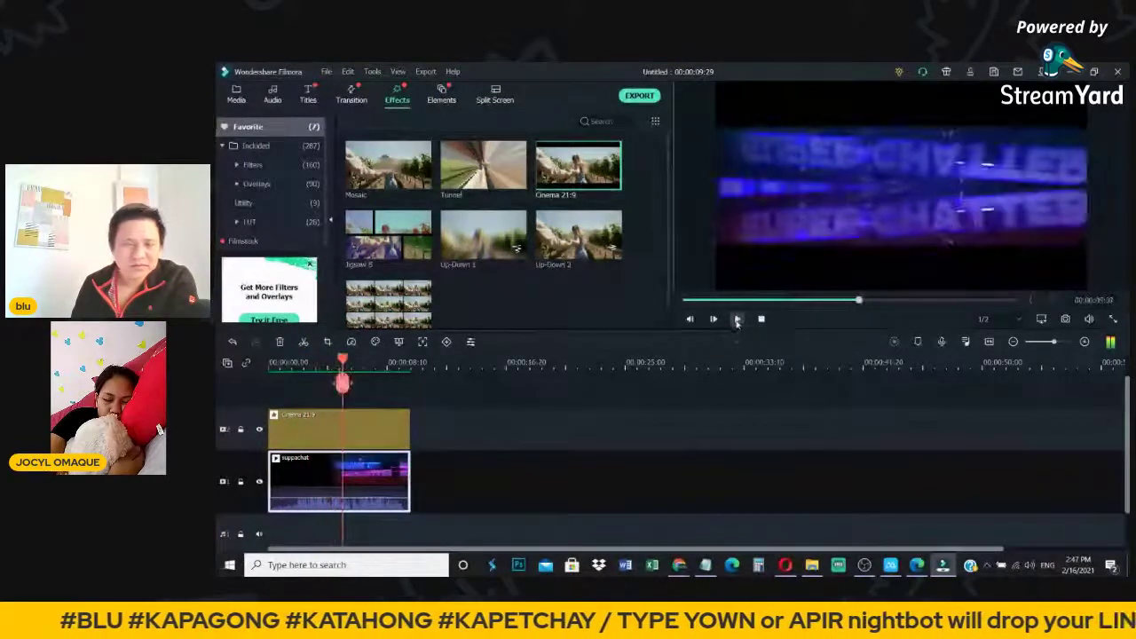
left_click_drag(342, 382, 233, 386)
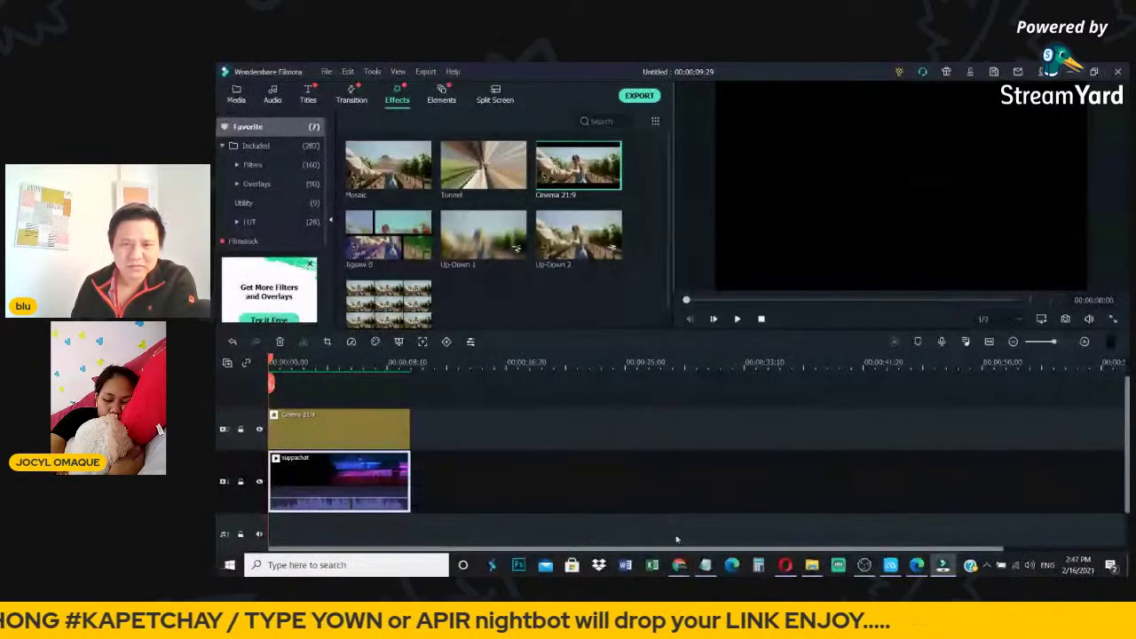
mouse_move(680, 565)
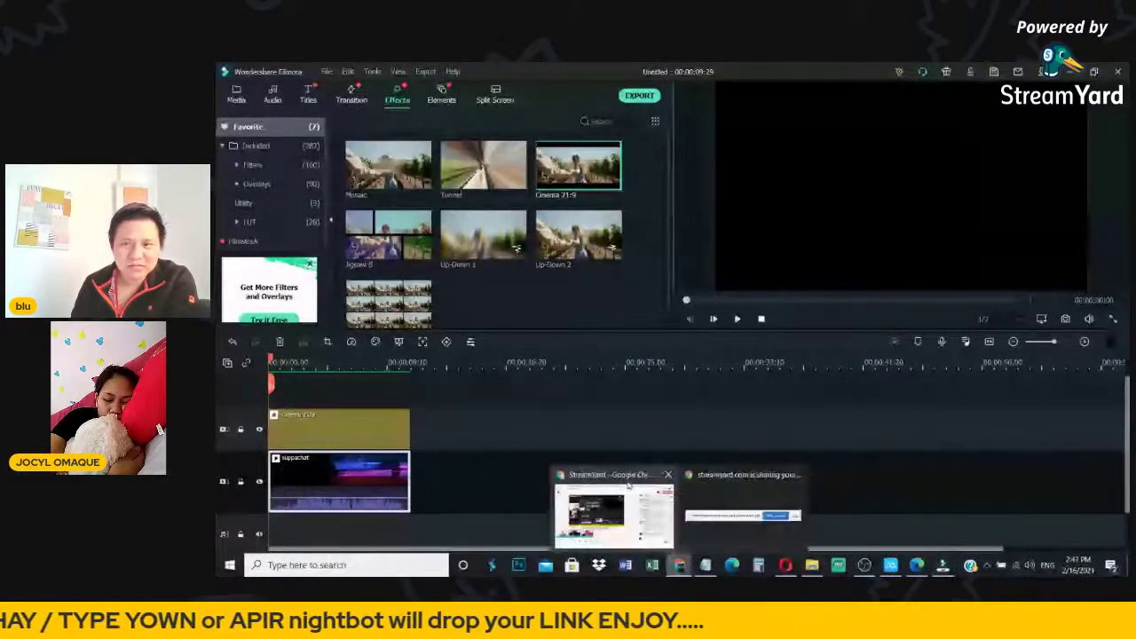
left_click(628, 486)
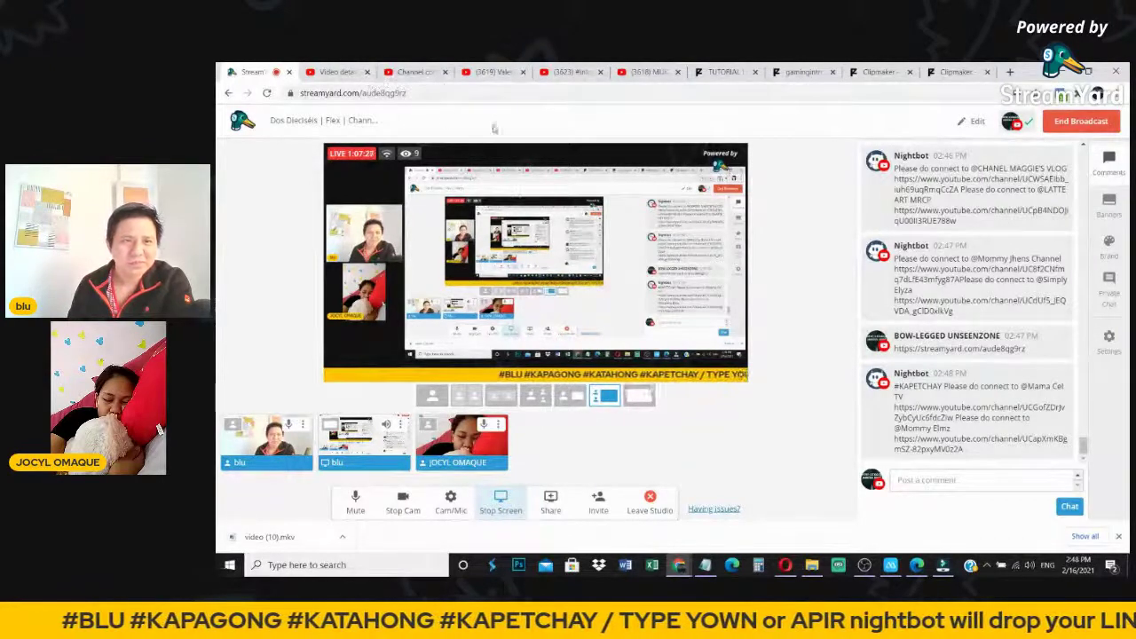
Glance at two YouTube video tabs, then return to the StreamYard studio tab.
left_click(485, 74)
left_click(568, 72)
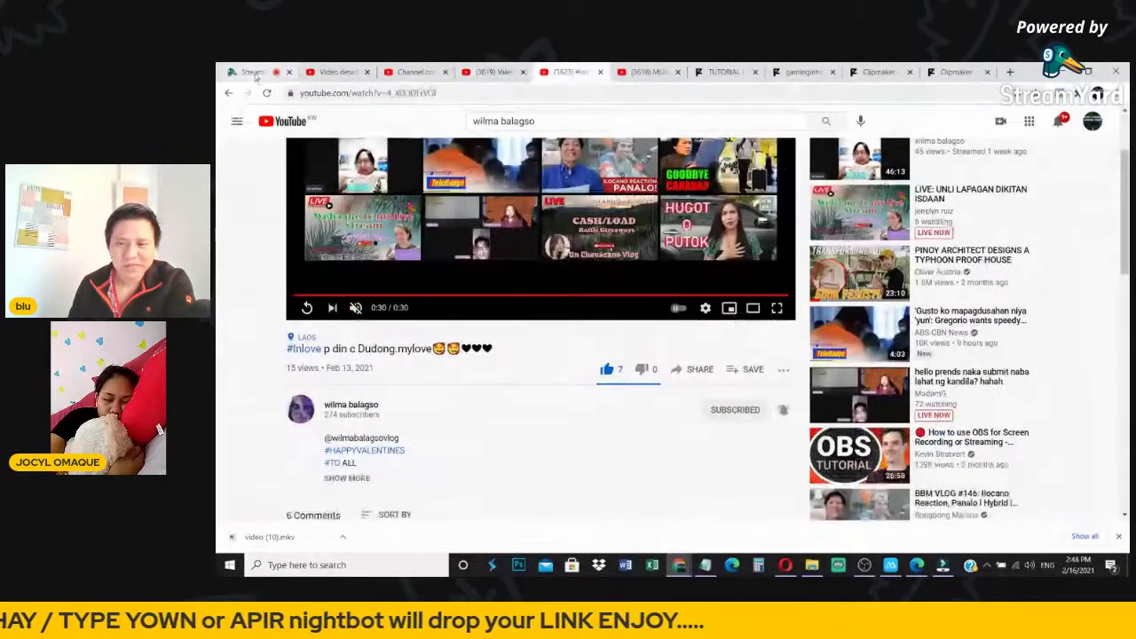
left_click(253, 73)
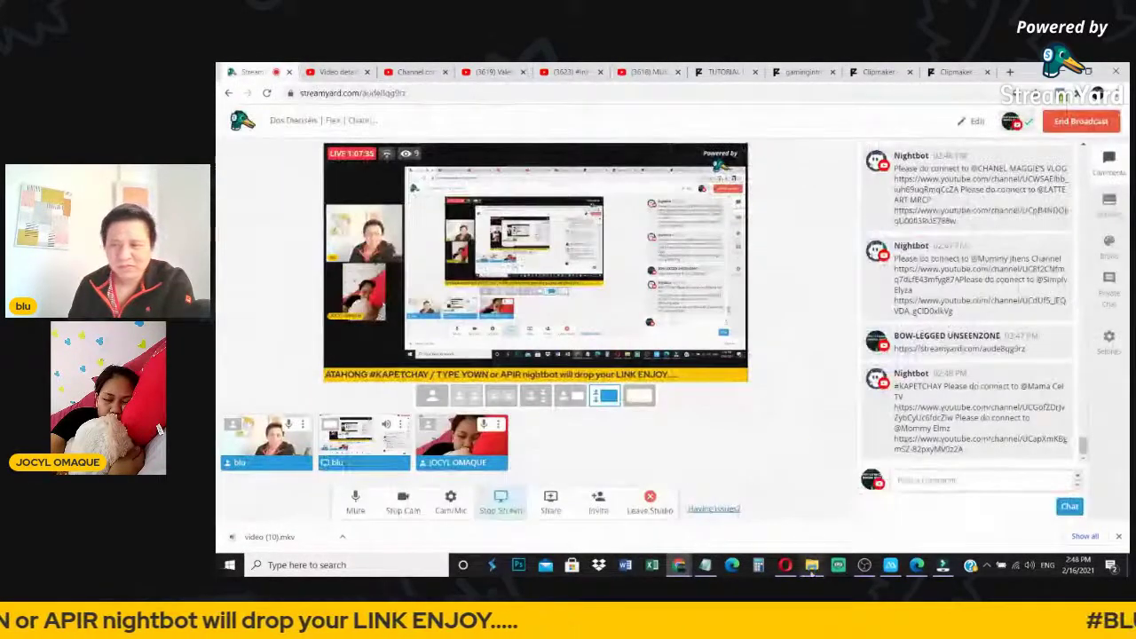
Check the Filmora editor, come back to the browser, and switch to the Panzoid Clipmaker project.
left_click(944, 564)
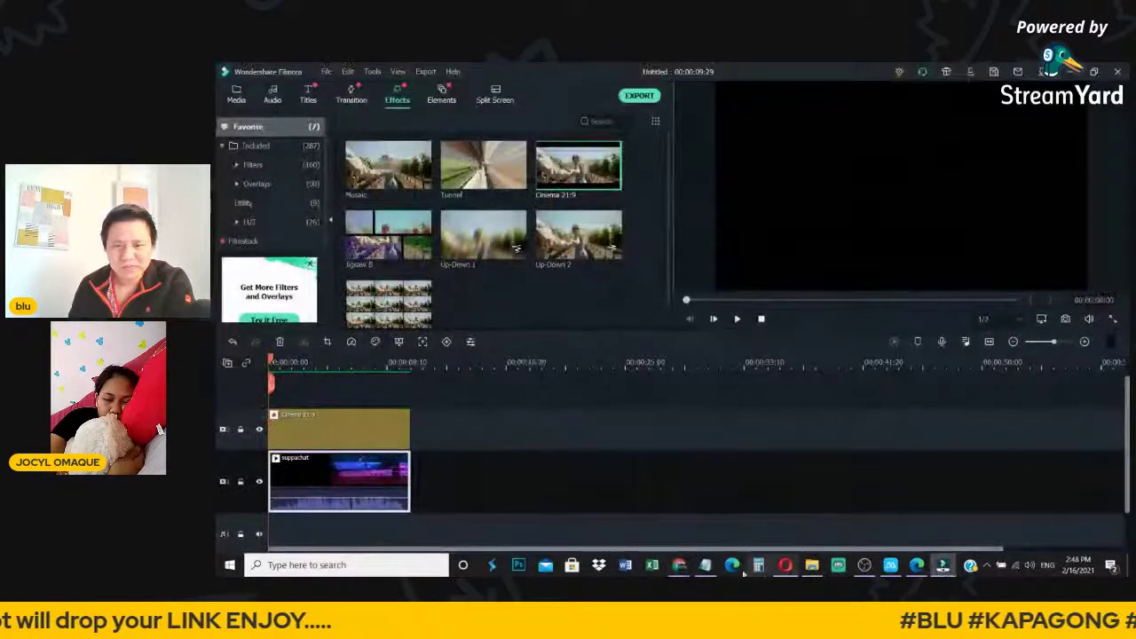
mouse_move(686, 552)
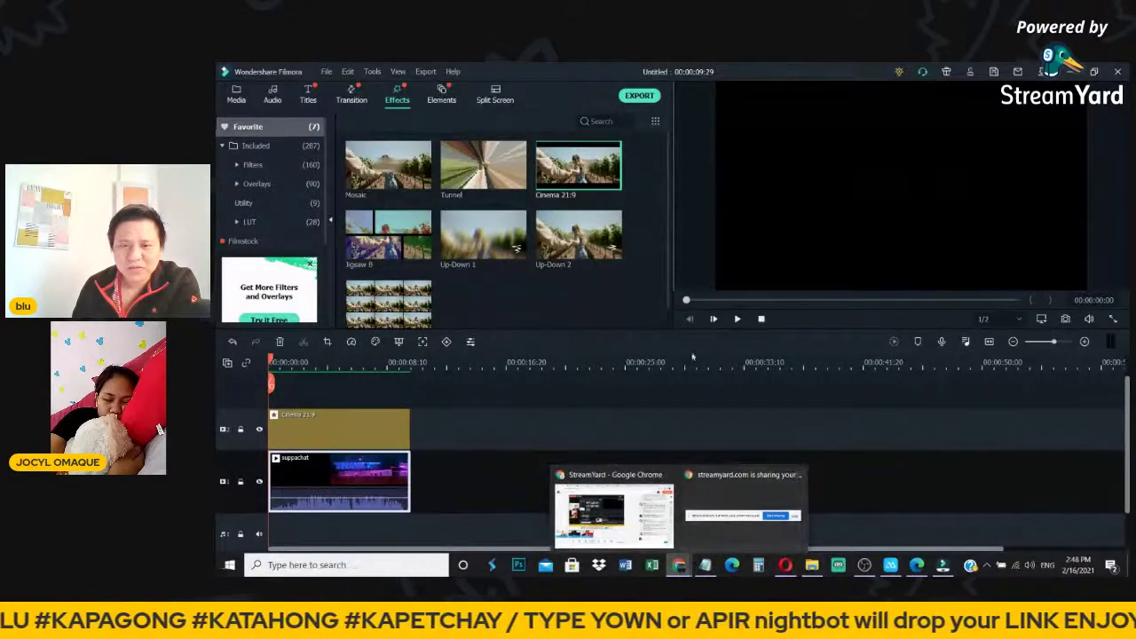
left_click(619, 479)
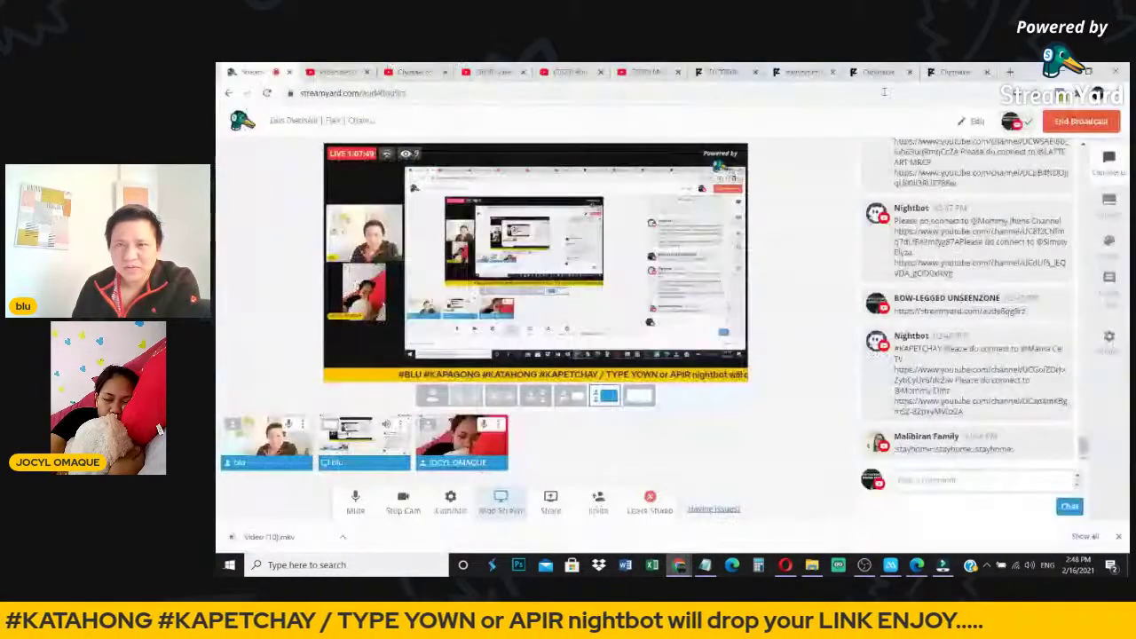
left_click(879, 72)
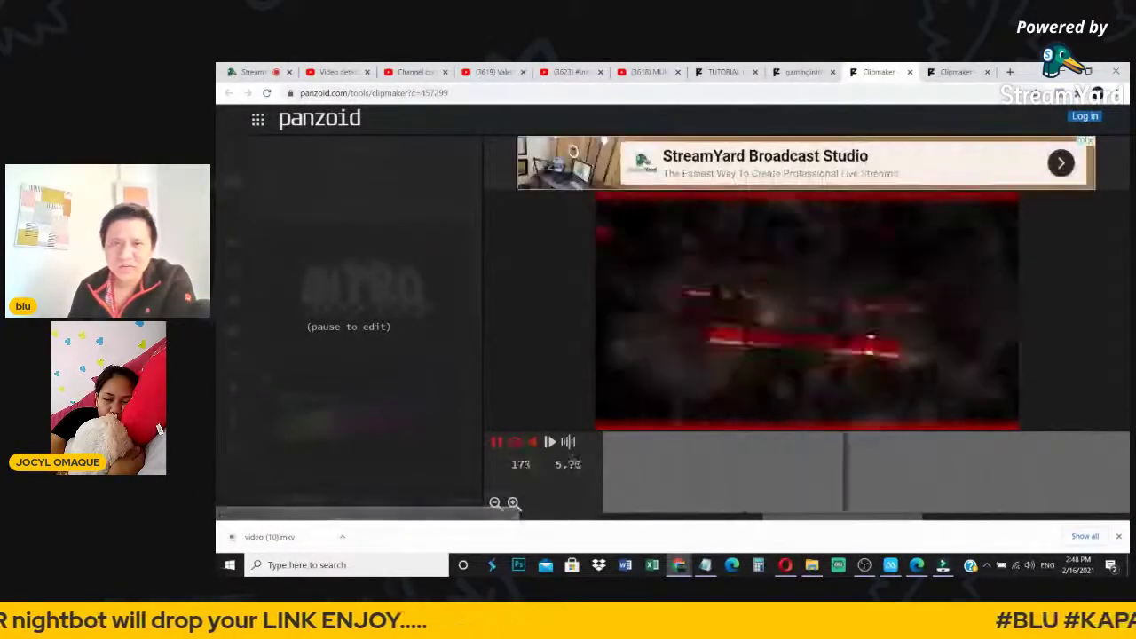
Browse the gamingintro, Clipmaker and TUTORIAL pages, then play the red malibiran intro.
key("ctrl+shift+Tab")
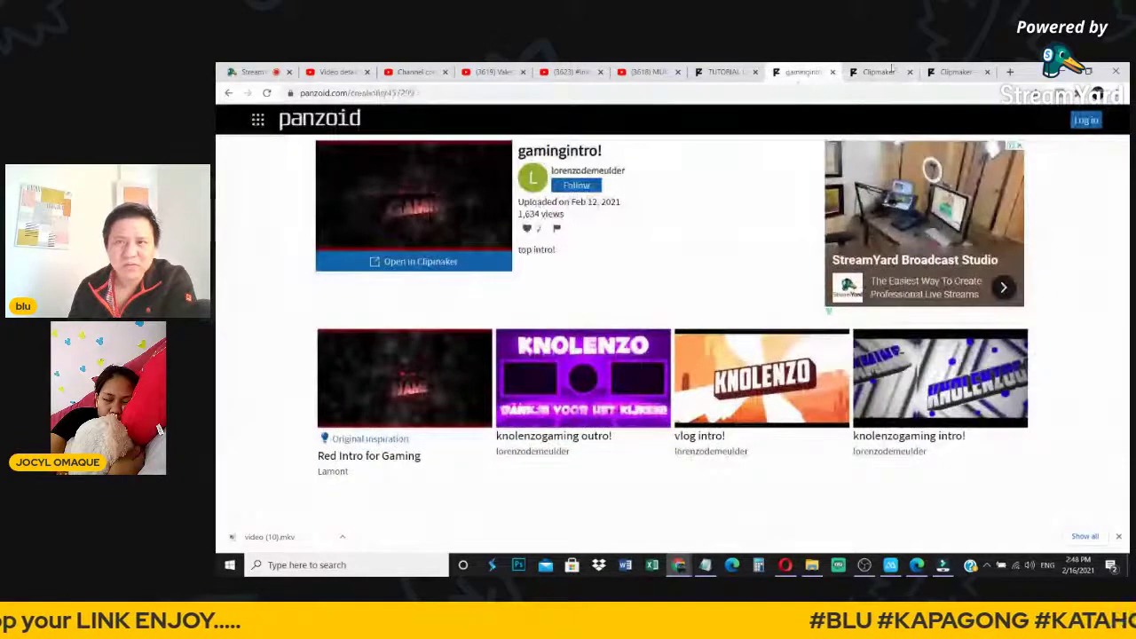
left_click(877, 72)
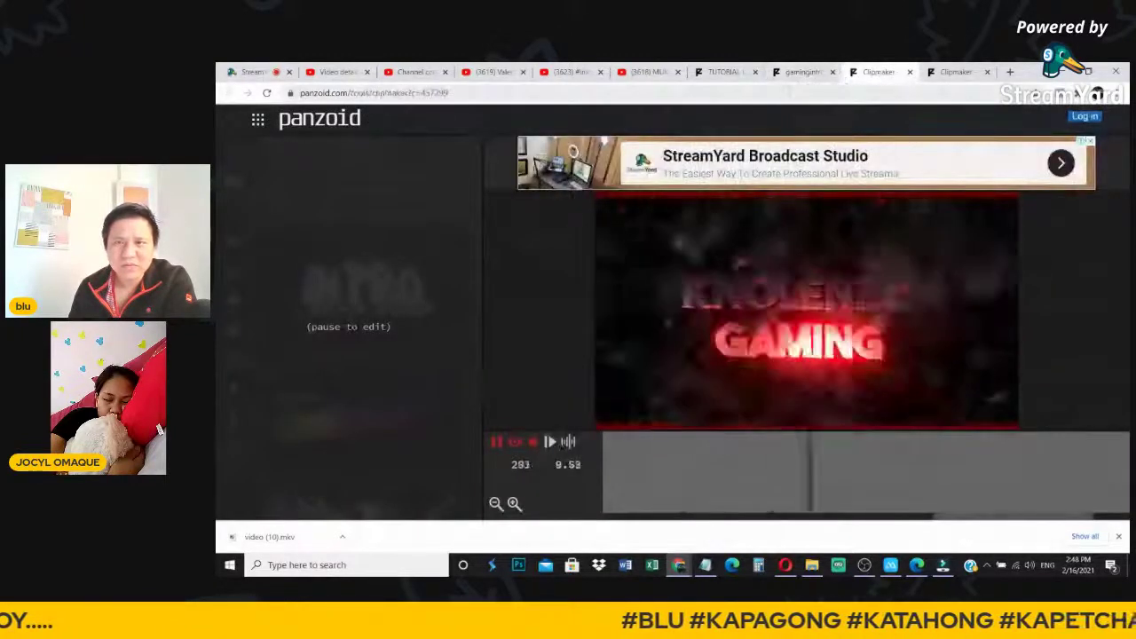
left_click(724, 72)
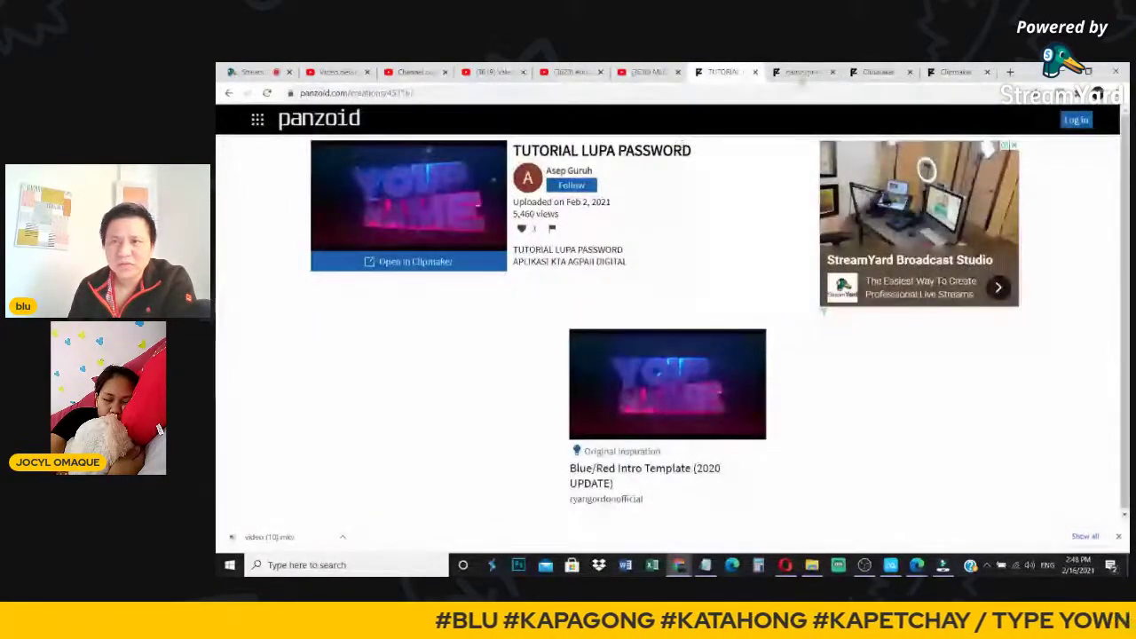
left_click(957, 72)
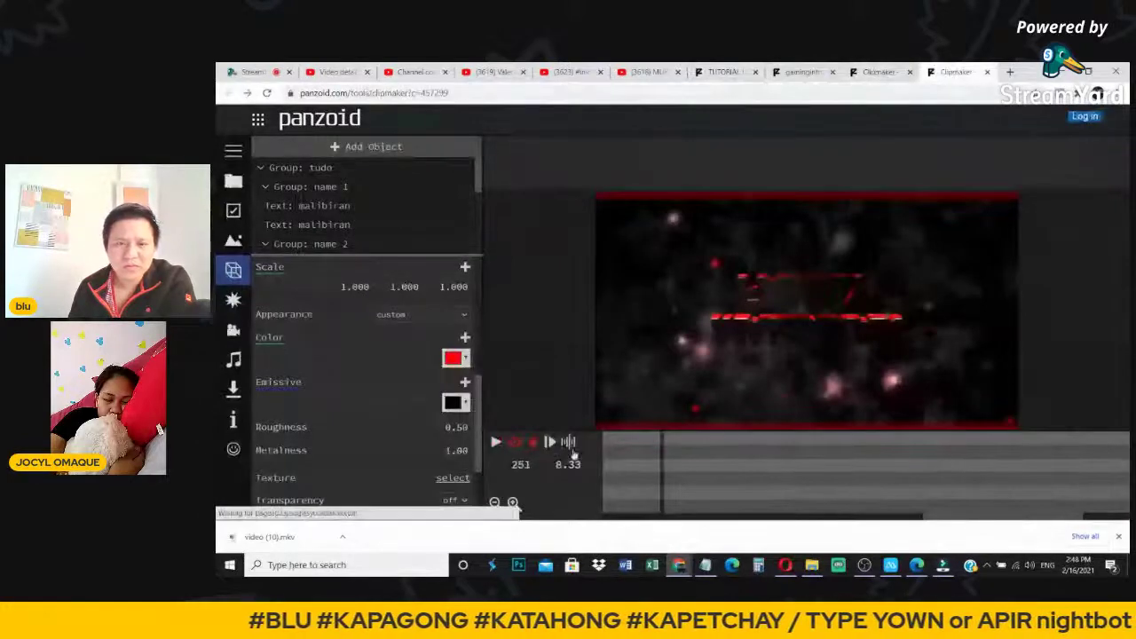
left_click(496, 441)
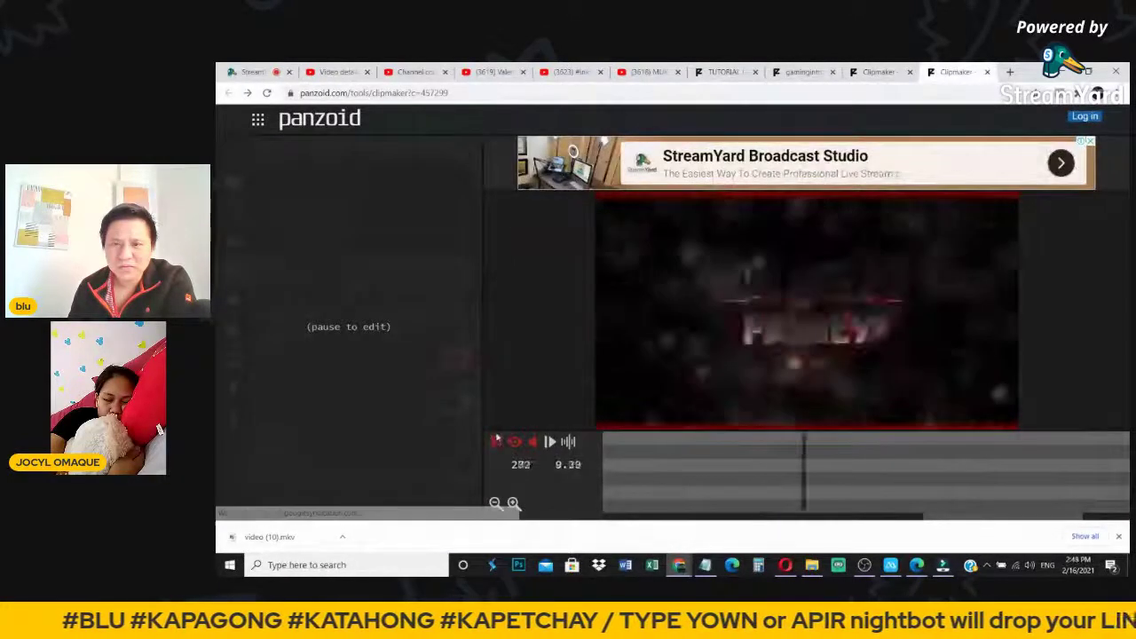